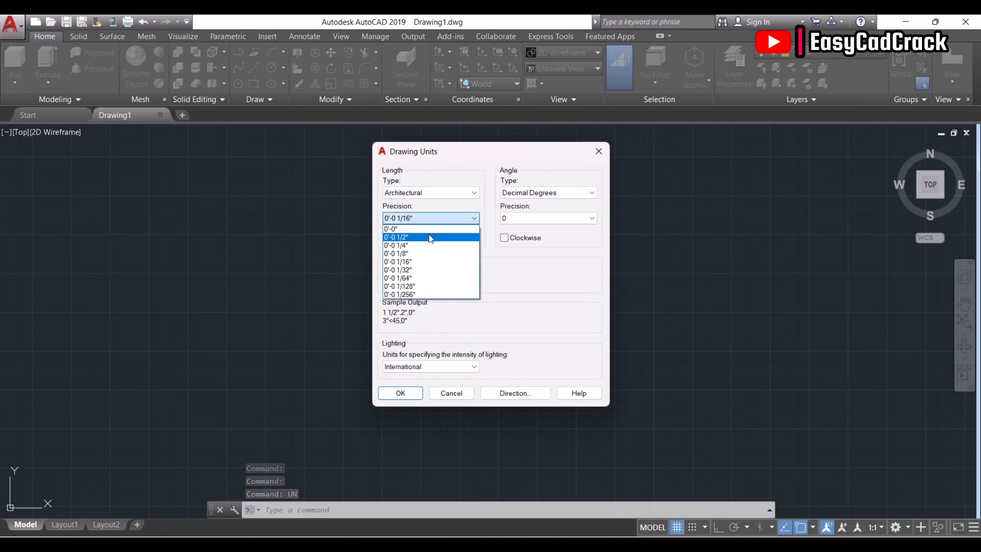
- Set the drawing units' length precision to 0'-0" and the insertion scale to Feet
click(427, 227)
click(430, 284)
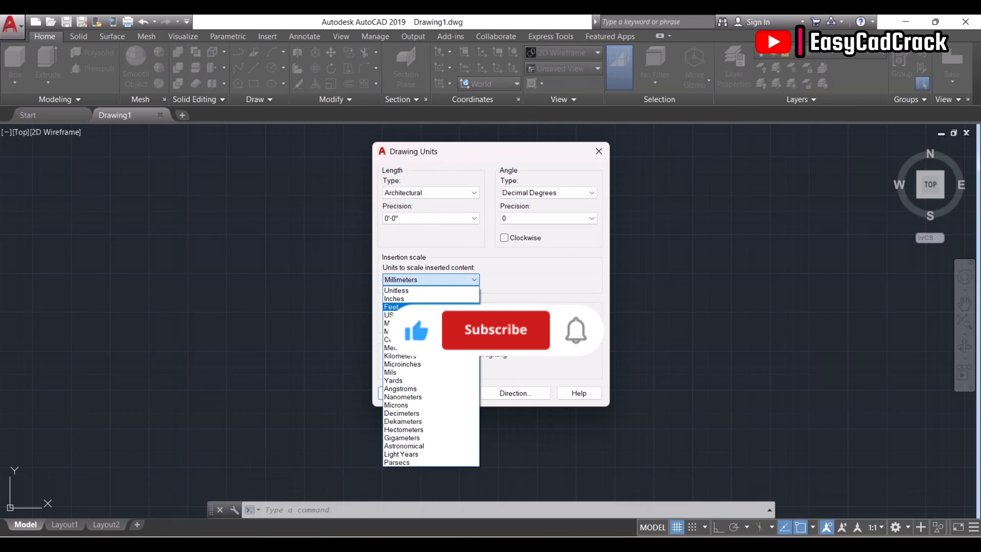
click(397, 308)
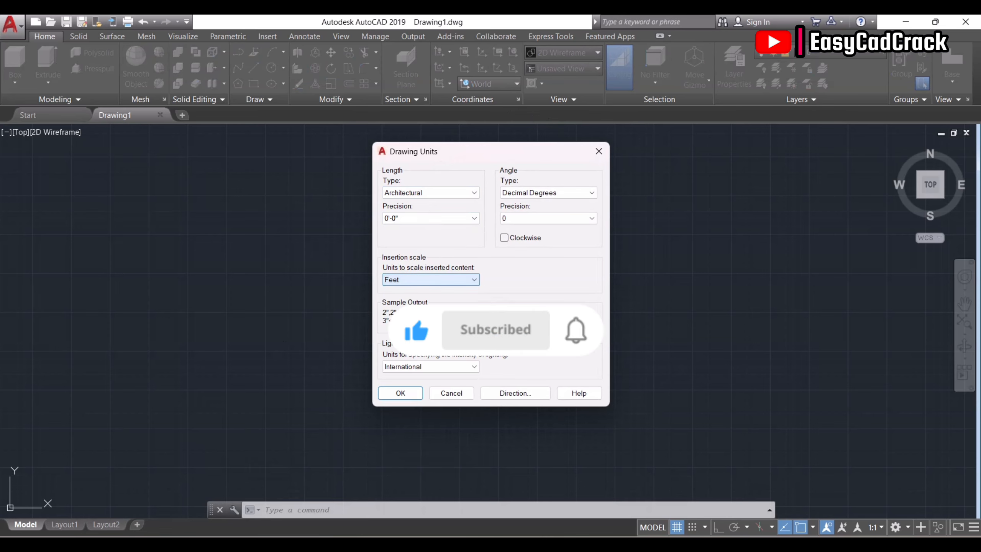
click(400, 394)
click(526, 321)
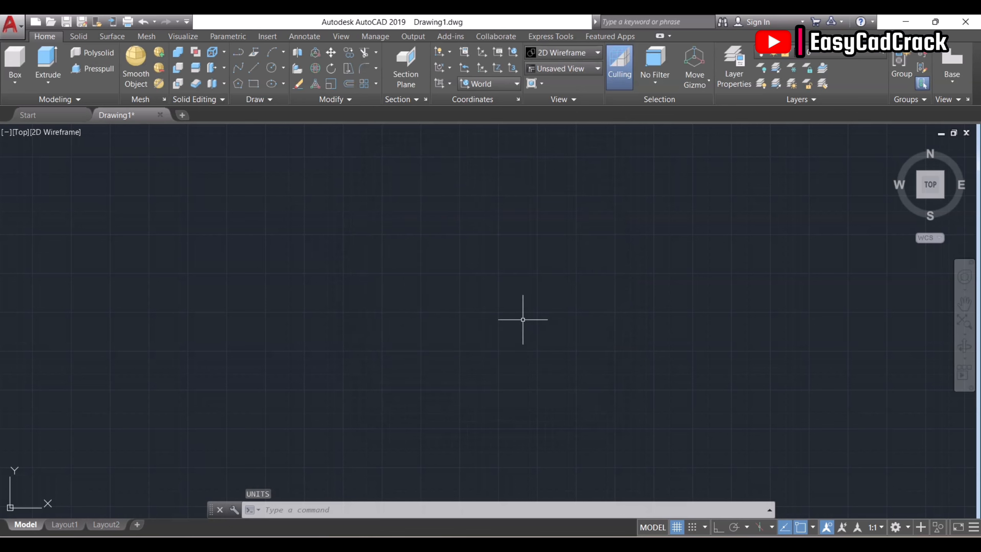
- Modify the ISO-25 dimension style so extension lines extend 10" beyond dimension lines and offset 10" from the origin
text(d)
key(Return)
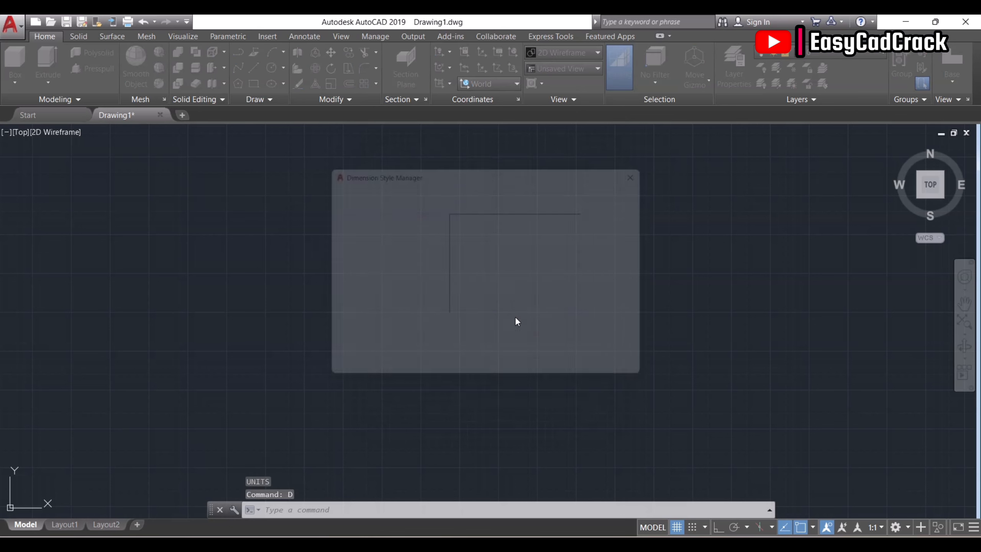
click(634, 254)
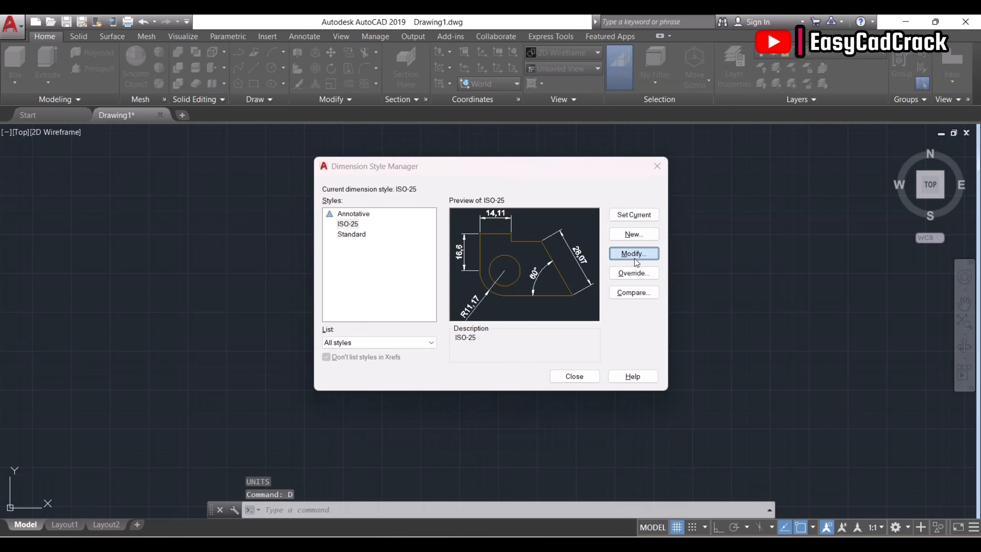
click(314, 142)
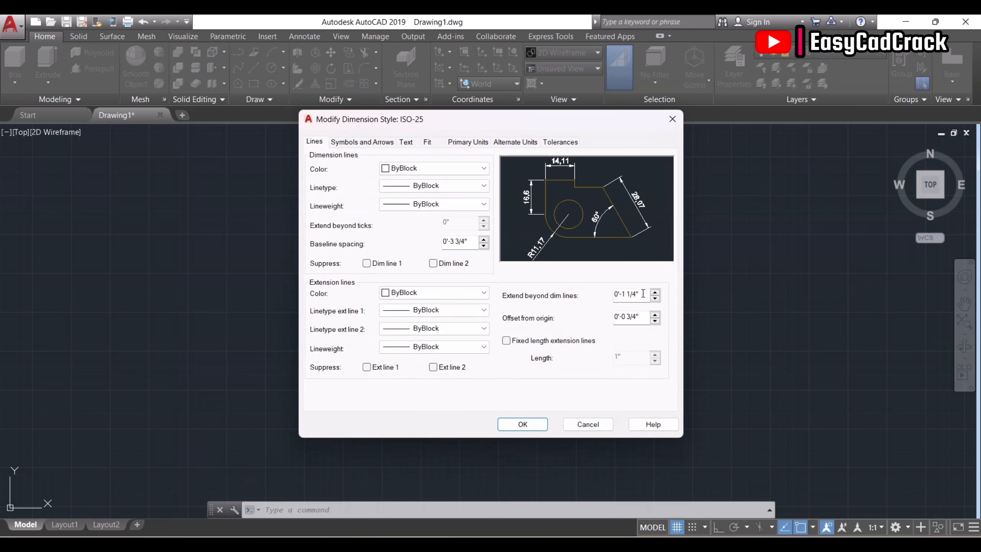
text(10)
key(Tab)
text(10)
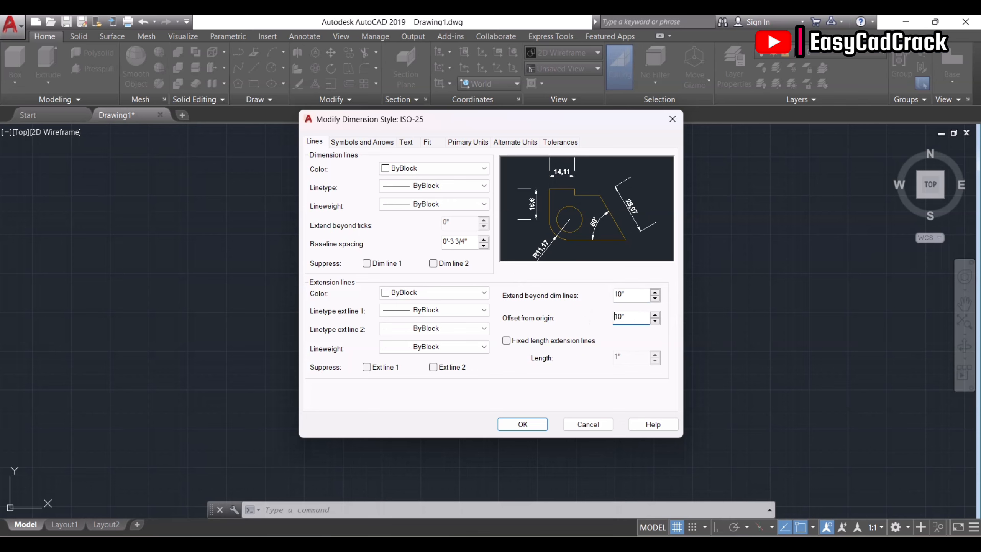
- Set the dimension style's arrow size to 8" and its text height to 10"
click(384, 142)
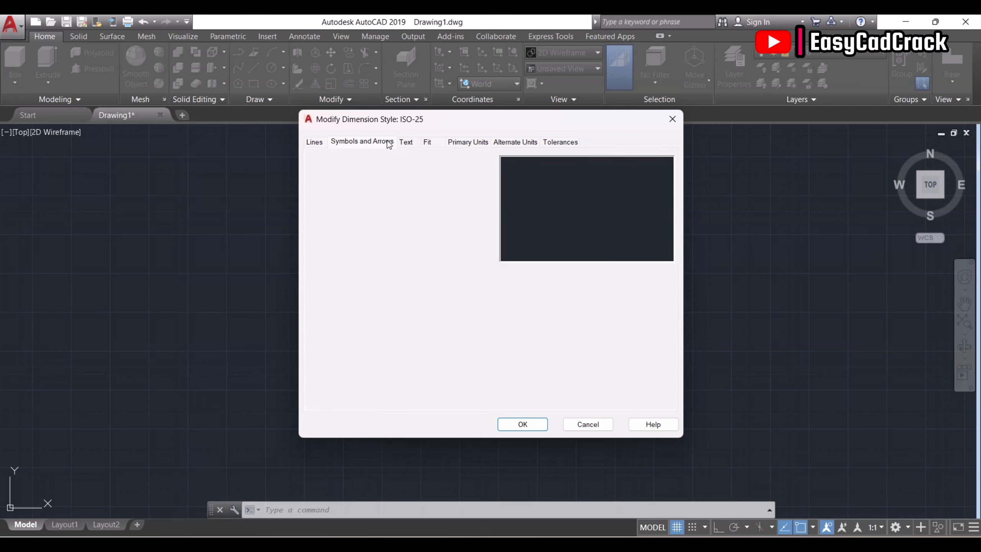
text(3")
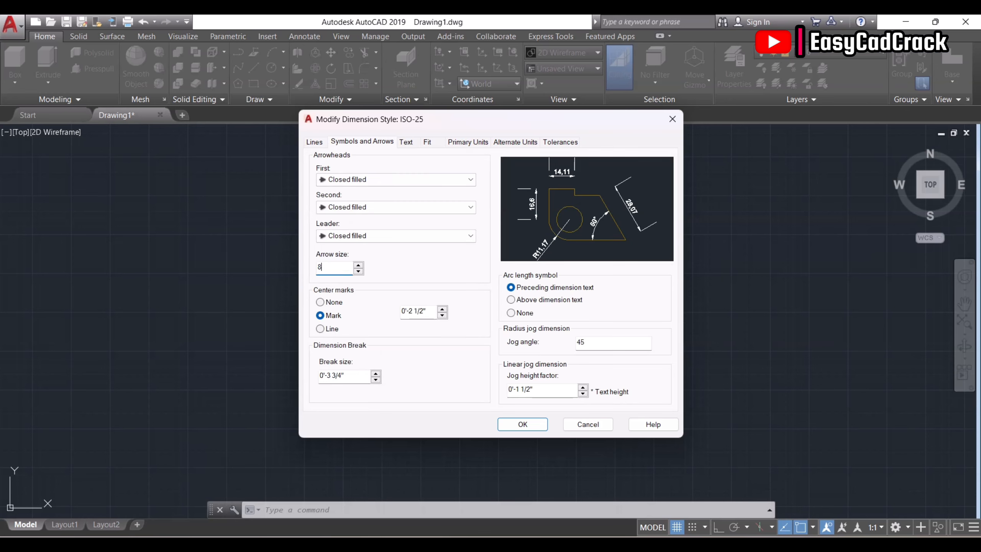
click(410, 143)
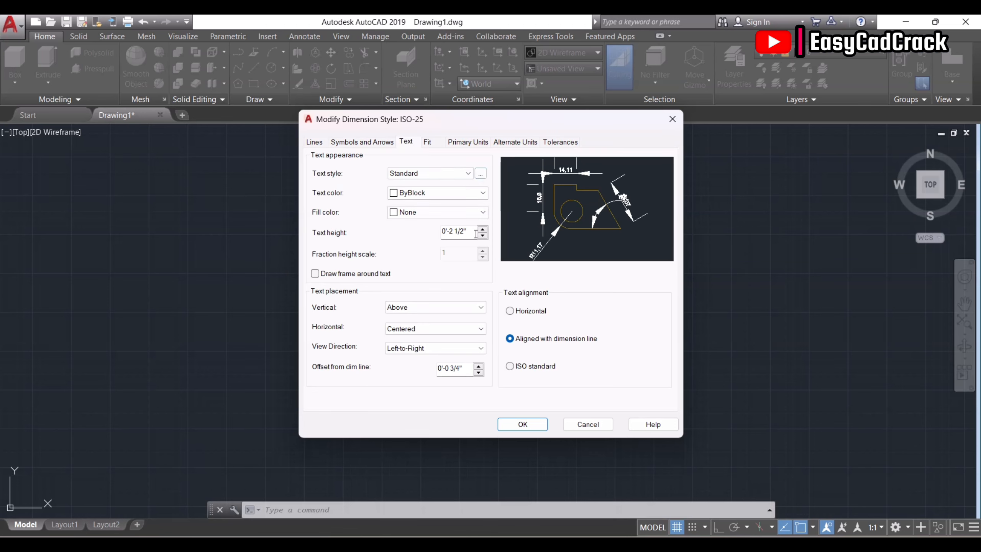
click(445, 231)
text(10")
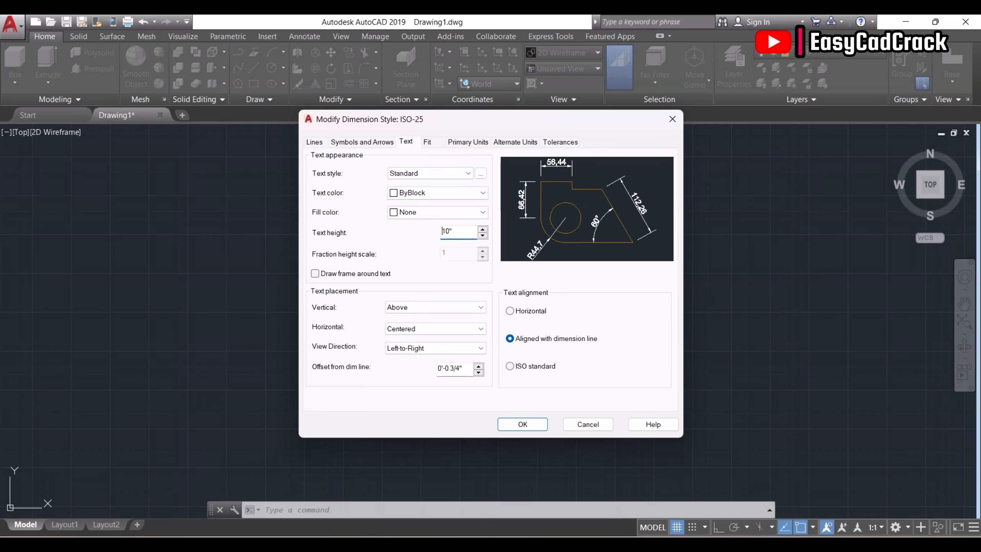
- Set the style's primary units to Architectural with 0'-0" precision and make ISO-25 the current dimension style
click(427, 143)
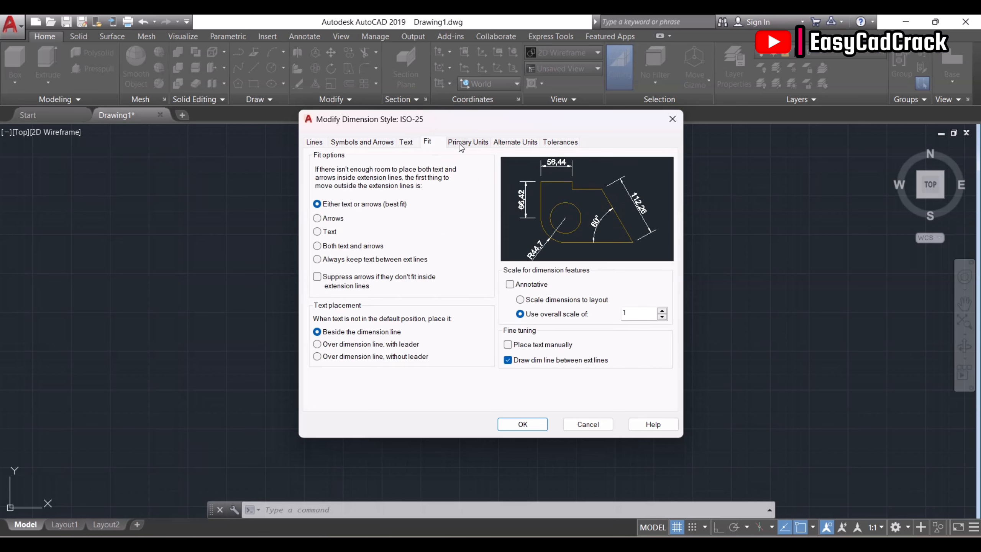
click(463, 146)
click(442, 170)
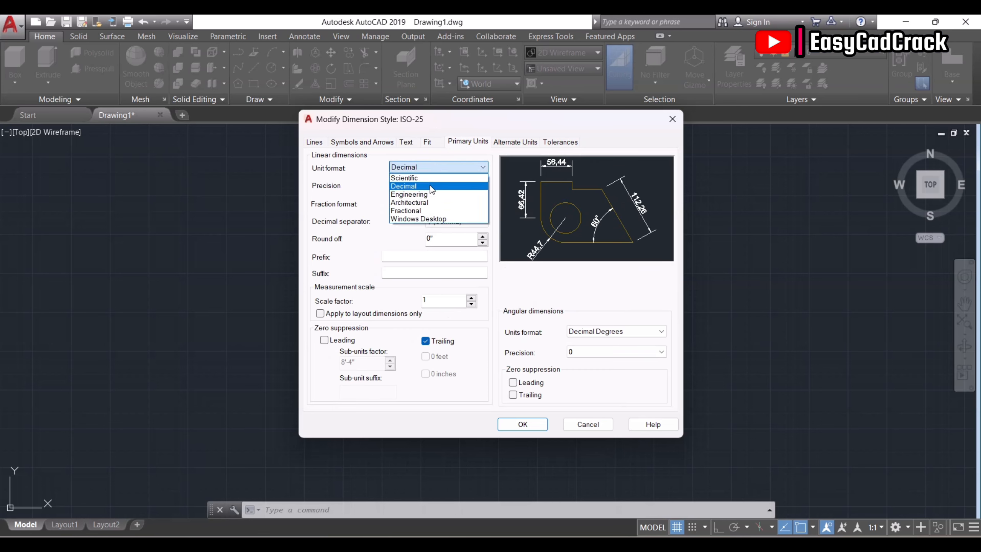
click(426, 201)
click(430, 188)
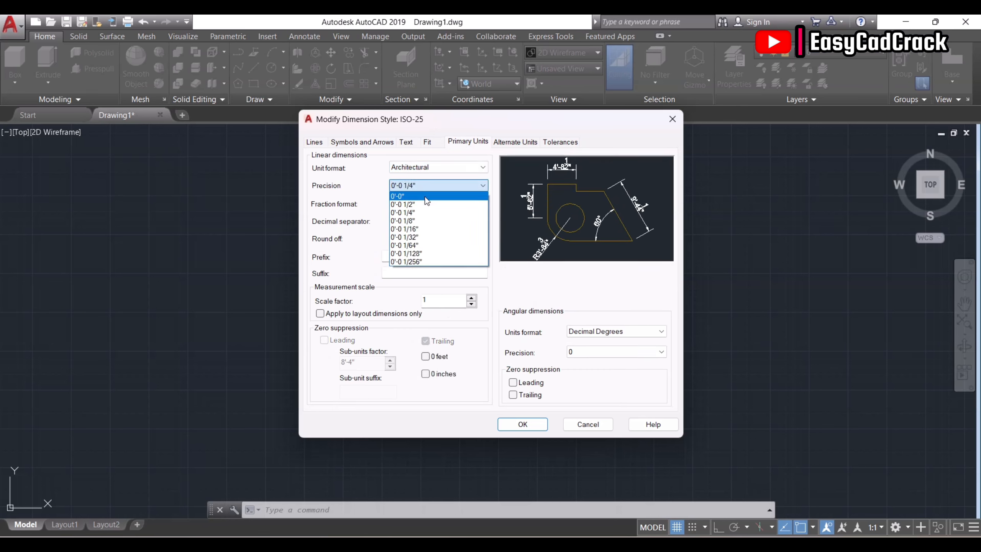
click(425, 194)
click(531, 424)
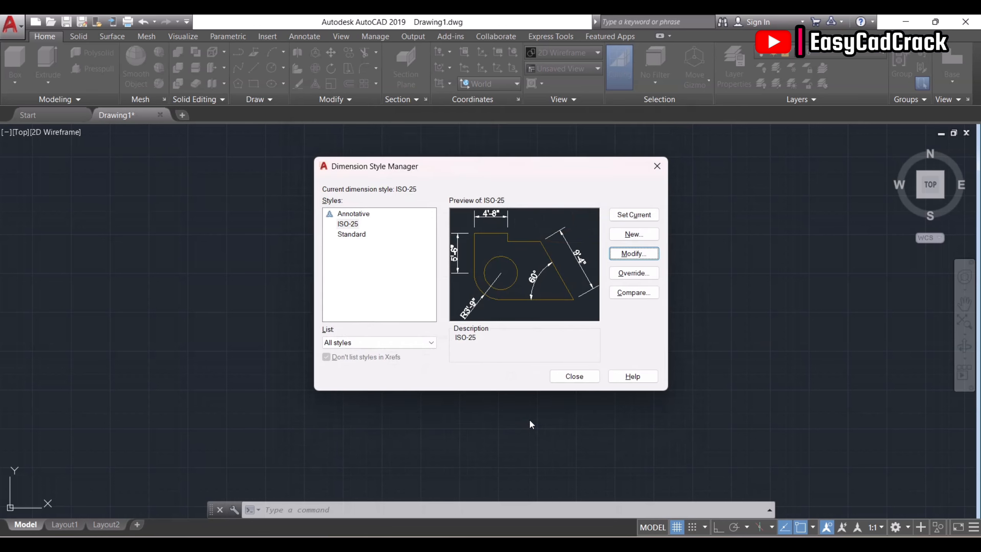
click(631, 215)
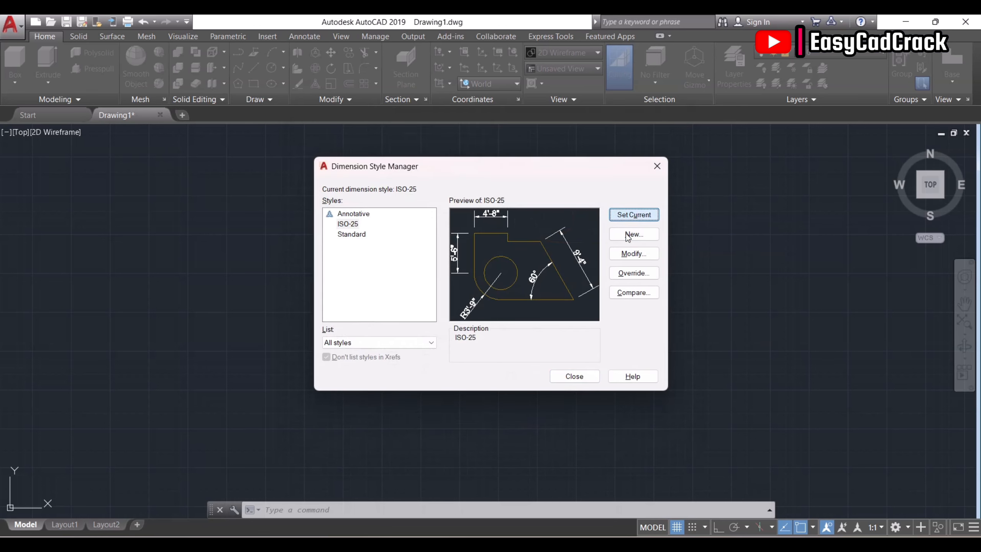
click(571, 376)
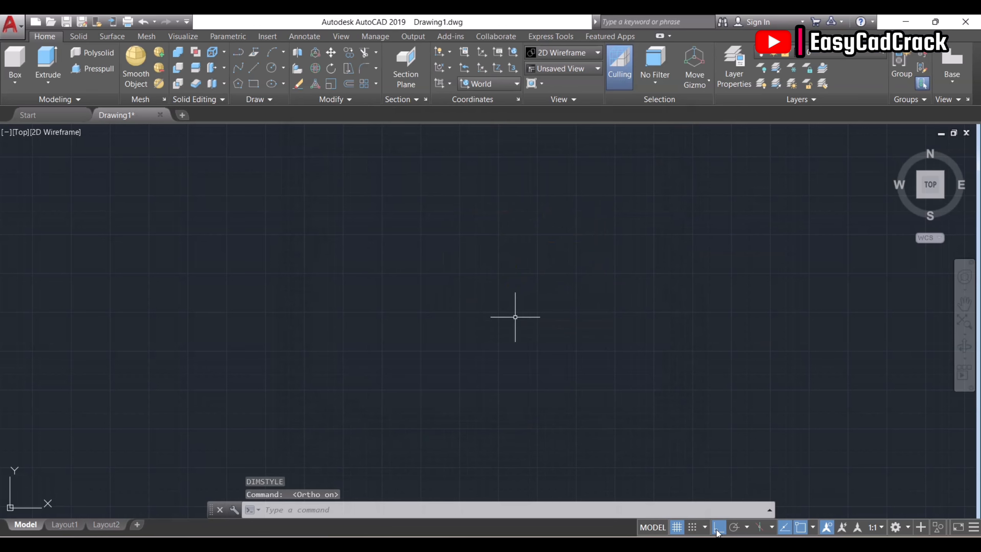
- Turn off the grid and draw a 20' horizontal line as the upper edge of the plan outline
click(677, 527)
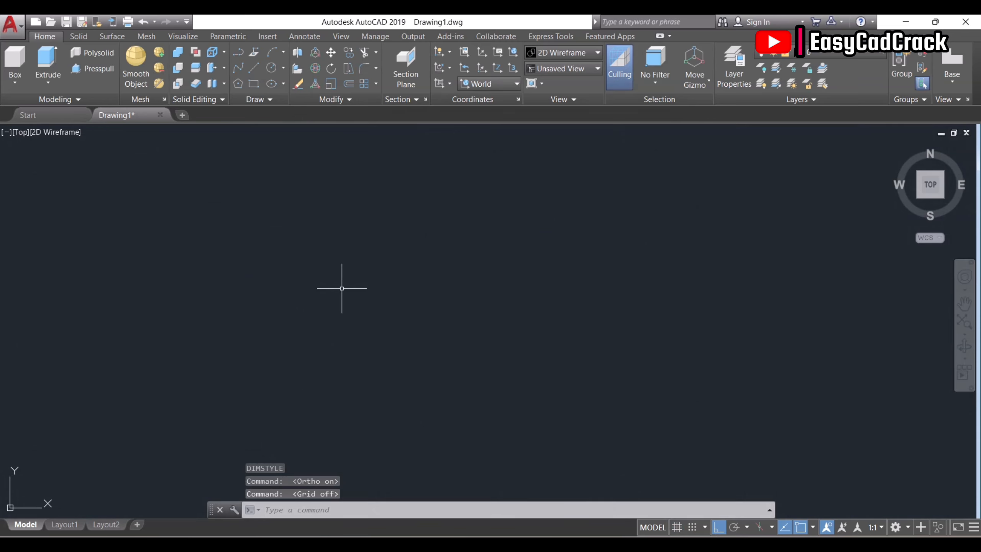
text(l)
key(Return)
click(368, 178)
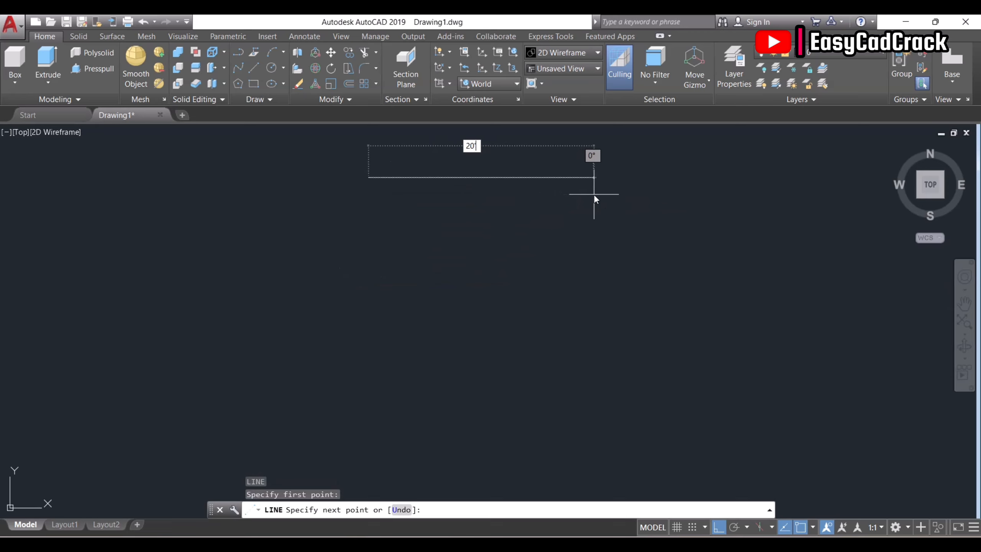
key(Return)
scroll(386, 185, down, 2)
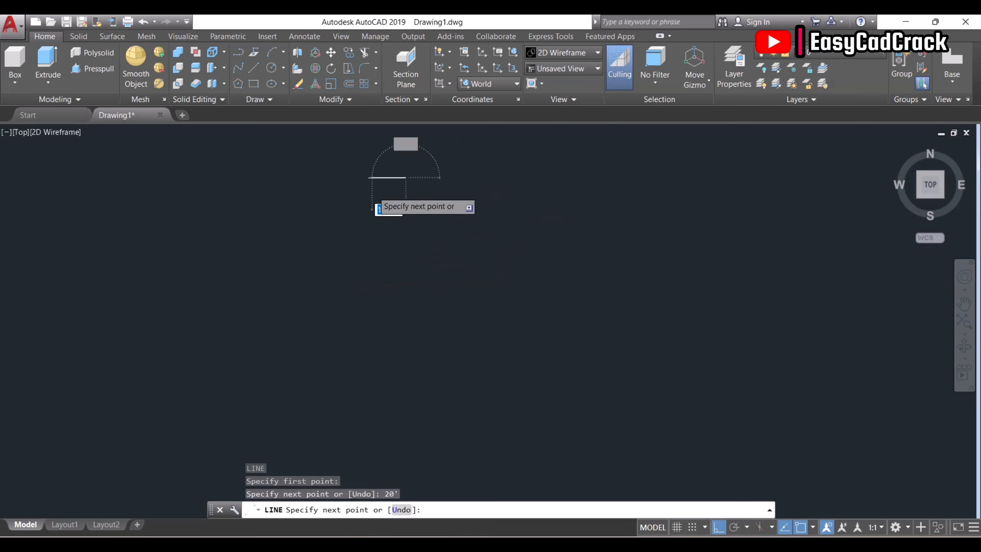
- Continue the outline 40' straight down, and run the lower edge leftward beyond the upper edge's starting point
middle_drag(380, 190, 409, 320)
scroll(493, 350, down, 2)
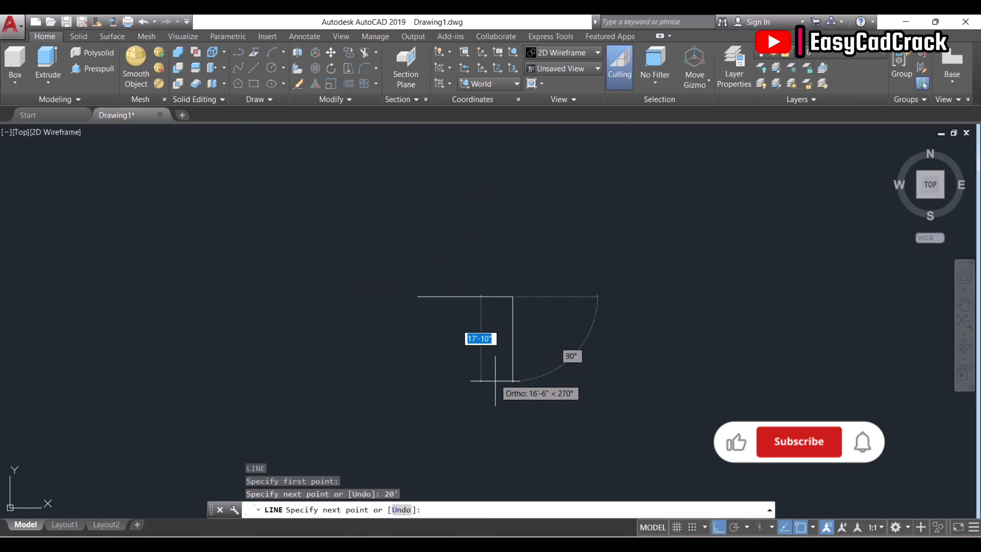
middle_drag(506, 430, 516, 319)
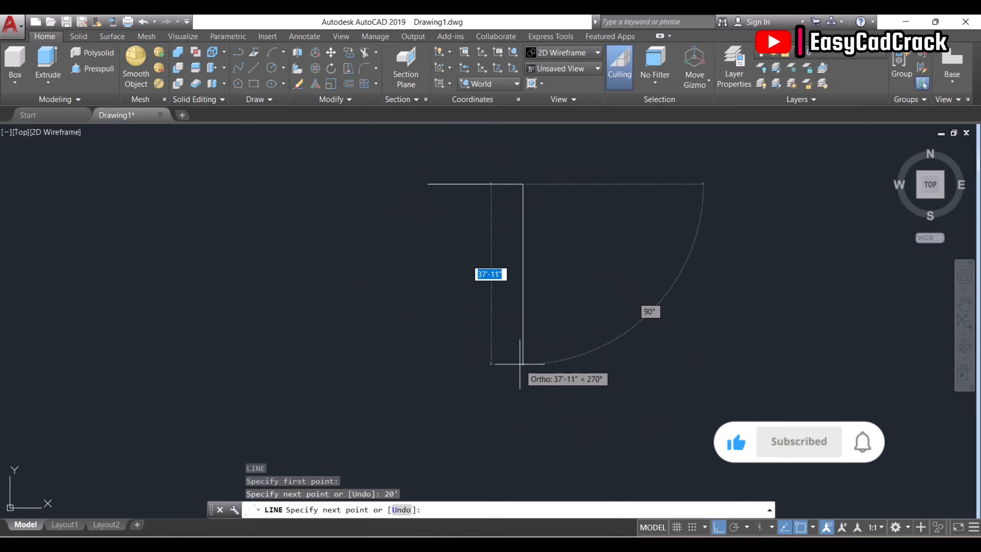
text(40')
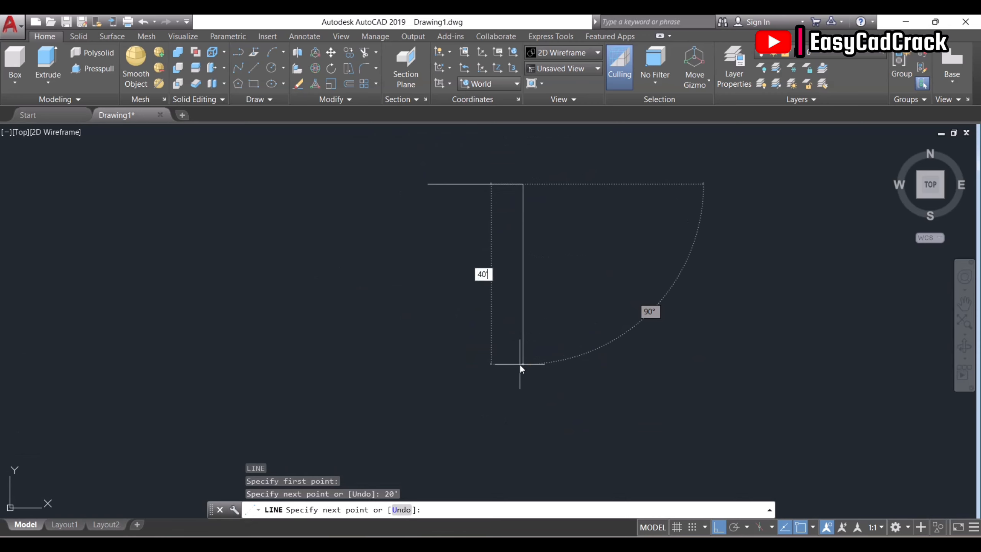
key(Return)
click(346, 345)
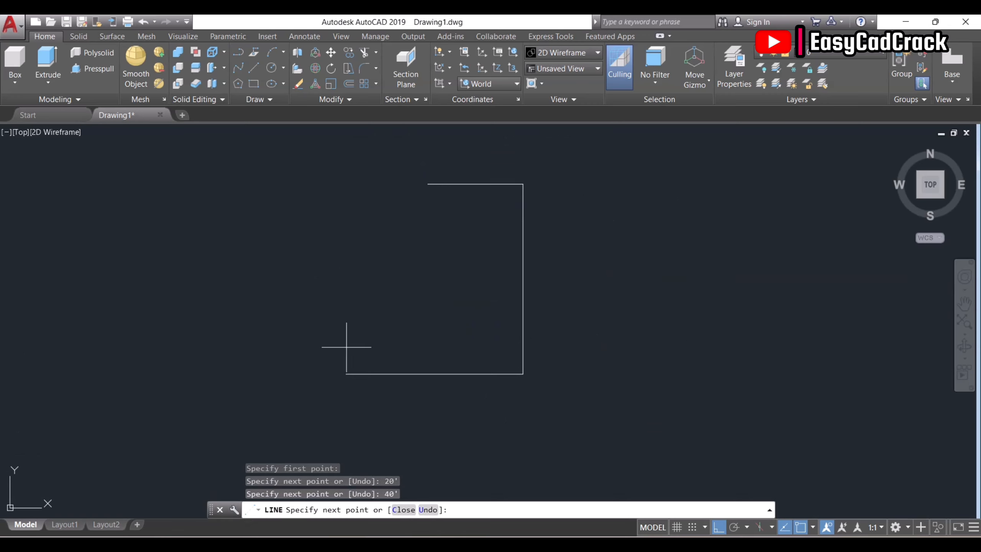
key(Escape)
- Draw the outline's left edge from the upper-left corner straight down past the lower edge
key(space)
key(Escape)
key(space)
click(428, 178)
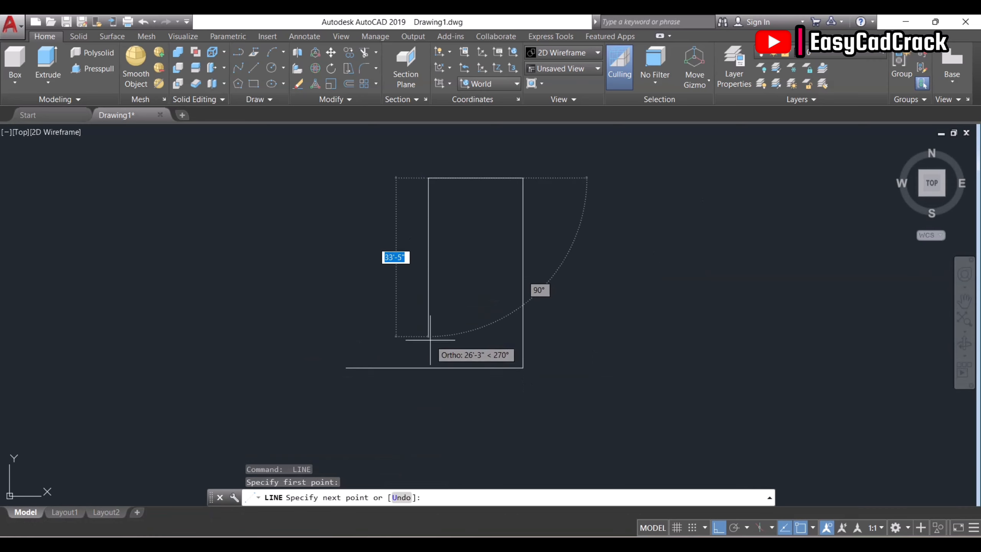
click(429, 392)
key(Escape)
- Trim both overhanging line ends at the outline's lower-left corner
text(tr)
key(space)
click(445, 386)
click(416, 356)
key(space)
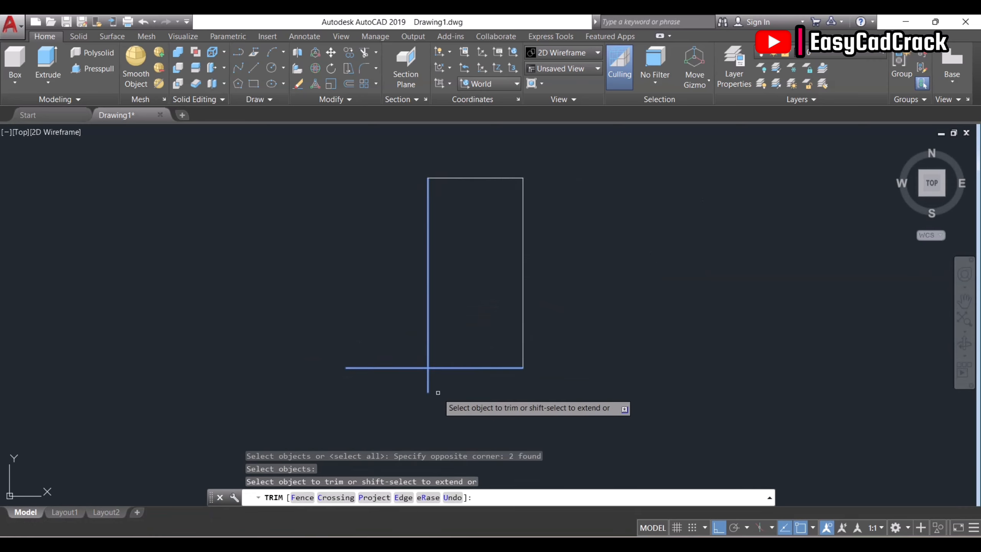
click(436, 392)
click(418, 383)
click(416, 388)
click(394, 356)
key(Escape)
- Offset the outline's left and lower edges 5" inward as wall lines
scroll(411, 363, up, 2)
middle_drag(411, 363, 425, 392)
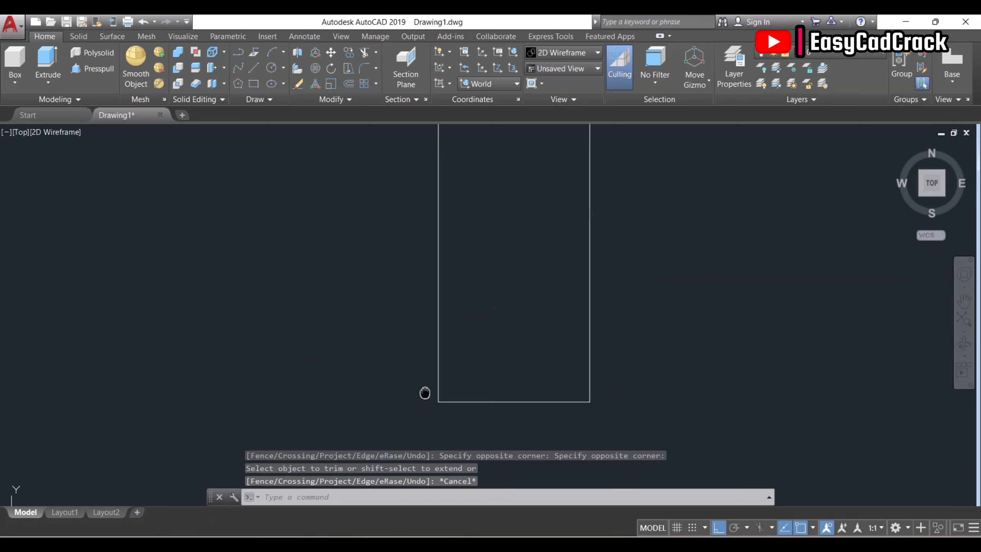
text(o)
key(space)
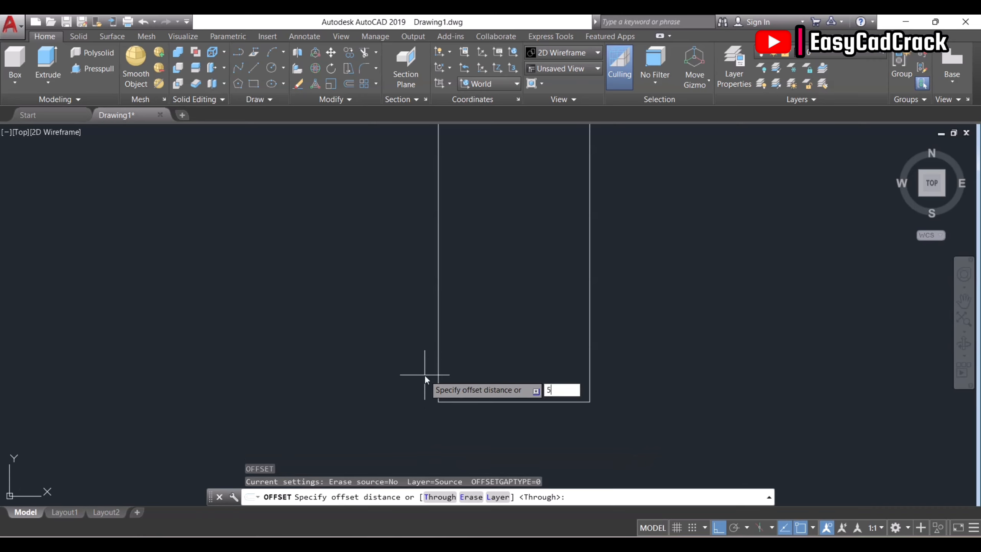
text(5)
key(Return)
click(438, 359)
click(508, 357)
click(499, 402)
click(500, 354)
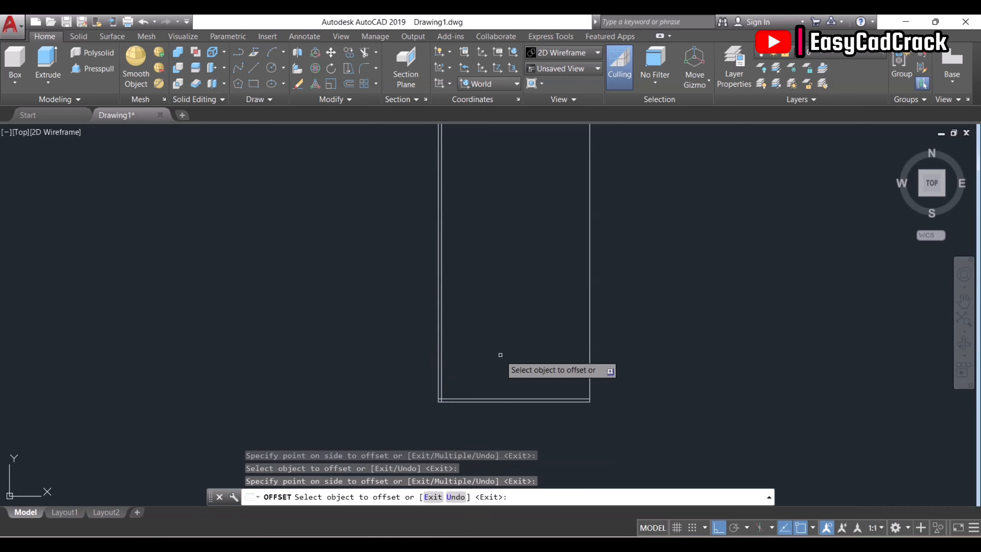
- Offset the outline's right and upper edges inward by the same 5" wall thickness
scroll(523, 364, down, 4)
scroll(478, 266, up, 6)
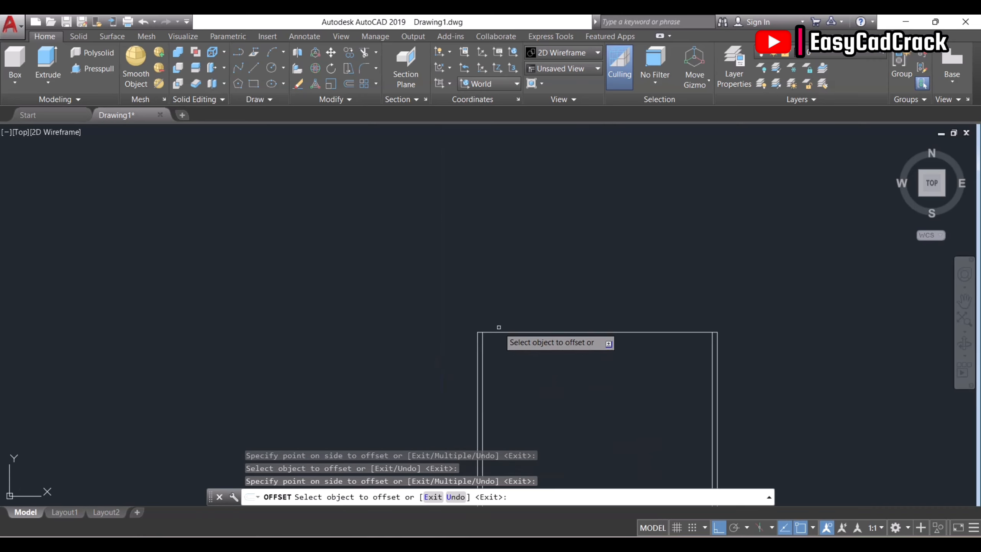
click(498, 333)
click(498, 364)
scroll(497, 363, down, 5)
middle_drag(509, 367, 469, 219)
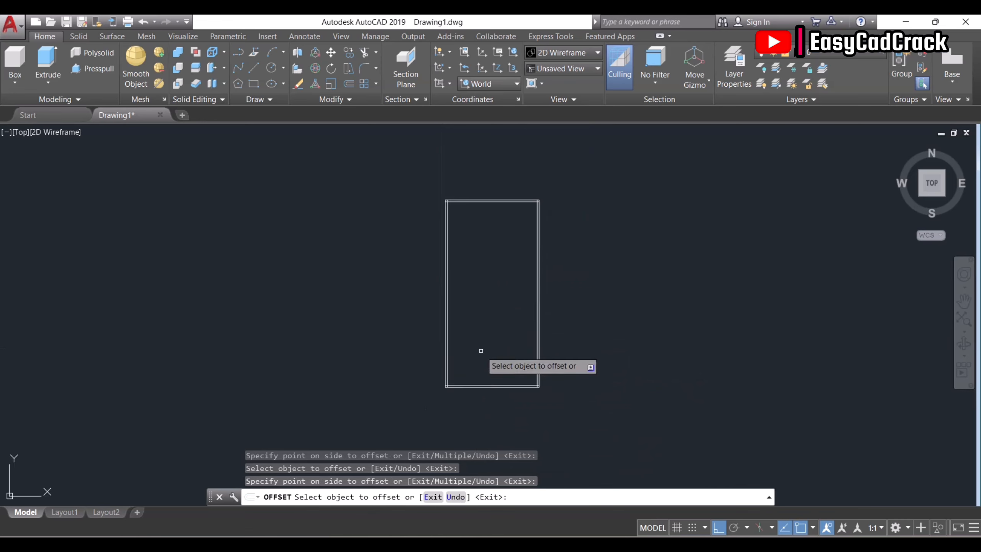
key(Escape)
- Offset the left wall's inner line 6'6" into the plan as a partition line
scroll(477, 360, up, 5)
key(Return)
text(6)
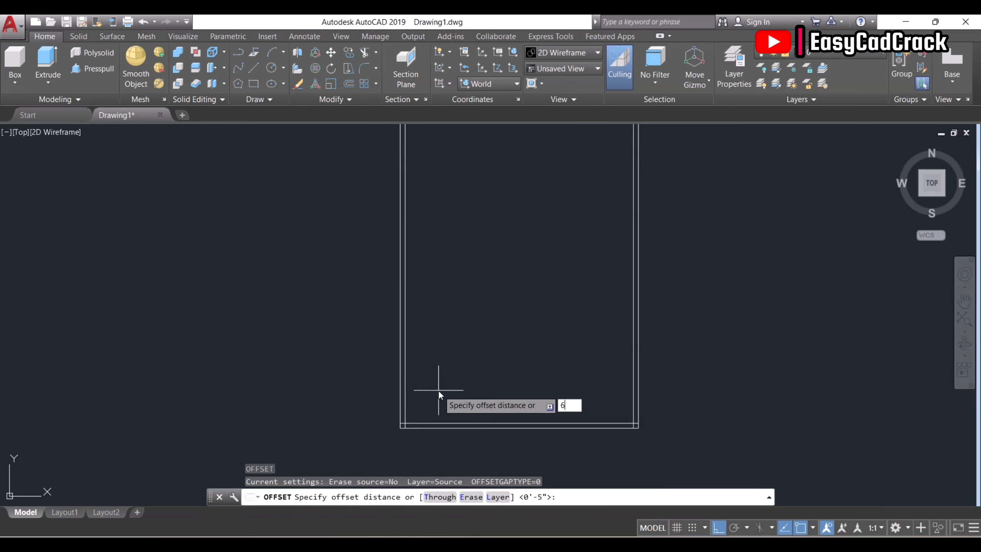
text('6)
key(Return)
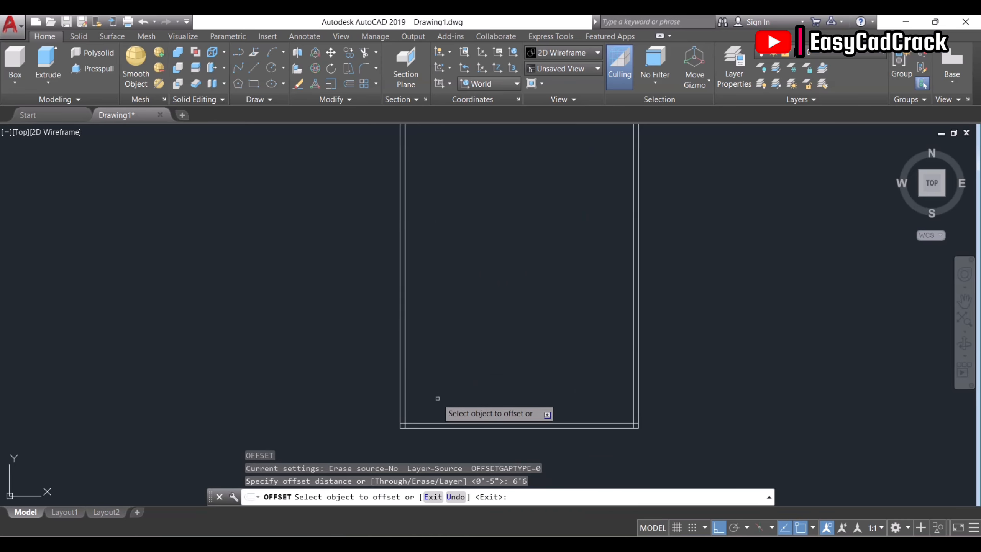
click(404, 397)
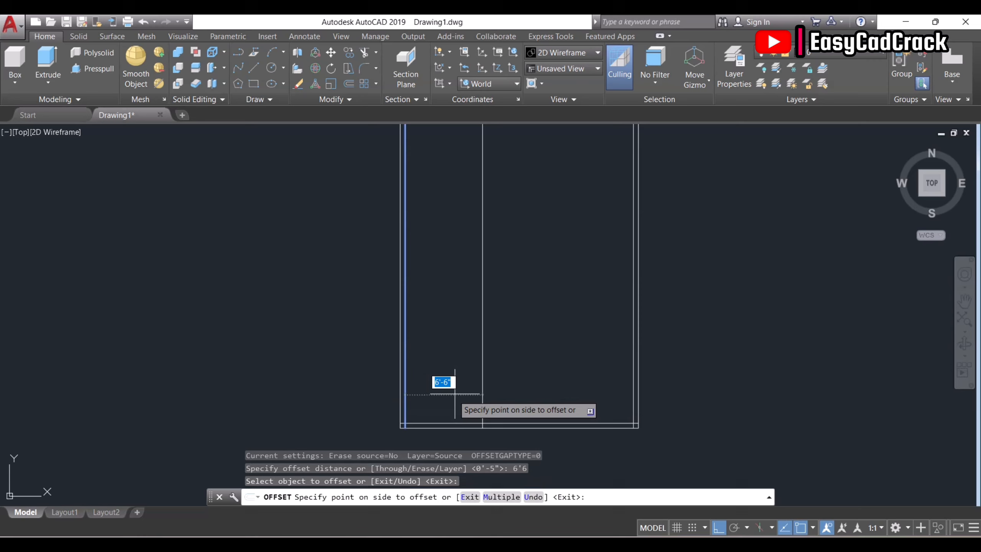
click(481, 391)
key(Escape)
- Offset the vertical partition line 5" to the right to give the partition its wall thickness
key(Return)
text(5)
key(Return)
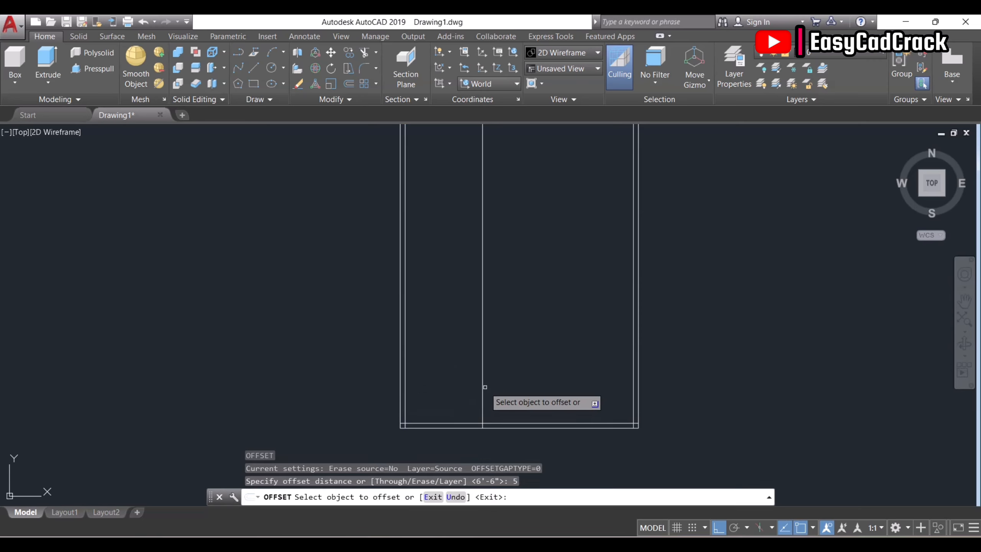
click(483, 390)
click(518, 389)
key(Escape)
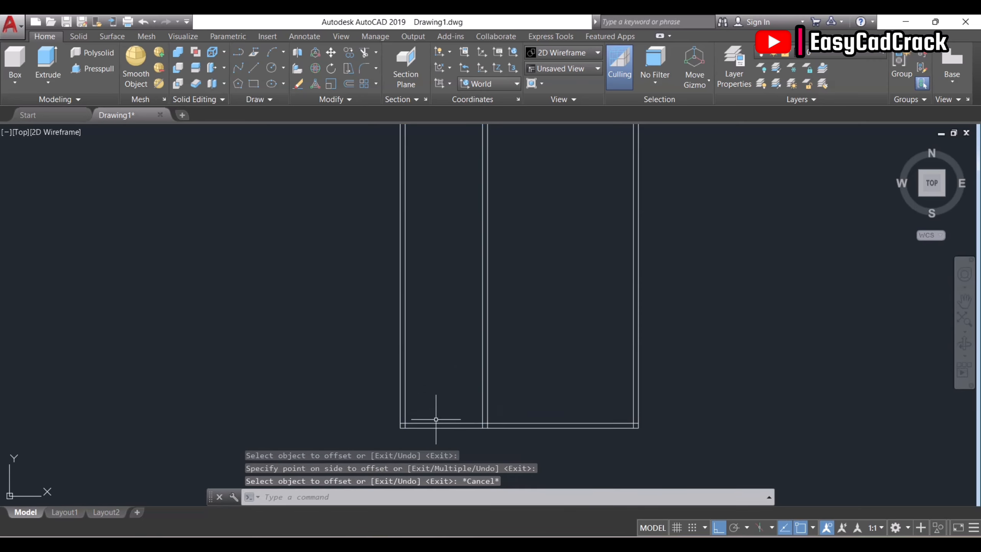
- Offset the lower wall's inner line 42" up into the plan
scroll(436, 424, up, 2)
key(Return)
text(42)
key(Return)
click(465, 422)
click(465, 287)
key(Escape)
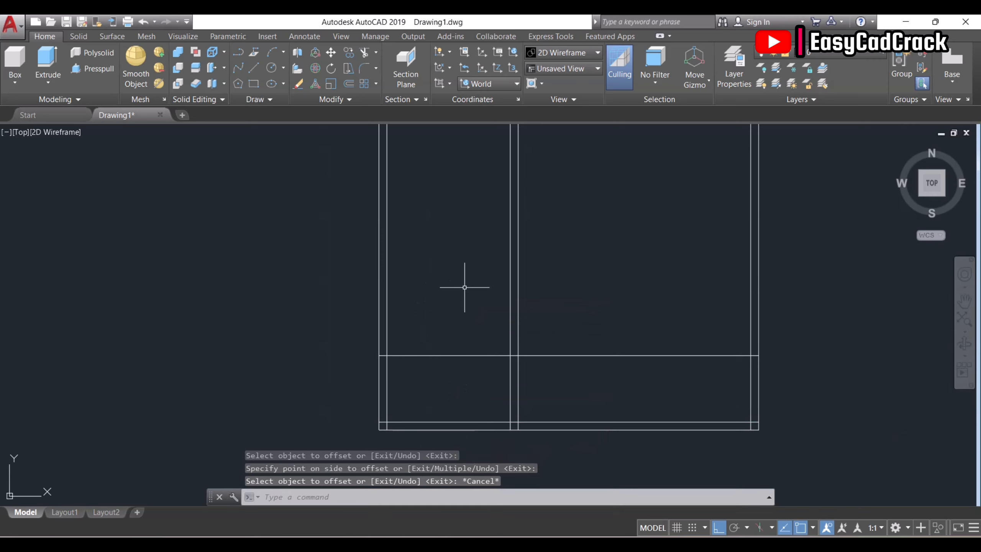
text(tr)
key(Return)
scroll(369, 382, up, 2)
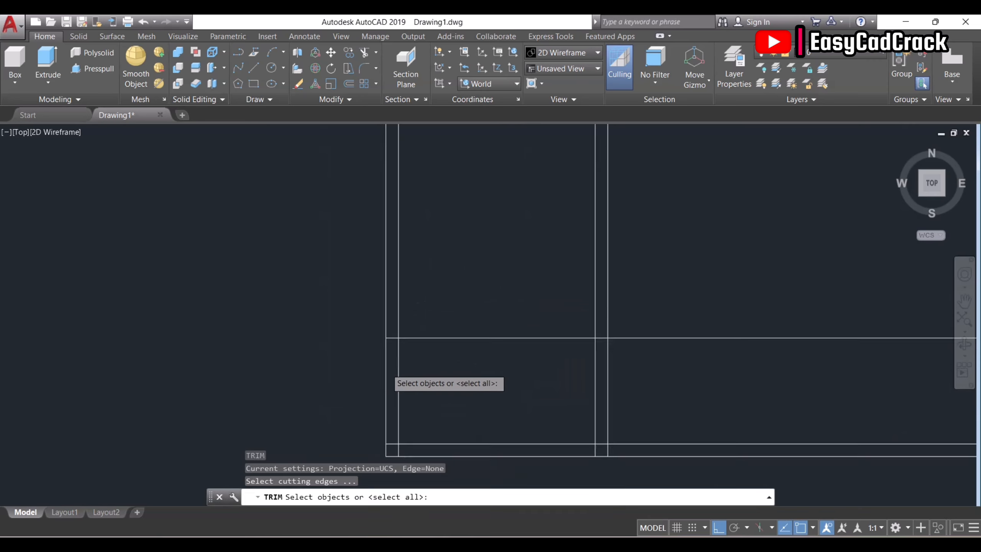
scroll(383, 372, up, 2)
click(419, 358)
click(398, 342)
click(398, 323)
click(397, 314)
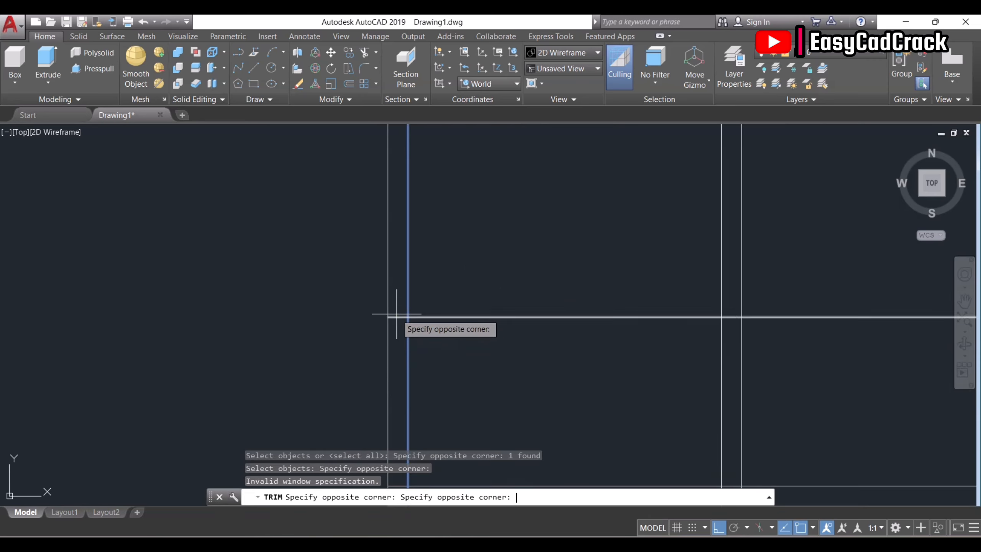
click(396, 314)
click(396, 313)
click(397, 331)
key(Escape)
- Trim the new horizontal line's overhang inside the left wall thickness
key(Return)
click(427, 329)
click(399, 314)
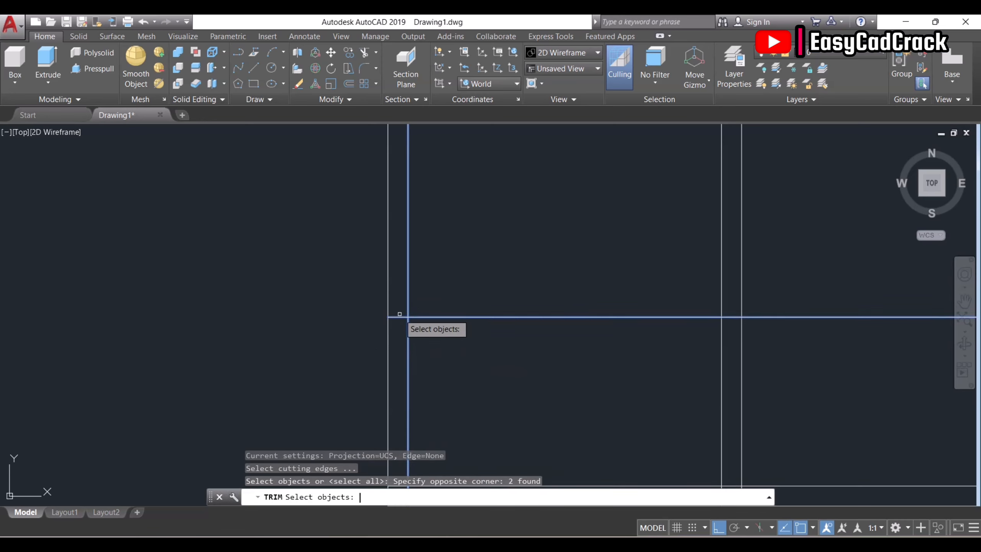
key(Return)
click(398, 314)
click(401, 326)
key(Escape)
key(Escape)
- Trim the horizontal line between the two partition lines and delete its remainder to the right of the partition
key(Return)
click(796, 328)
click(712, 307)
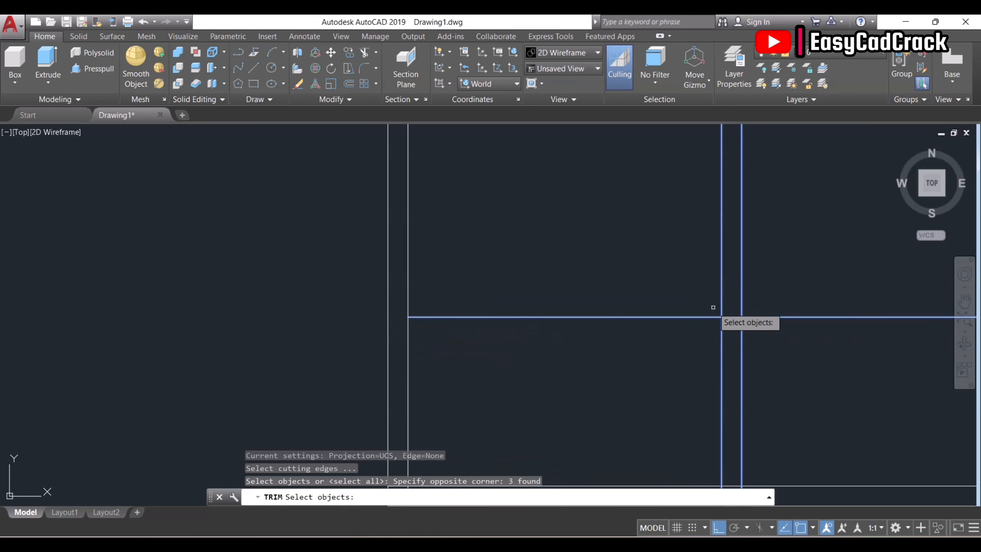
key(Return)
click(733, 308)
click(728, 323)
key(Escape)
click(763, 325)
click(745, 306)
key(Delete)
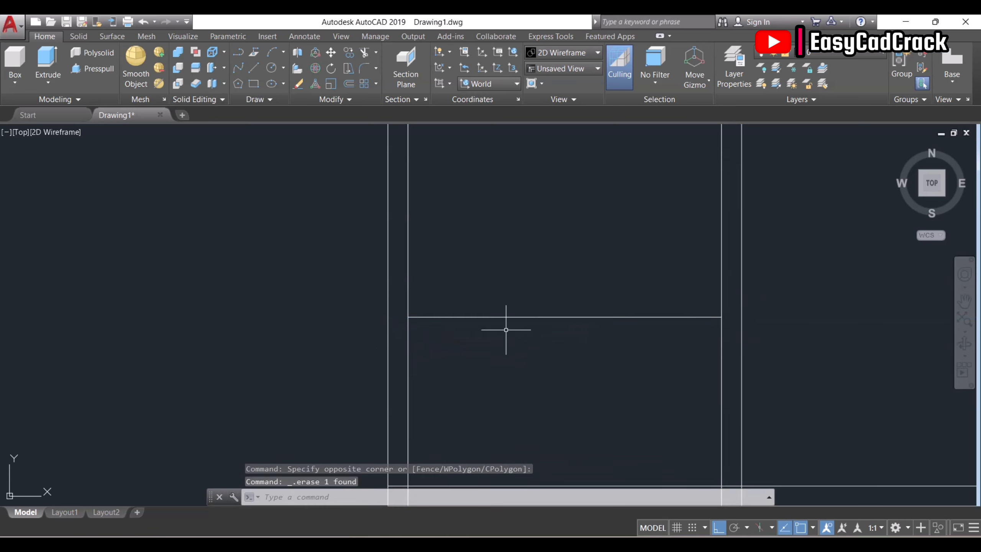
- Offset the horizontal line upward nine times in succession at 10" spacing to form the stair treads
text(o)
key(Return)
text(10)
key(Return)
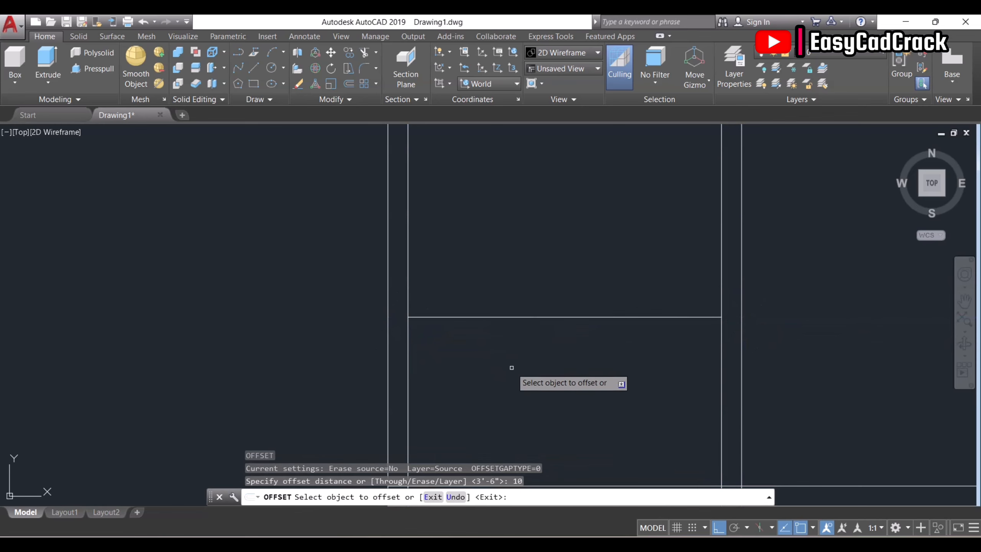
scroll(518, 371, down, 2)
click(532, 348)
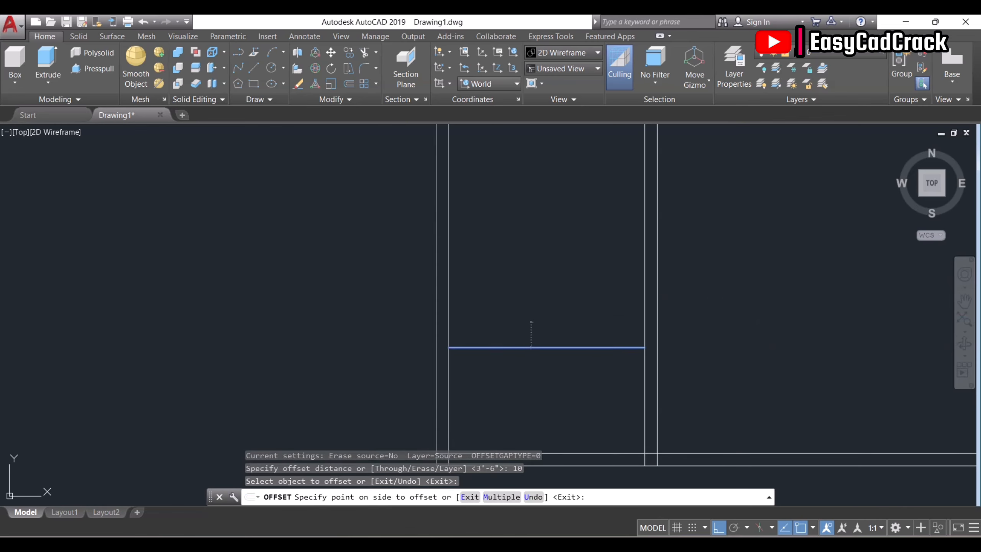
click(533, 330)
click(541, 322)
click(543, 286)
middle_drag(548, 268, 546, 327)
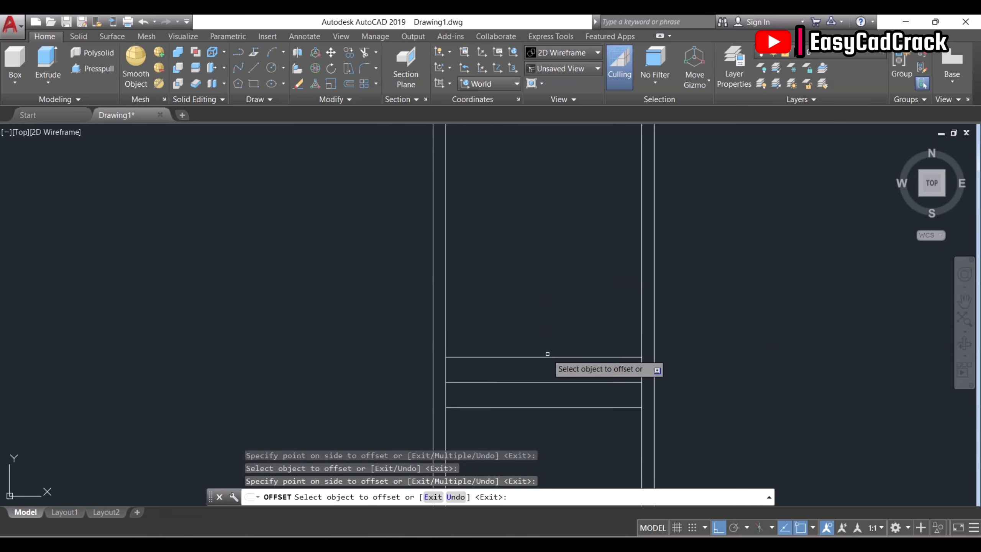
click(547, 357)
click(546, 317)
click(547, 332)
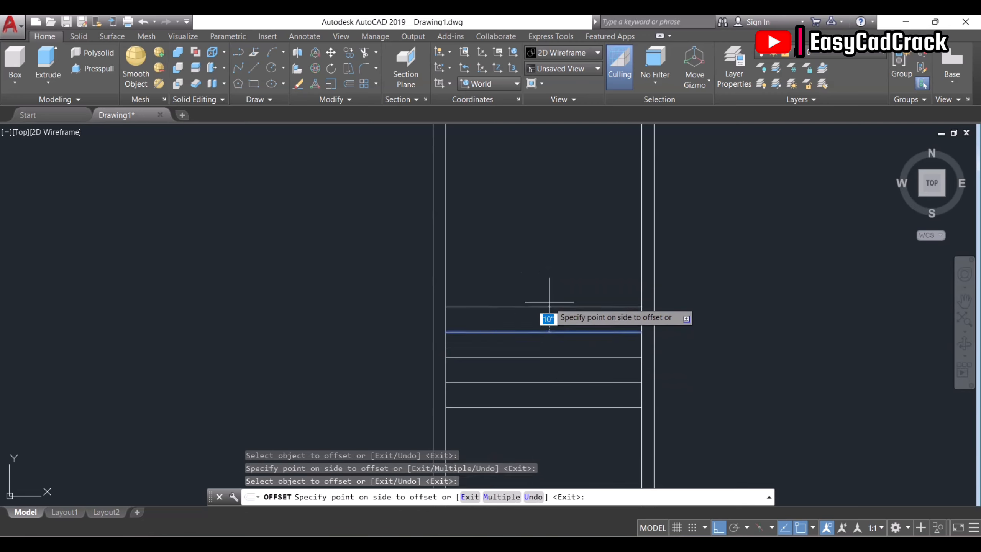
click(551, 314)
click(555, 308)
click(557, 292)
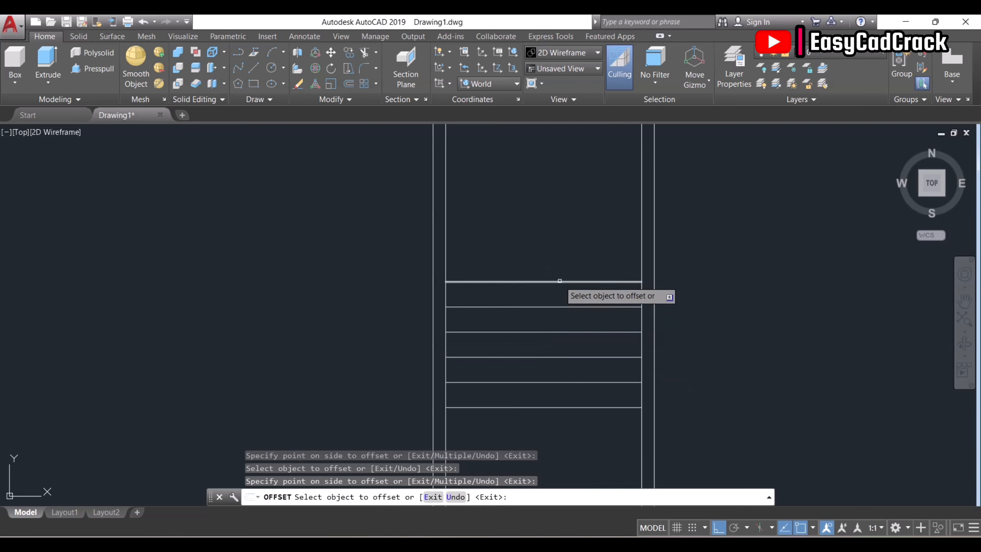
click(564, 282)
click(568, 265)
click(571, 256)
click(573, 233)
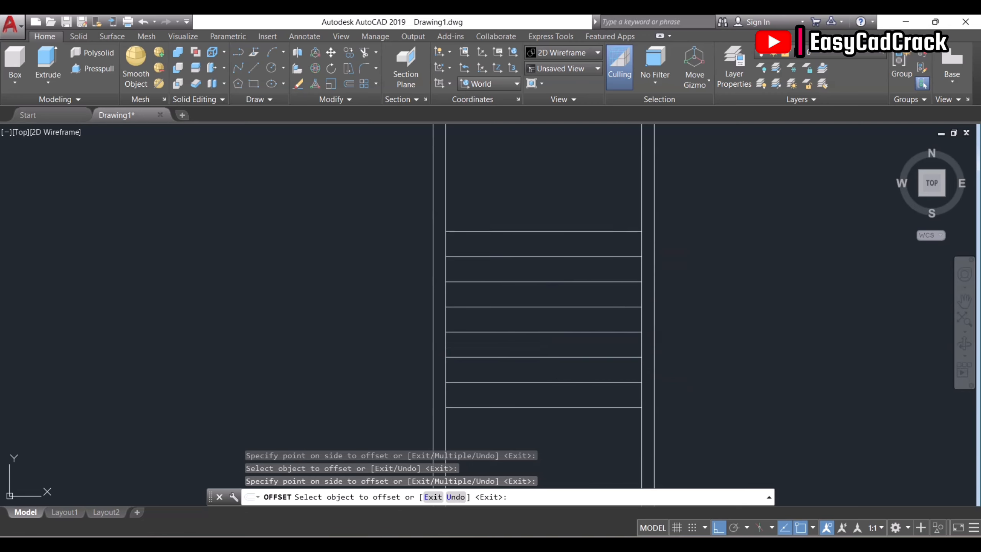
click(574, 231)
click(575, 211)
click(575, 206)
click(575, 172)
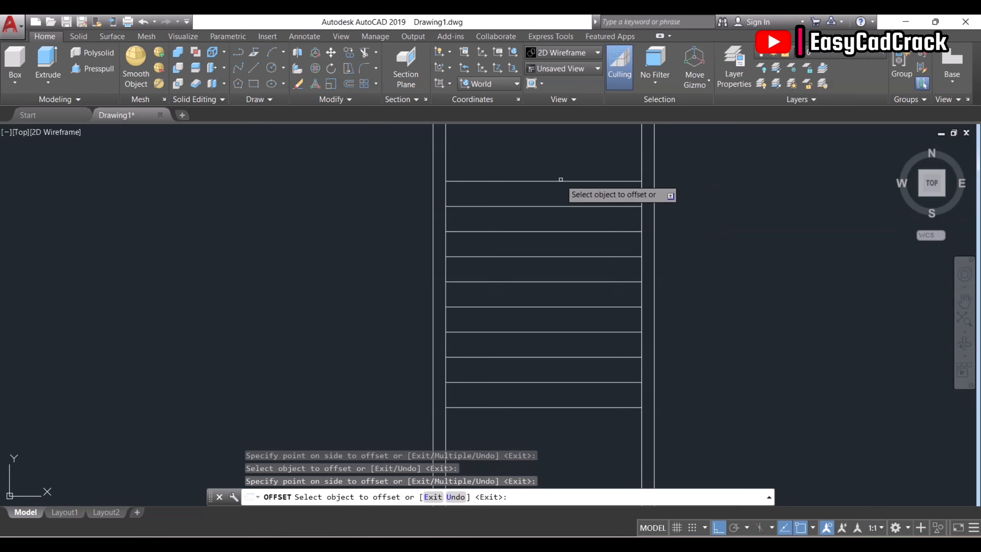
key(Escape)
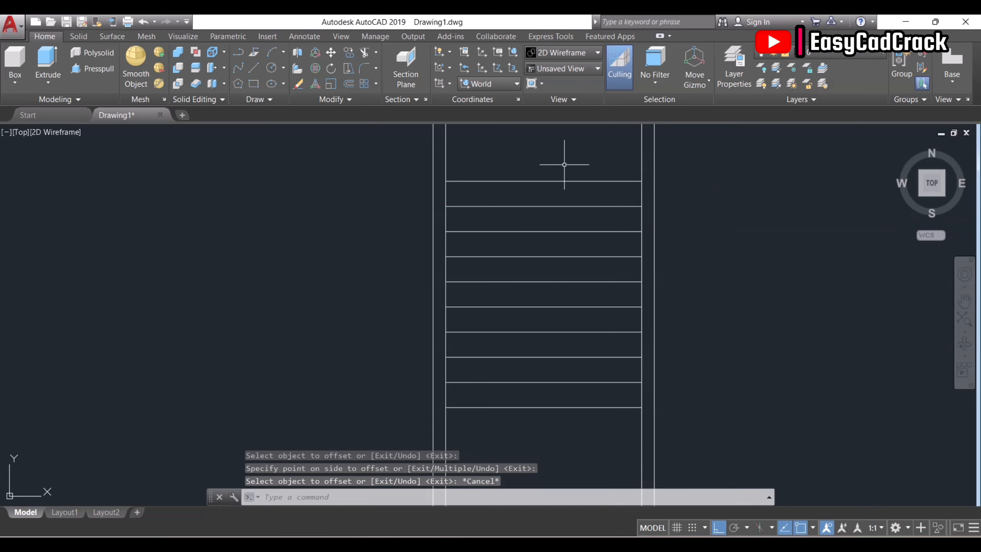
- Measure the distance between the midpoints of the highest and lowest tread lines
text(di)
key(Return)
click(544, 181)
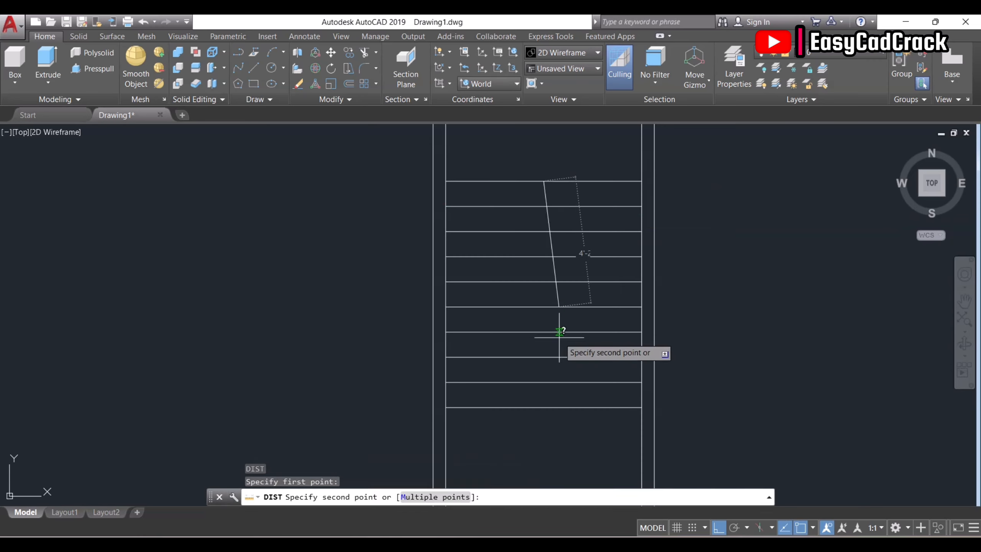
click(544, 407)
key(Escape)
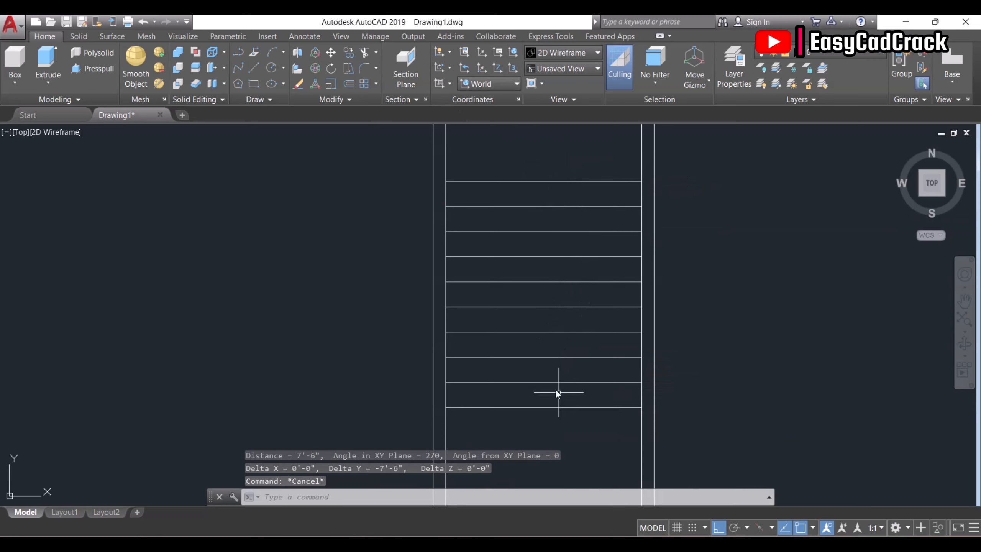
- Draw a vertical centre line from the lowest tread line's midpoint to the highest tread line's midpoint
text(l)
key(Return)
click(544, 407)
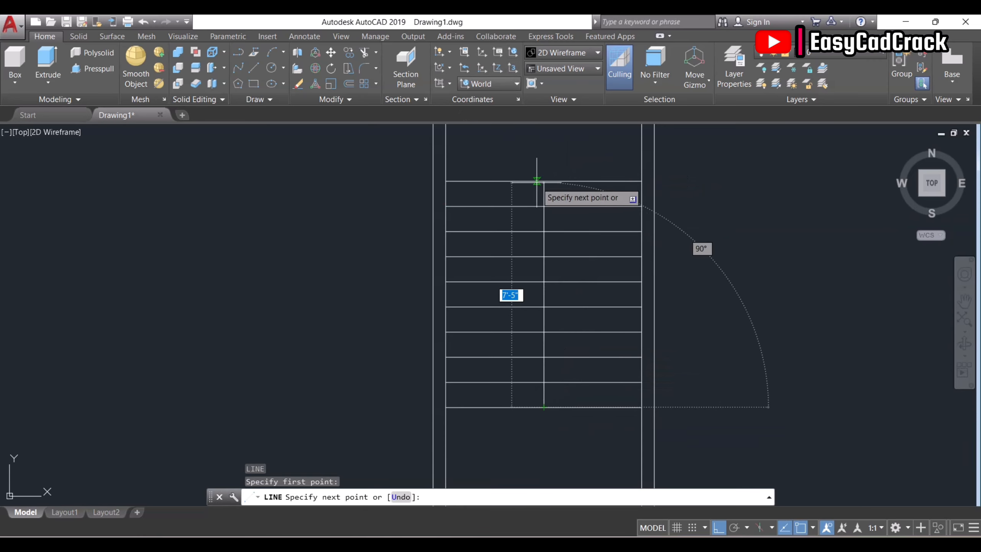
click(544, 180)
key(Escape)
- Offset the stair's centre line 3" to both sides
text(o)
key(Return)
text(3)
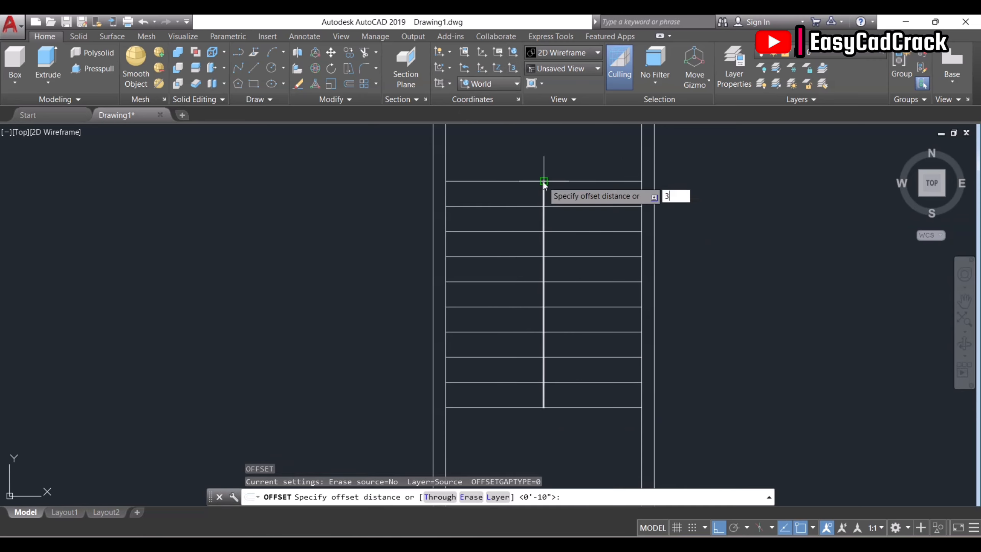
key(Return)
click(543, 193)
click(537, 193)
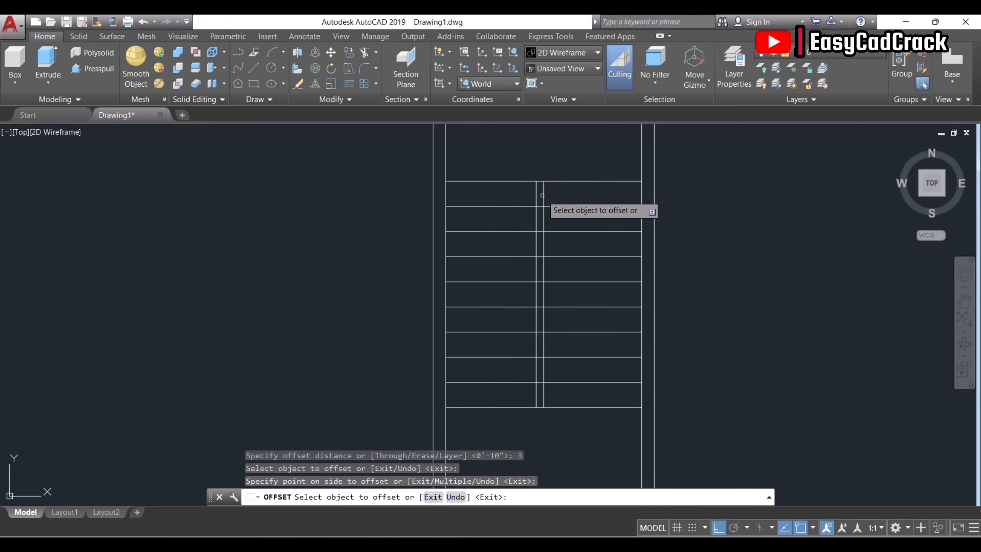
click(543, 195)
click(572, 192)
key(Return)
- Trim all the tread lines between the two offset lines to open the gap between the flights
text(tr)
key(Return)
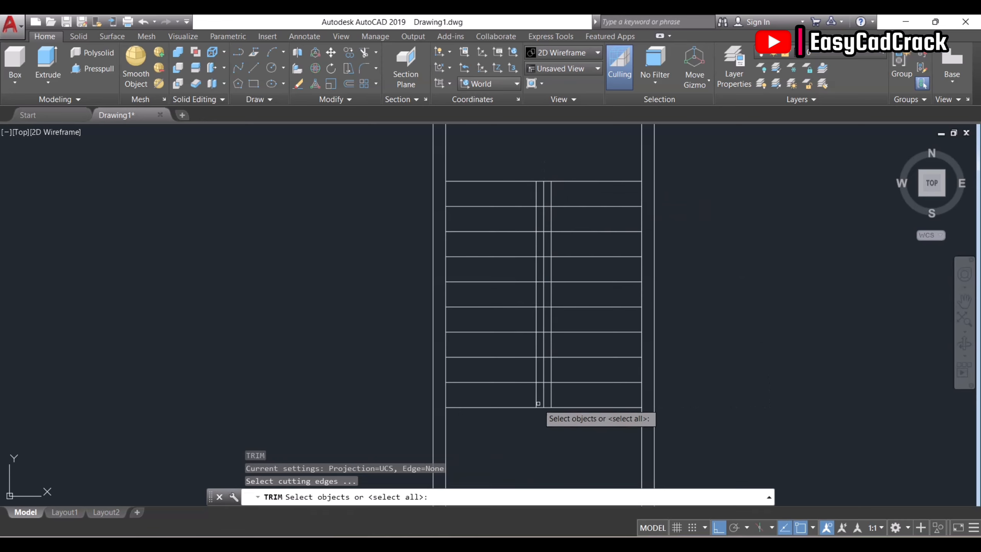
scroll(543, 401, up, 6)
click(584, 380)
click(559, 379)
click(530, 379)
click(498, 369)
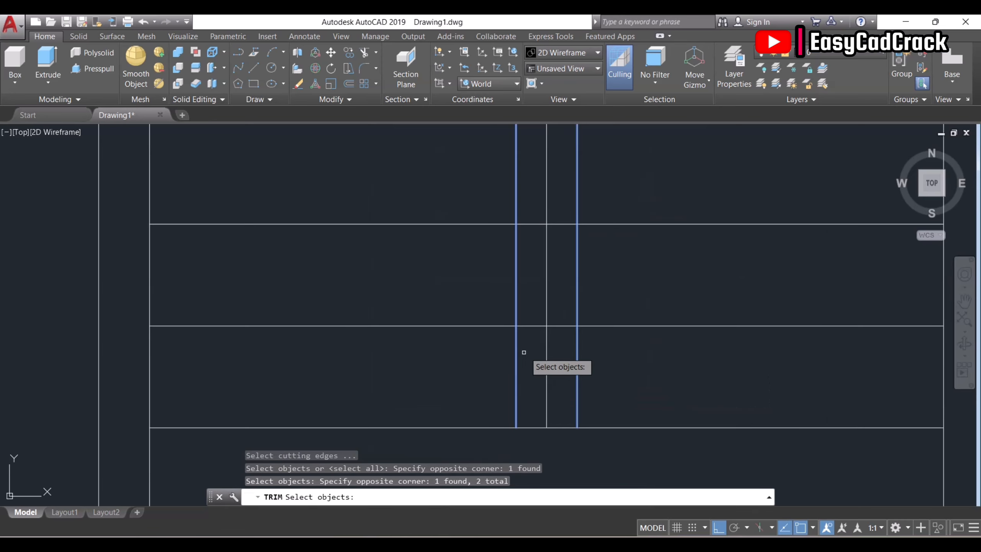
key(Return)
click(533, 337)
scroll(533, 337, down, 6)
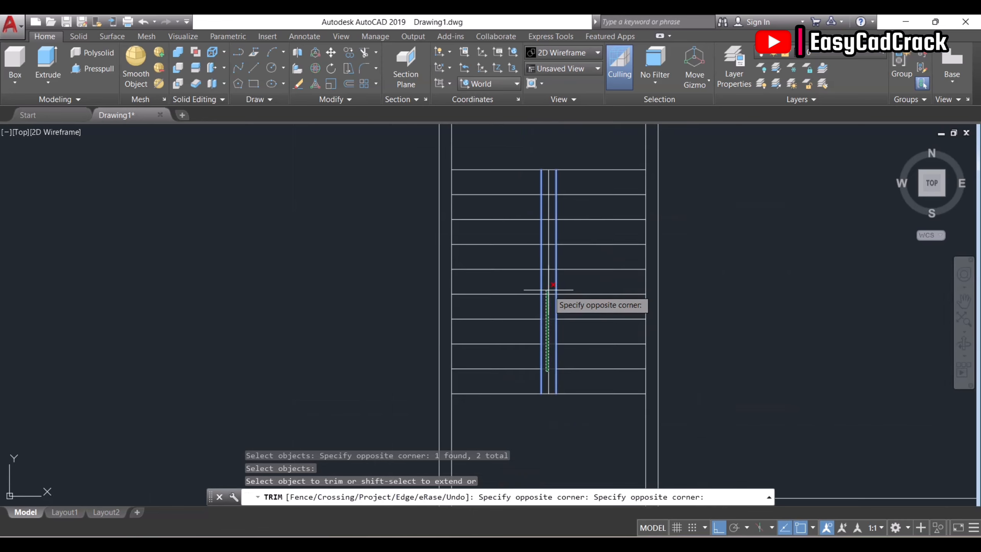
key(Escape)
click(548, 175)
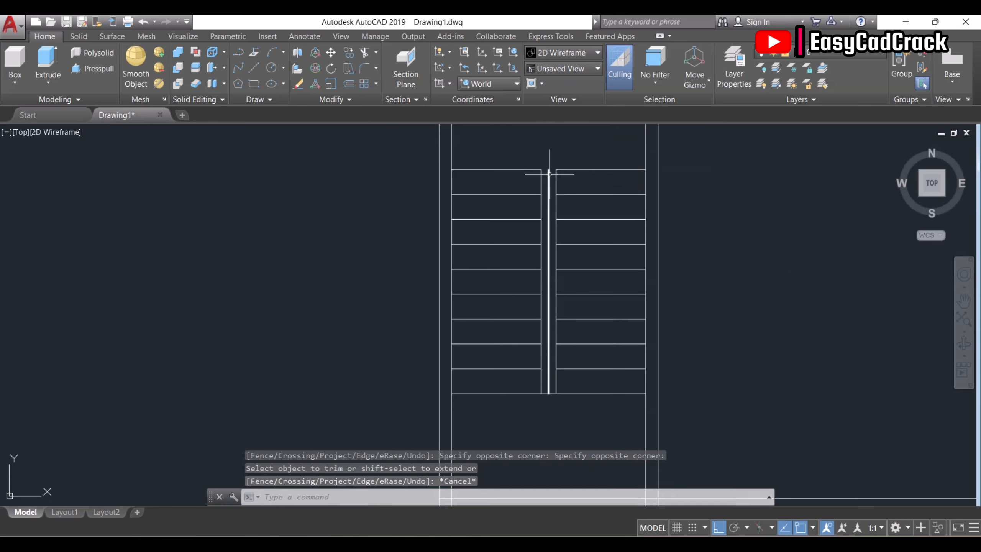
scroll(544, 156, up, 4)
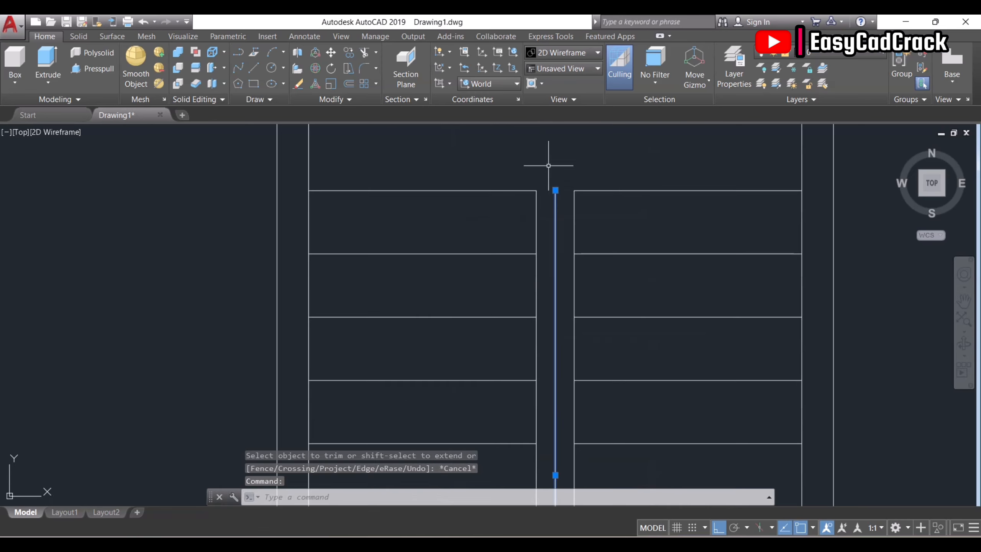
key(Escape)
- Draw a 3" radius circle centred on the centre line's lower end, and delete the centre line
key(Return)
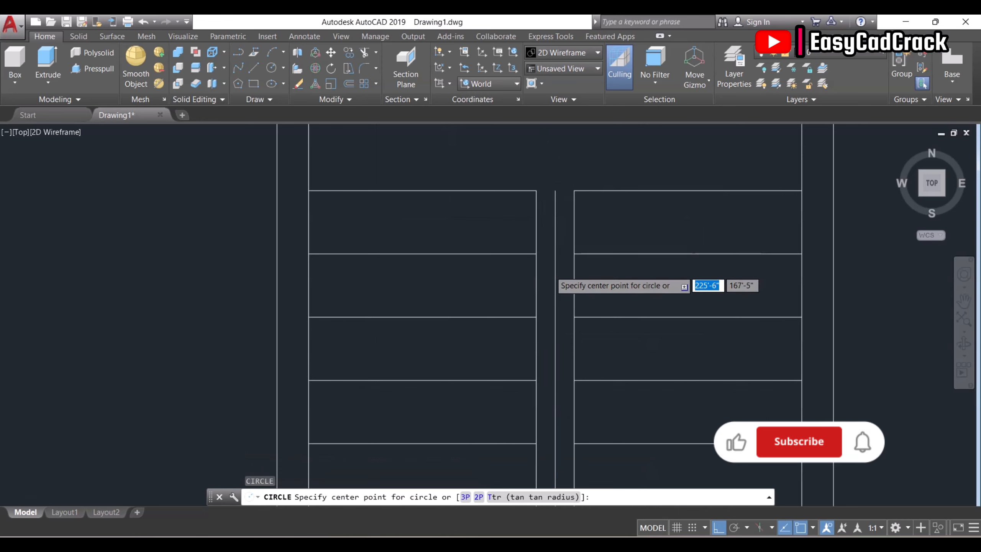
scroll(554, 423, down, 5)
scroll(558, 387, up, 3)
click(546, 386)
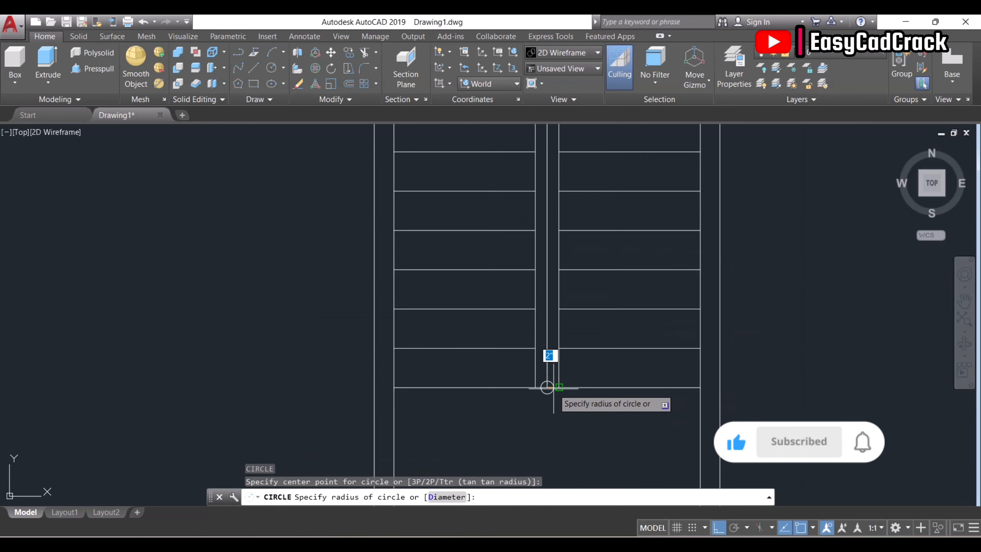
click(559, 386)
click(547, 375)
key(Delete)
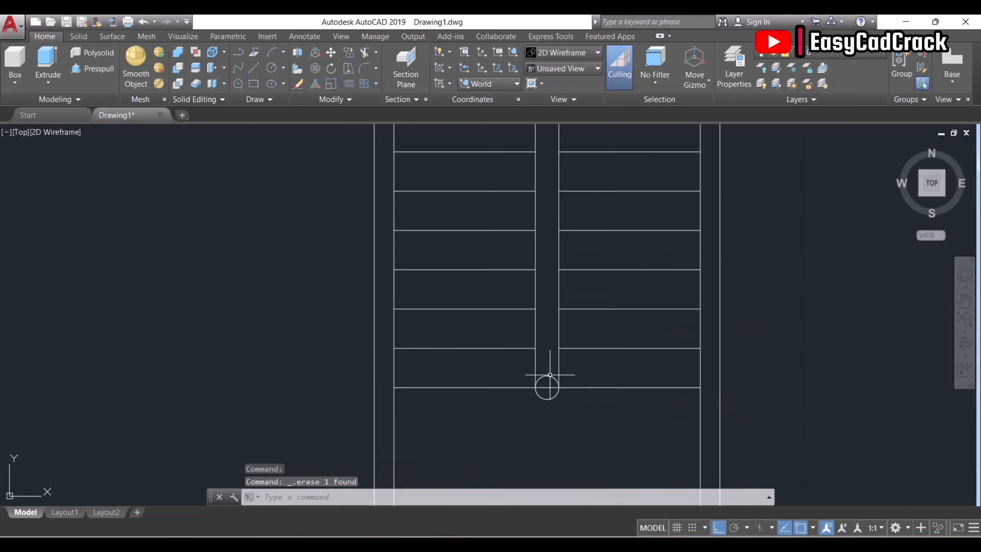
- Trim the circle's upper half and the tread line crossing it to leave a rounded lower end on the gap
text(tr)
key(Return)
scroll(569, 404, up, 4)
click(589, 397)
click(453, 307)
key(Return)
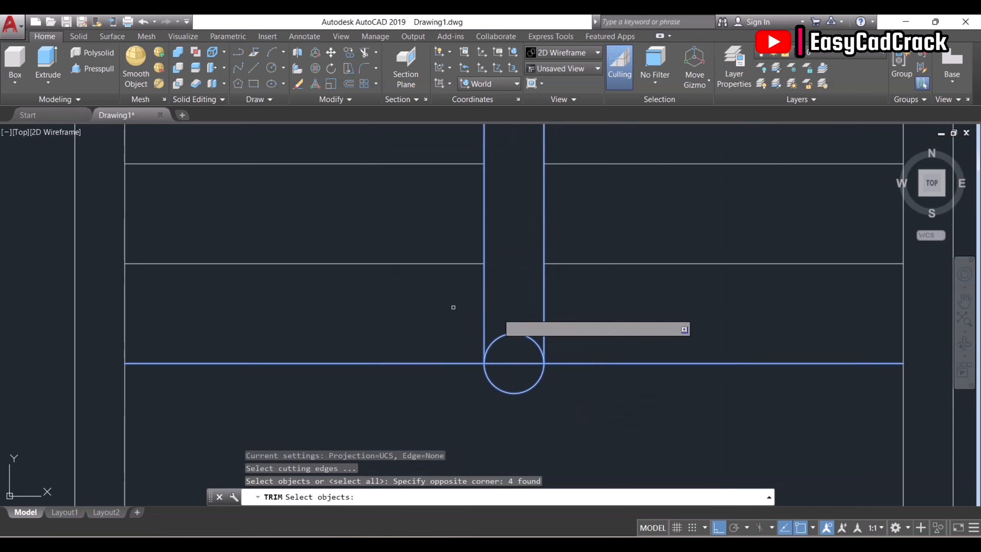
click(507, 316)
click(505, 340)
key(Escape)
scroll(532, 313, down, 5)
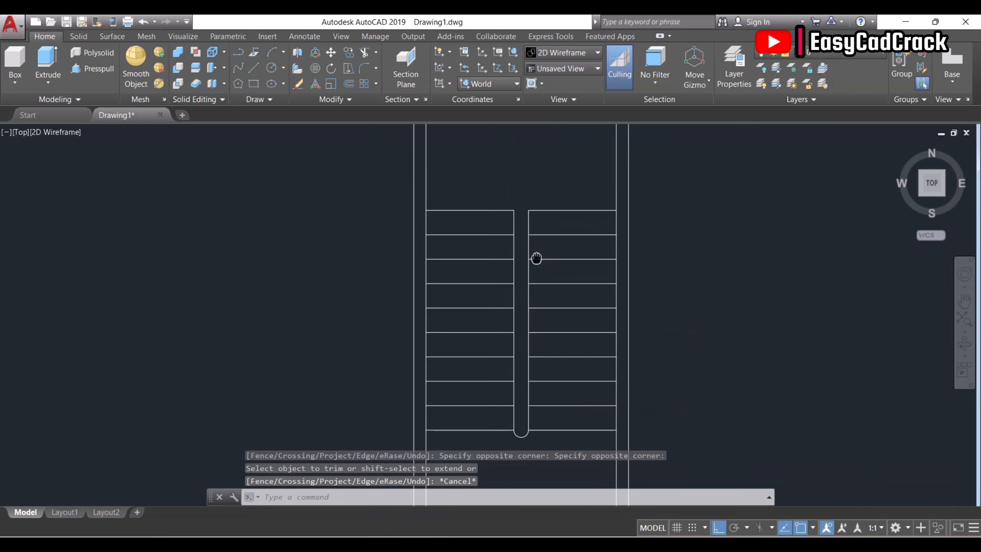
scroll(536, 259, up, 2)
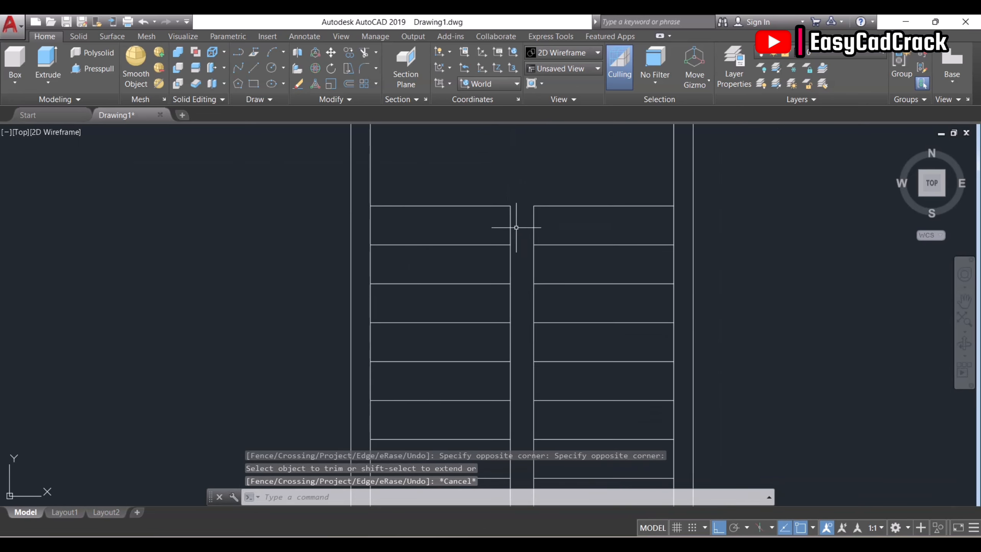
text(c)
key(Return)
scroll(514, 217, up, 3)
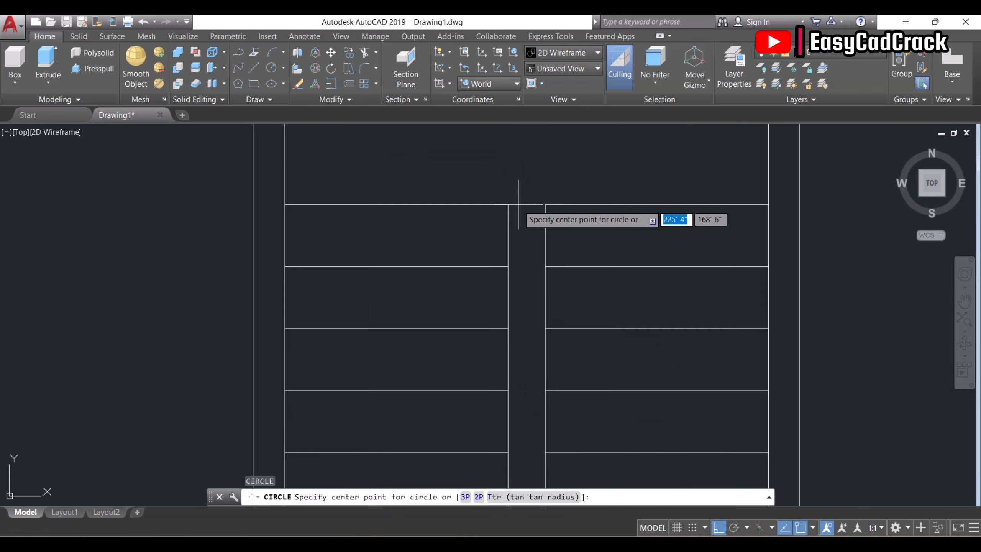
key(Escape)
- Draw a 6" line across the stair gap between the ends of the two highest tread lines
text(l)
key(Return)
click(503, 203)
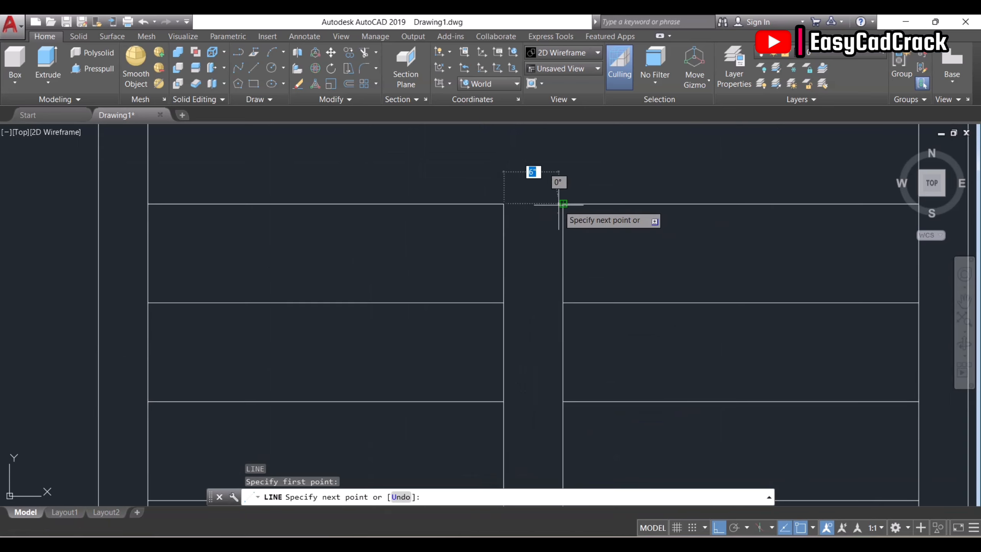
key(Escape)
- Draw a 3" radius circle centred on the 6" line at the stair gap's upper end, and delete that line
key(Return)
click(533, 203)
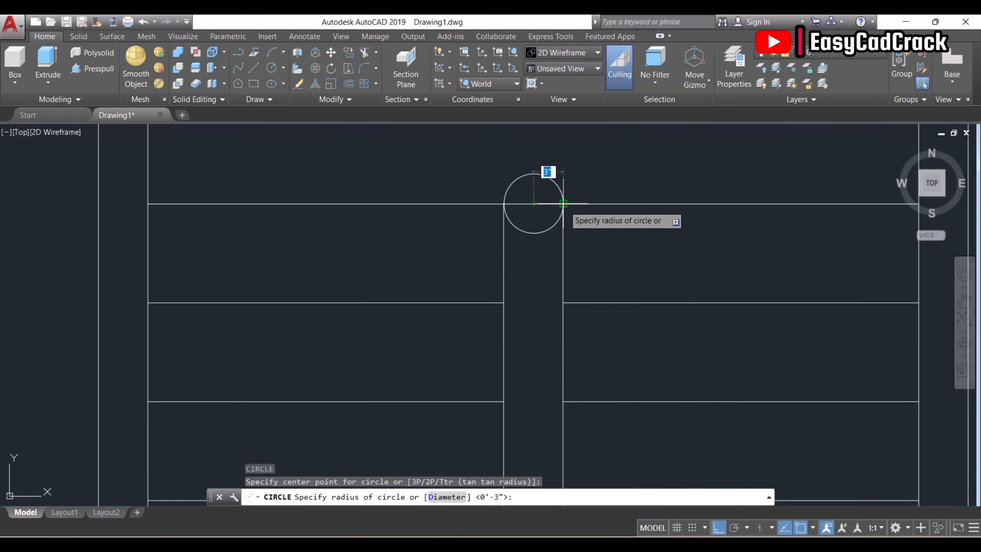
key(Escape)
key(Return)
click(533, 203)
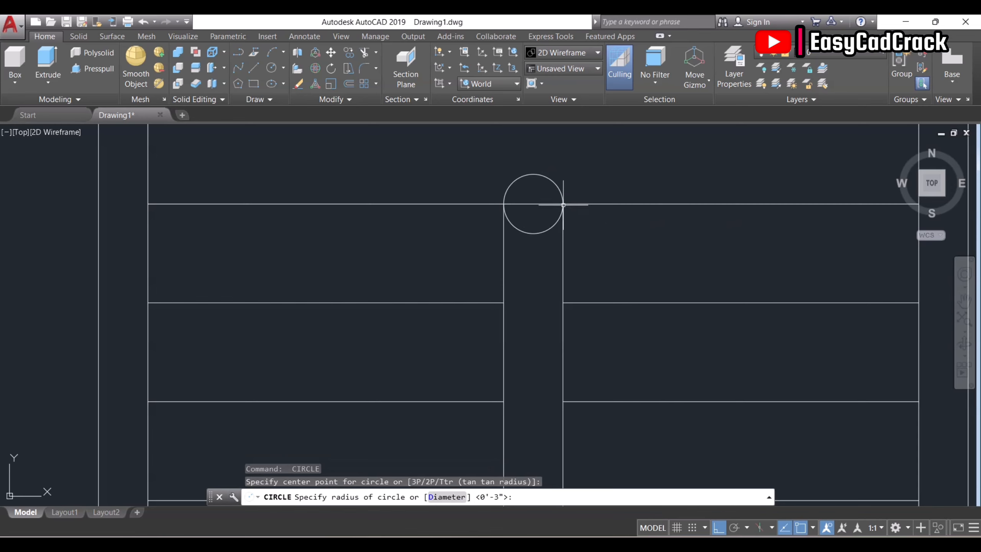
click(563, 203)
key(Escape)
click(544, 204)
key(Delete)
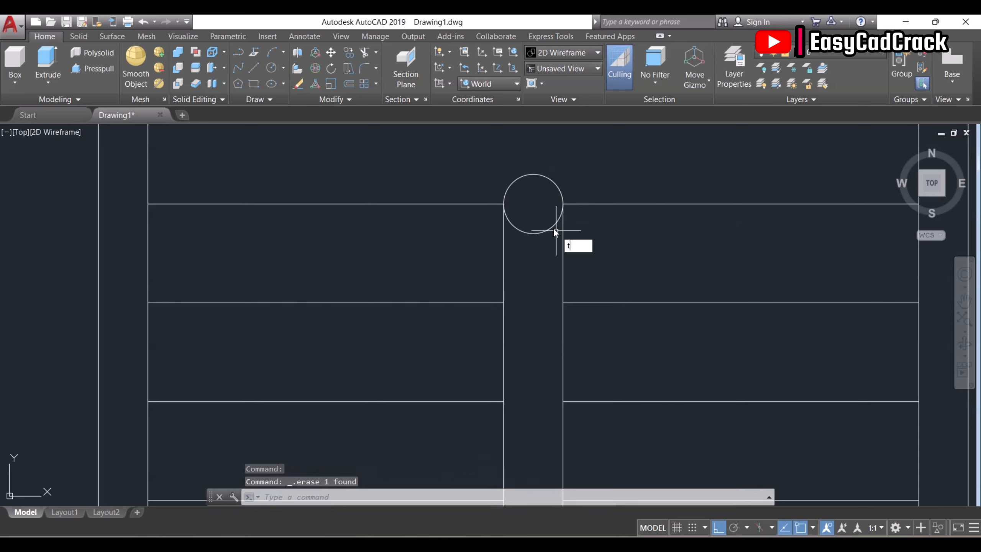
- Trim the circle's lower half to leave a rounded upper end on the stair gap
text(r)
key(Return)
click(604, 237)
click(483, 167)
key(Return)
click(534, 209)
click(528, 245)
key(Escape)
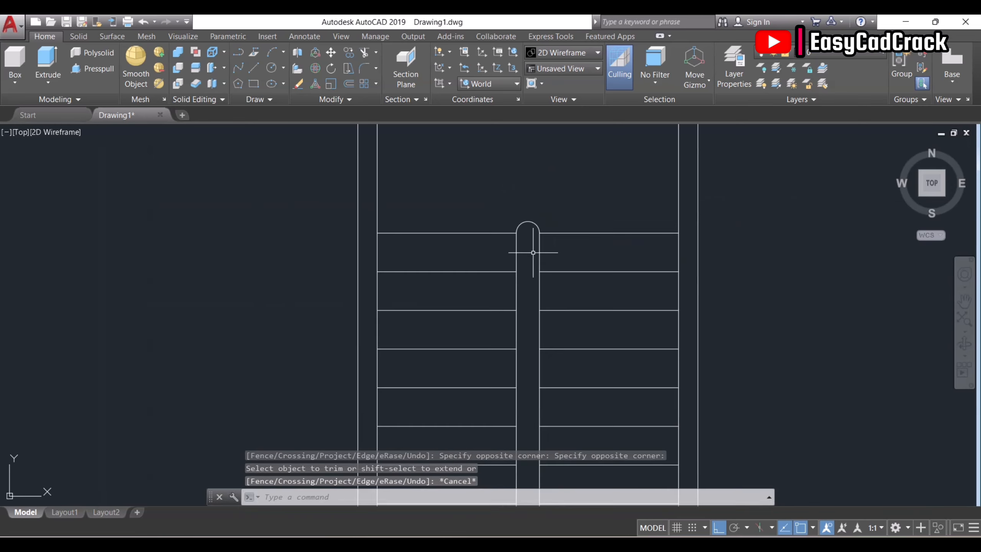
- Stretch the right flight's highest tread line across the stair partition to the partition's far face
scroll(532, 252, down, 5)
mouse_move(539, 266)
middle_down()
mouse_move(555, 305)
mouse_move(475, 287)
mouse_move(489, 318)
middle_up()
scroll(466, 318, up, 6)
click(478, 322)
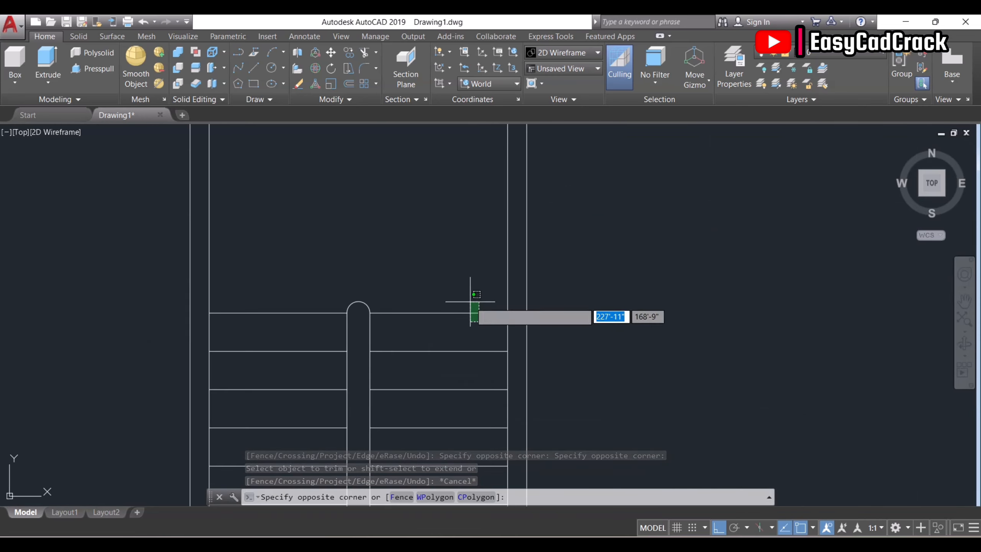
click(470, 301)
click(507, 313)
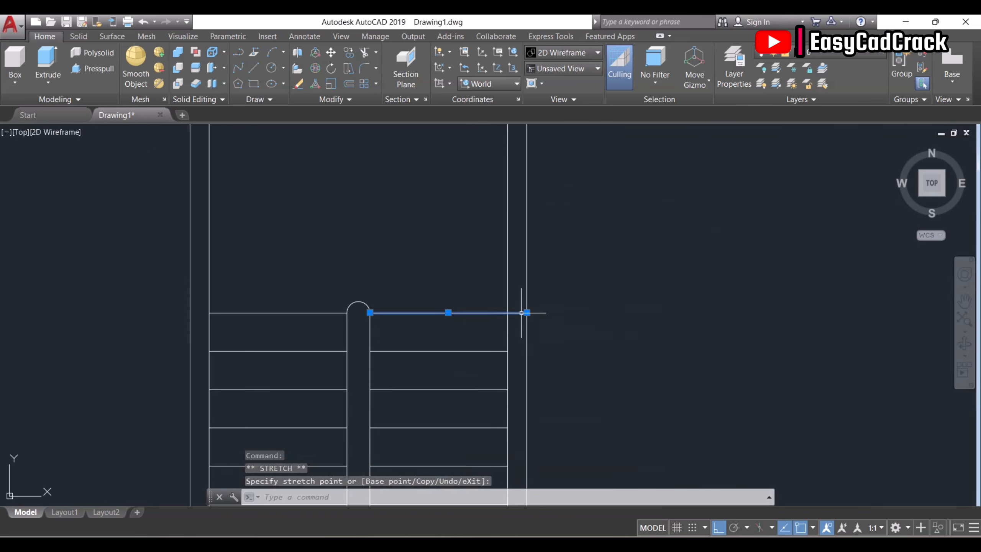
click(526, 312)
- Trim the stair partition's two wall lines above the extended tread line
text(tr)
key(Return)
click(520, 320)
click(517, 271)
key(Return)
click(547, 293)
click(444, 269)
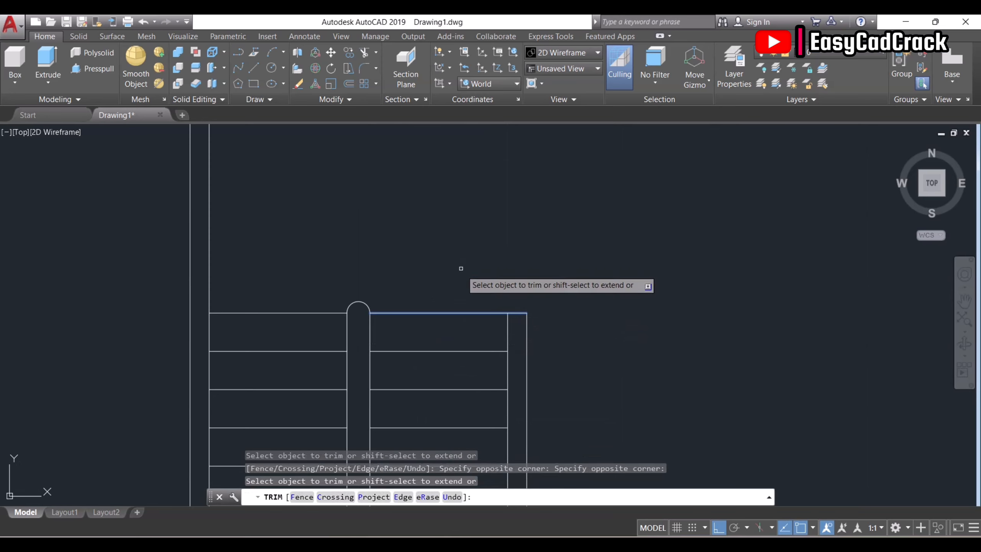
key(Escape)
- Draw a horizontal line from the stair partition's upper right corner to the inner face of the right exterior wall
scroll(478, 285, down, 4)
middle_drag(527, 311, 520, 267)
text(l)
key(Return)
click(489, 252)
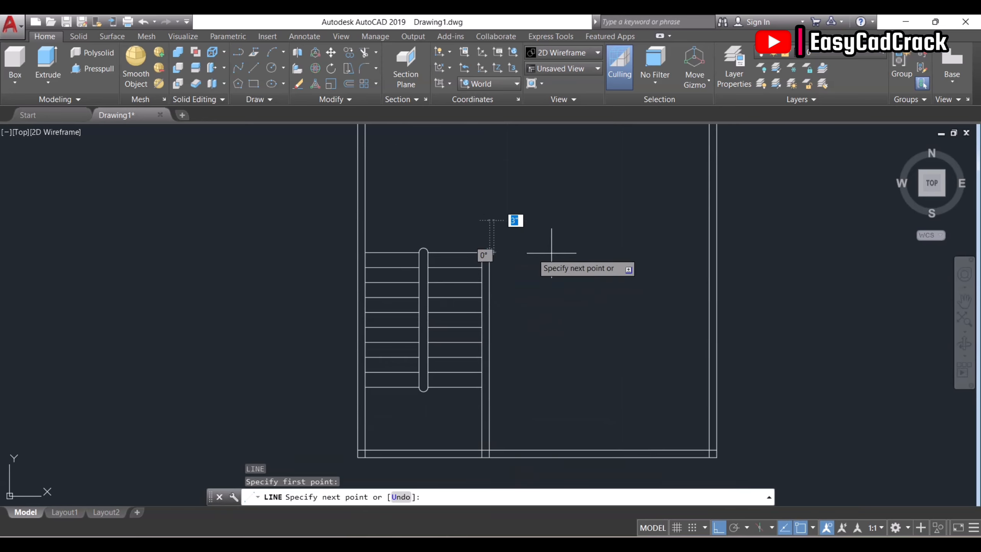
click(708, 253)
key(Escape)
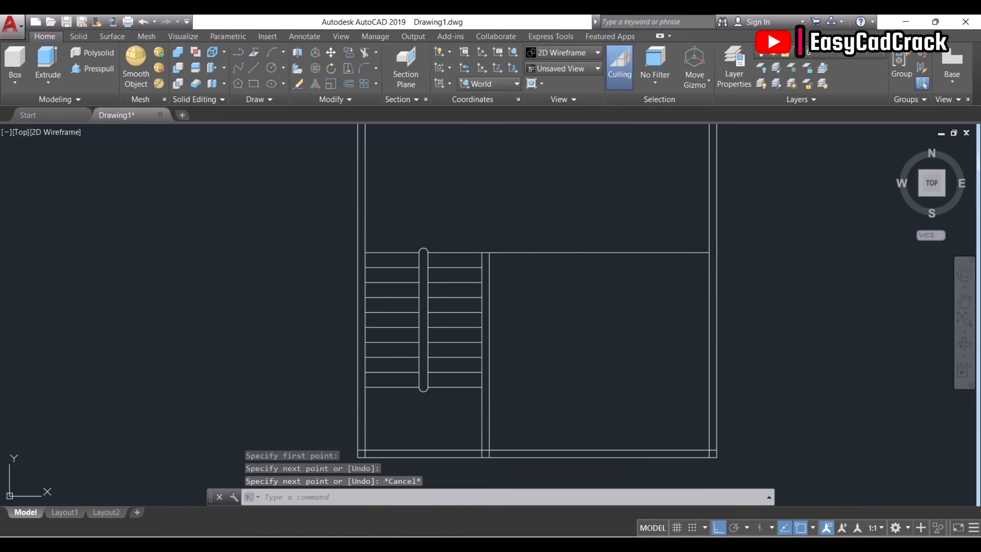
- Offset the new horizontal line 5" downward to form the wall of the lower right room
text(o)
key(Return)
text(5)
key(Return)
click(544, 252)
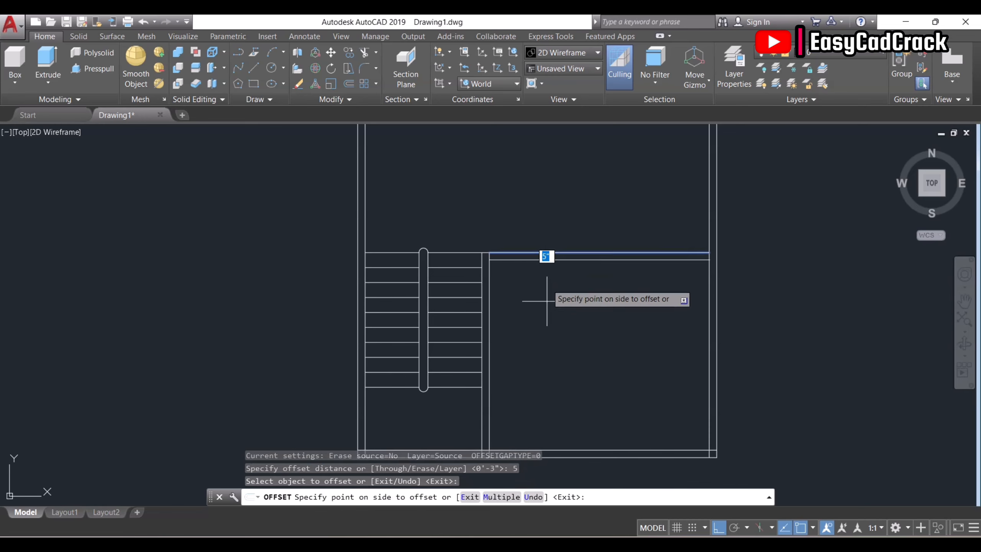
click(547, 301)
scroll(532, 335, down, 3)
key(Escape)
- Offset the inner line of the plan's upper exterior wall 12' downward
scroll(517, 255, up, 5)
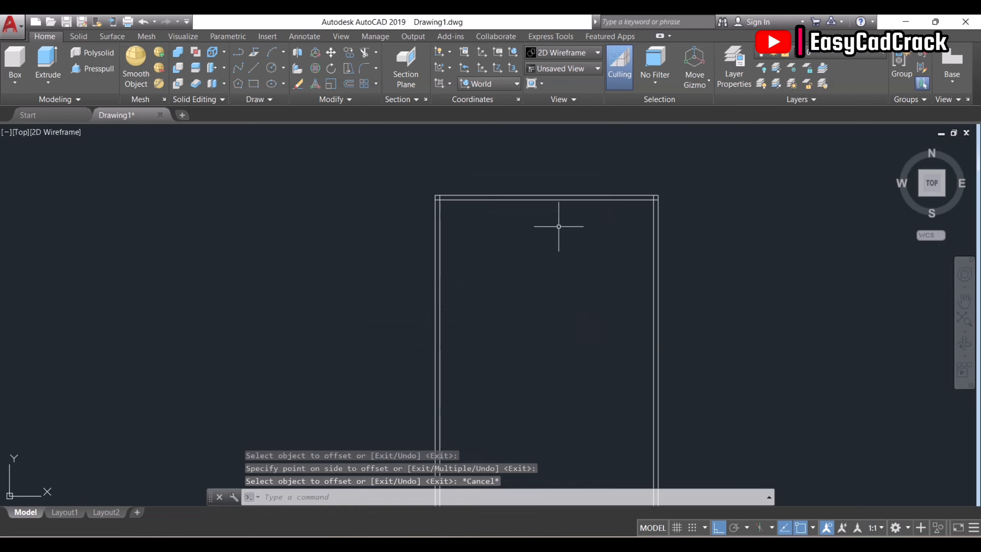
text(o)
key(Return)
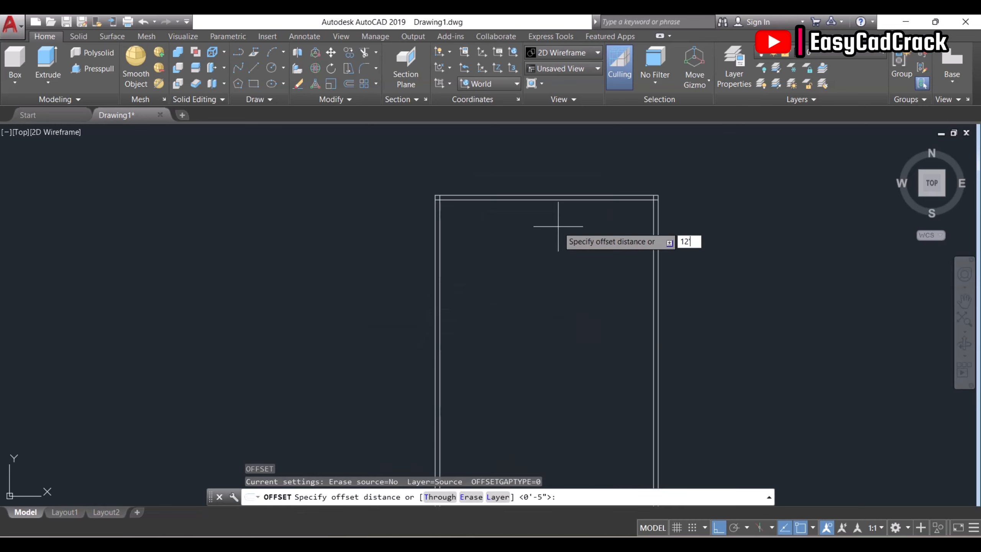
key(Return)
click(558, 200)
click(571, 300)
key(Escape)
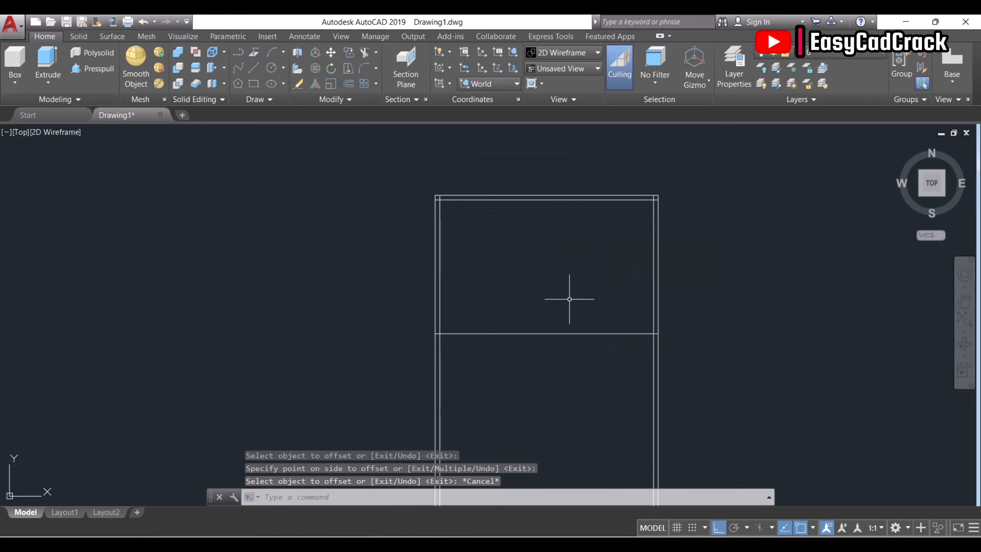
- Offset the new cross-partition line 5" downward to give the partition its thickness
text(o)
key(Return)
text(5)
key(Return)
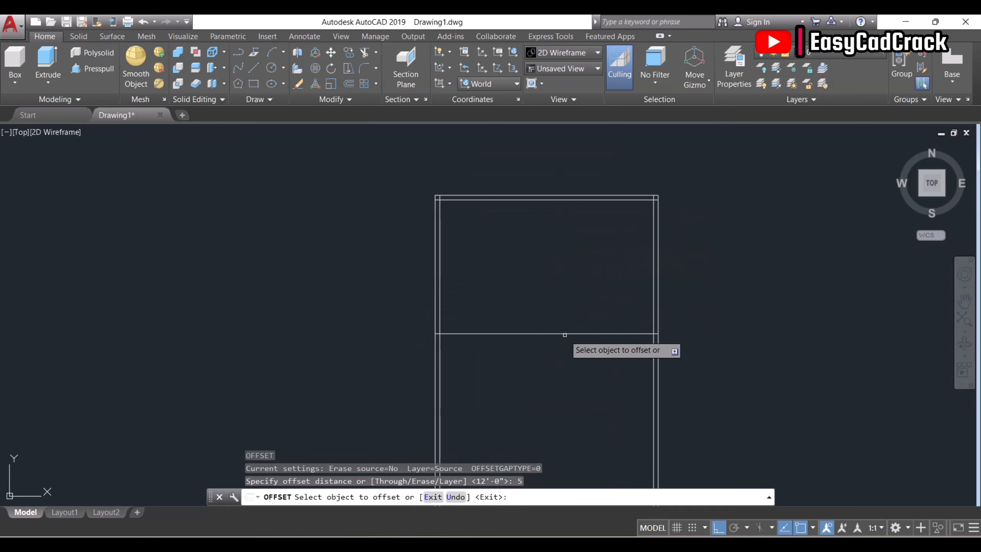
click(564, 334)
click(562, 386)
scroll(523, 375, down, 2)
middle_drag(517, 364, 513, 307)
key(Escape)
- Offset the inner line of the left exterior wall 5' to the right
scroll(499, 275, up, 2)
text(o)
key(Return)
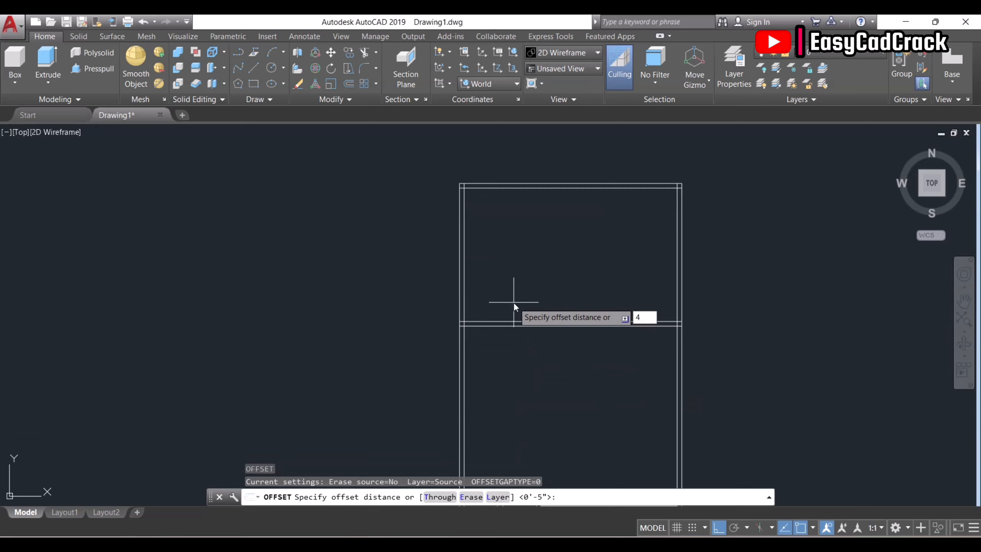
key(Escape)
key(Return)
key(Return)
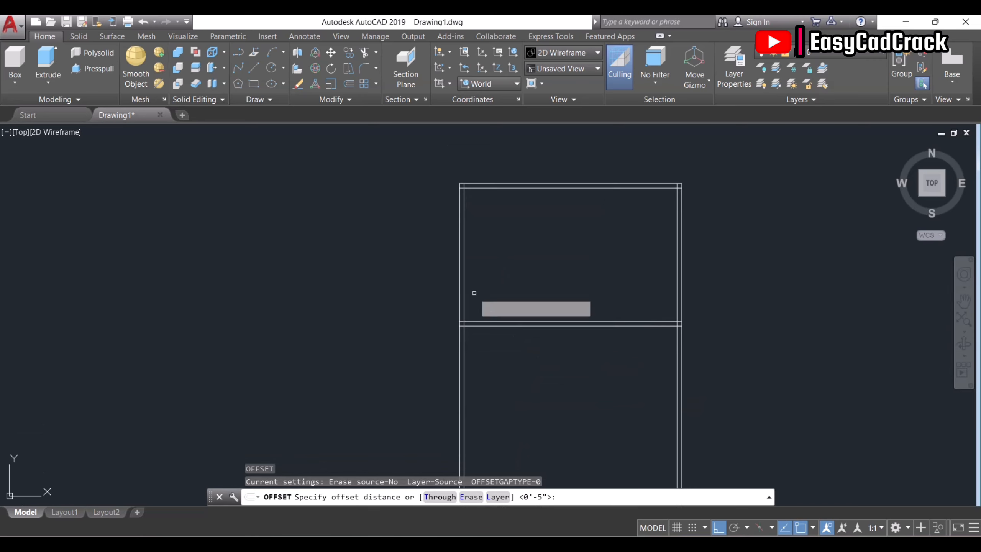
click(464, 306)
click(540, 296)
key(Escape)
- Offset the new vertical partition line 5" to the right to give the partition its thickness
key(Return)
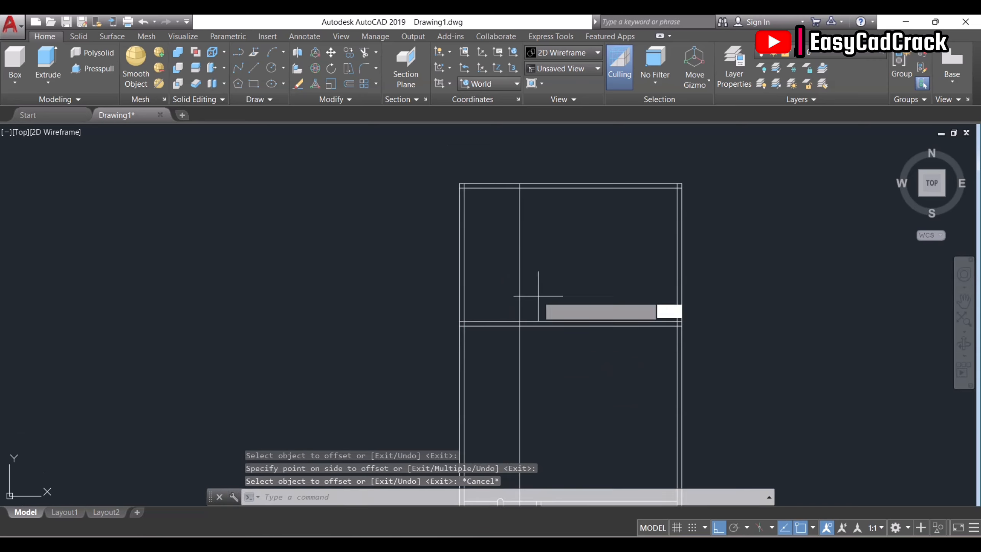
text(5)
key(Return)
click(520, 297)
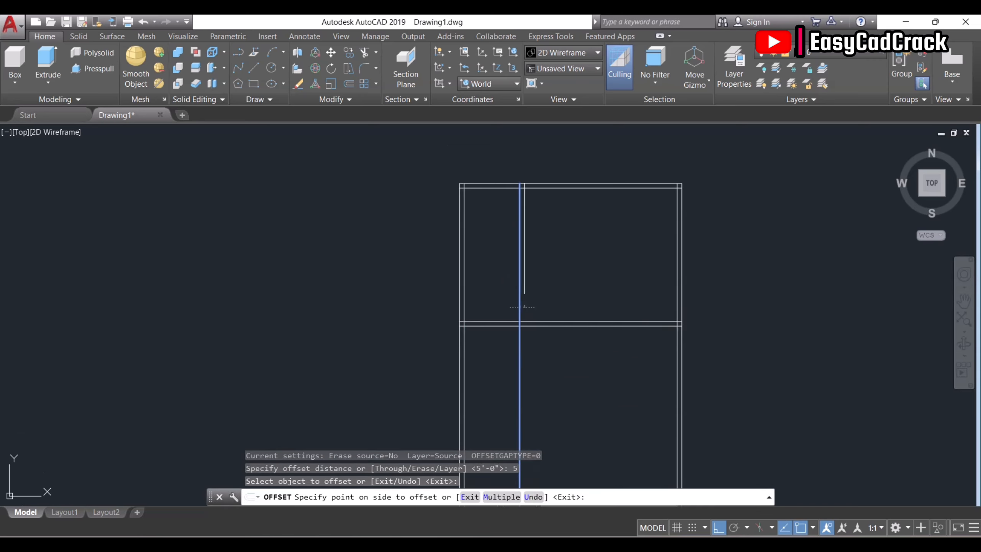
click(548, 306)
key(Escape)
text(tr)
key(Return)
key(Escape)
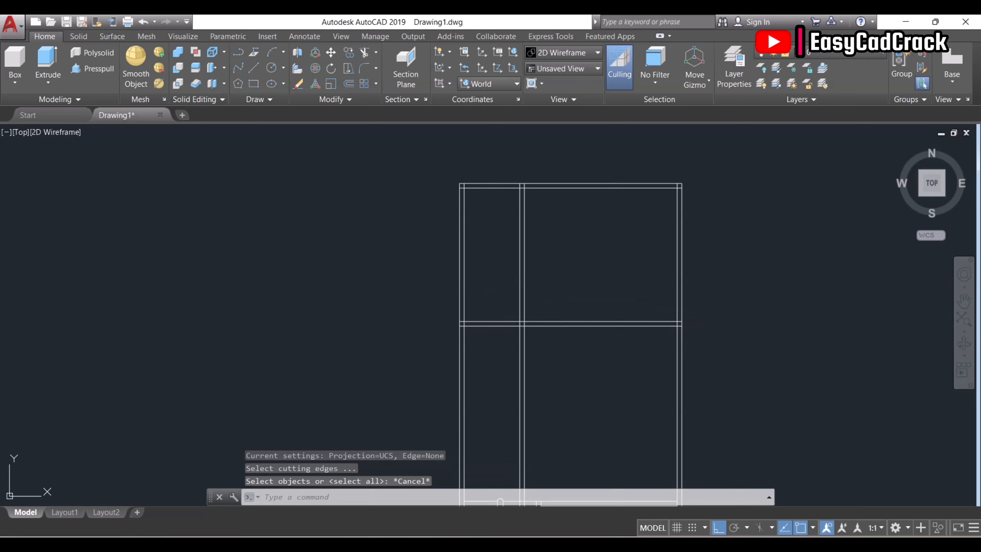
- Move both lines of the upper horizontal partition 1' downward
text(m)
key(Return)
click(657, 341)
click(536, 280)
key(Return)
click(572, 264)
text(1')
key(Return)
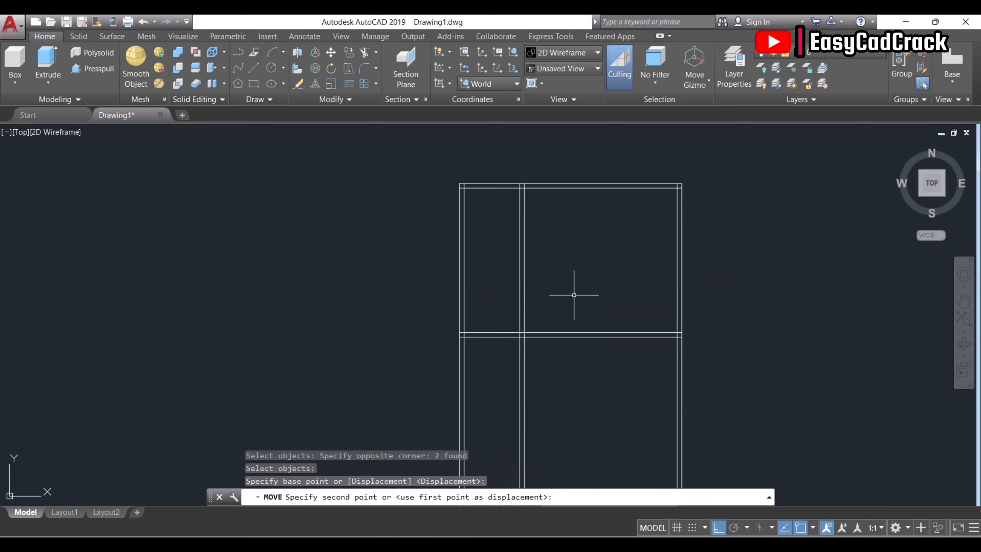
- Trim the vertical partition's two lines below the horizontal partition
text(tr)
key(Return)
click(543, 354)
click(507, 323)
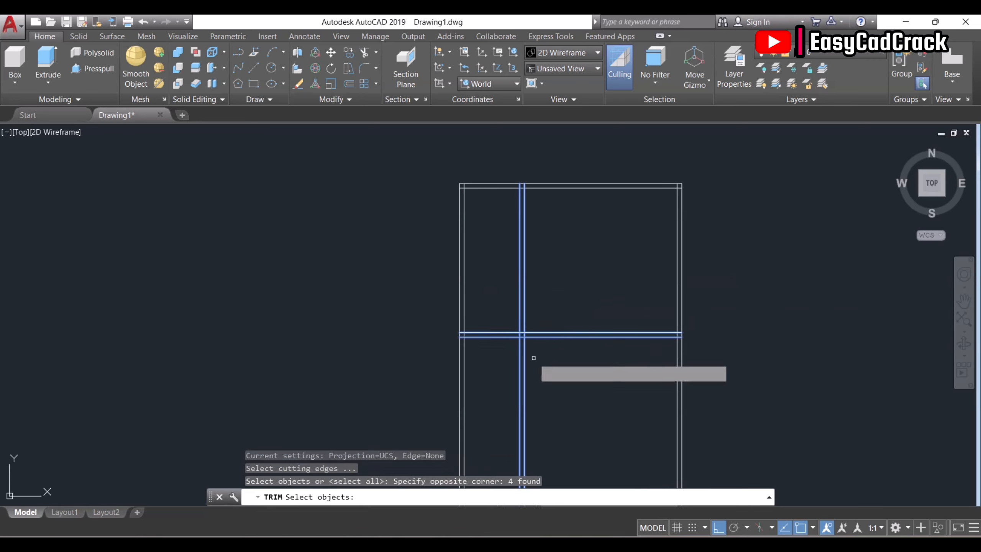
key(Return)
click(533, 359)
click(503, 352)
scroll(520, 333, down, 4)
key(Escape)
middle_drag(545, 348, 534, 293)
scroll(534, 294, up, 2)
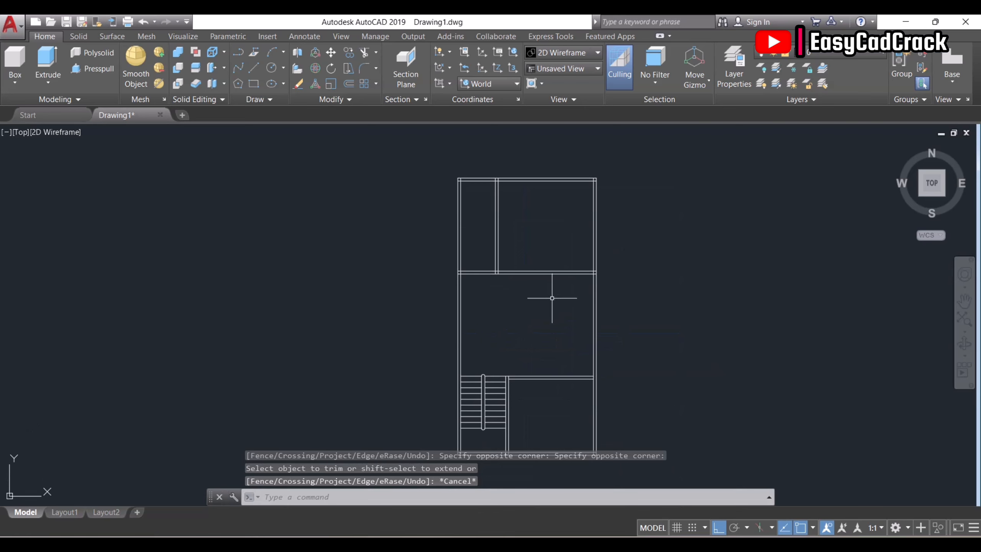
- Save the drawing to the Desktop as "New Plan"
key(ctrl+s)
click(313, 327)
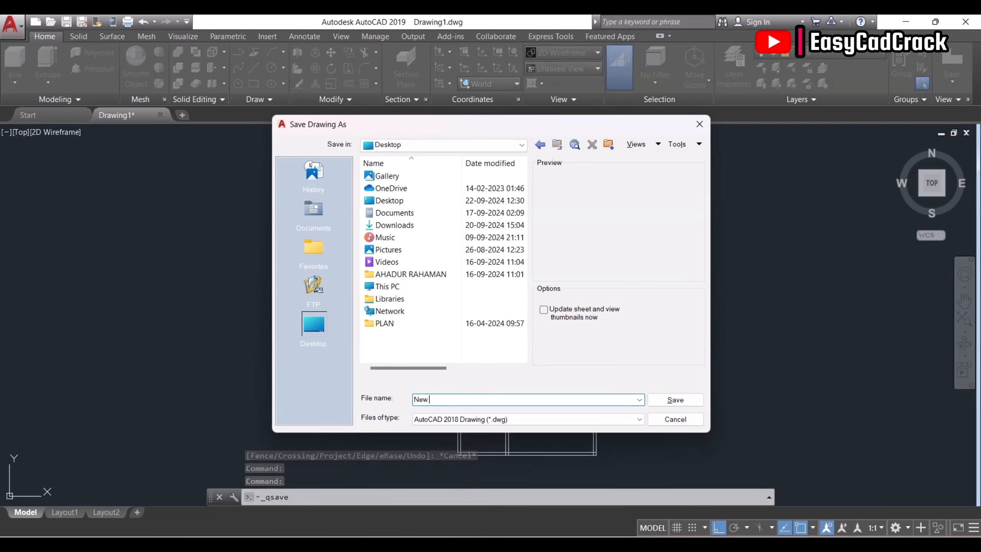
key(Return)
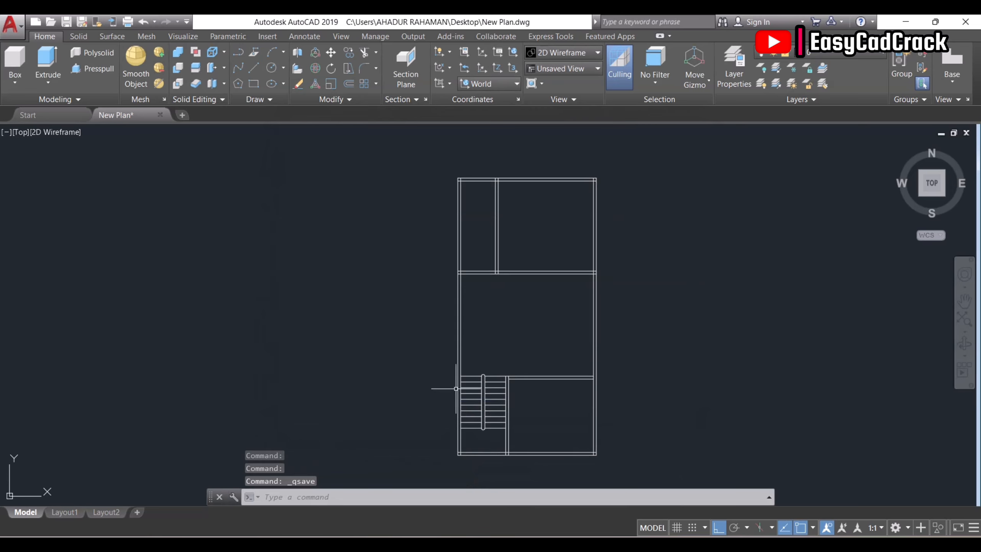
- Offset the inner line of the upper exterior wall 48" downward
scroll(492, 288, up, 2)
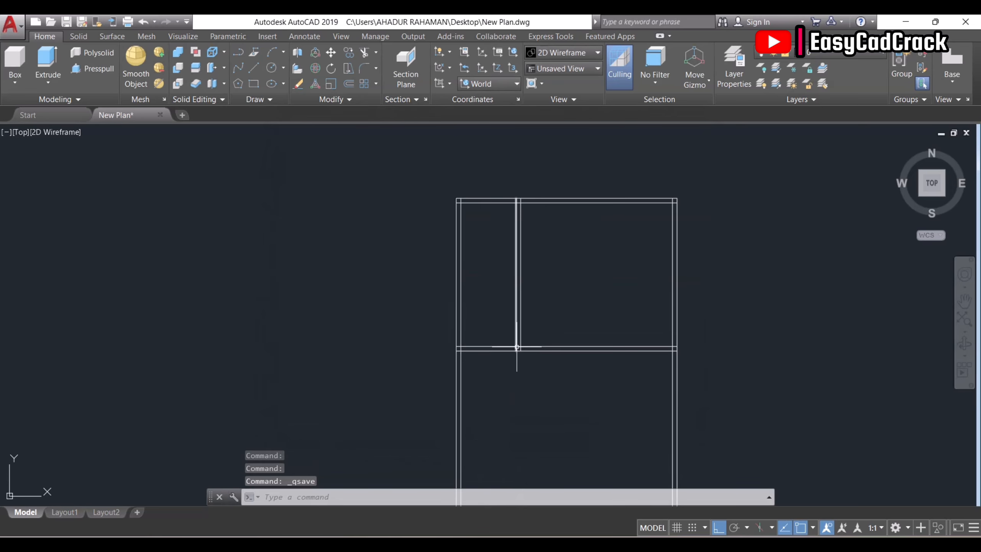
text(o)
key(Return)
key(Return)
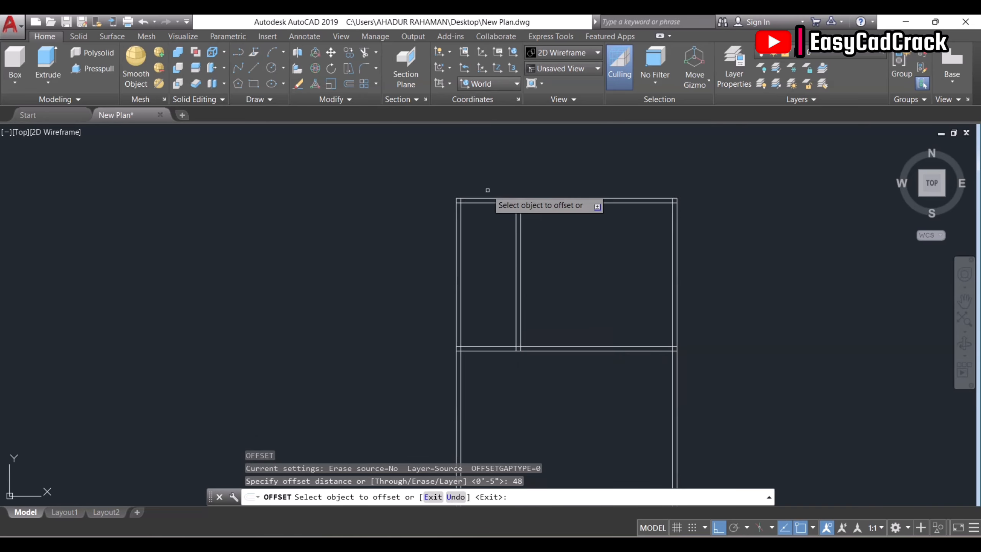
scroll(490, 192, up, 4)
click(502, 218)
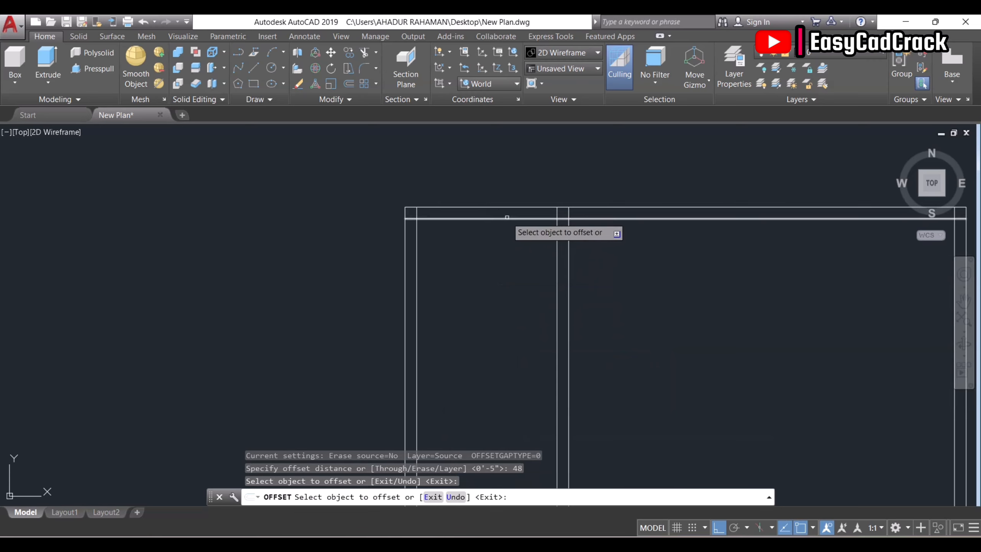
click(504, 295)
key(Return)
- Offset the line 48" below the upper wall another 5" downward to form a partition
key(Return)
text(5)
key(Return)
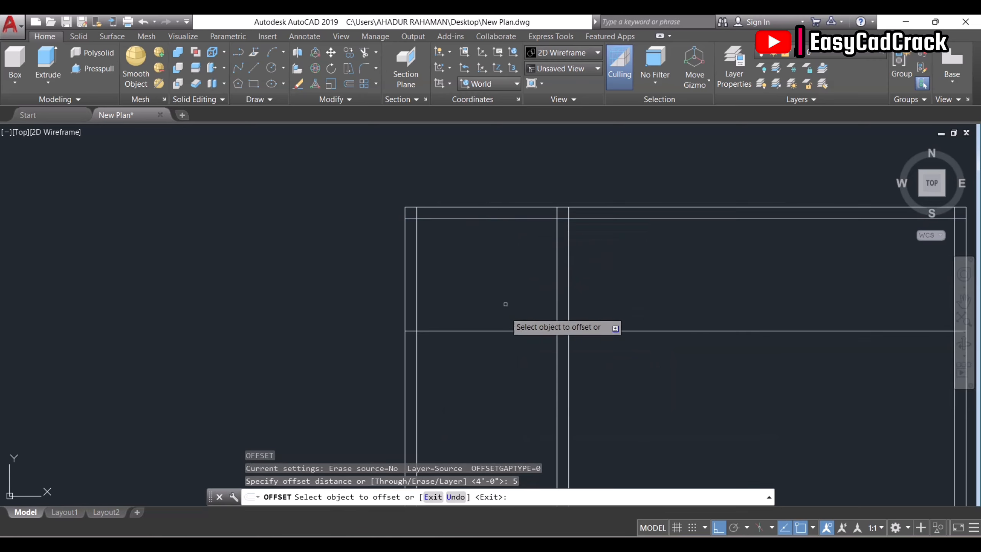
click(509, 330)
click(508, 382)
key(Escape)
- Trim the new partition's lines to the right of the vertical partition so they divide only the narrow upper left room
text(tr)
key(Return)
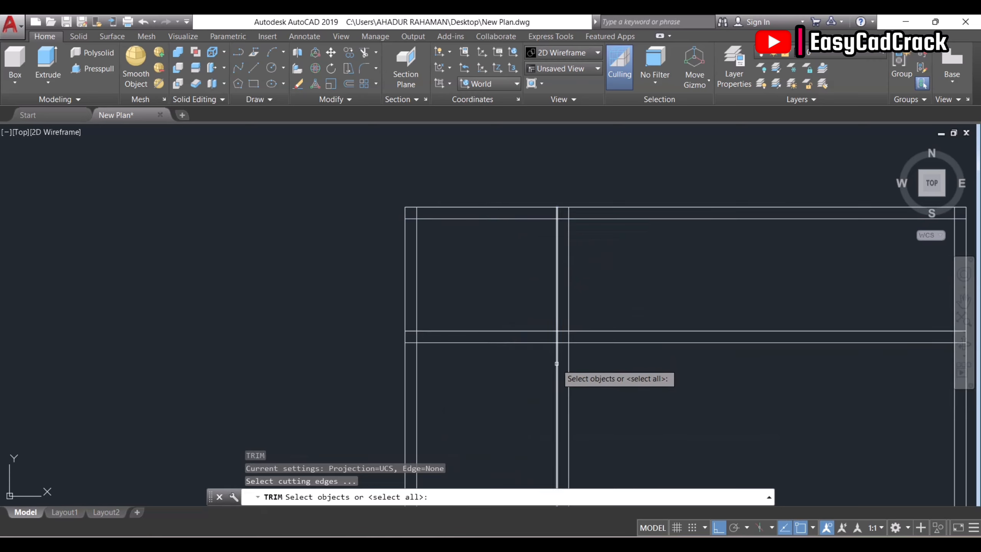
key(Return)
click(635, 376)
click(587, 318)
key(Escape)
scroll(577, 357, down, 5)
middle_drag(577, 357, 562, 290)
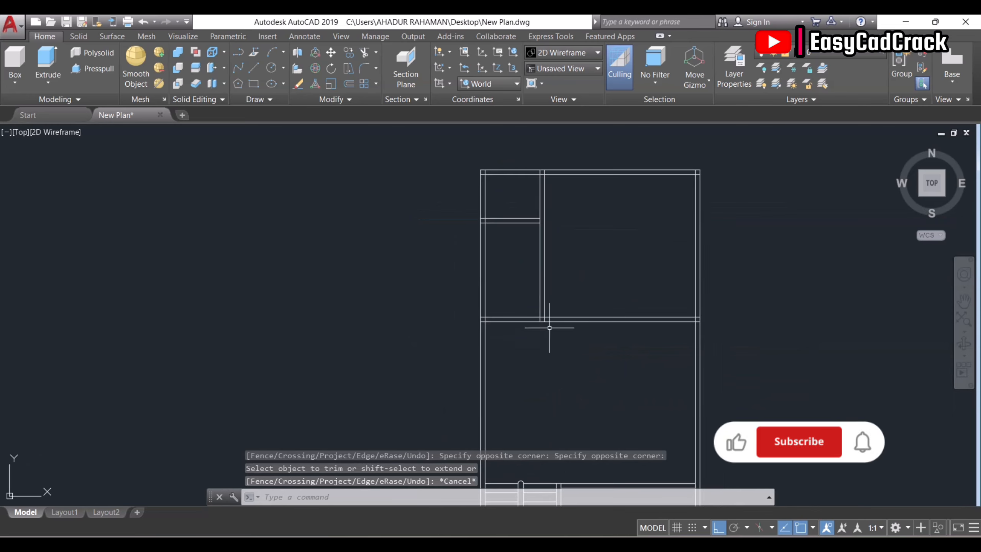
- Offset the inner line of the plan's lower exterior wall 42" upward
mouse_move(550, 335)
middle_down()
mouse_move(522, 249)
mouse_move(526, 306)
mouse_move(523, 237)
mouse_move(521, 324)
mouse_move(506, 213)
middle_up()
mouse_move(519, 292)
middle_down()
mouse_move(505, 215)
mouse_move(513, 283)
middle_up()
key(Return)
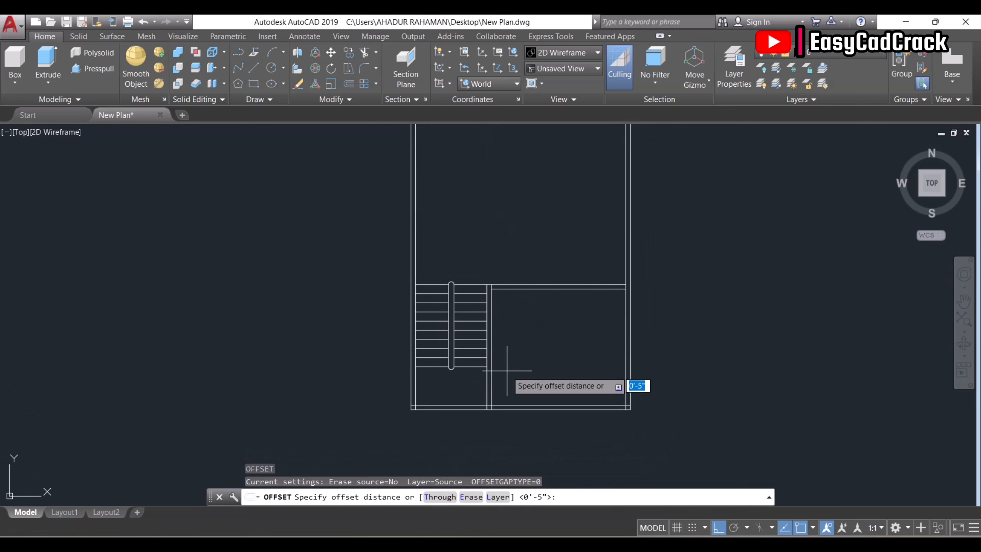
text(42)
key(Return)
scroll(506, 370, up, 4)
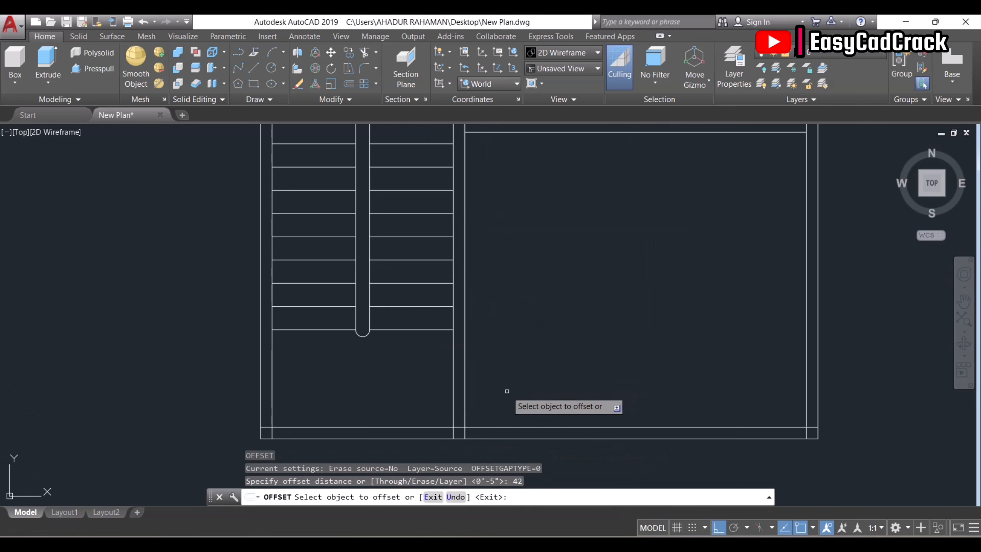
click(508, 427)
click(532, 325)
key(Return)
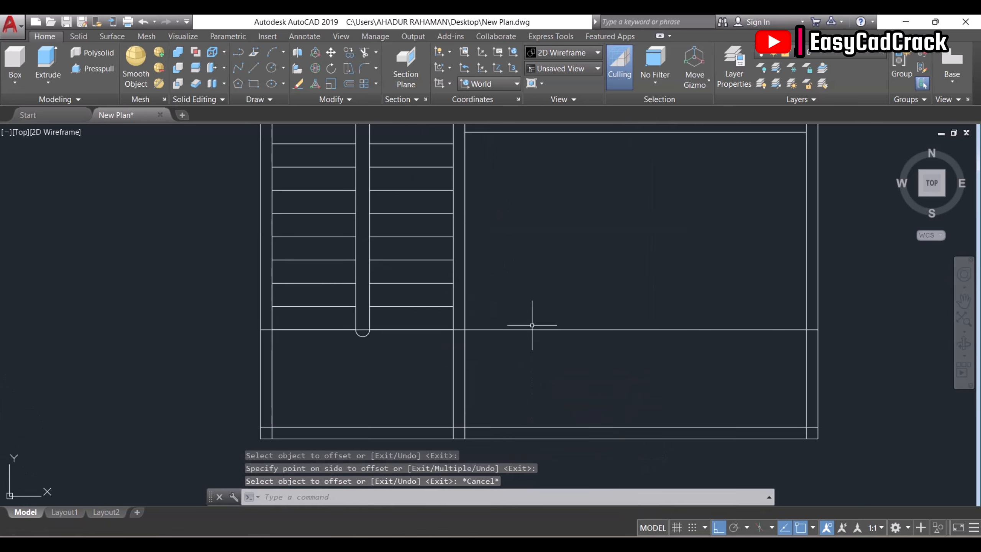
- Offset the line 42" above the lower wall another 5" upward to form a partition
key(Return)
text(5)
key(Return)
click(544, 331)
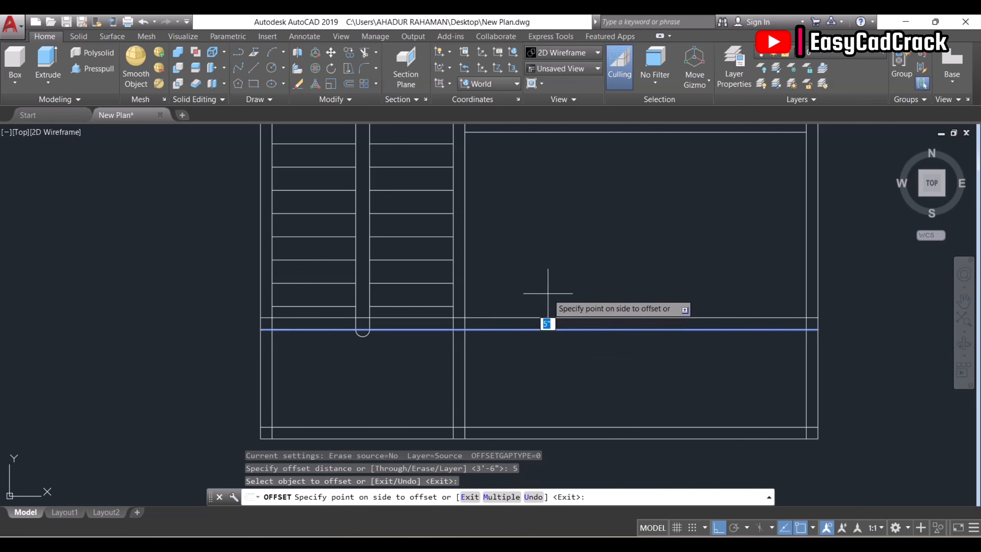
click(549, 293)
middle_drag(546, 290, 550, 315)
- Trim the lower partition's two lines where they run across the stairwell, using the vertical partition's right line as the cutting edge
text(tr)
key(Return)
scroll(459, 367, up, 5)
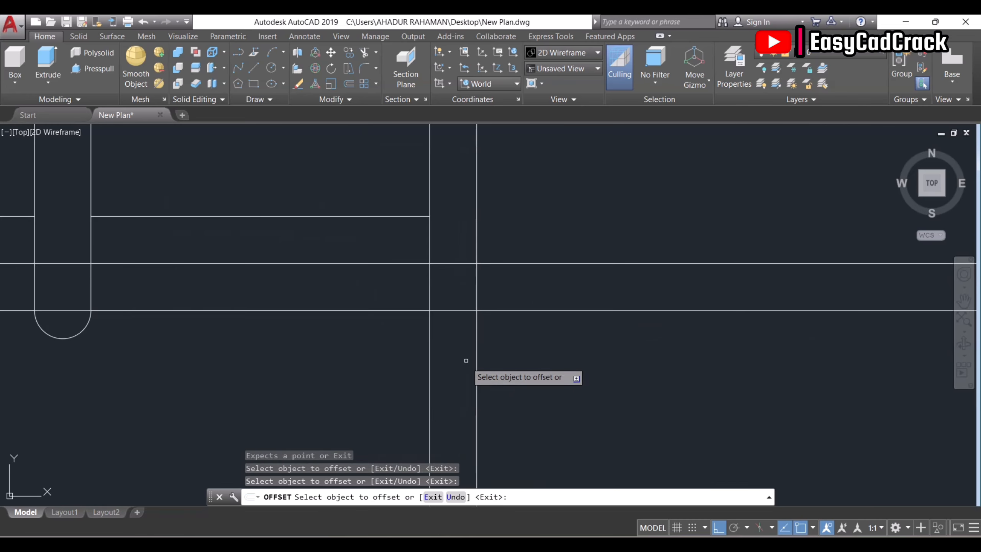
key(Escape)
key(Return)
click(486, 365)
click(466, 357)
key(Return)
click(464, 356)
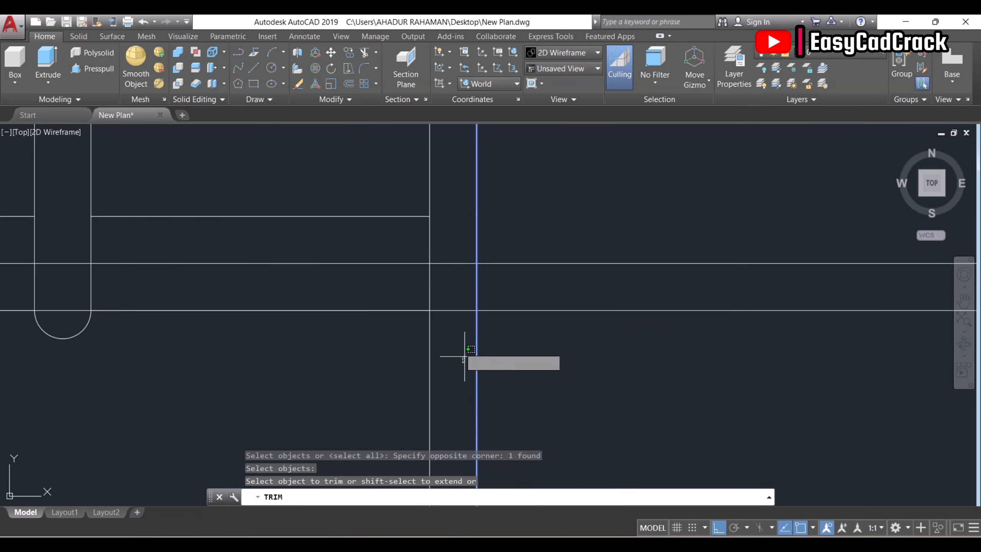
click(459, 230)
key(Escape)
scroll(460, 321, down, 4)
scroll(563, 249, down, 4)
- Measure the vertical distance between the two horizontal partitions to the right of the staircase
middle_drag(562, 250, 561, 334)
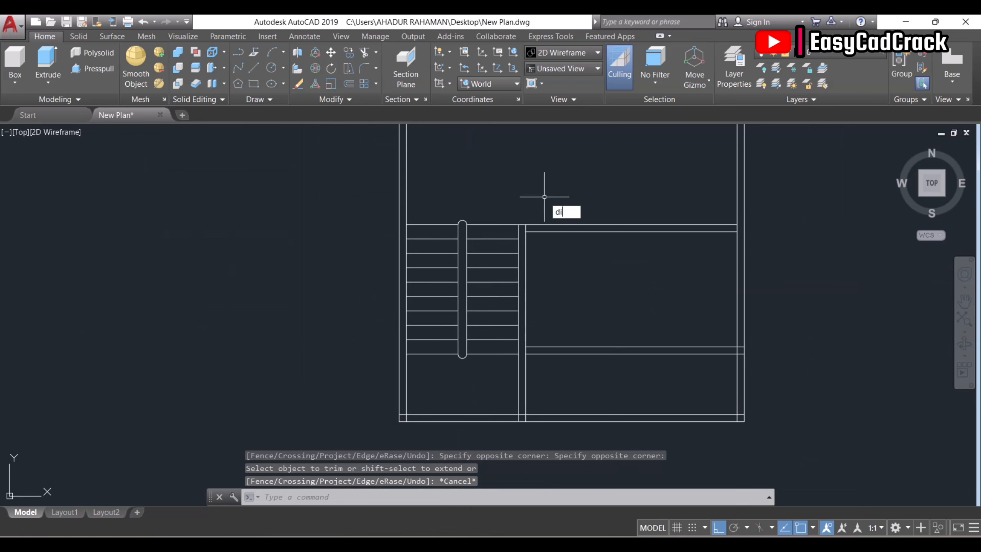
key(Return)
click(643, 347)
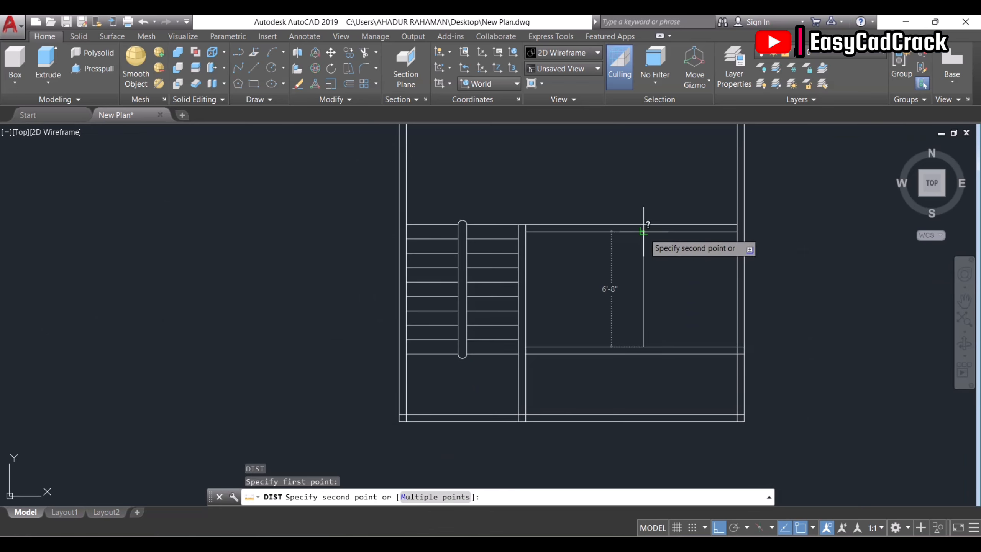
click(643, 232)
- Move both lines of the horizontal partition at the stair's upper end 4' straight up
text(m)
key(Return)
middle_drag(639, 263, 619, 328)
click(620, 329)
click(594, 257)
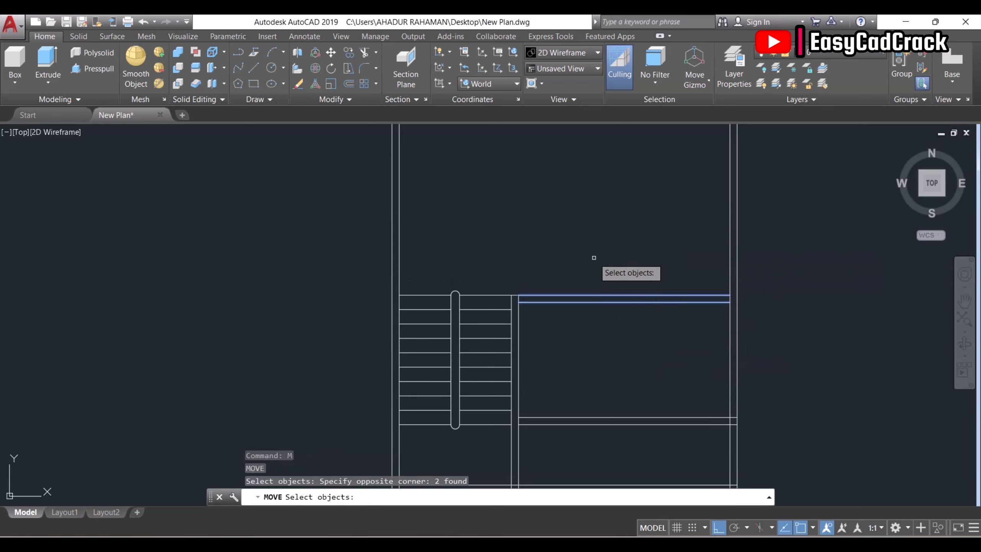
key(Return)
click(593, 255)
text(4)
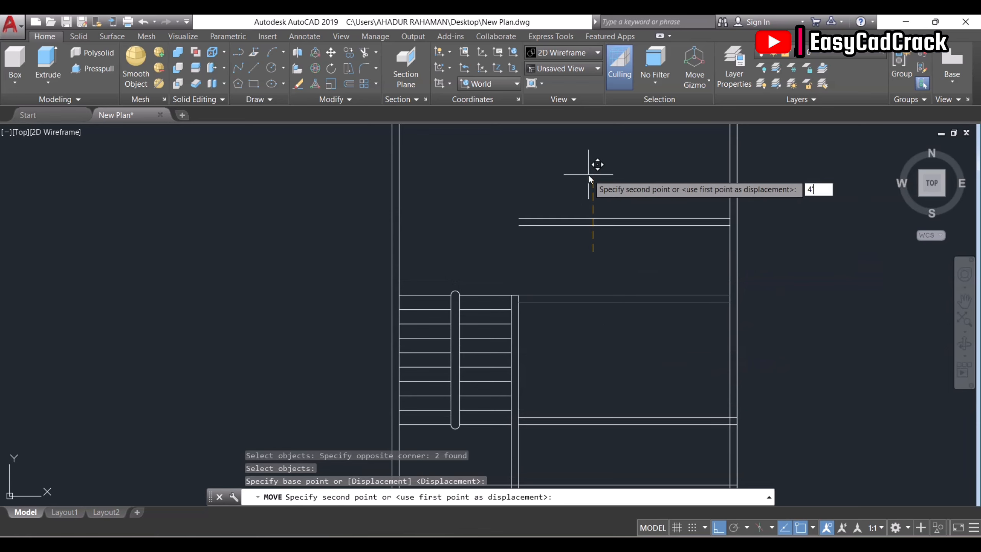
text(')
key(Return)
- Fillet the vertical partition's two lines with the moved partition's two lines to form a closed square corner
text(f)
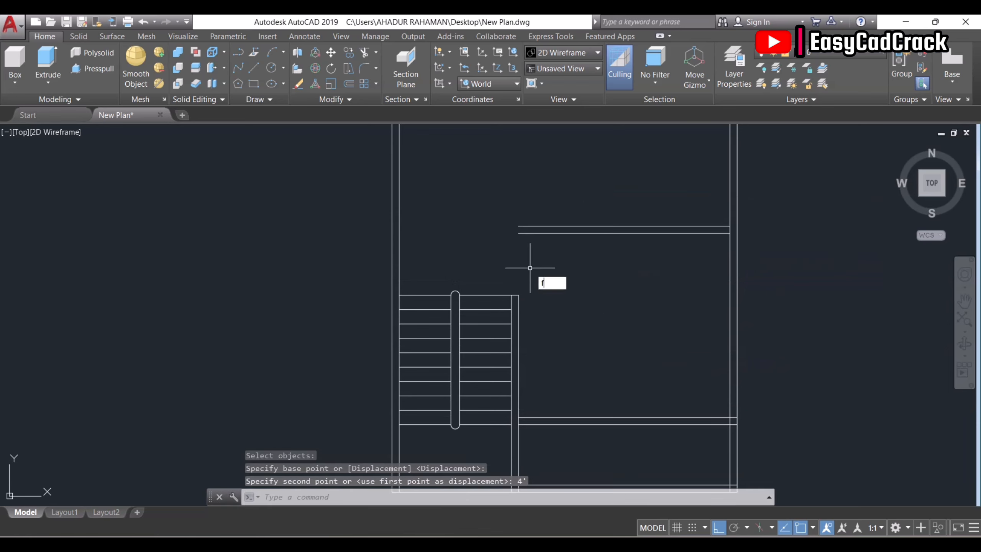
key(Return)
click(511, 318)
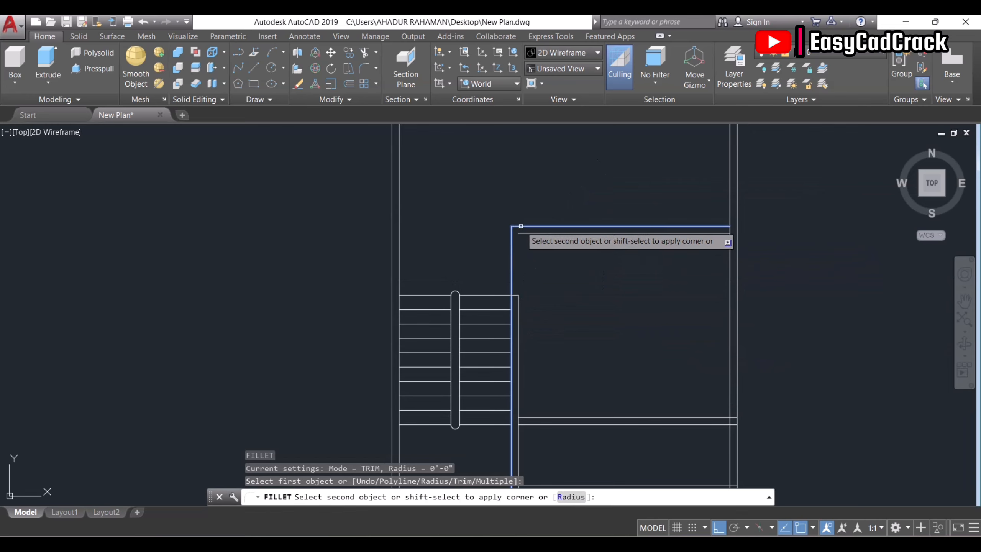
click(519, 226)
click(518, 303)
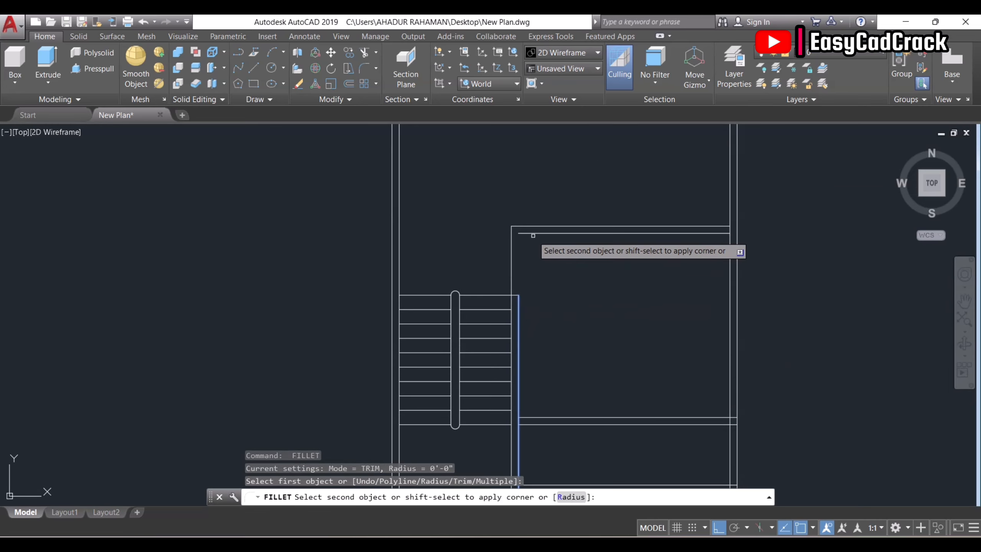
click(535, 234)
- Switch the workspace to Drafting & Annotation
scroll(503, 296, down, 4)
scroll(541, 280, up, 2)
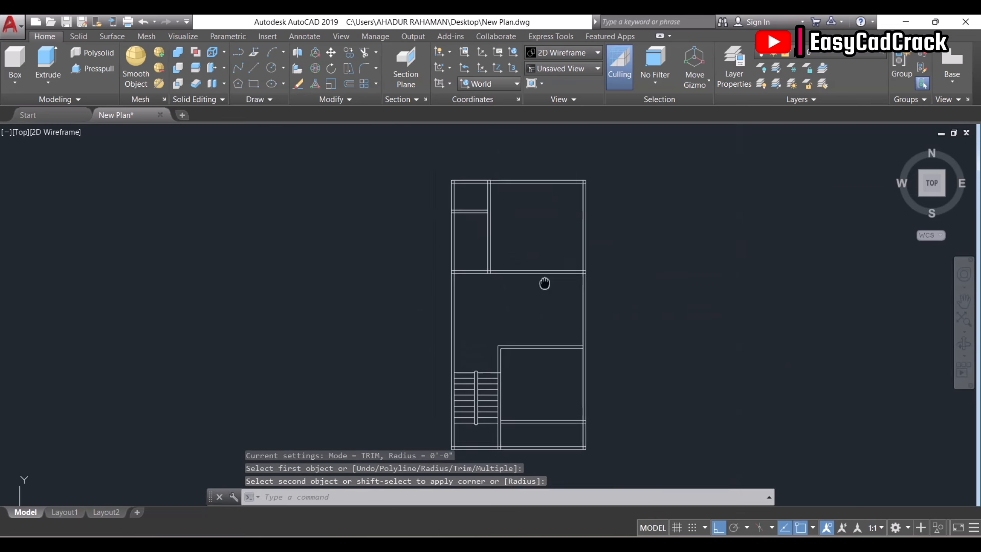
scroll(602, 329, up, 2)
middle_drag(578, 320, 559, 365)
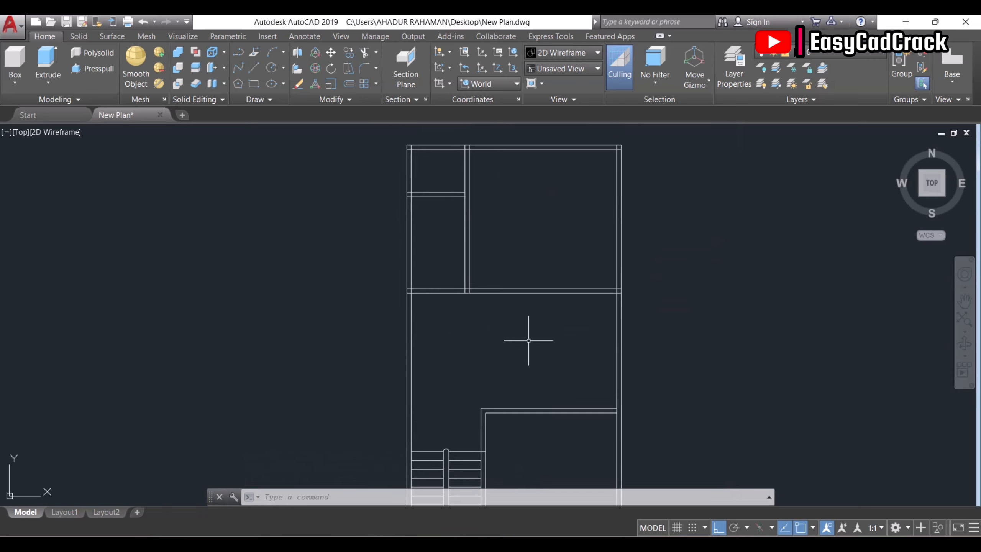
middle_drag(442, 254, 447, 278)
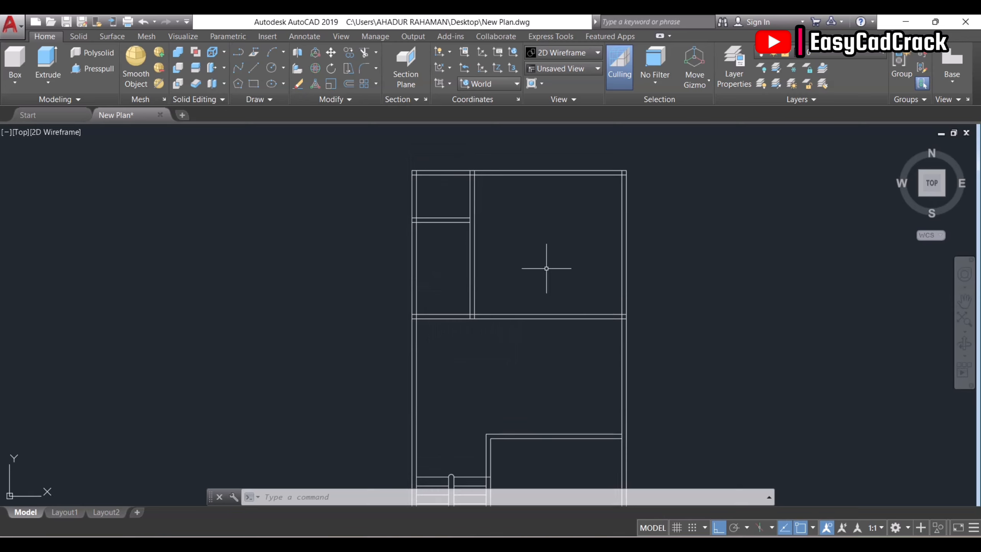
click(895, 528)
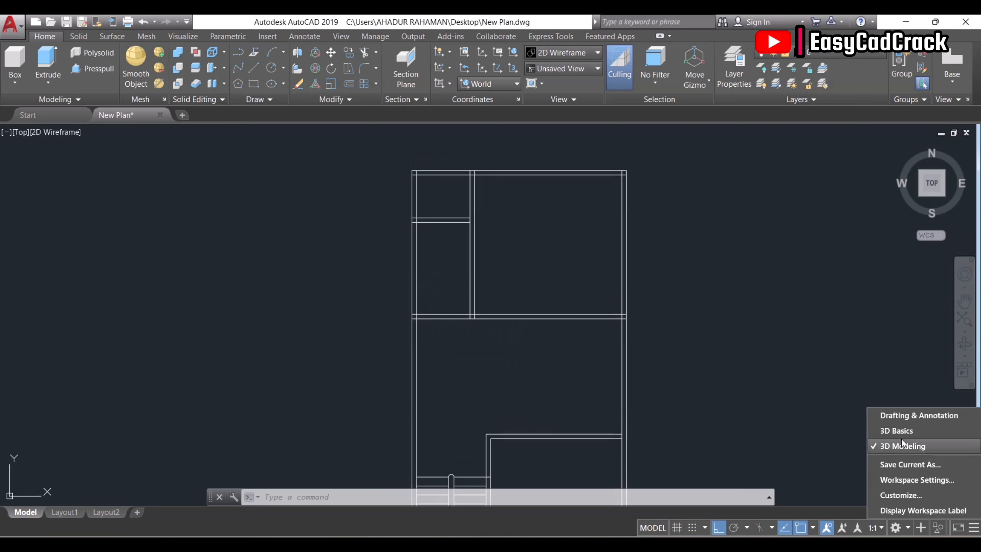
click(903, 416)
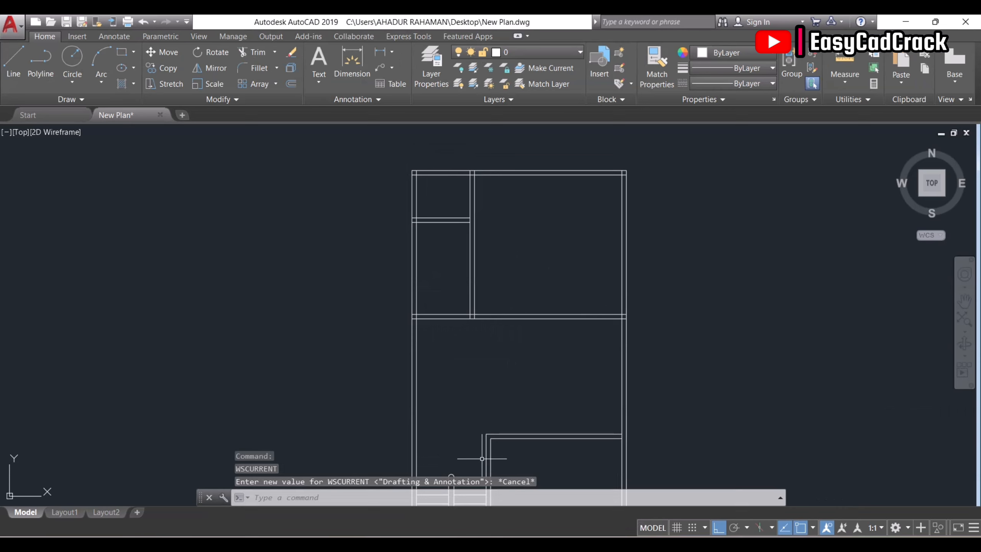
- Place a linear dimension across the upper right room, from the vertical partition's left line to the right wall's inner line
mouse_move(469, 326)
middle_down()
mouse_move(454, 285)
mouse_move(463, 324)
middle_up()
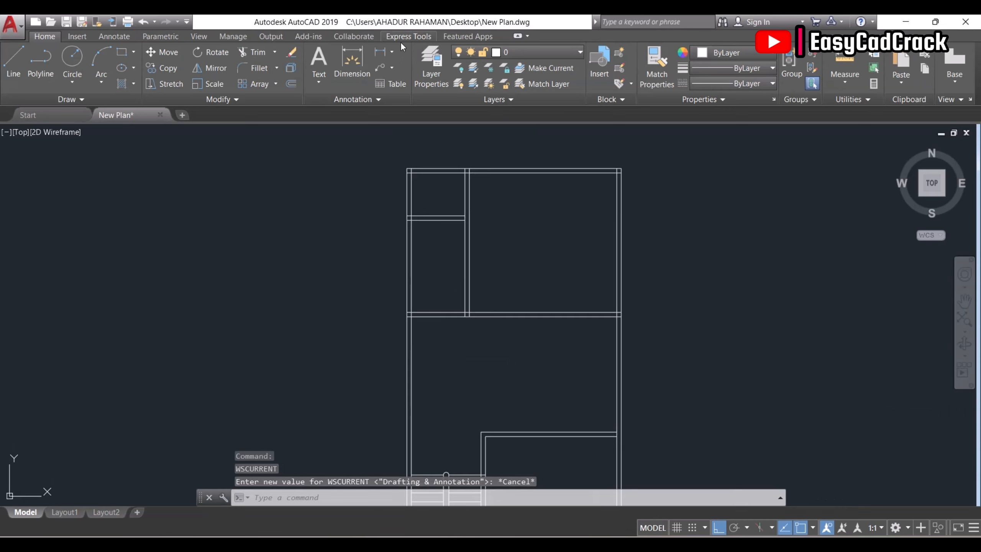
click(384, 55)
scroll(469, 281, up, 2)
click(464, 279)
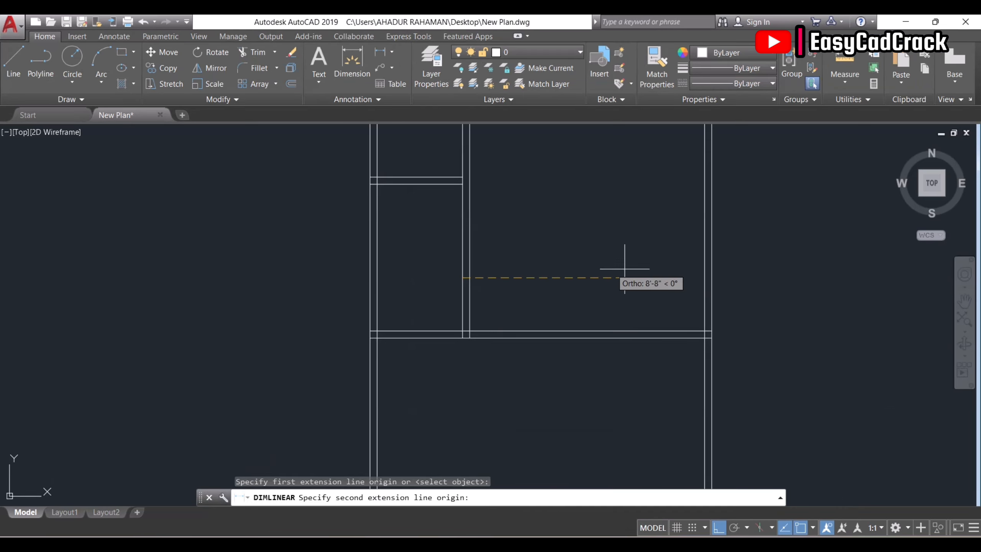
click(704, 278)
click(704, 278)
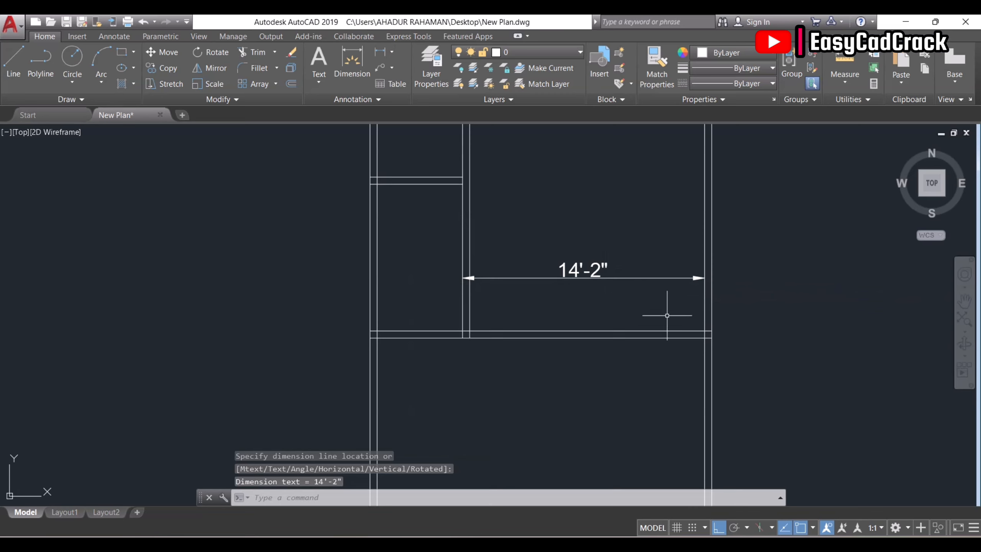
- Stretch the horizontal dimension's left end to the partition's right line so it spans only the room's clear width
click(505, 286)
click(478, 257)
scroll(460, 279, up, 2)
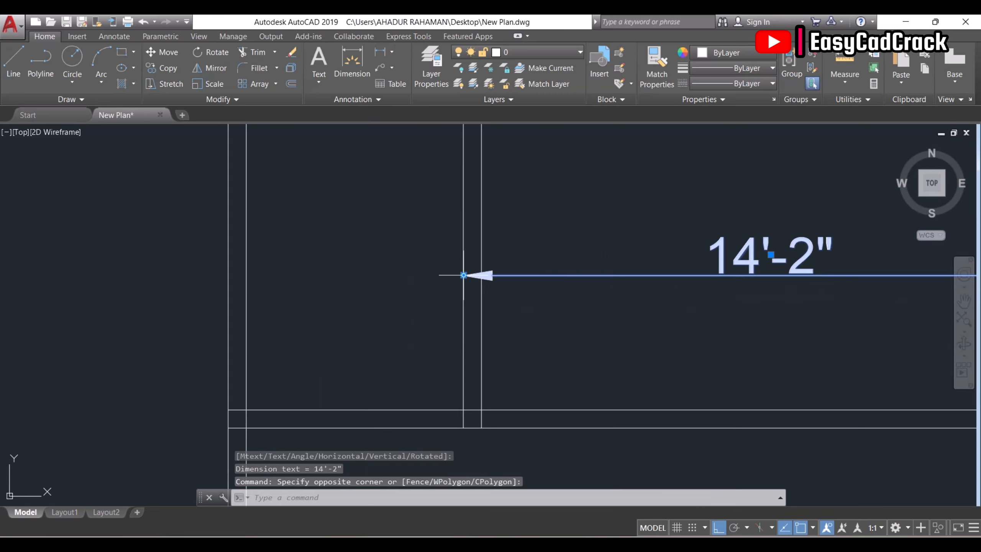
click(463, 275)
click(481, 275)
scroll(471, 307, down, 3)
key(Escape)
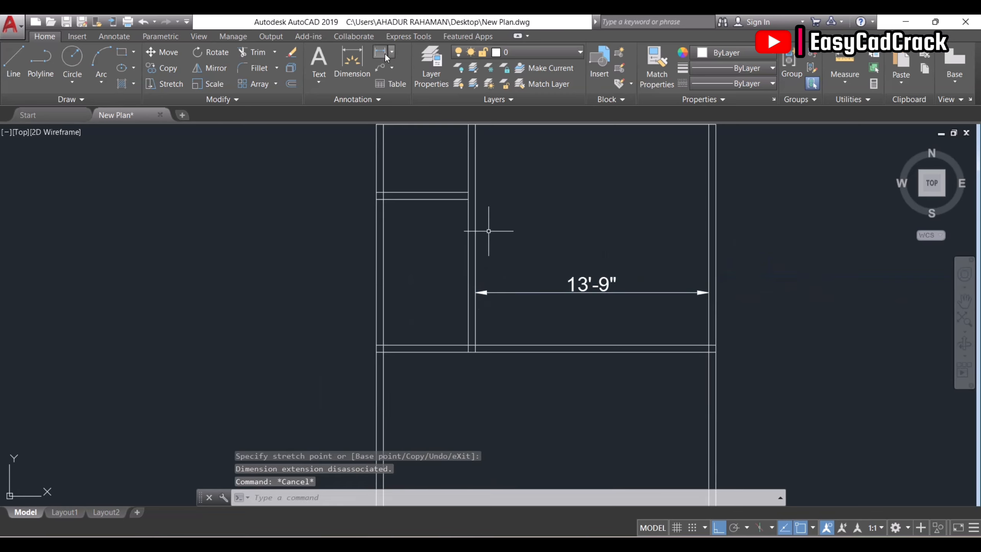
- Add a vertical linear dimension between the inner faces of the upper right room's lower partition and upper wall
click(385, 57)
click(657, 344)
middle_drag(657, 309, 659, 376)
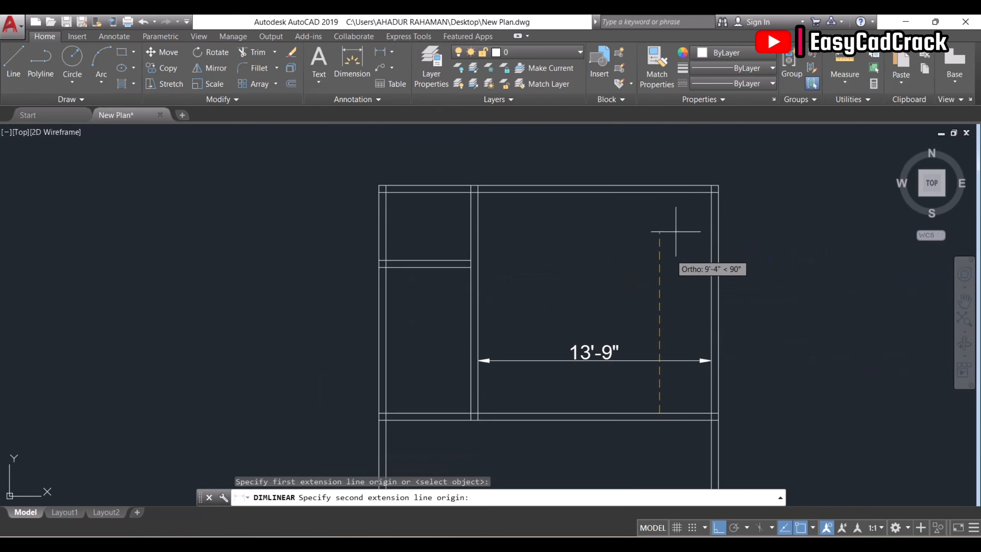
click(659, 193)
click(659, 193)
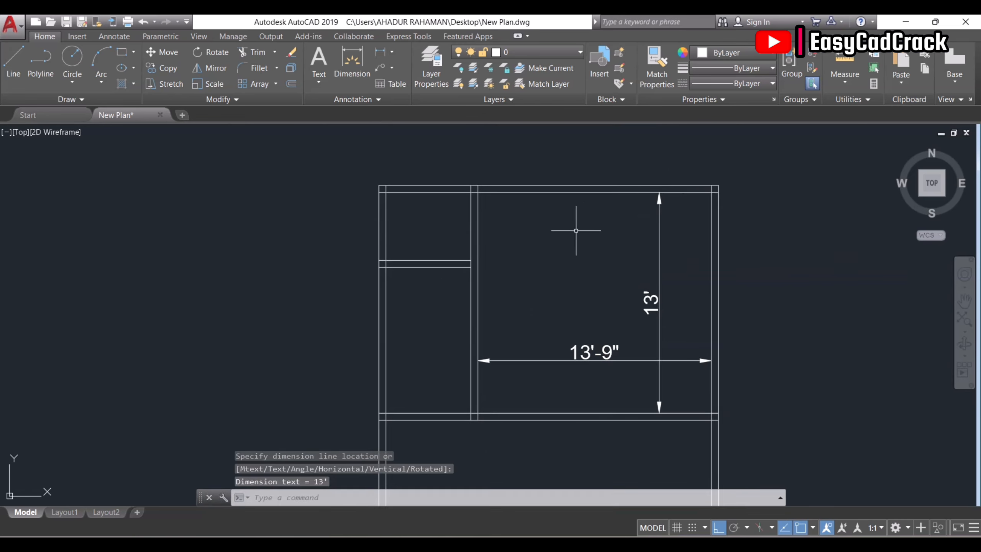
- Add a vertical linear dimension to the narrow left room, between its lower partition and the short horizontal partition
middle_drag(534, 257, 572, 305)
middle_drag(450, 340, 451, 295)
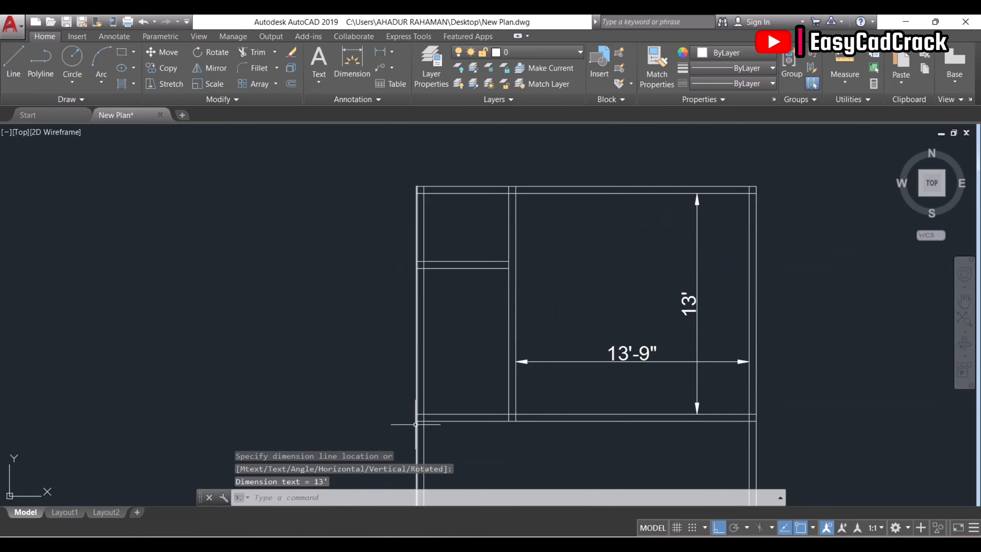
scroll(426, 431, up, 2)
key(space)
click(449, 401)
click(449, 170)
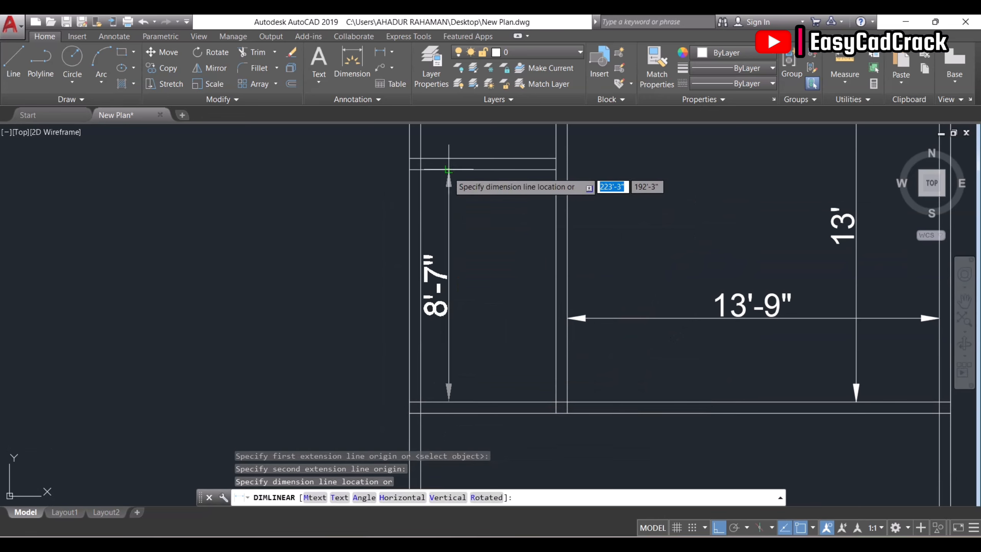
click(448, 169)
mouse_move(457, 208)
middle_down()
mouse_move(470, 398)
mouse_move(331, 329)
middle_up()
key(Escape)
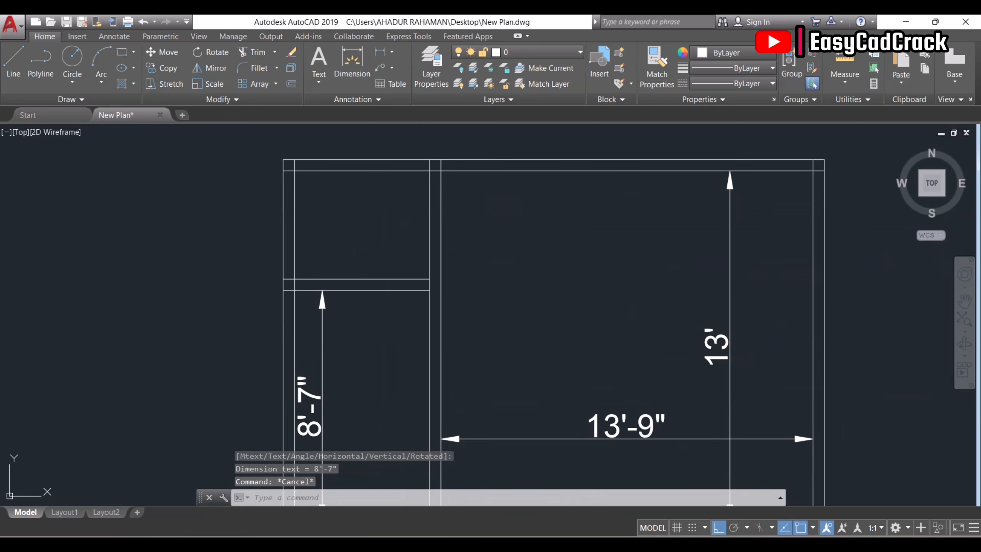
- Add a multiline text label in the upper right room reading "BED ROOM" with "13'-9" x 13'-0"" on the second line
text(mt)
key(Return)
click(521, 234)
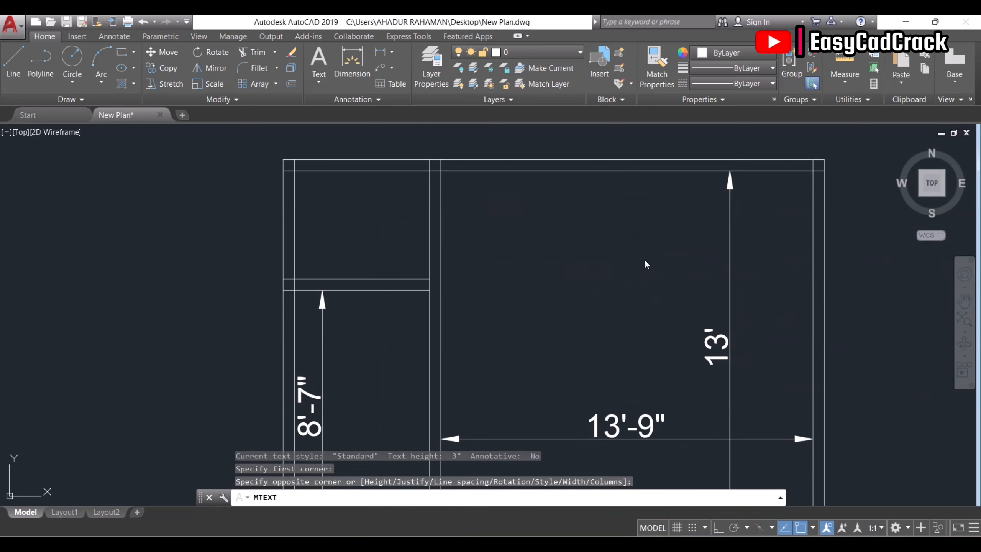
click(644, 264)
text(BED R)
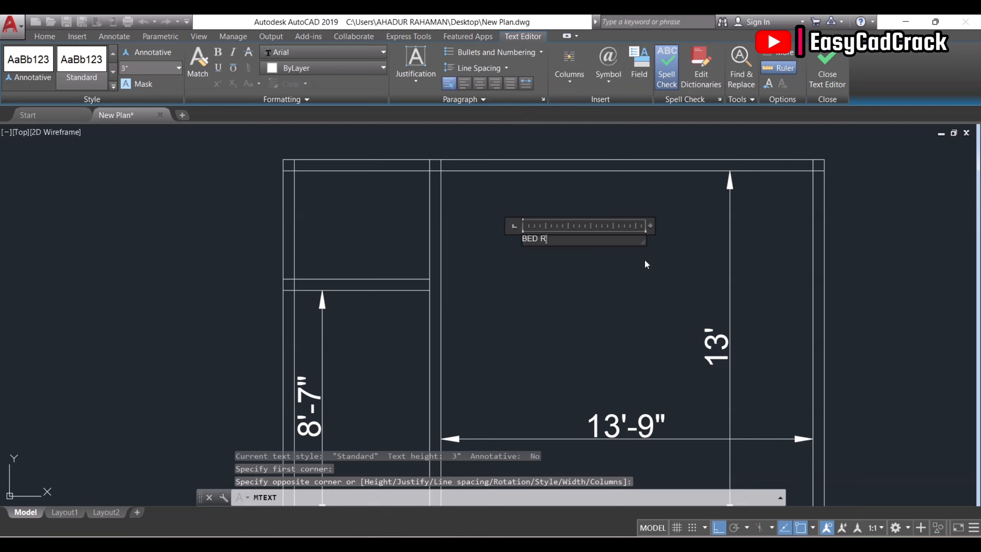
text(OOM)
key(Return)
text(13)
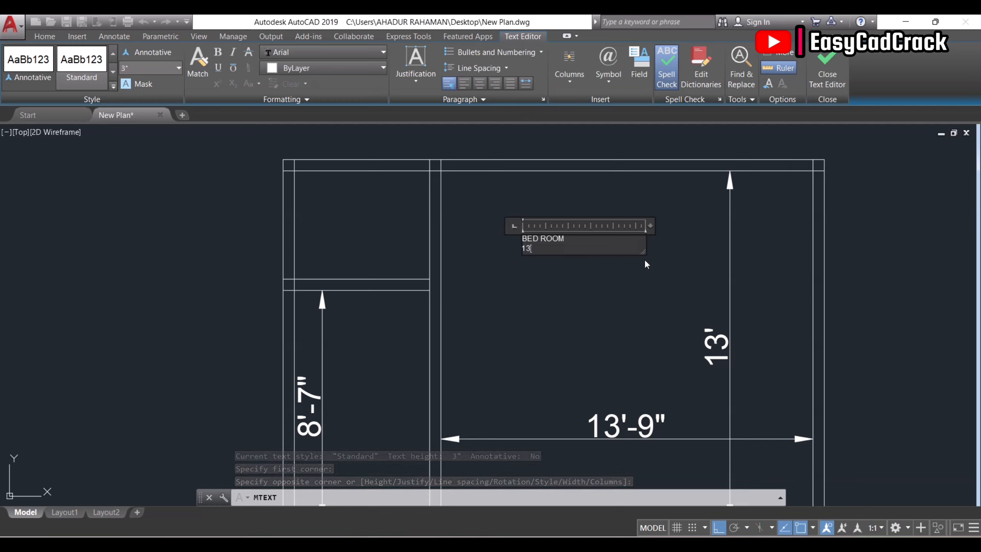
text('-9" x)
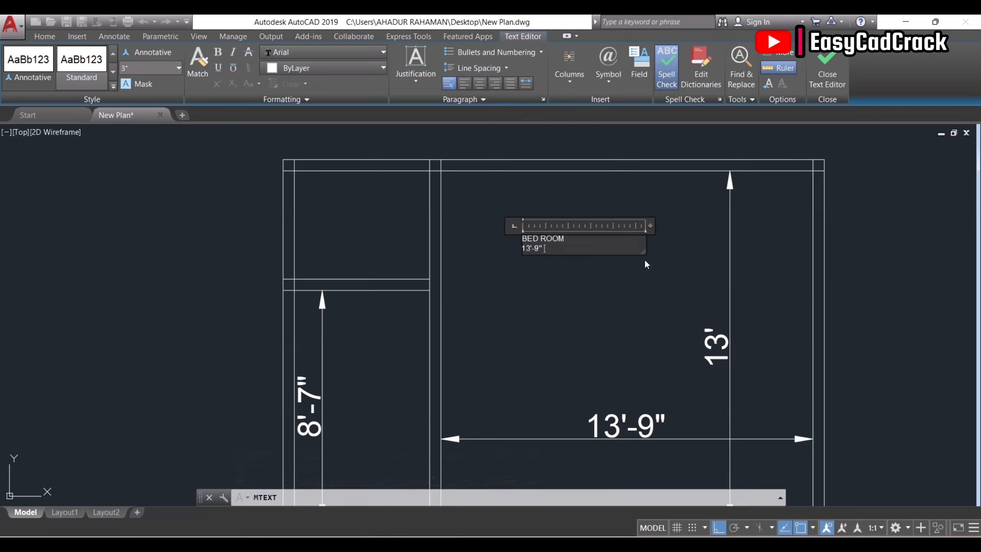
text( 13'+0")
key(BackSpace)
scroll(555, 267, up, 3)
text(-)
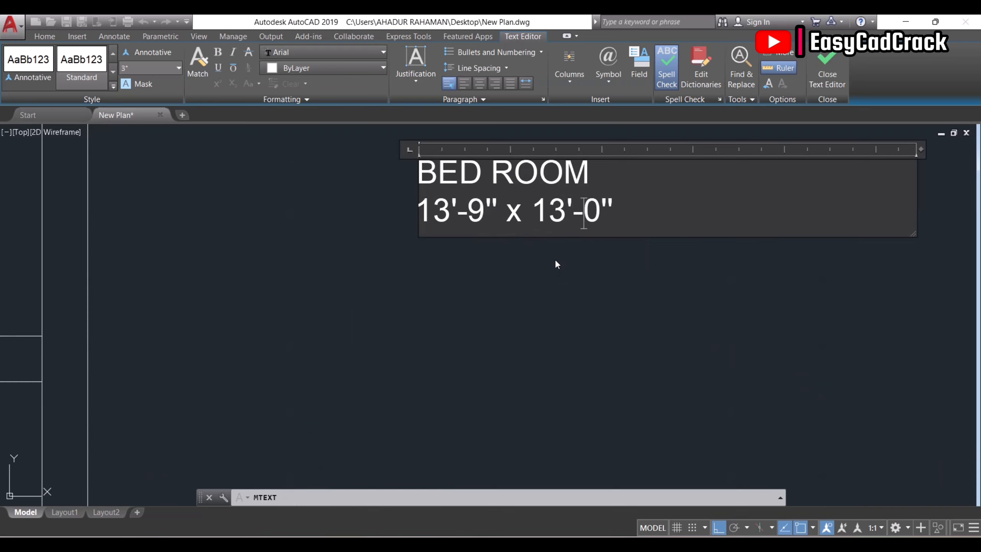
- Center both lines of the bedroom label and set their text height to 8"
drag(617, 222, 385, 159)
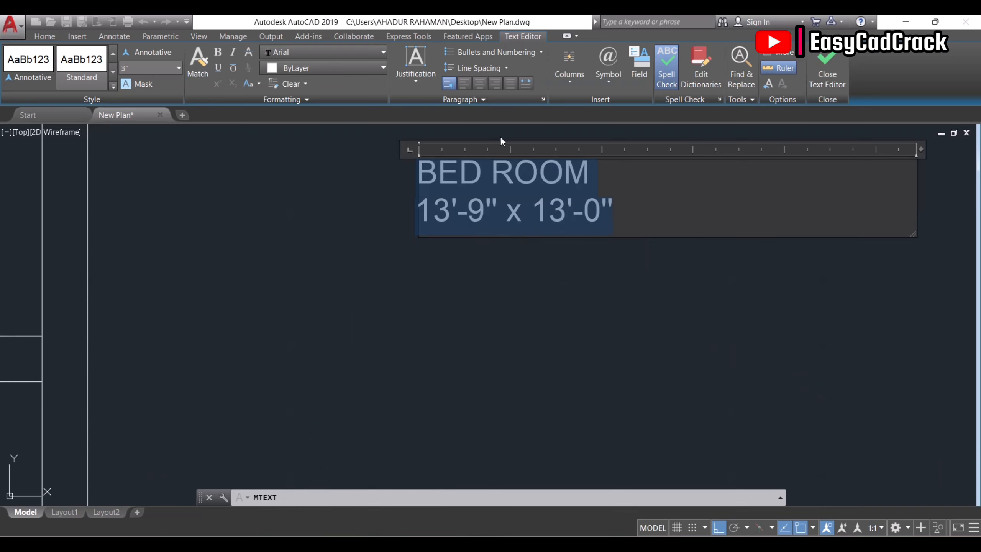
click(479, 83)
scroll(478, 278, down, 3)
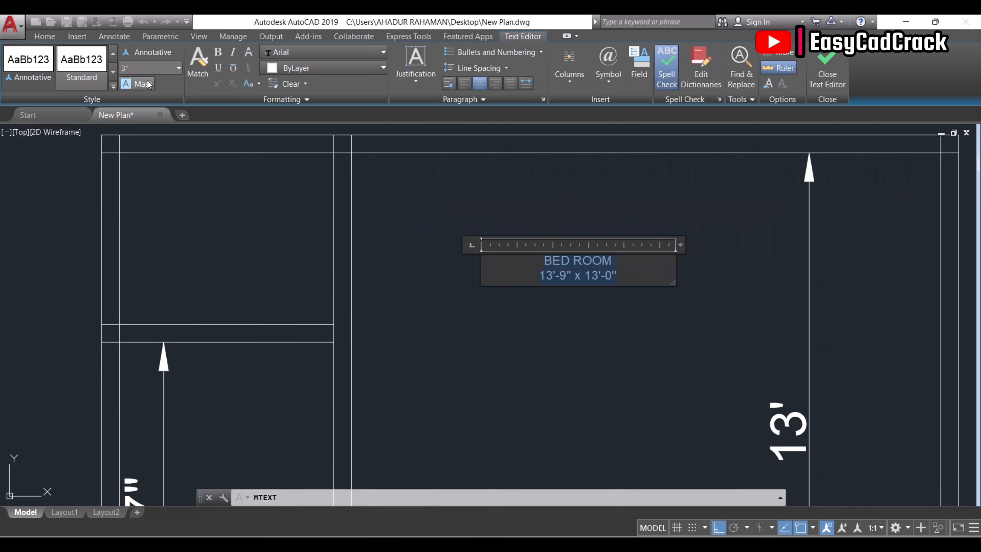
key(Return)
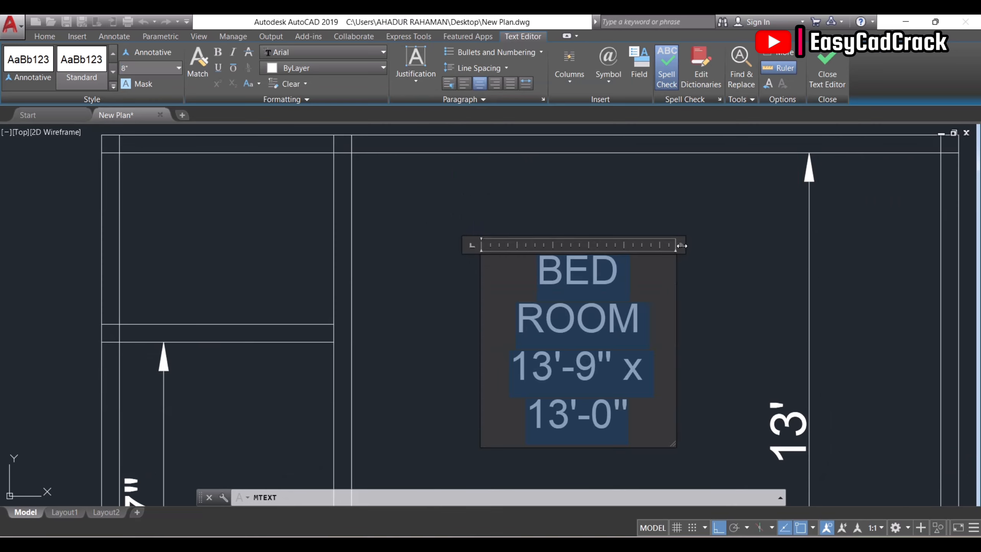
- Widen the bedroom label's text frame so the text fits on two lines, and finish editing it
drag(681, 245, 776, 245)
click(675, 348)
scroll(657, 339, down, 4)
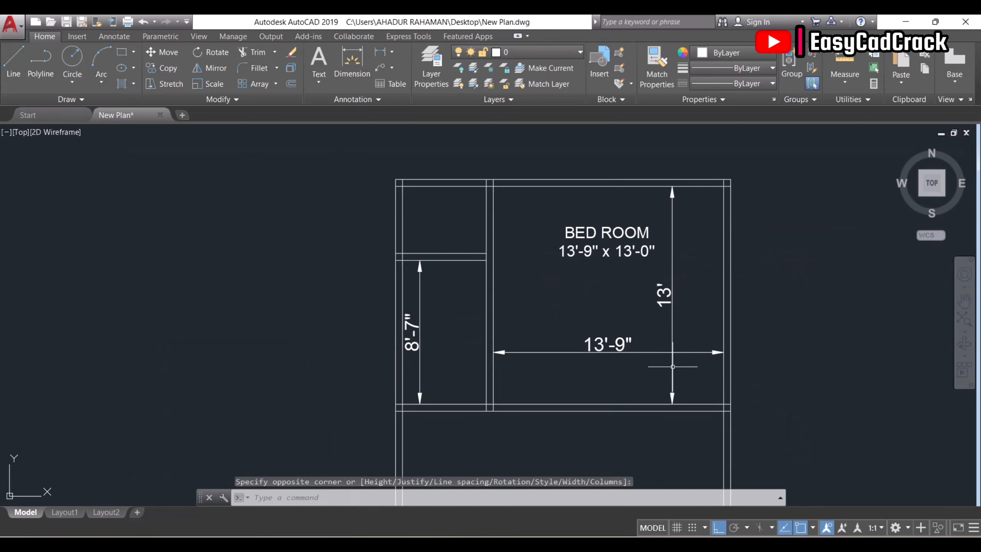
- Erase the horizontal and vertical dimensions in the bedroom
click(673, 367)
click(647, 336)
key(Delete)
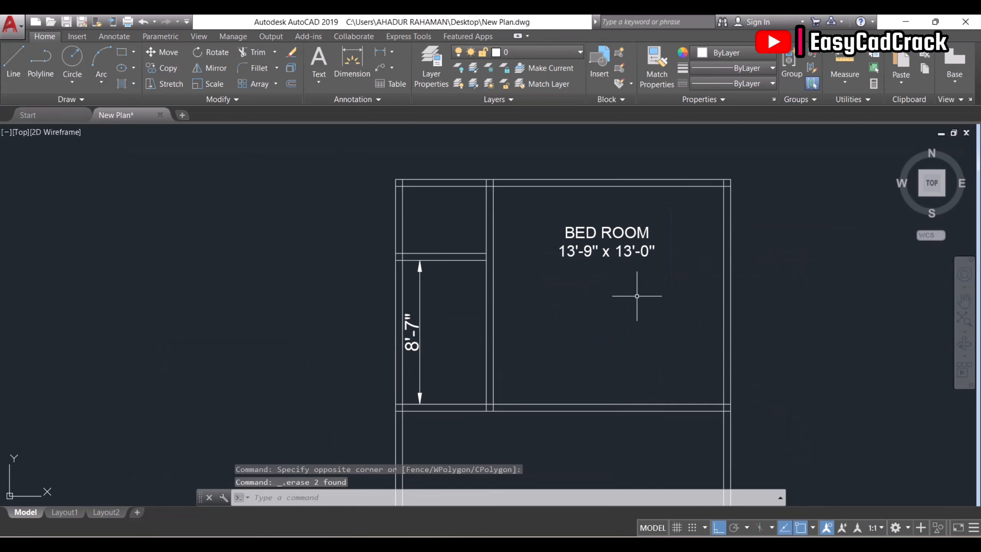
- Move the bedroom label straight down to the middle of the room
text(m)
click(636, 296)
click(607, 252)
key(space)
click(614, 303)
click(617, 355)
key(Escape)
- Copy the bedroom label into the small upper room beside the bedroom, with Ortho mode turned off
text(c)
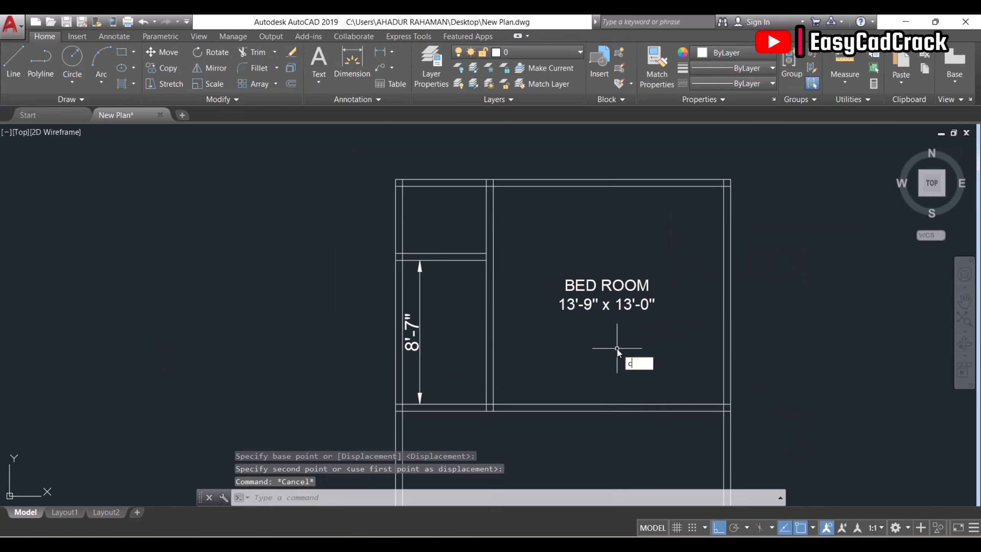
text(o)
key(space)
click(628, 336)
click(606, 289)
key(space)
click(607, 305)
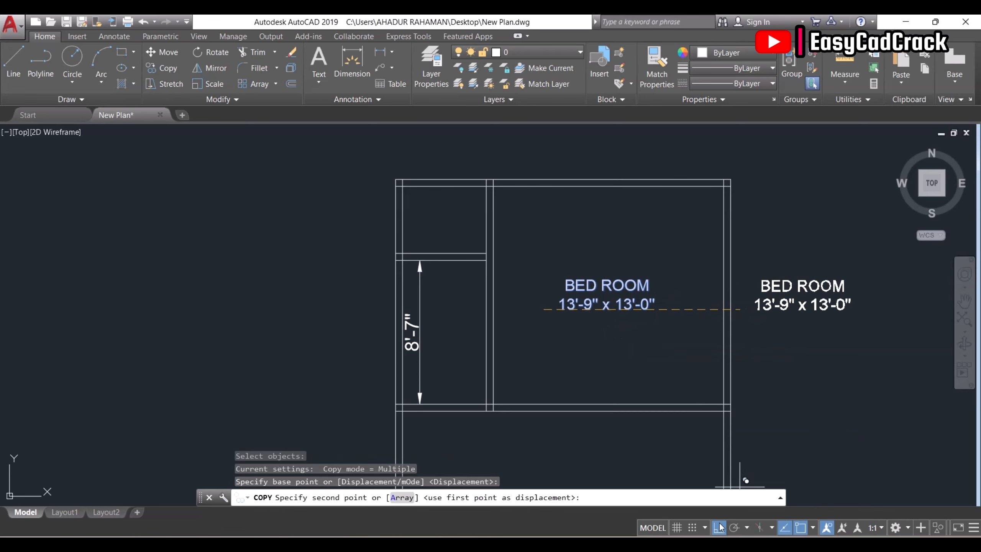
click(720, 527)
scroll(415, 208, up, 4)
click(365, 264)
key(Escape)
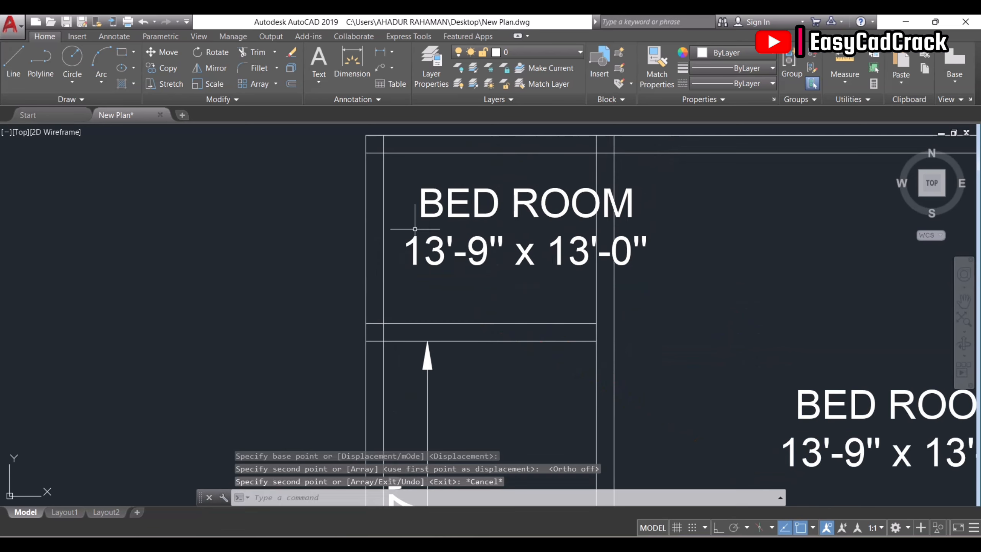
- Change the copied label in the small upper room to TOILET with the size 5'-0" x 4'-0" on the second line
double_click(464, 213)
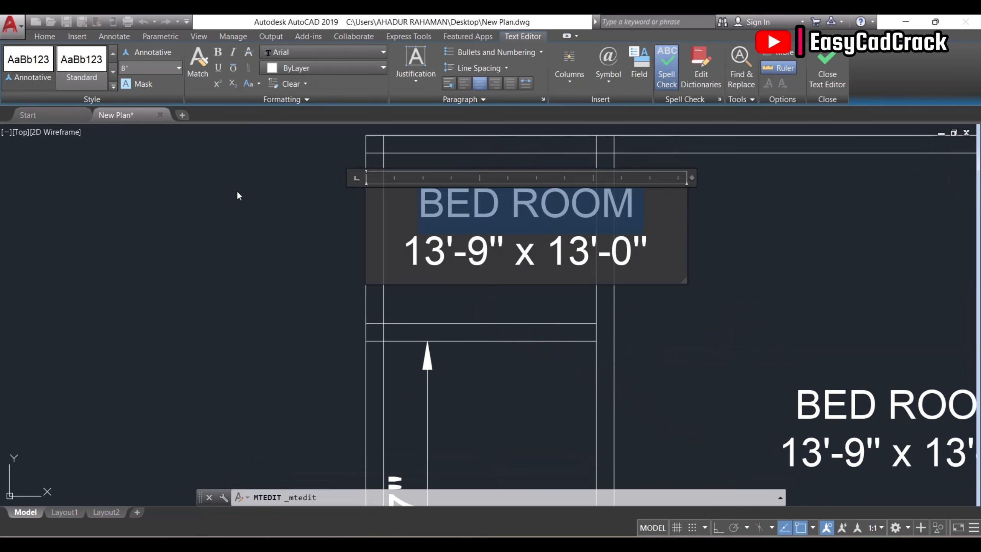
text(TOILET13'-9" x)
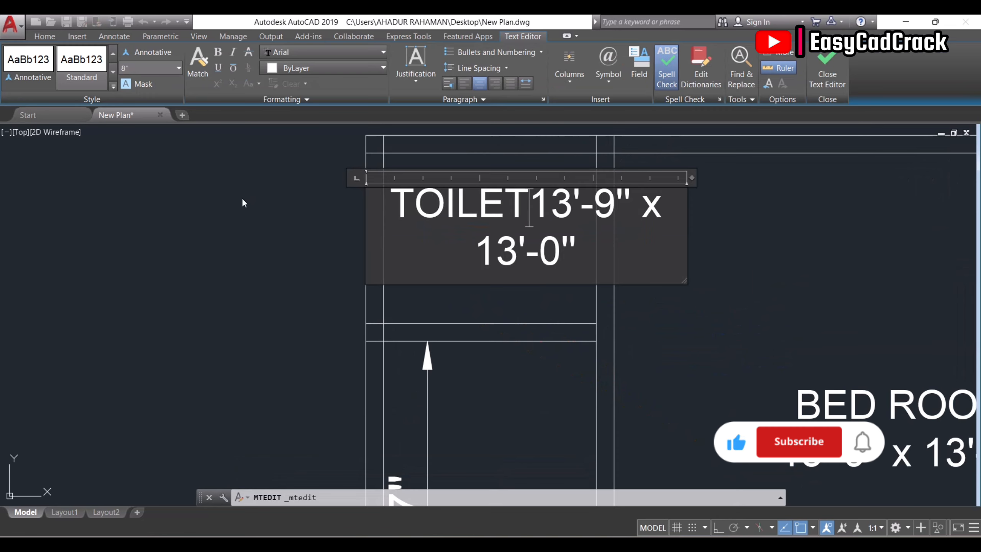
key(Return)
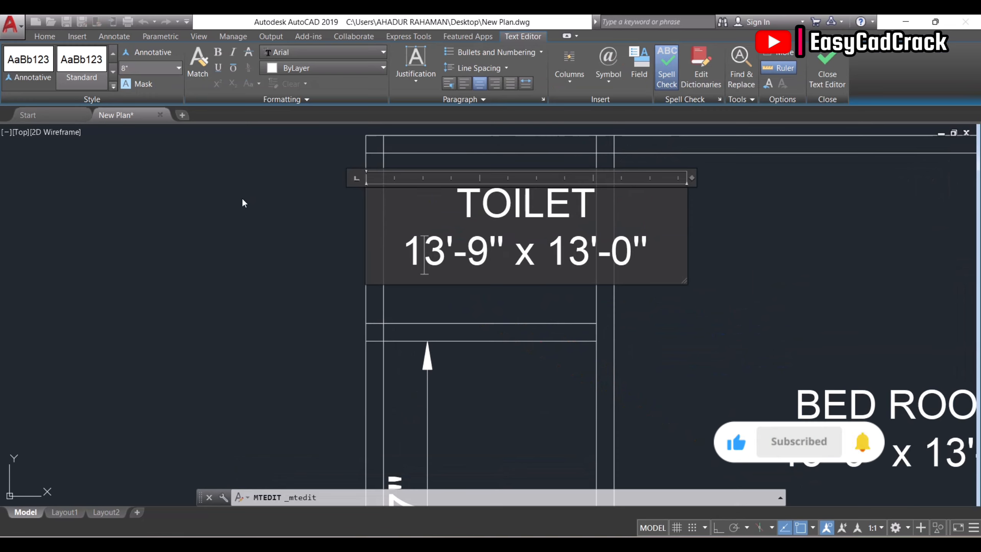
key(BackSpace)
key(BackSpace)
text(5)
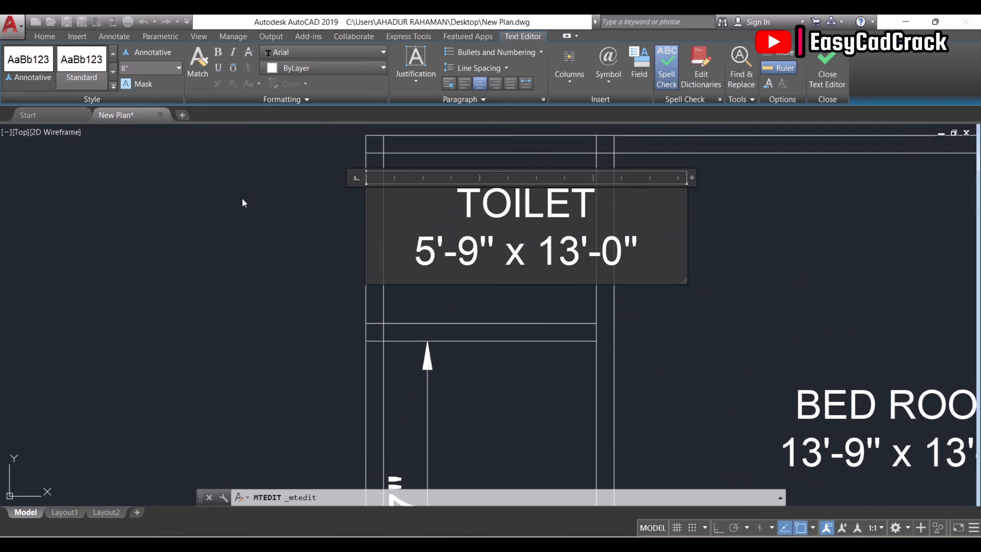
key(BackSpace)
text(0)
key(BackSpace)
key(BackSpace)
text(4)
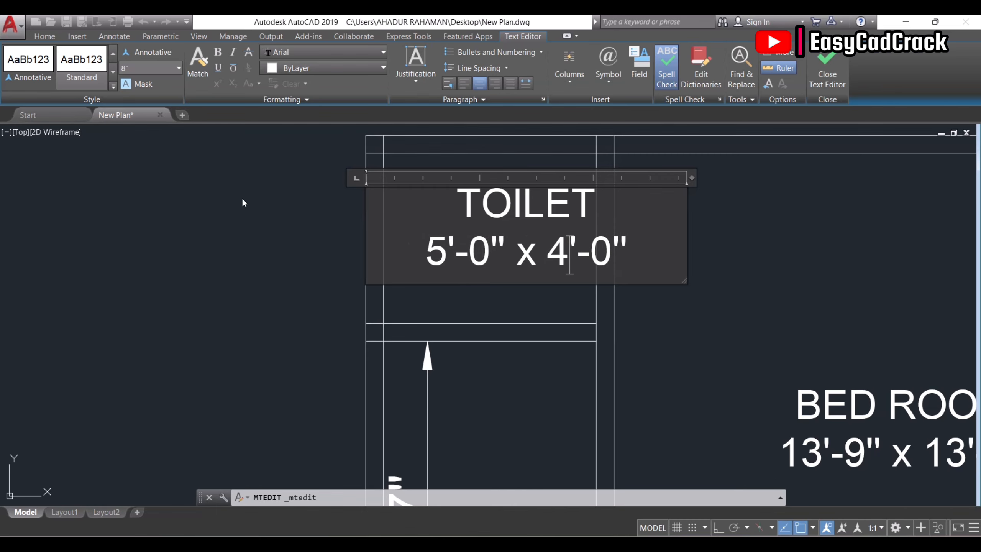
click(627, 340)
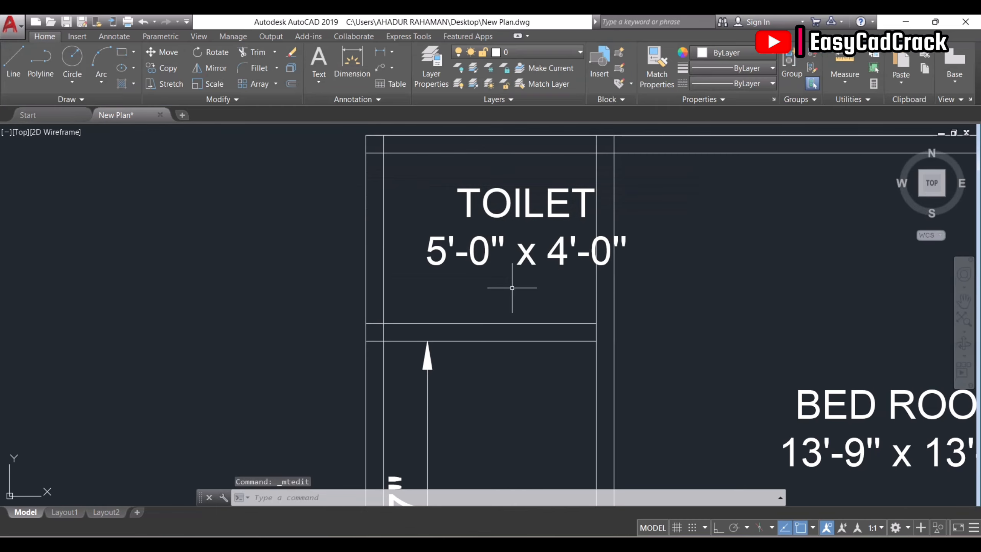
- Move the toilet label to the middle of the small upper room
text(m)
key(space)
click(517, 261)
click(487, 229)
key(space)
click(791, 237)
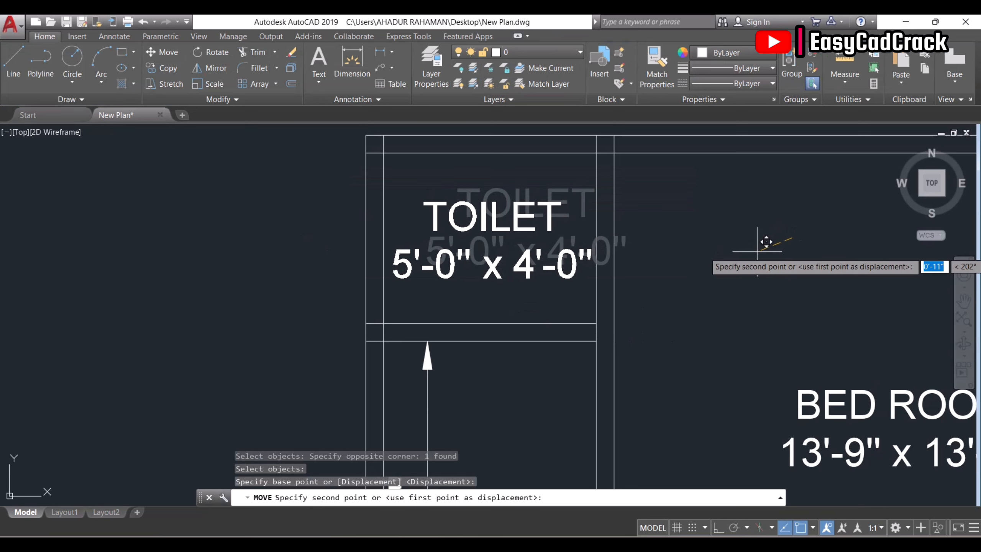
click(762, 237)
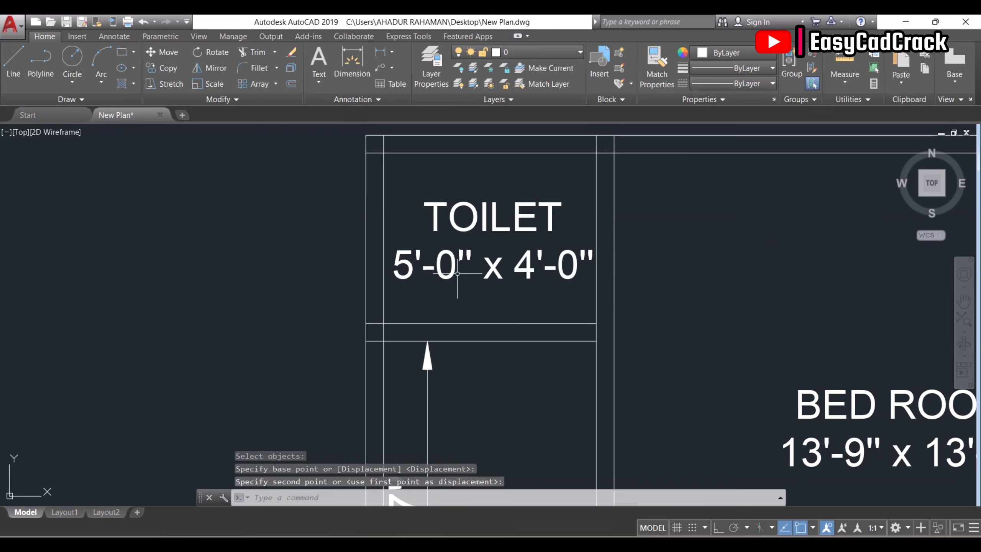
- Set the text height of both toilet label lines to 7"
double_click(448, 216)
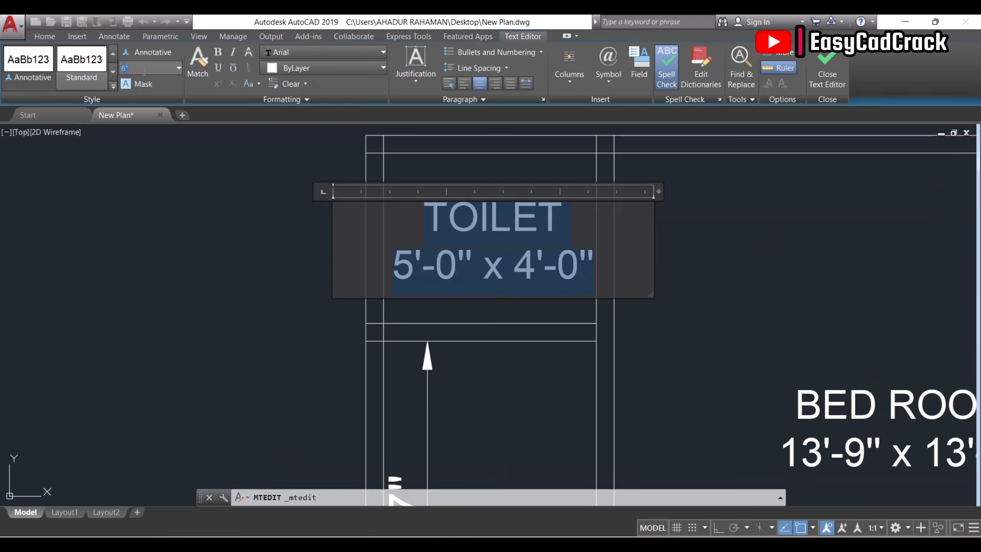
text(7)
key(Return)
click(312, 350)
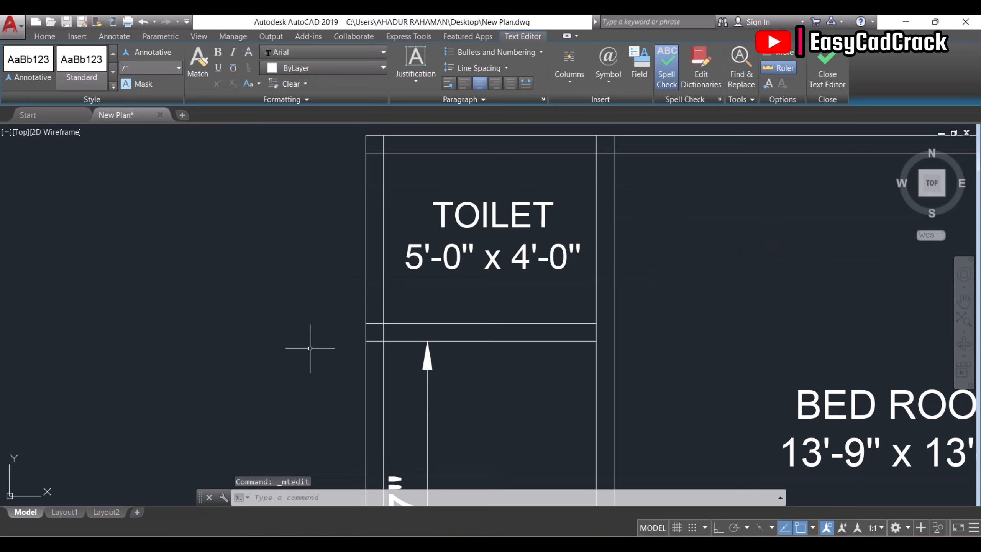
- Erase the vertical dimension in the room below the toilet
scroll(473, 387, down, 4)
click(375, 365)
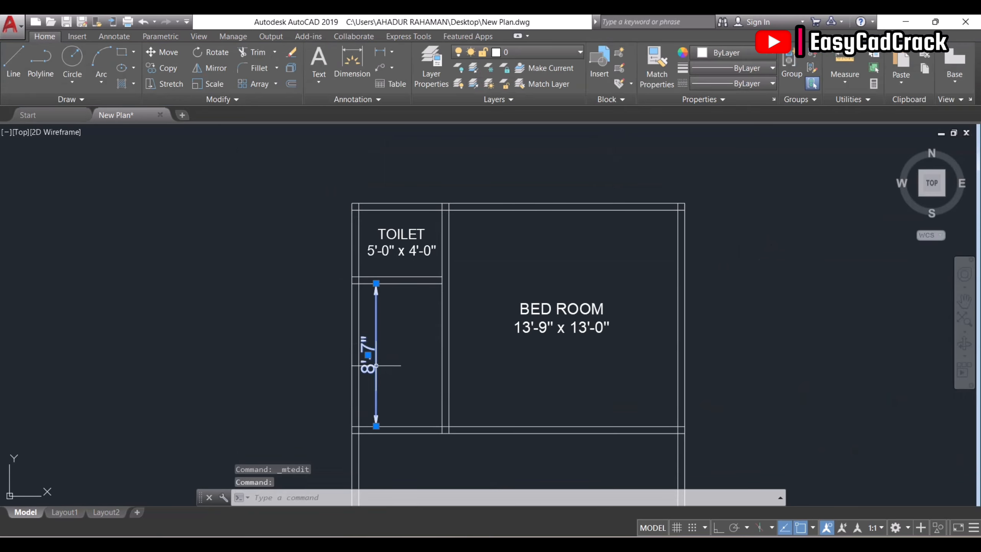
key(Delete)
- Copy the toilet label straight down into the middle of the room below it
key(Return)
click(405, 242)
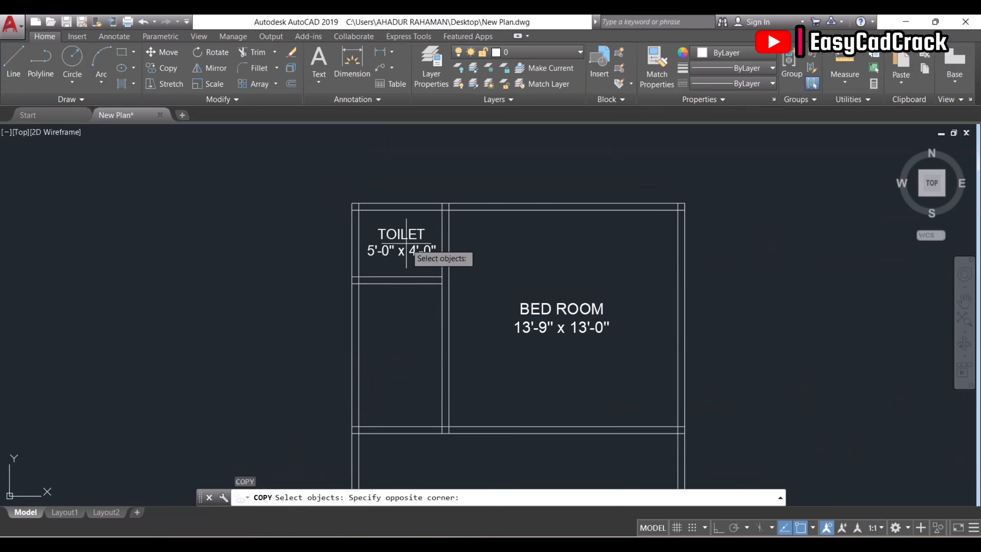
click(403, 241)
click(401, 242)
click(393, 239)
key(Return)
click(339, 230)
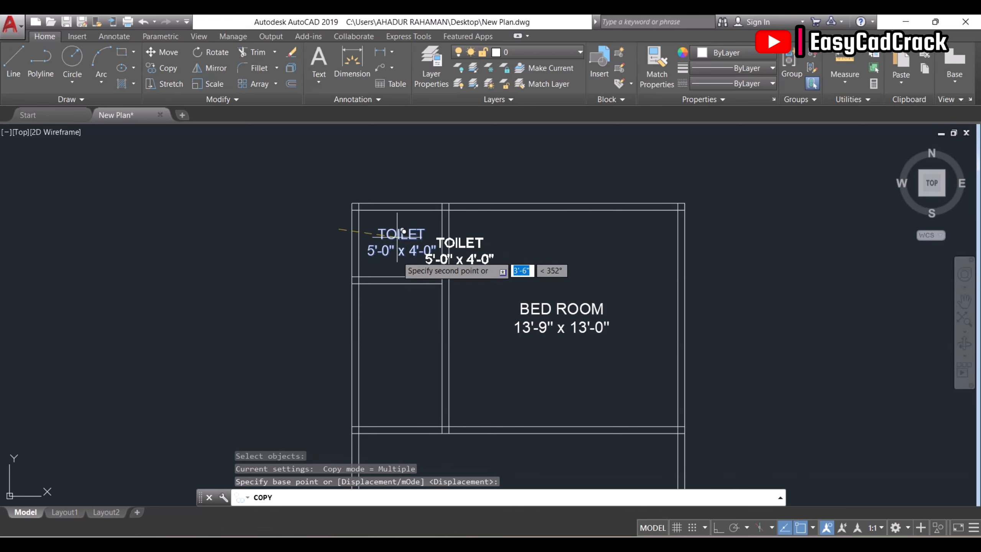
scroll(373, 338, up, 2)
click(320, 336)
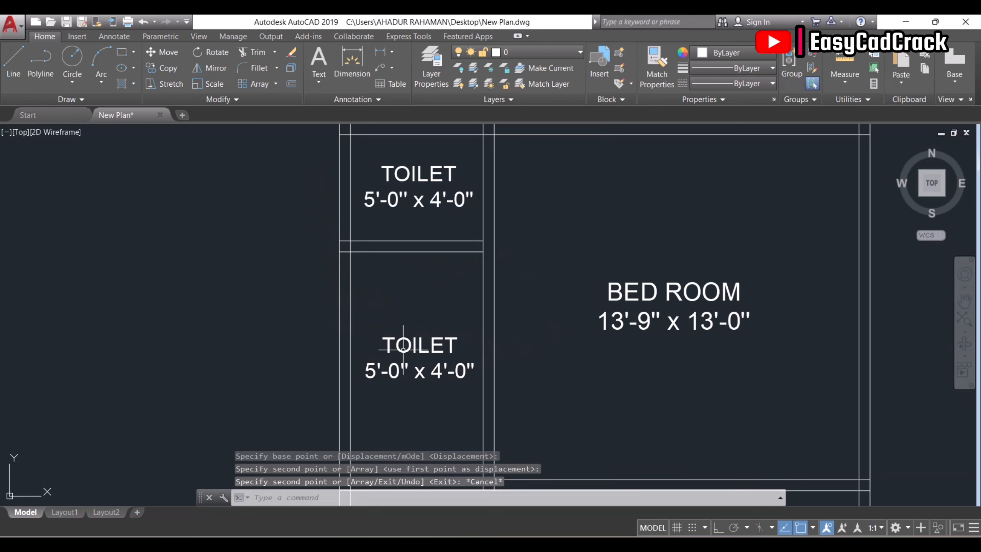
key(Return)
- Change the size in the lower toilet label to 5'-0" x 8'-7"
double_click(431, 329)
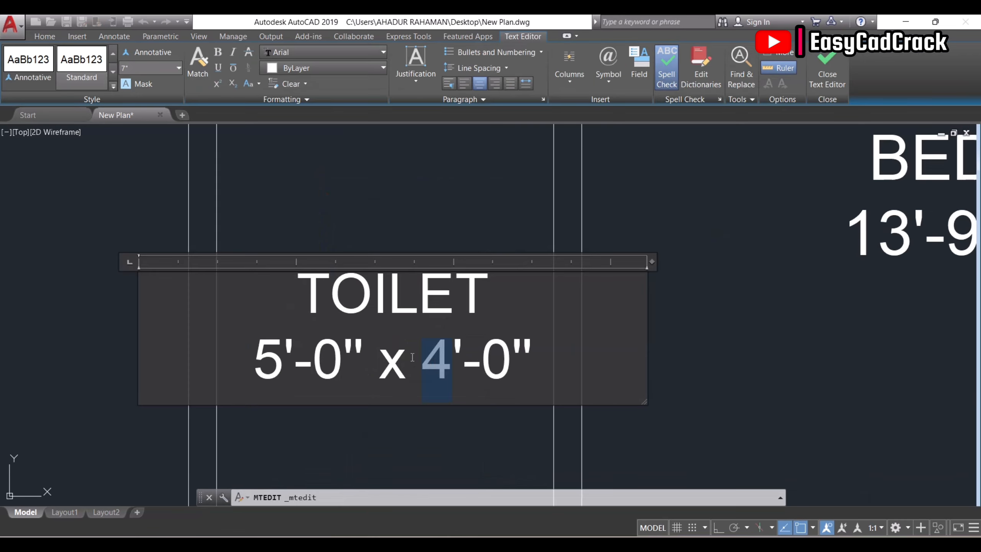
key(BackSpace)
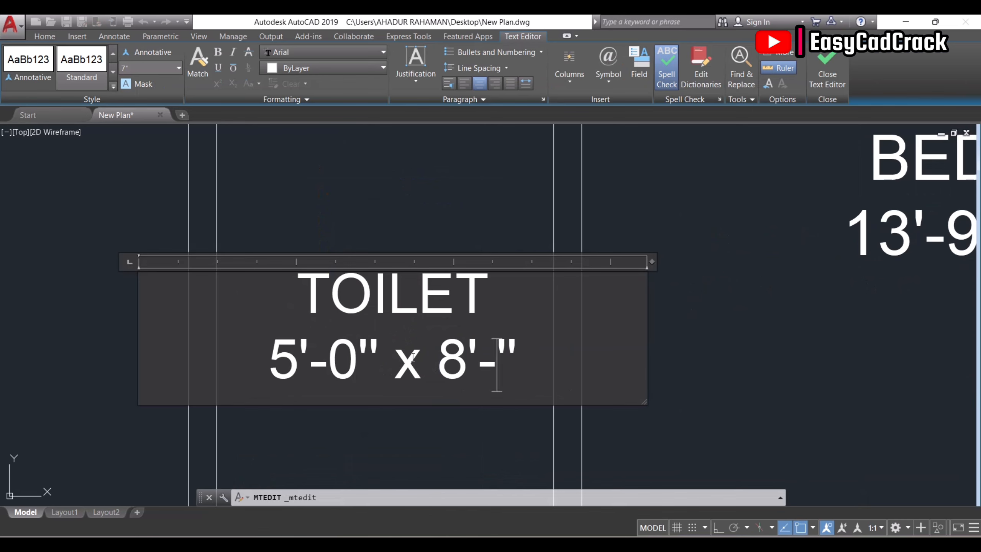
text(7)
scroll(694, 388, down, 8)
click(694, 387)
- Copy the bedroom label into the middle of the room beside the staircase
middle_drag(693, 387, 589, 279)
text(co)
key(Return)
click(579, 224)
click(579, 231)
key(Return)
click(581, 242)
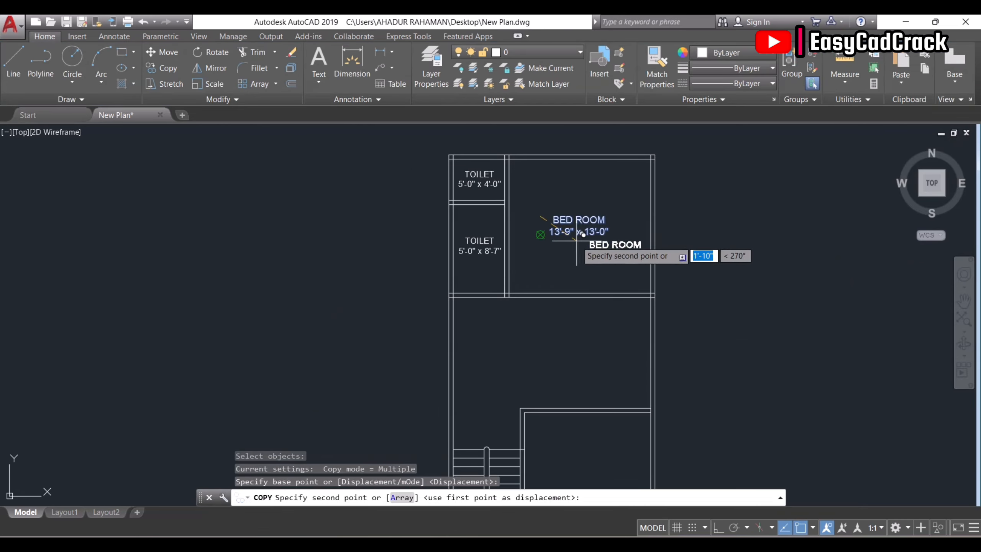
scroll(486, 278, up, 5)
click(476, 306)
key(Escape)
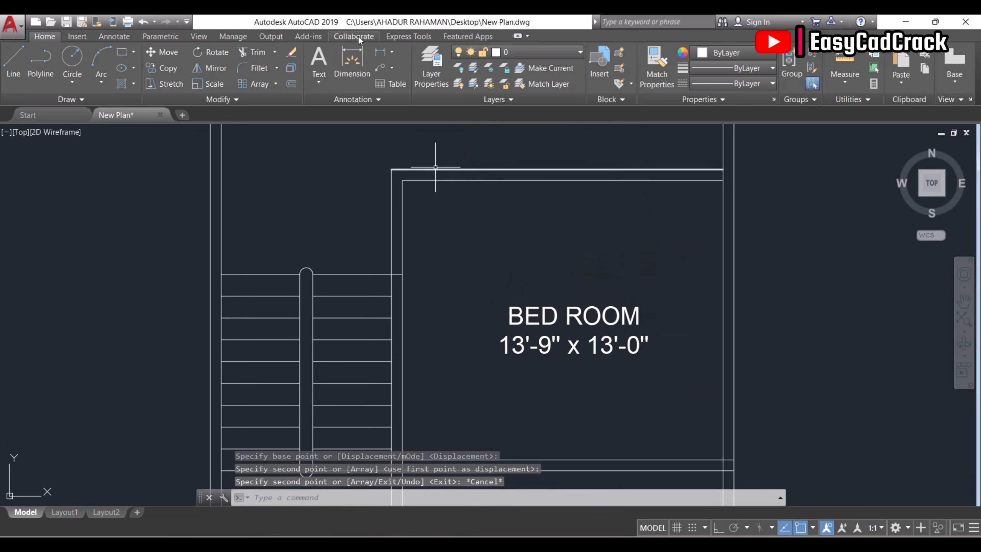
- Add linear dimensions for the inner width and inner height of the room beside the staircase
click(379, 55)
click(403, 417)
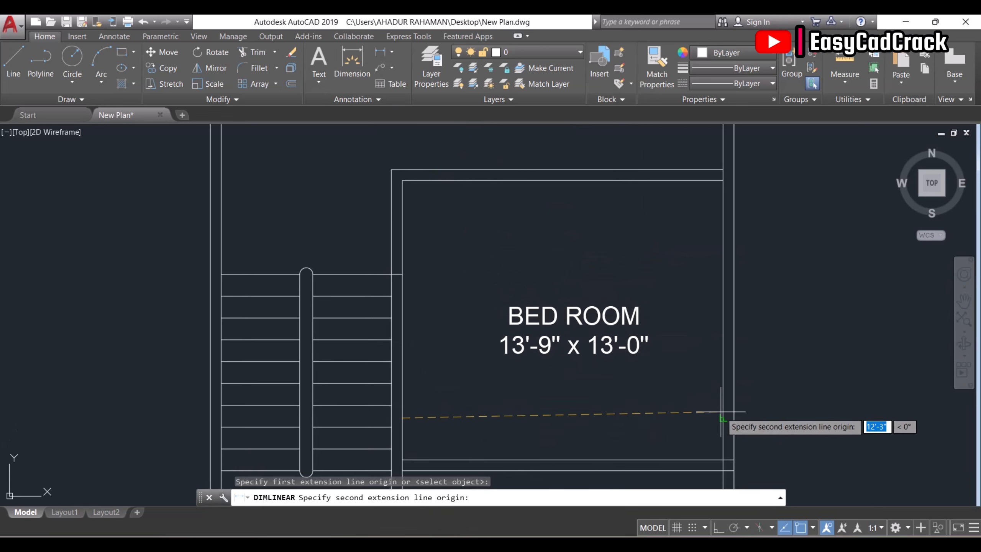
click(723, 418)
click(722, 418)
key(Return)
click(688, 460)
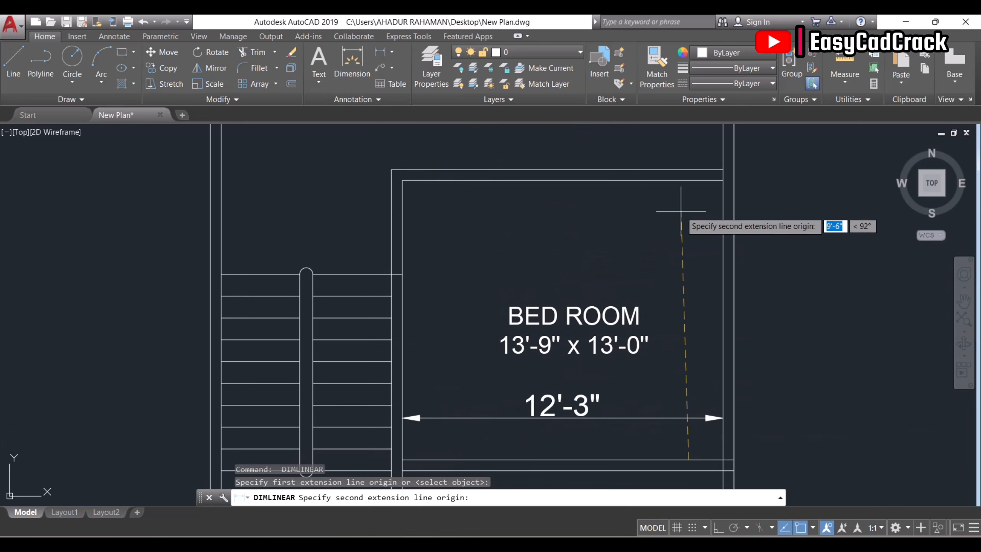
click(685, 181)
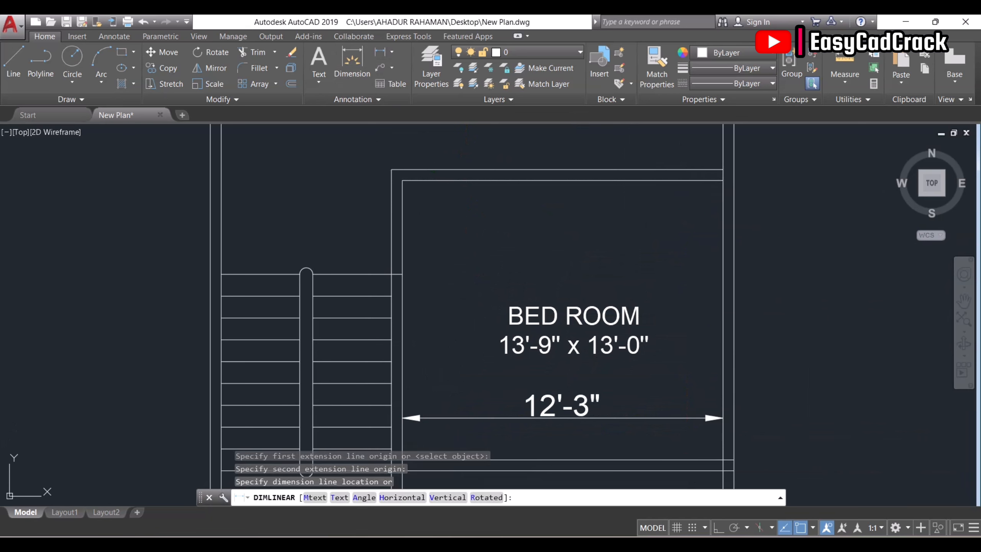
click(807, 321)
- Change the size in the label of the bedroom beside the staircase to 12'-3" x 10'-8"
double_click(570, 319)
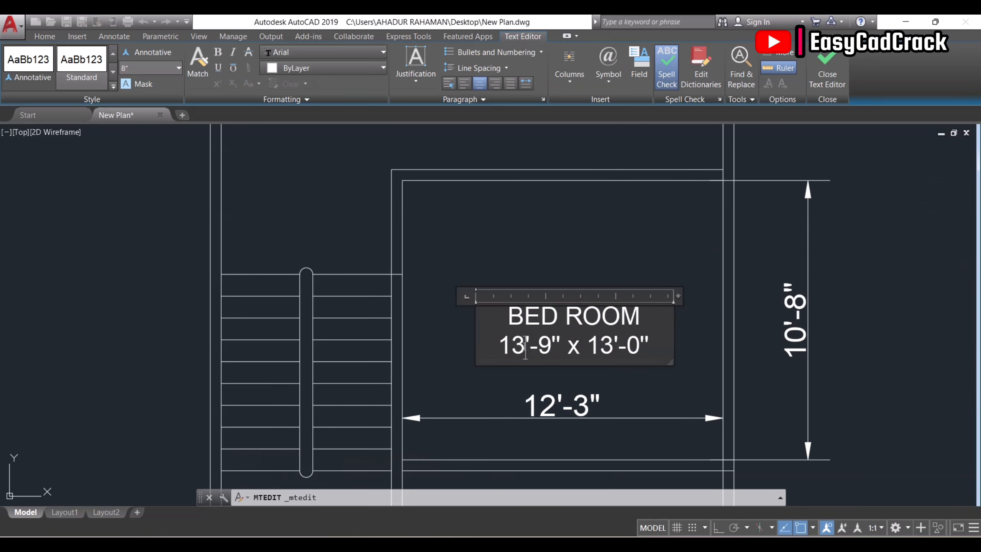
key(BackSpace)
text(2)
key(BackSpace)
text(3)
key(BackSpace)
text(0'-8)
scroll(580, 279, down, 2)
click(722, 376)
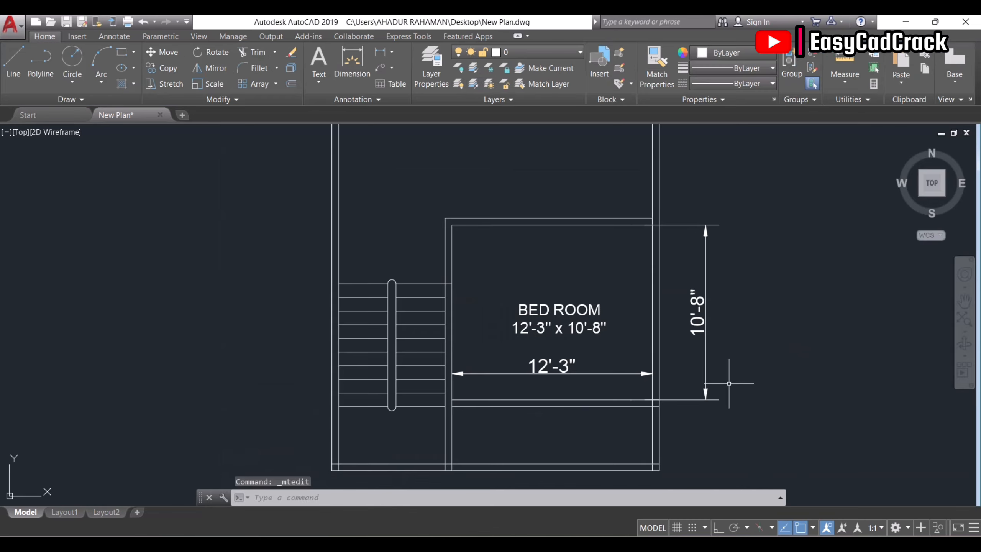
- Erase the vertical and horizontal dimensions of the bedroom beside the staircase
click(729, 423)
click(693, 370)
key(Delete)
click(631, 378)
click(612, 362)
key(Delete)
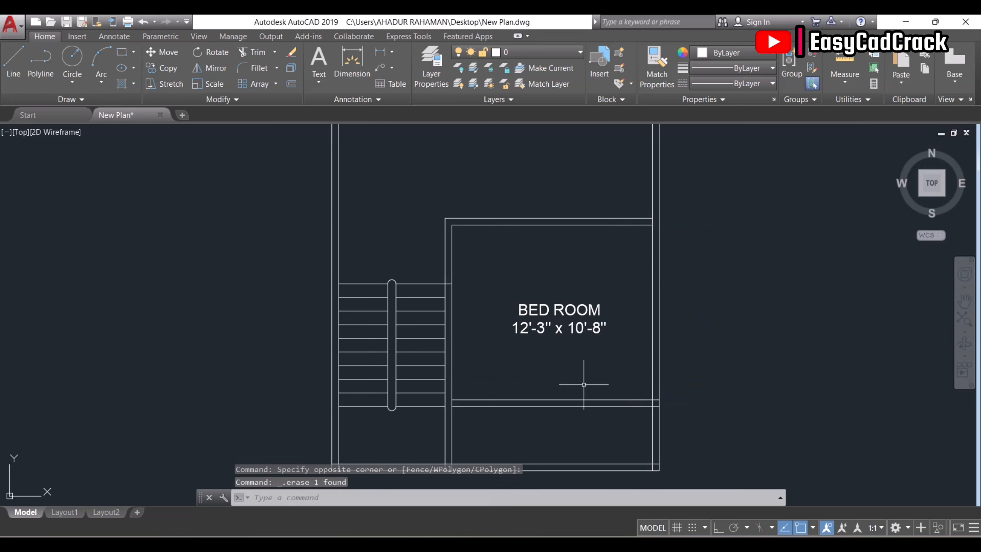
- Copy the 12'-3" x 10'-8" bedroom label straight down into the narrow space below that room
middle_drag(560, 377, 557, 327)
key(space)
click(580, 301)
click(553, 260)
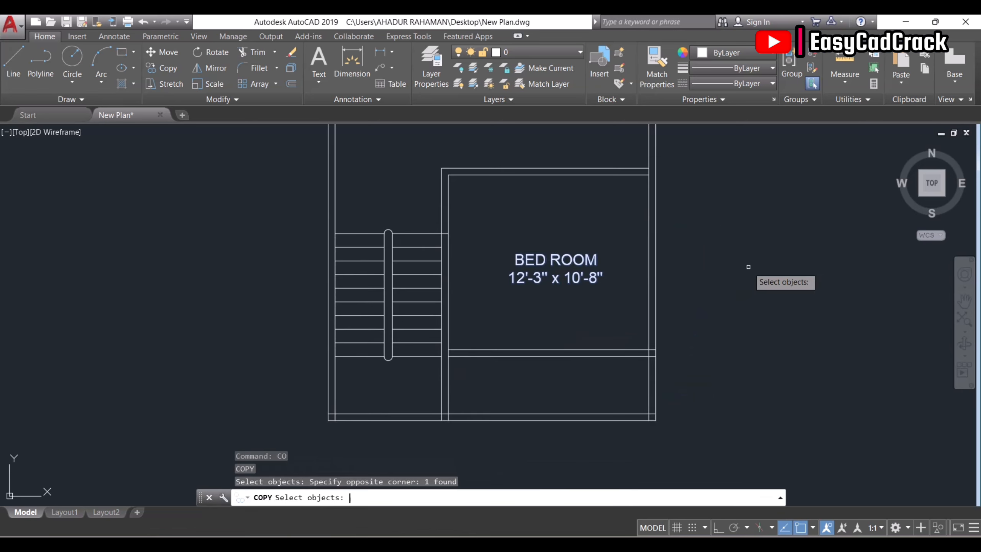
key(space)
click(782, 262)
click(780, 377)
key(space)
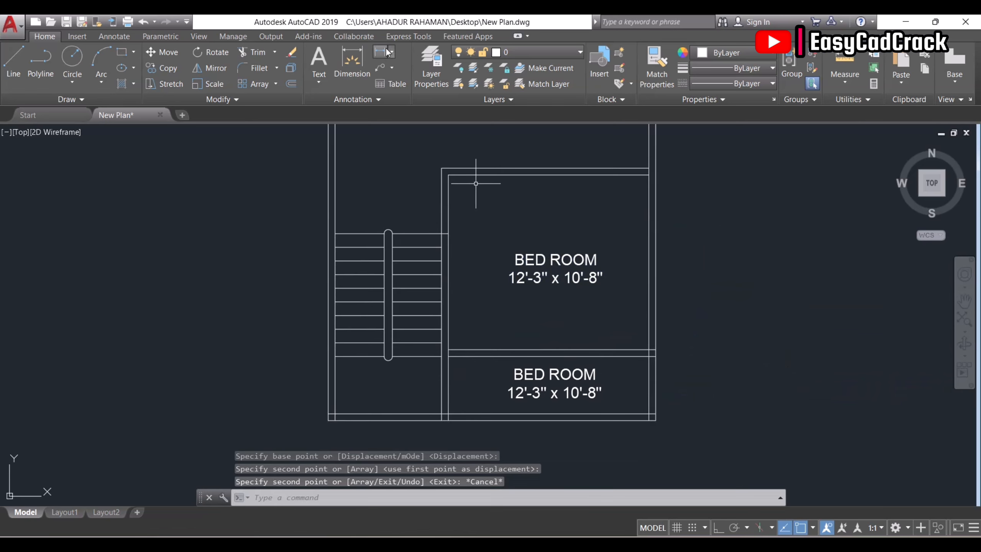
- Measure the inner depth of the narrow space below the bedroom with a linear dimension, without placing it
click(352, 63)
scroll(479, 382, up, 2)
click(483, 432)
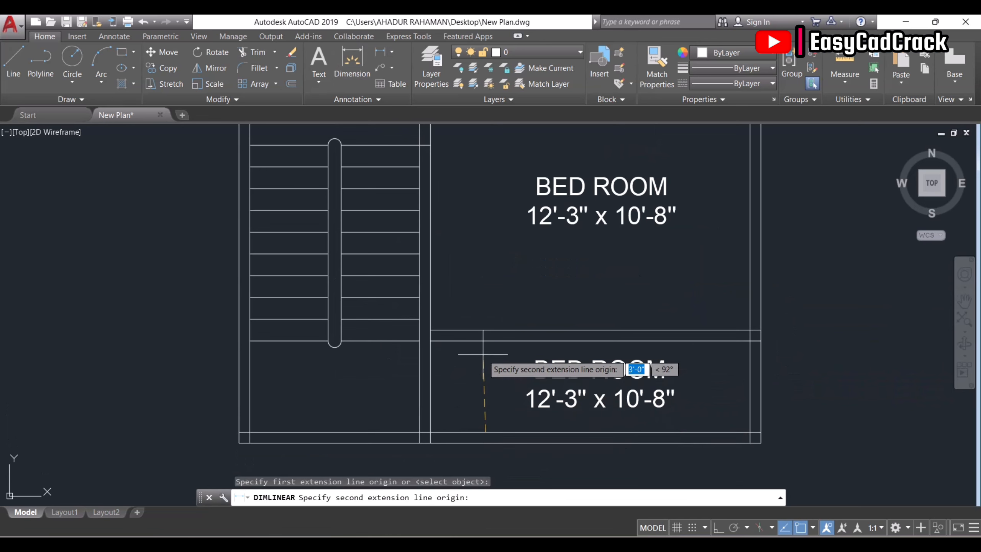
click(485, 340)
key(Escape)
- Replace the label text in the narrow space below the bedroom with 3'-6" WIDE VERANDAH
double_click(564, 359)
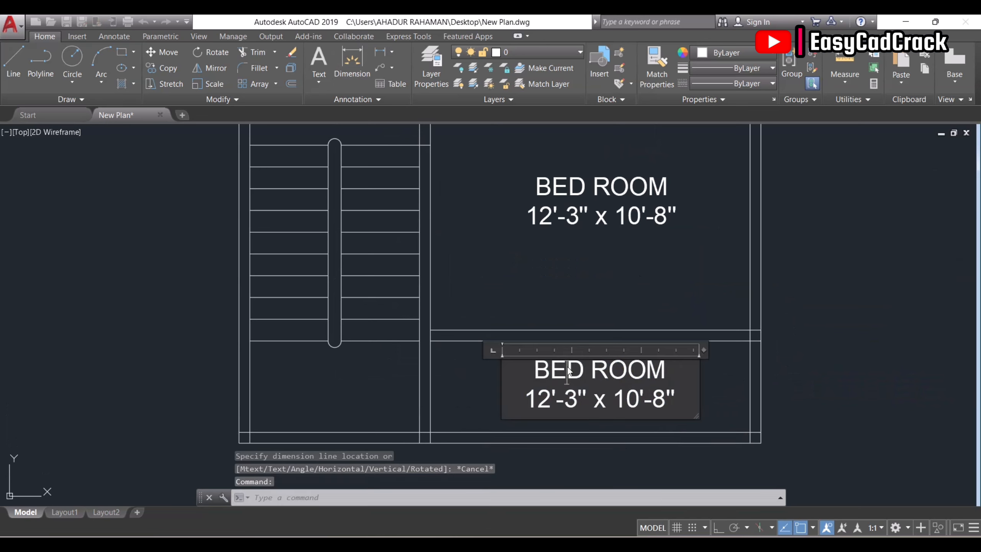
text(3'-6)
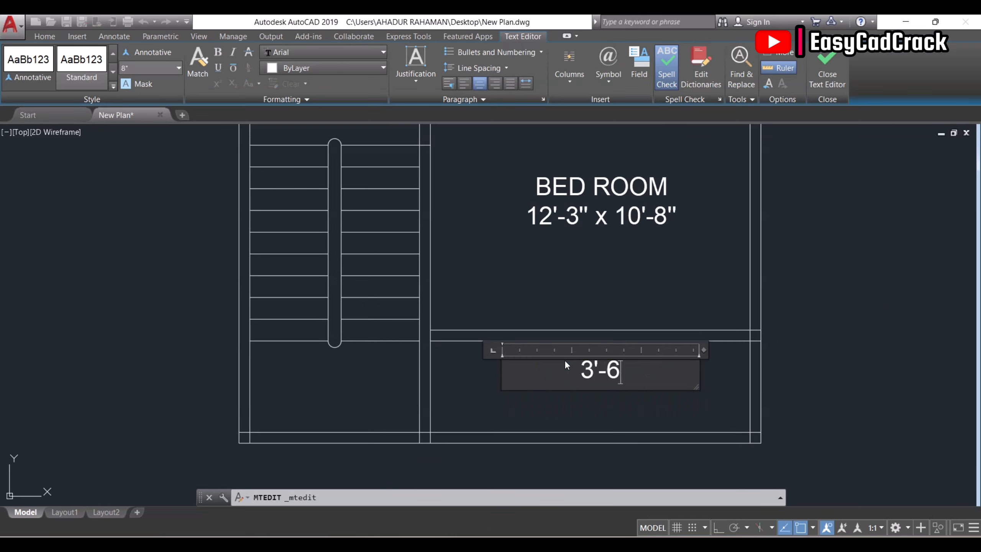
text(" WIDE)
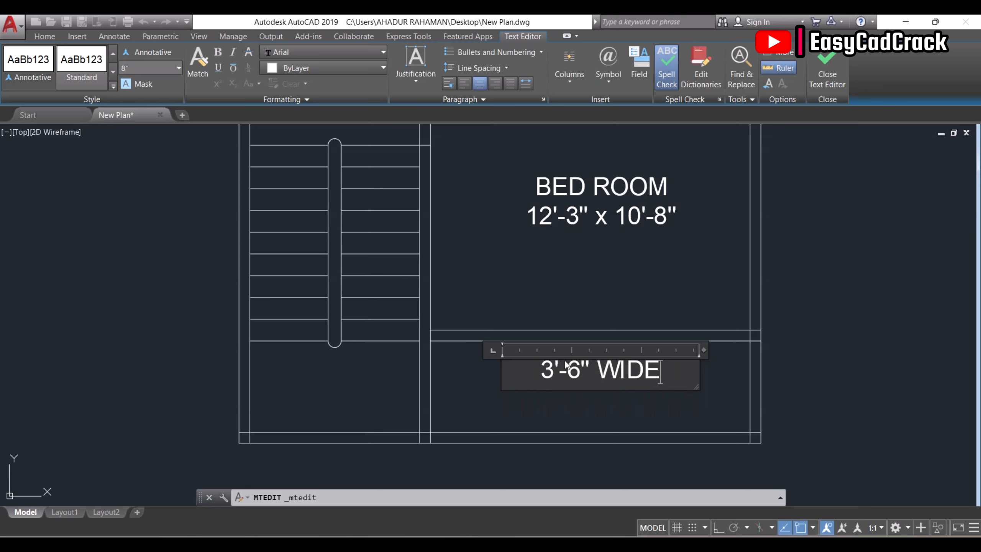
text( VERAN)
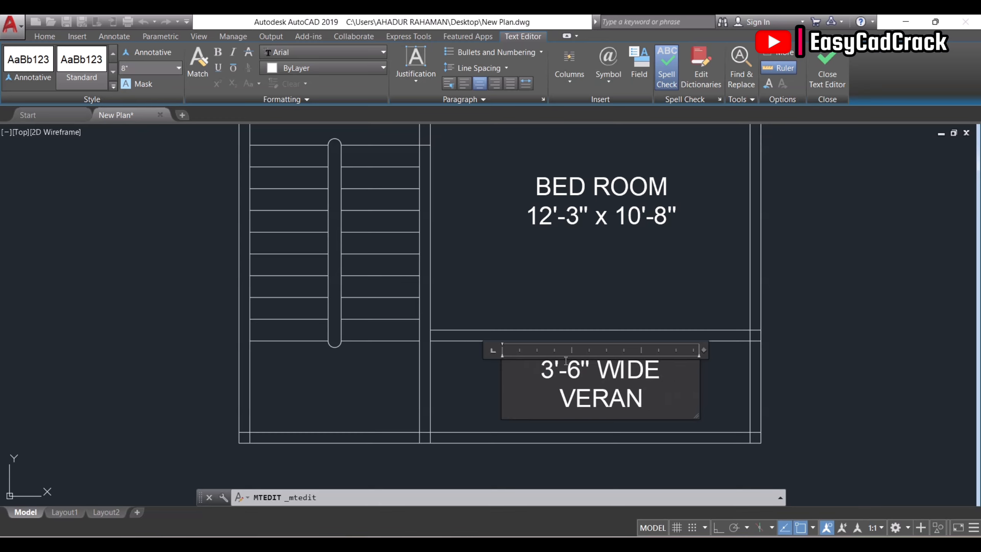
text(DAH)
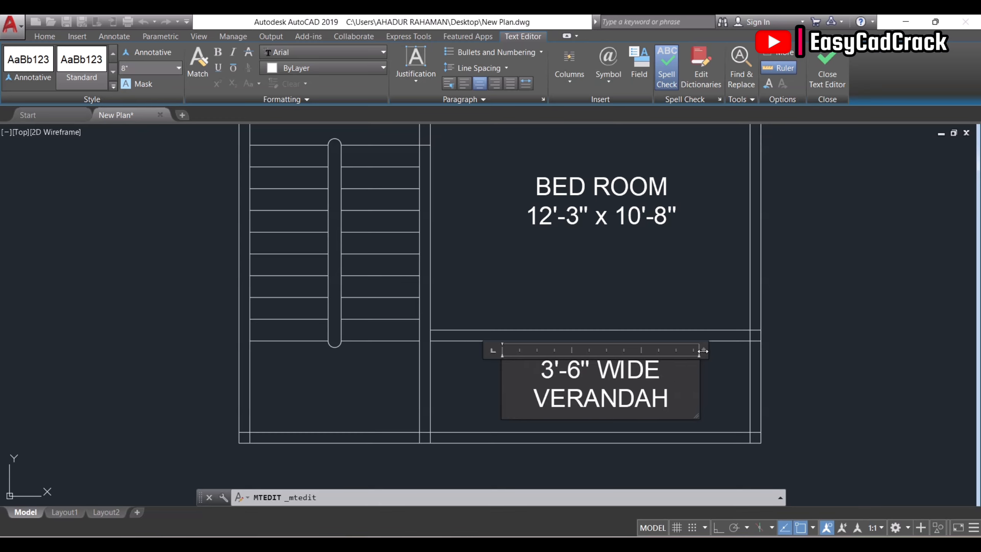
- Widen the 3'-6" WIDE VERANDAH label so it fits on one line and move it to the middle of the verandah
drag(702, 351, 802, 352)
click(671, 416)
middle_drag(669, 377, 668, 340)
text(m)
key(space)
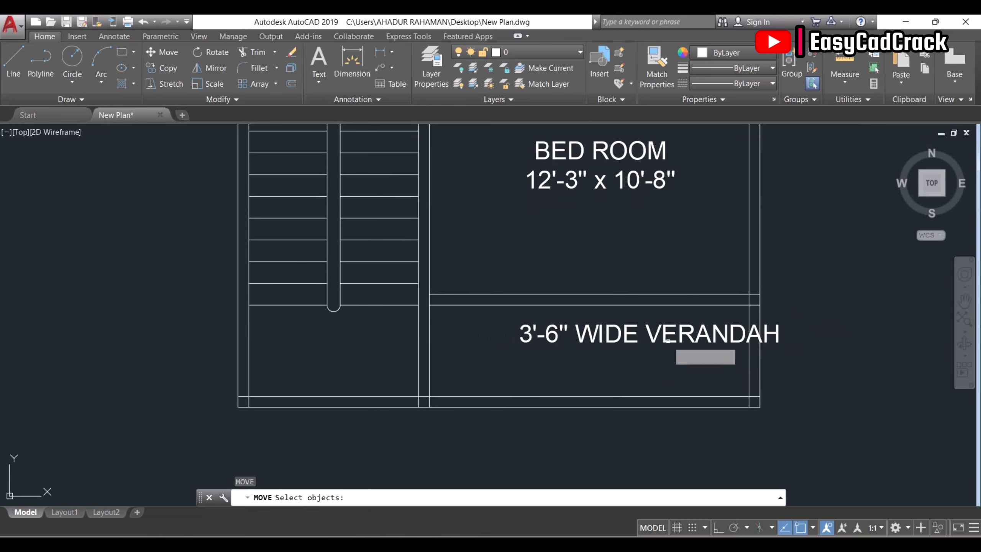
click(668, 341)
key(space)
click(641, 436)
click(583, 457)
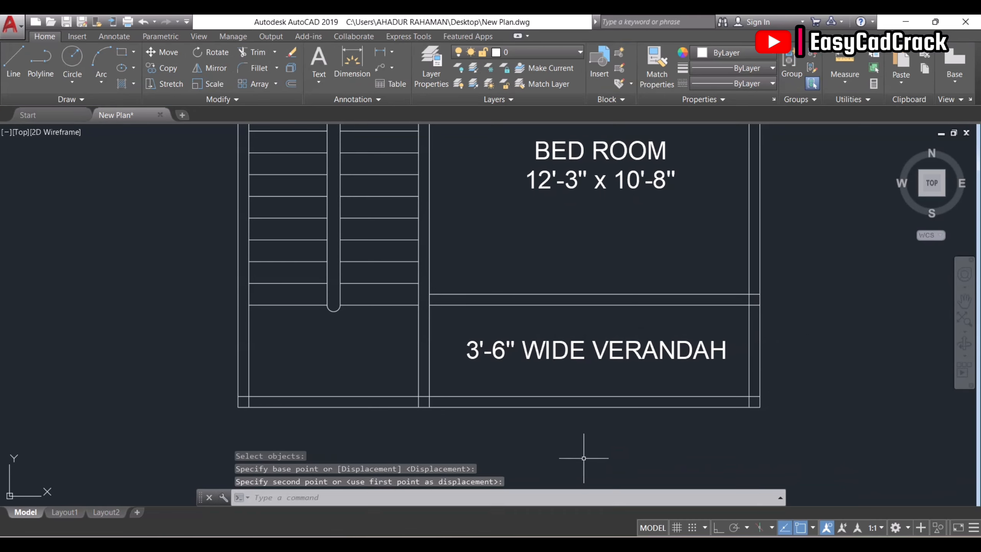
- Copy the 12'-3" x 10'-8" bedroom label into the empty space below the staircase
text(ct o)
key(space)
scroll(590, 416, down, 5)
click(596, 359)
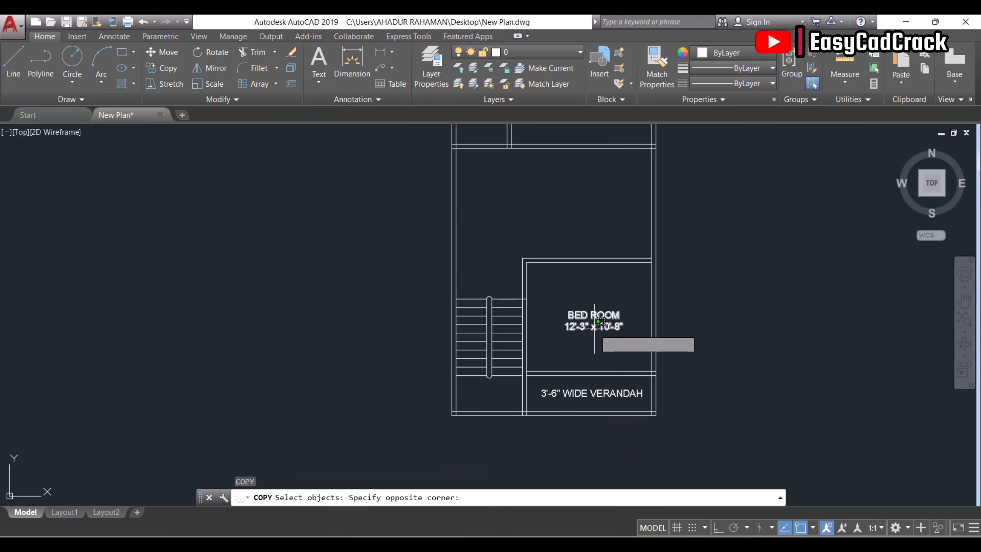
click(578, 324)
click(589, 316)
key(Return)
click(577, 318)
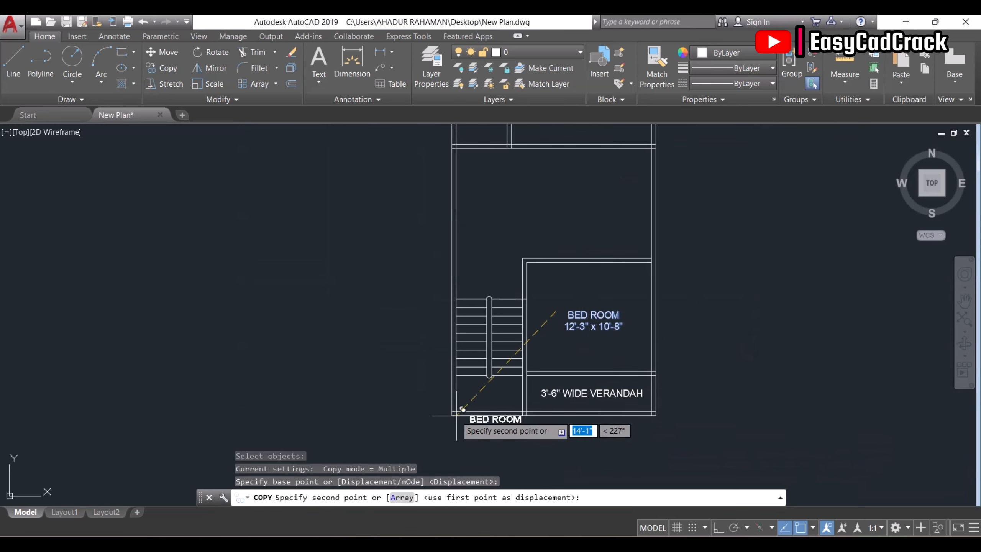
scroll(467, 371, up, 6)
click(457, 332)
key(Escape)
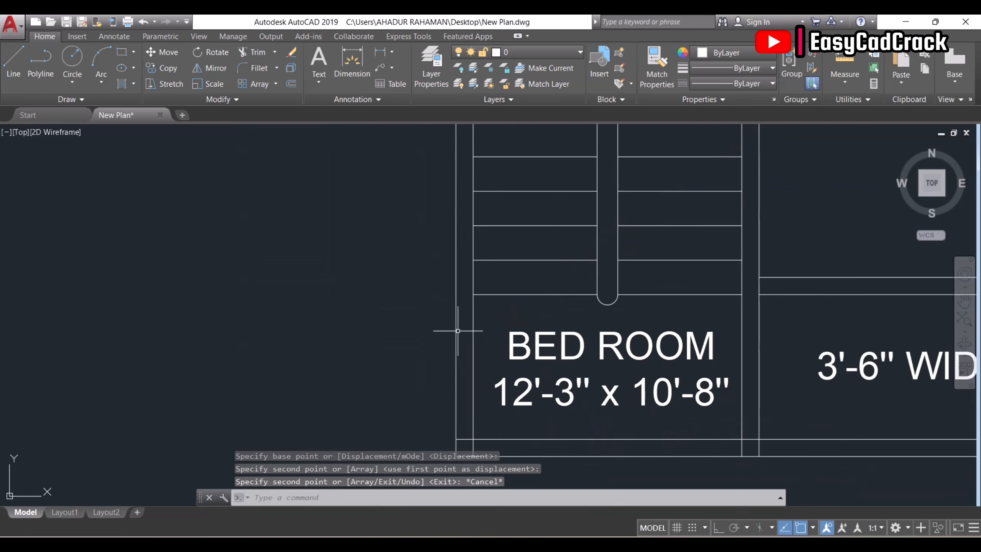
- Replace BED ROOM with LANDING in the copied label below the staircase
double_click(542, 348)
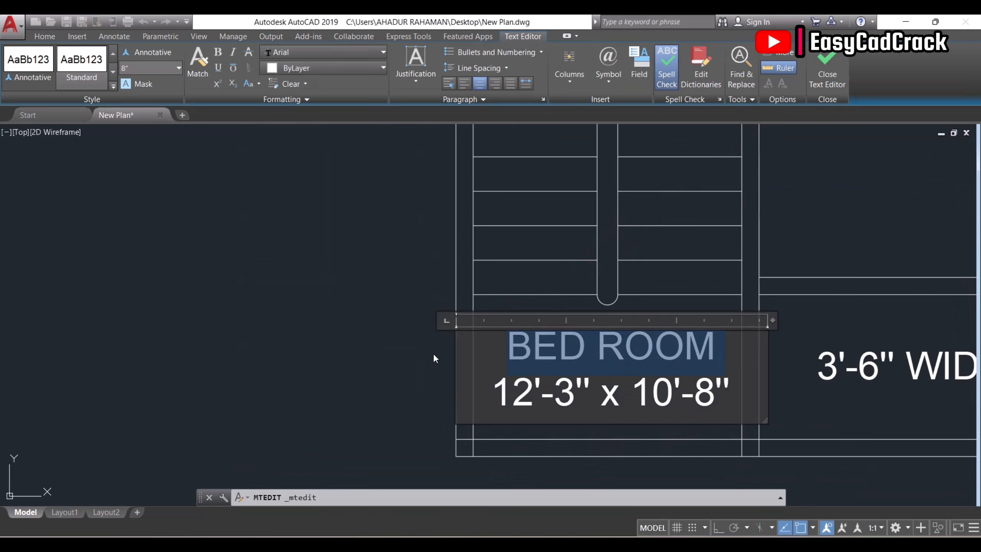
text(LANDING)
key(Return)
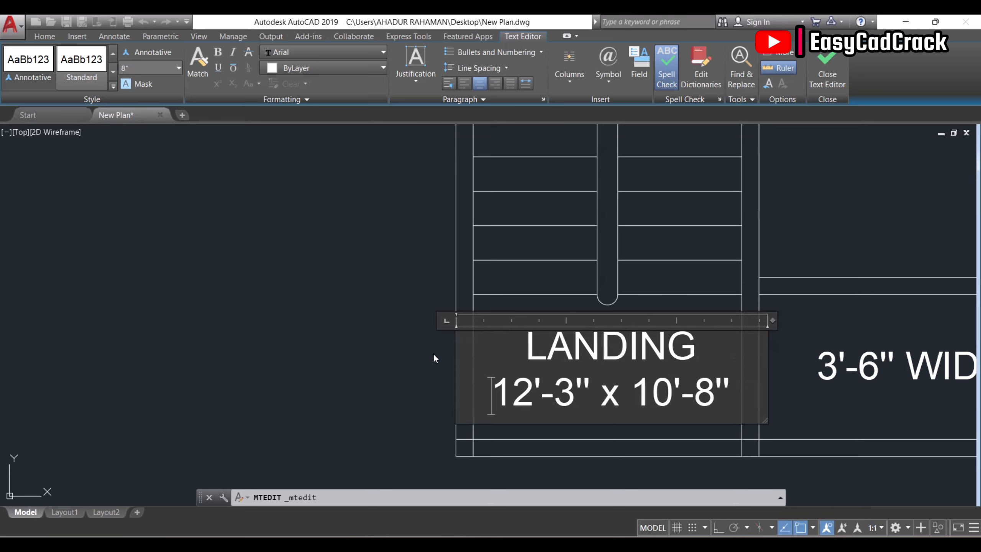
- Change the first size in the landing label to 6'-6"
key(Right)
key(Right)
key(BackSpace)
key(BackSpace)
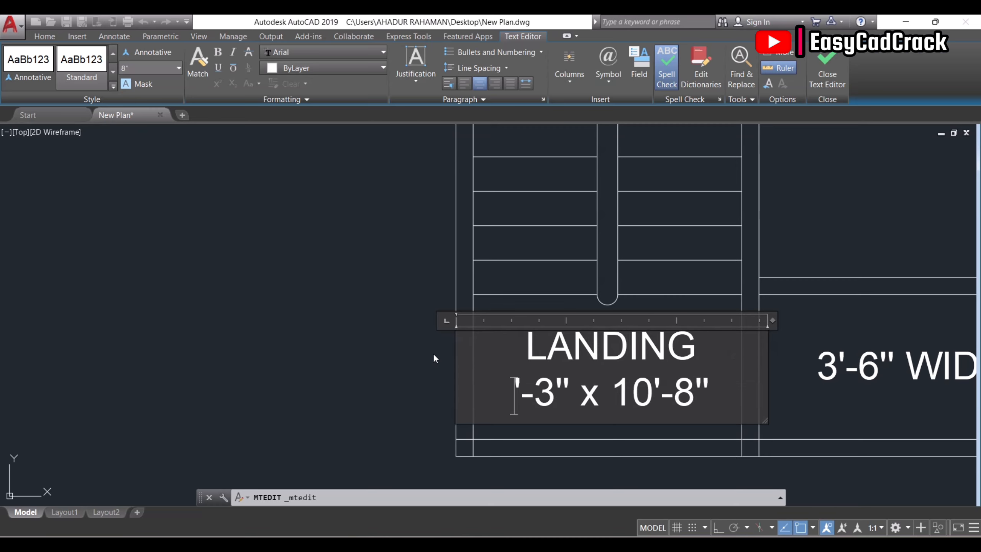
text(6)
key(Right)
key(Right)
key(Right)
key(BackSpace)
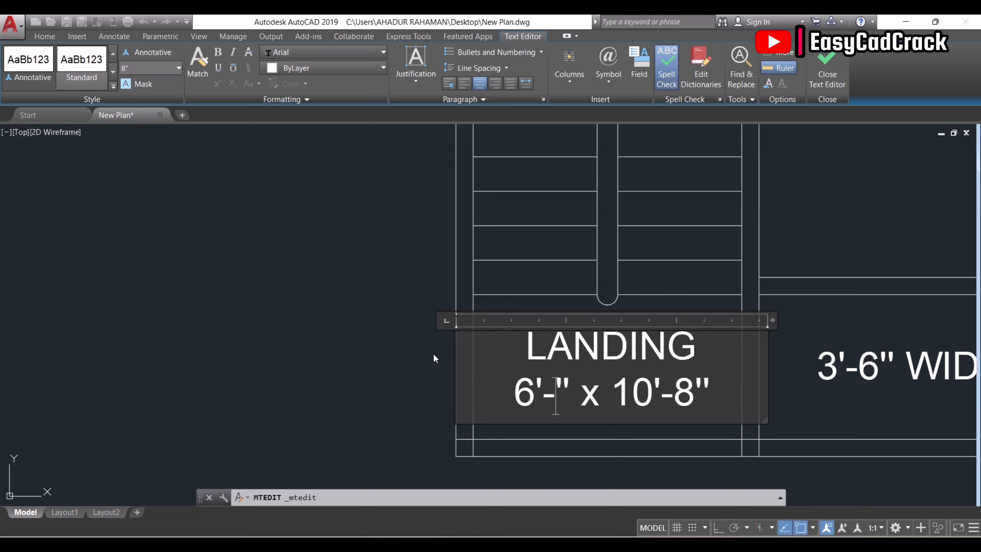
text(6)
- Change the second size in the landing label to 3'-6" and finish editing the text
key(Right)
key(Right)
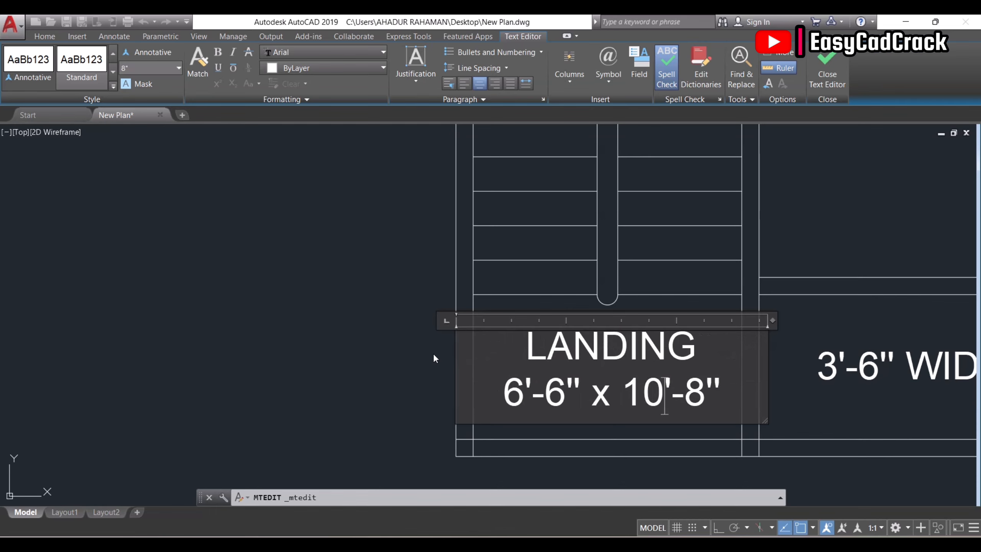
key(BackSpace)
key(BackSpace)
text(3)
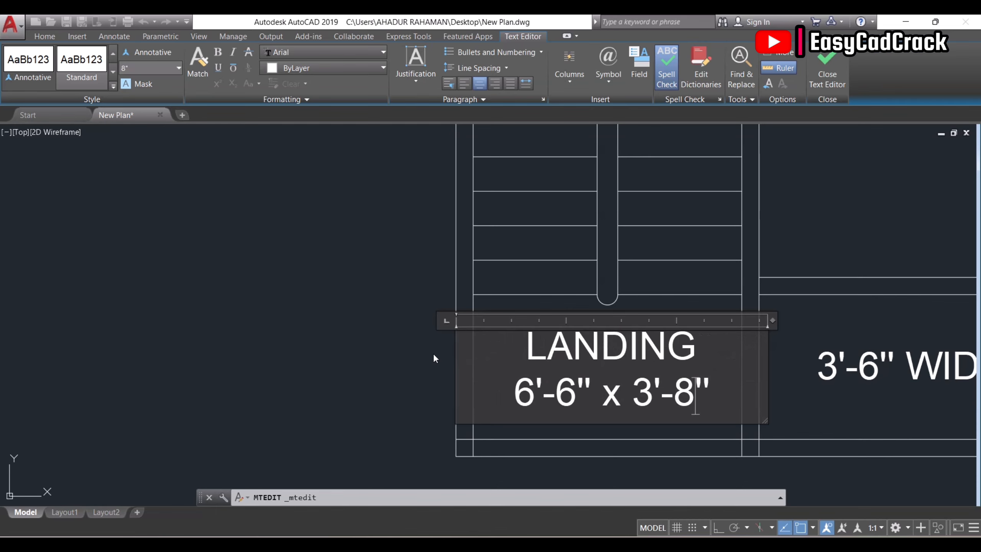
key(BackSpace)
text(6)
scroll(370, 324, down, 2)
click(369, 325)
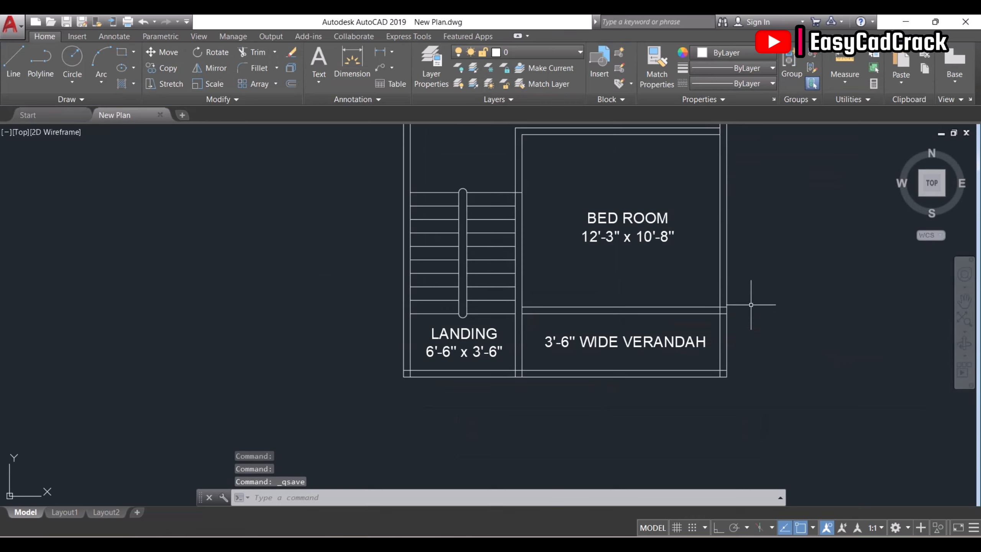
- Copy the 12'-3" x 10'-8" bedroom label up into the unlabelled space between the two bedrooms
middle_drag(750, 305, 656, 431)
scroll(574, 322, down, 3)
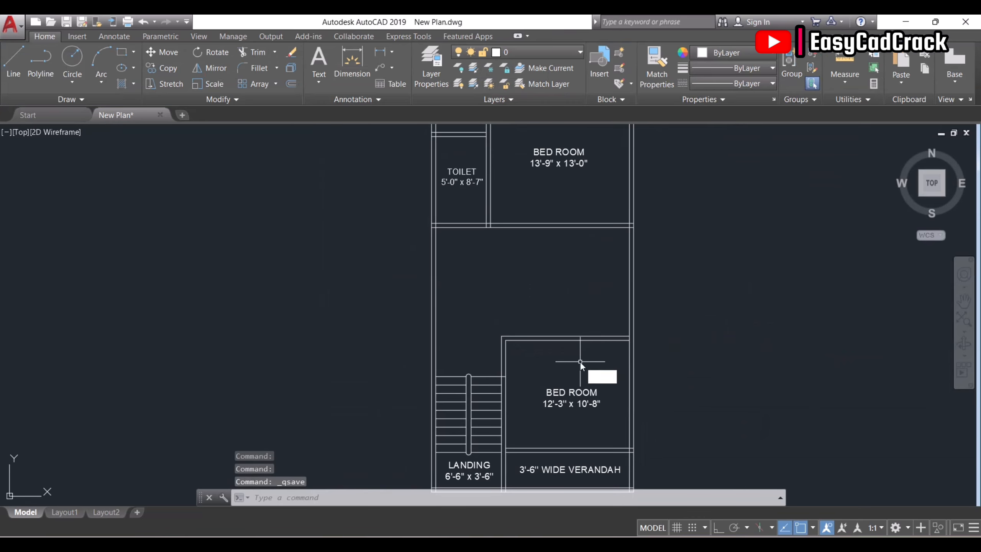
text(co)
key(Return)
click(575, 394)
key(Return)
click(609, 406)
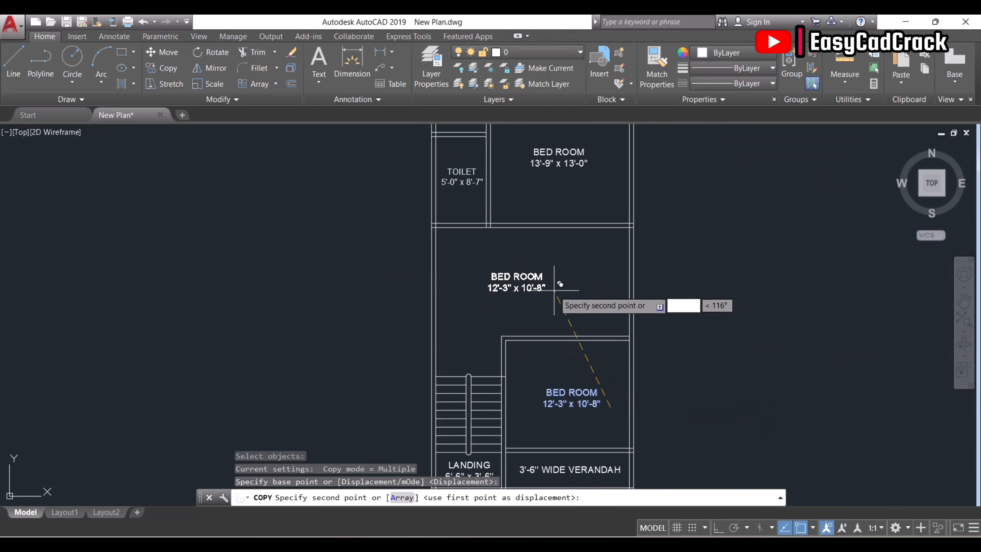
click(577, 284)
key(Escape)
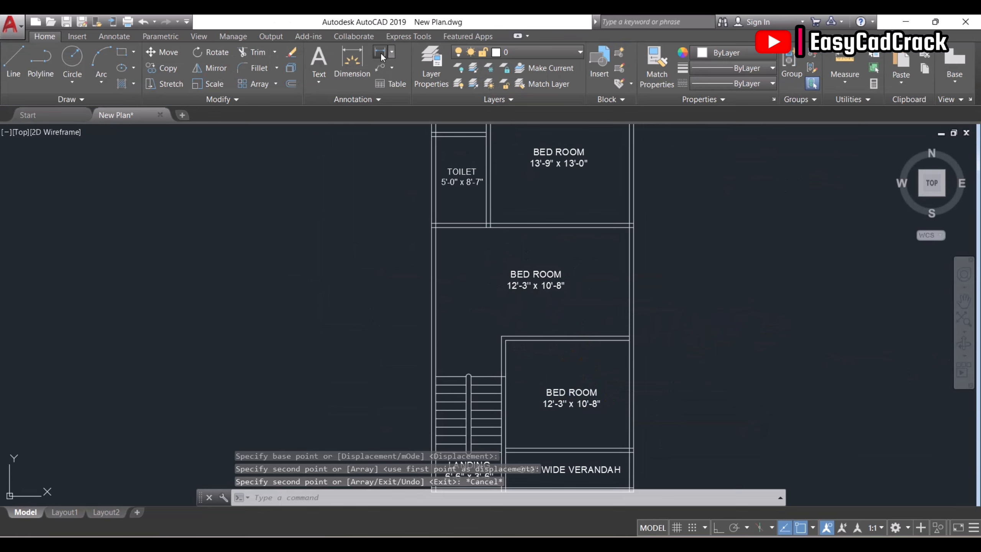
- Add a linear dimension across the inner width of the space between the two bedrooms
click(381, 56)
scroll(460, 280, up, 2)
click(423, 339)
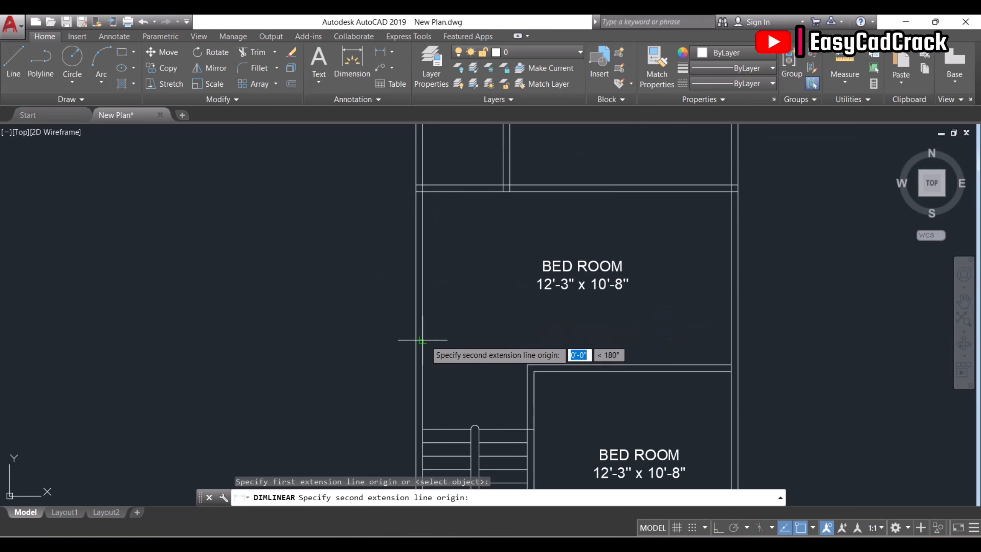
click(736, 340)
click(733, 340)
- Add a vertical linear dimension for the depth between the lower bedroom's upper wall and the partition above it
key(Return)
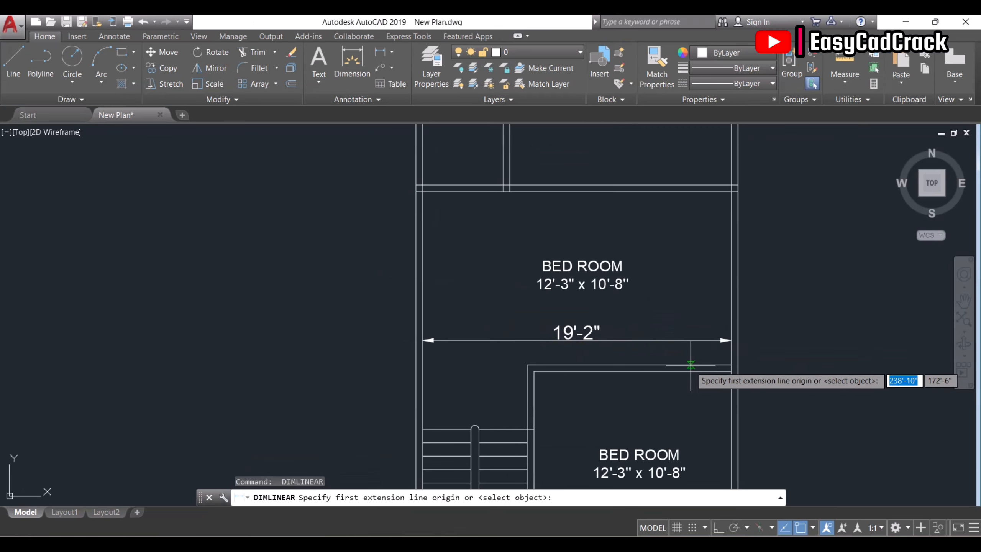
click(650, 364)
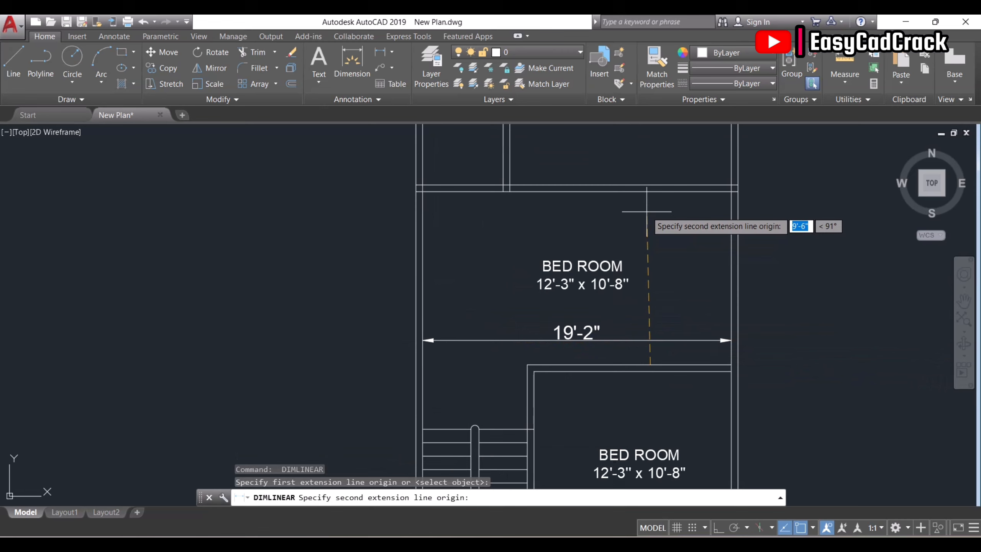
click(650, 191)
click(650, 224)
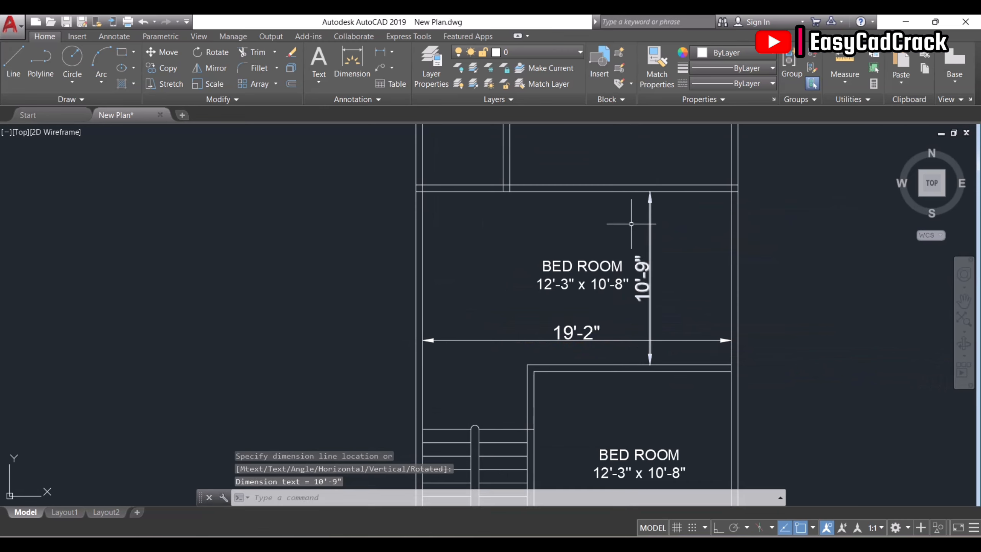
- Move the copied bedroom label in the middle space slightly left and up, clear of the vertical dimension
click(593, 252)
click(589, 257)
key(Return)
click(591, 235)
click(558, 226)
key(Escape)
- Change the size line of the middle space's label to 19'-2" x 10'-9"
click(554, 252)
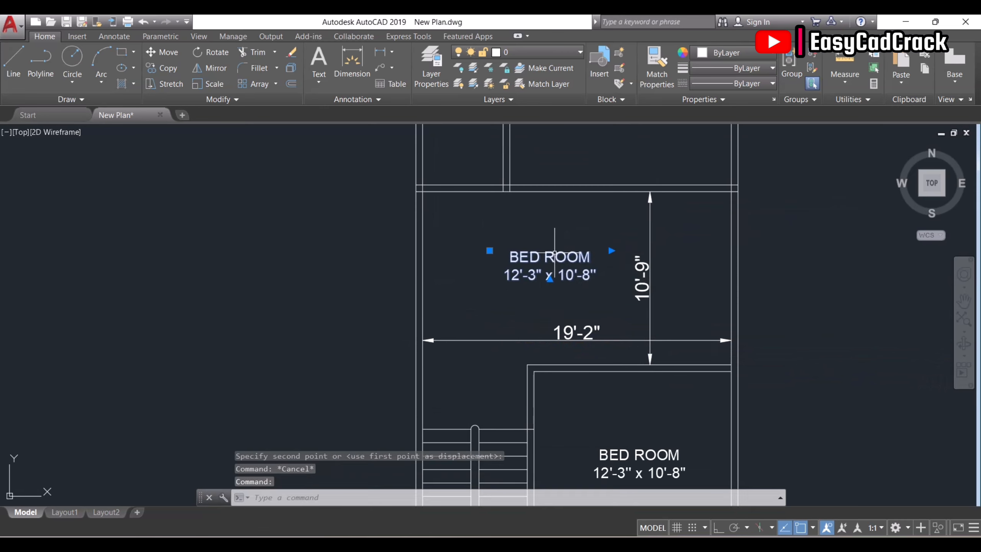
double_click(555, 252)
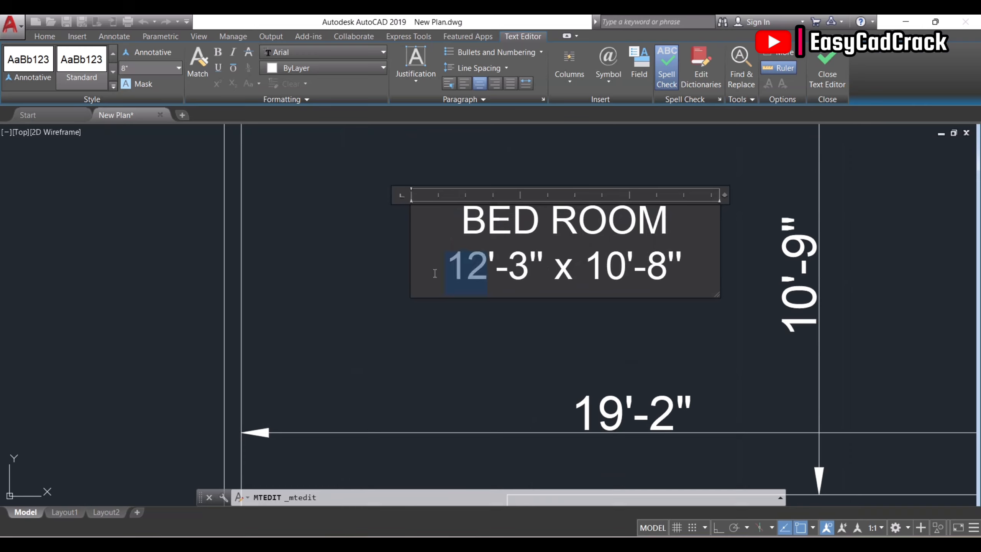
text(19)
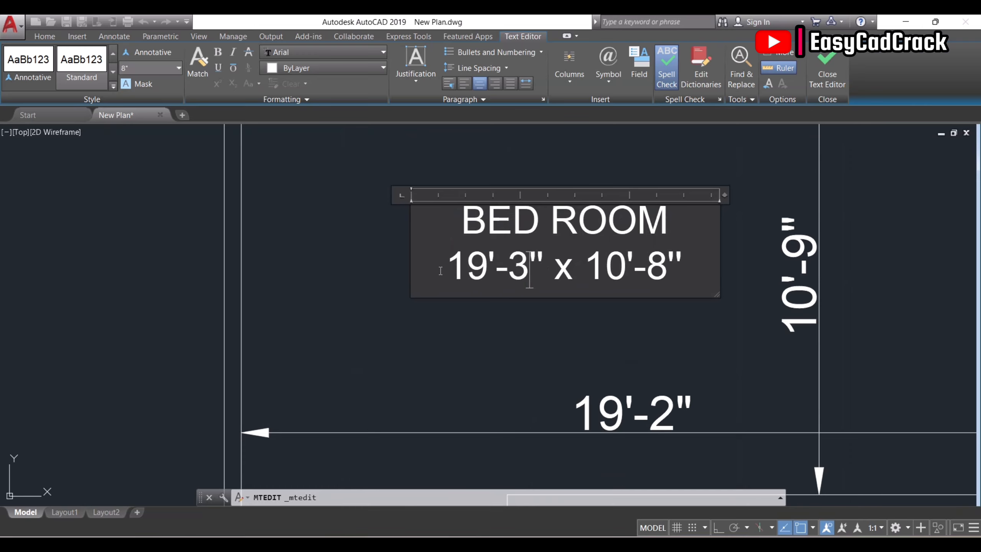
key(BackSpace)
text(2)
key(BackSpace)
text(9)
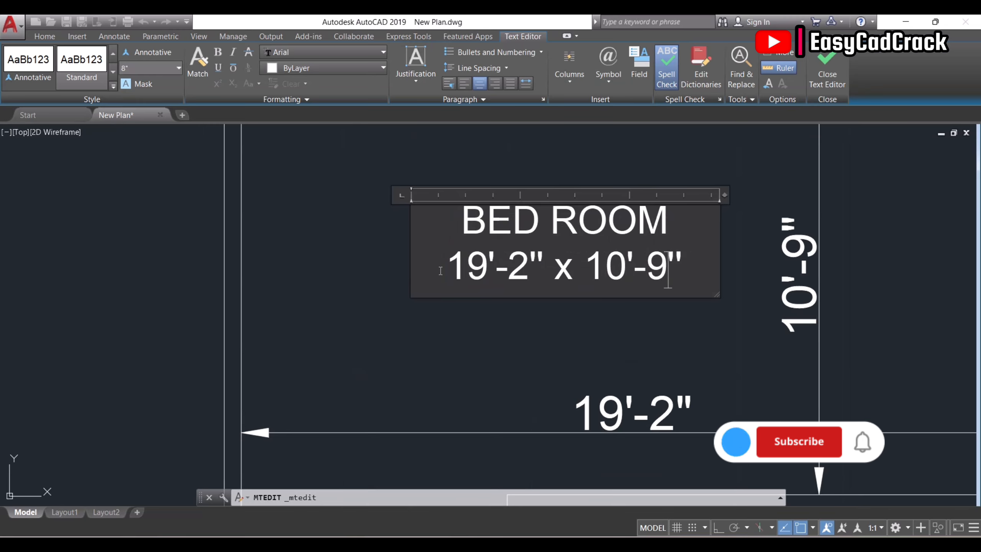
- Replace BED ROOM with Kitchen cum Dining Space in the middle space's label
triple_click(498, 219)
text(K)
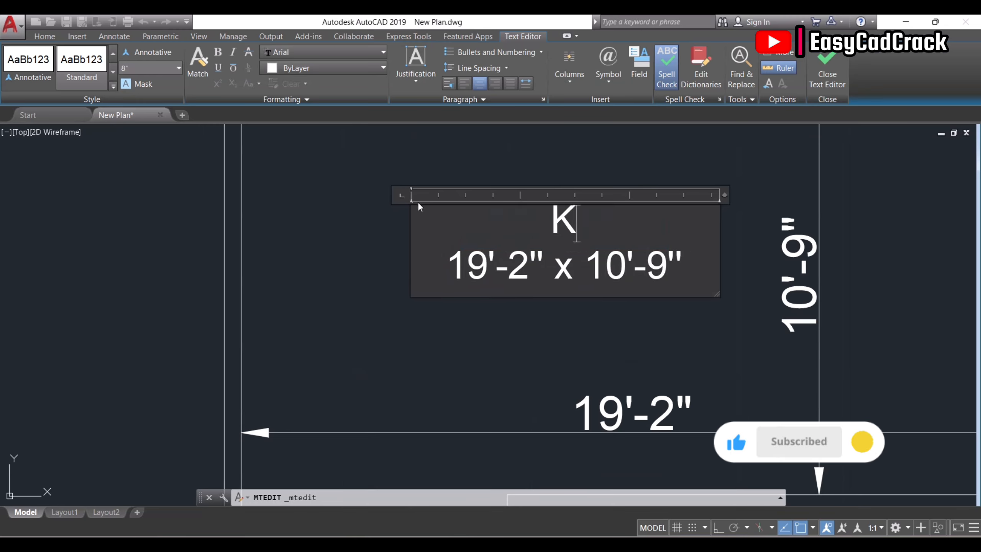
text(itchen c)
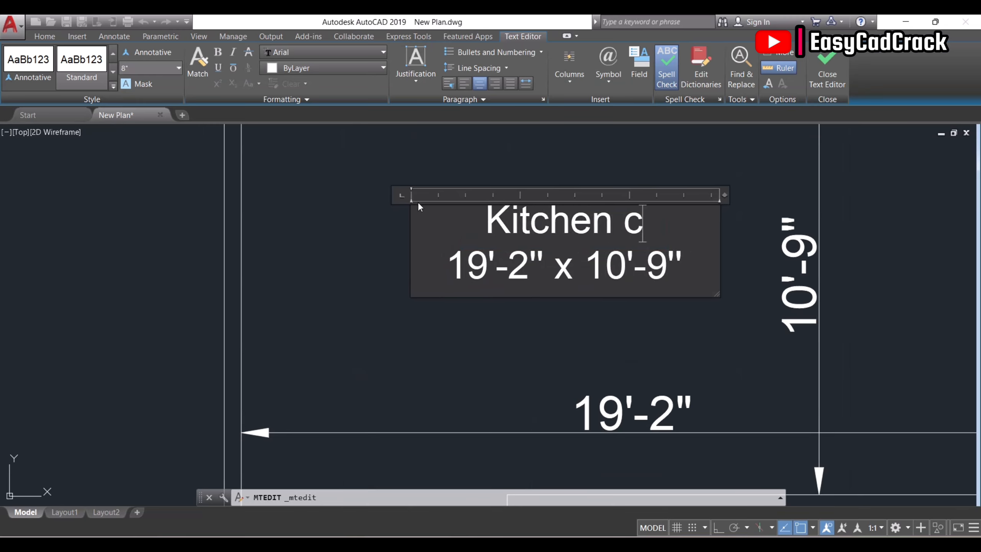
text(um Dininh)
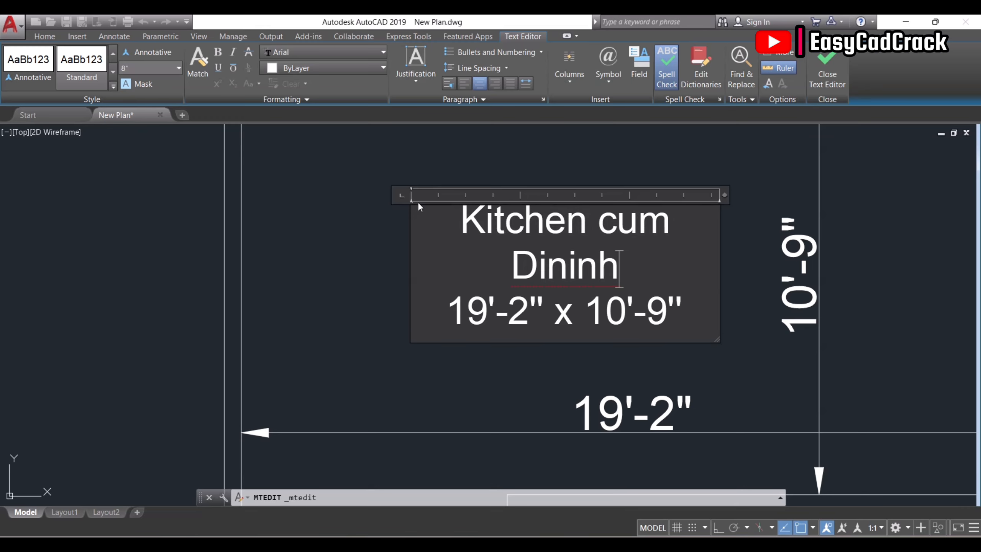
key(BackSpace)
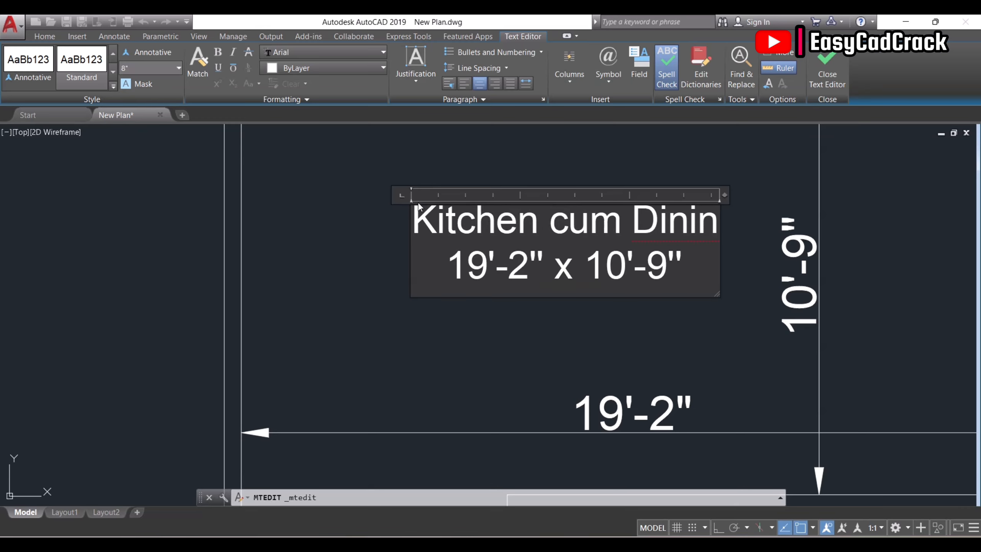
text(g Spa)
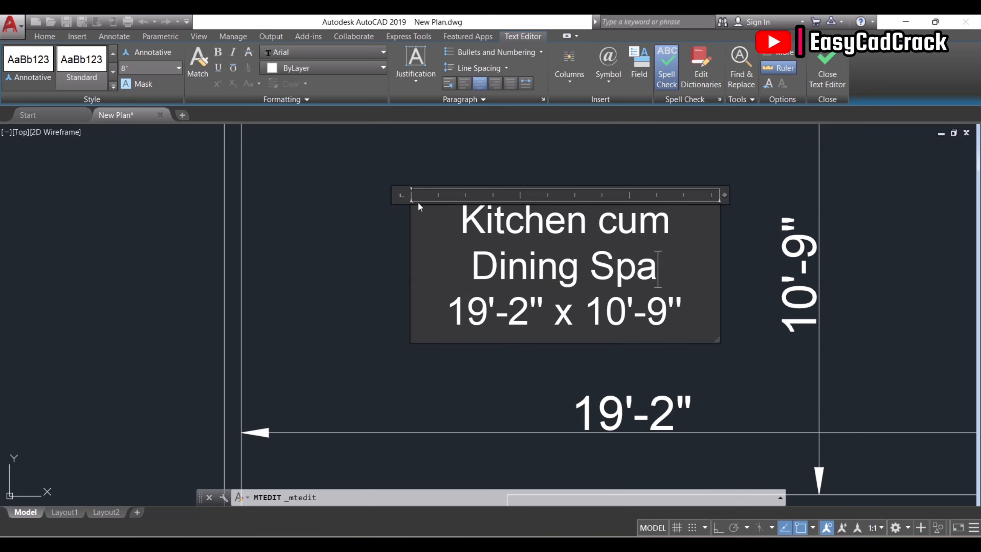
text(ce)
- Widen the Kitchen cum Dining Space label so the name fits on one line and move it left, clear of the vertical dimension
scroll(320, 234, down, 2)
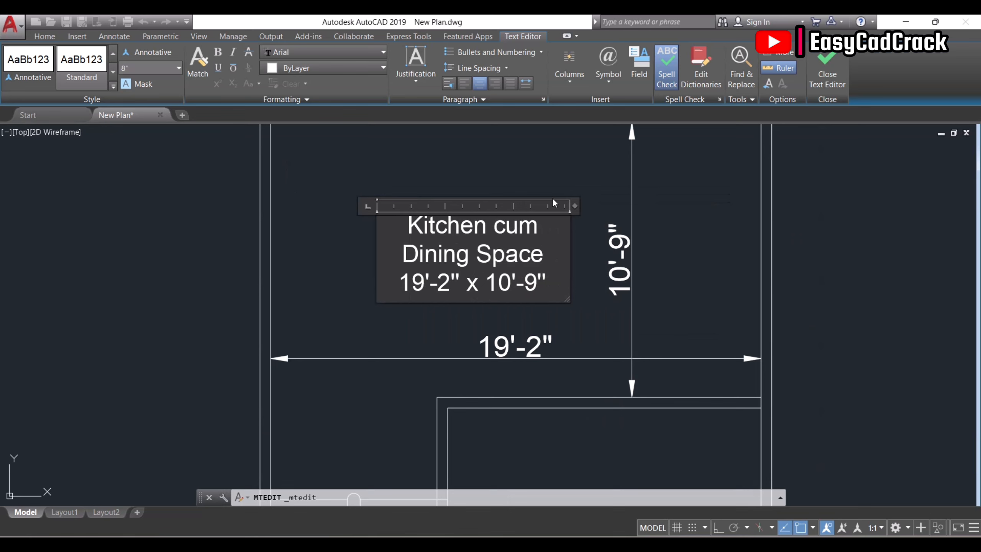
drag(575, 206, 751, 206)
click(504, 171)
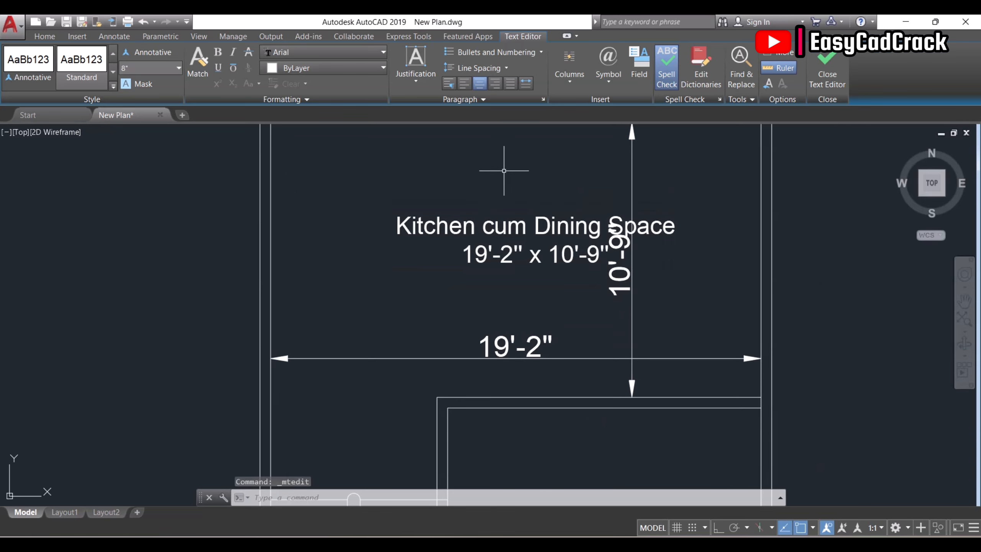
text(m)
key(Return)
click(509, 179)
click(475, 245)
key(Return)
click(505, 175)
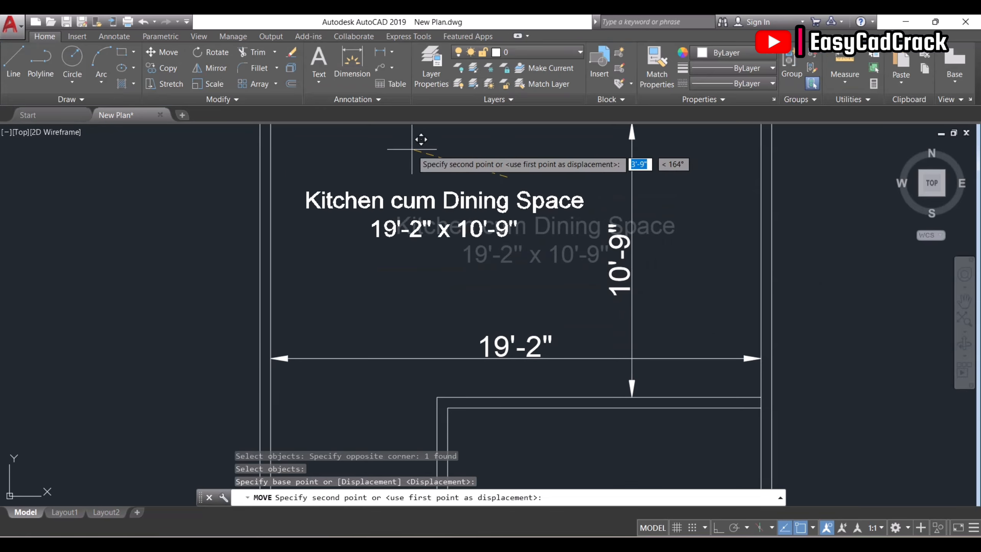
click(437, 149)
- Erase the horizontal and vertical dimensions in the kitchen and dining space
click(633, 339)
click(602, 363)
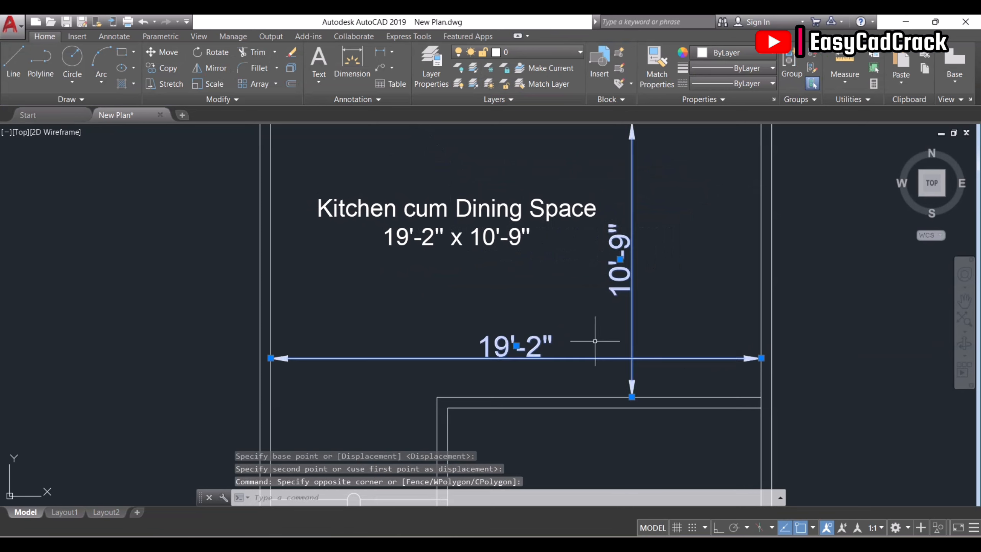
key(Delete)
- Offset the kitchen's upper wall line downward and its right inner wall line inward by 24 inches
scroll(590, 361, down, 5)
scroll(623, 296, up, 6)
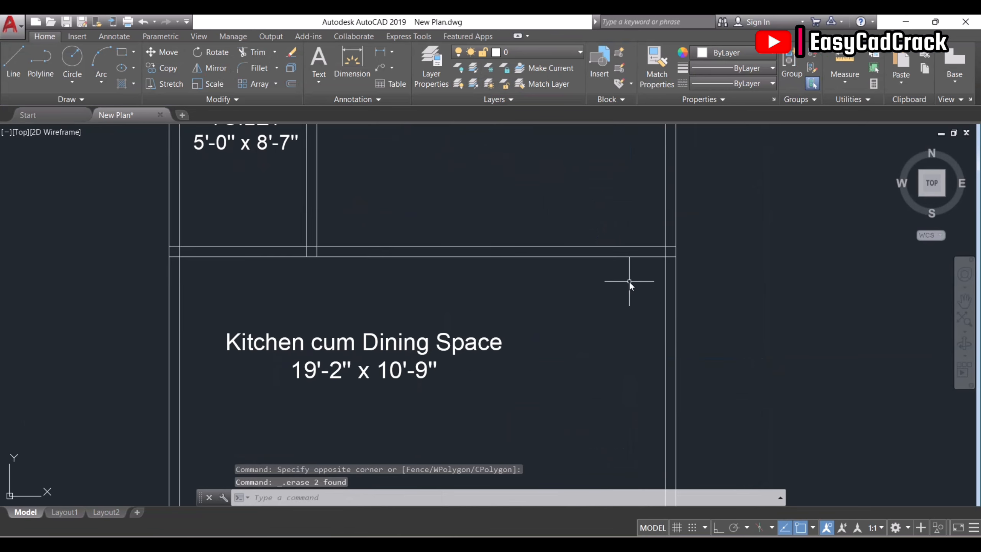
text(o)
key(Return)
text(24)
key(Return)
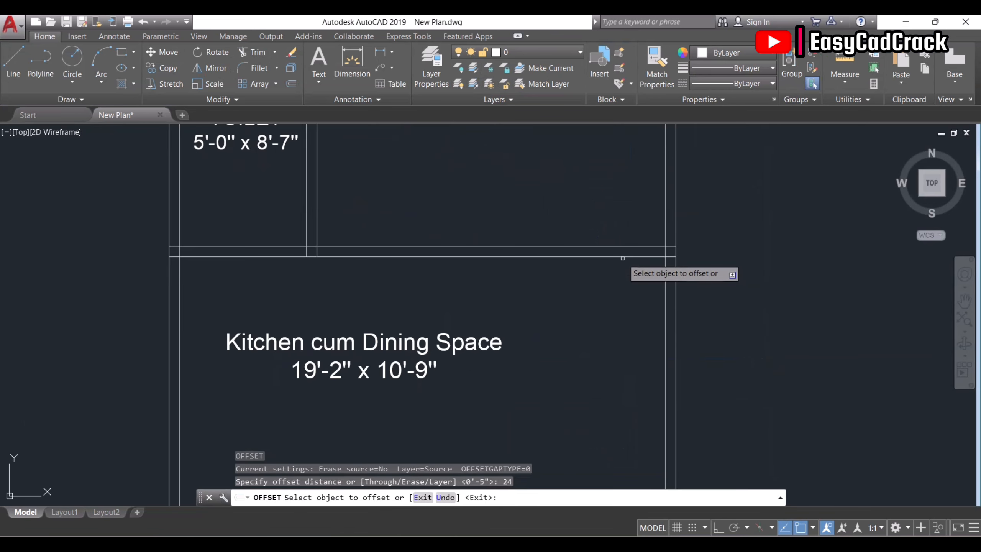
click(622, 257)
click(627, 306)
click(665, 343)
click(618, 348)
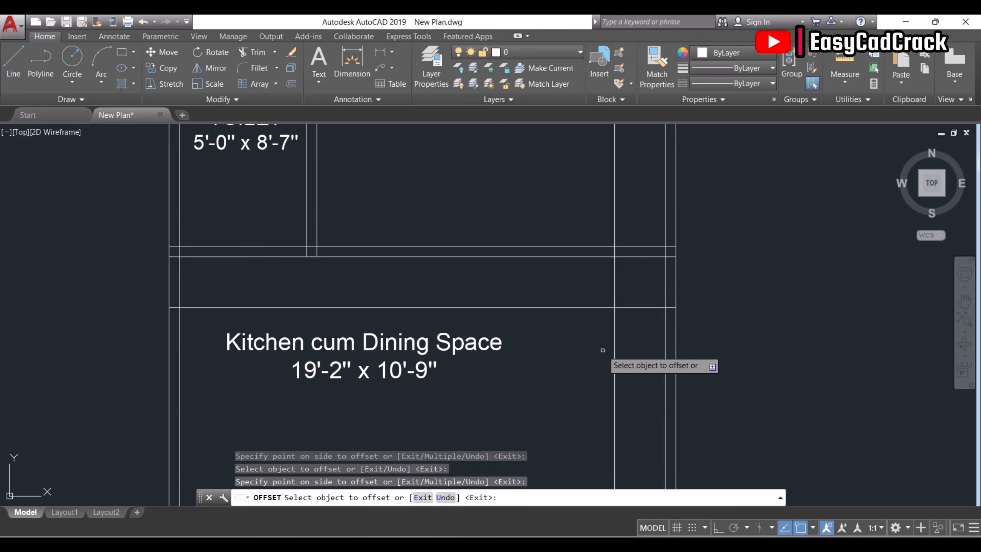
- Draw a line 36 inches left from the intersection of the two kitchen offset lines, then up to the upper wall line
key(Escape)
text(l)
key(Return)
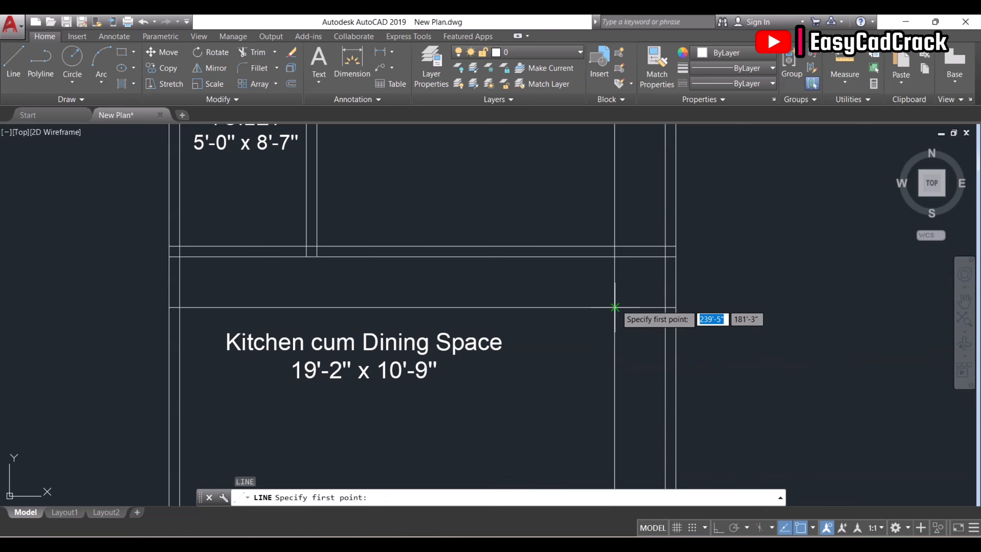
click(615, 308)
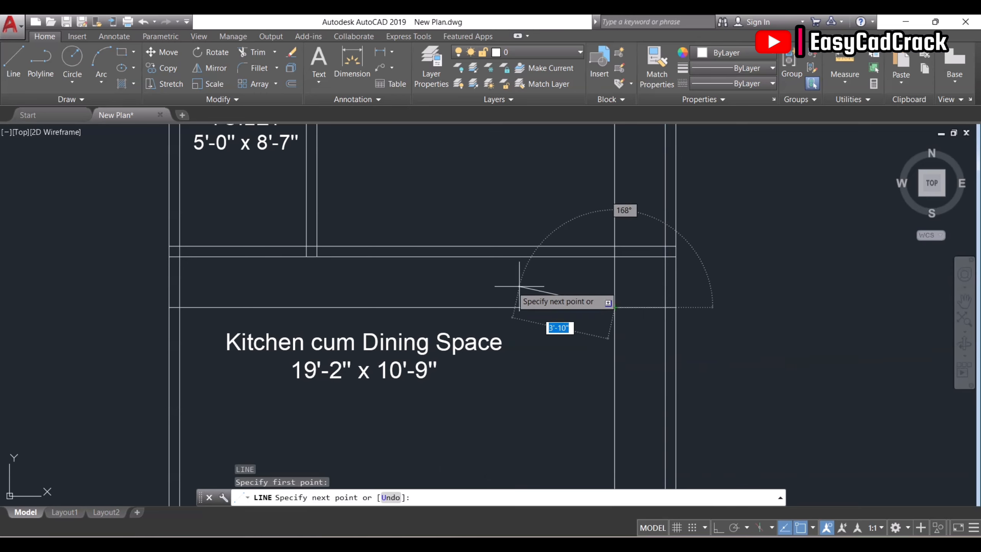
click(720, 527)
text(36)
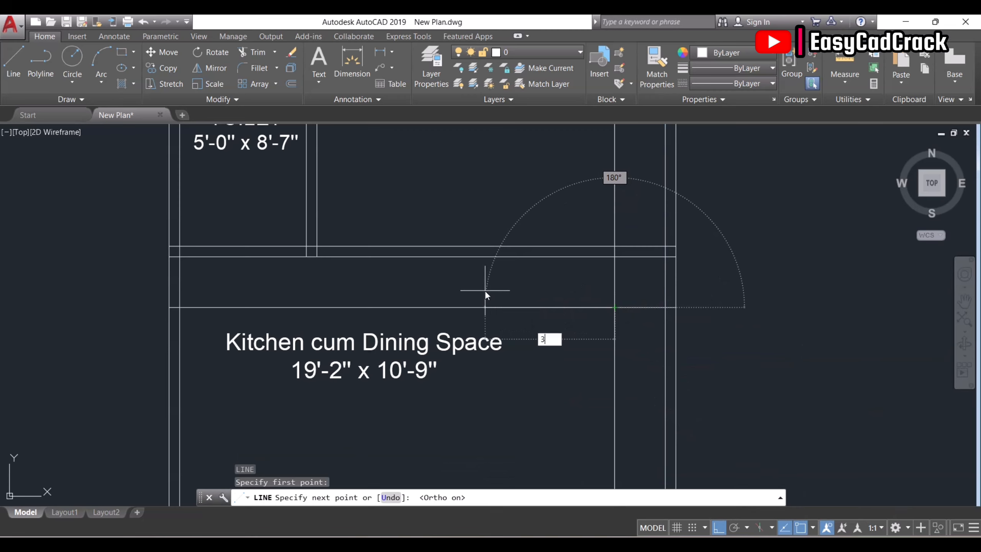
key(Return)
click(533, 257)
key(Escape)
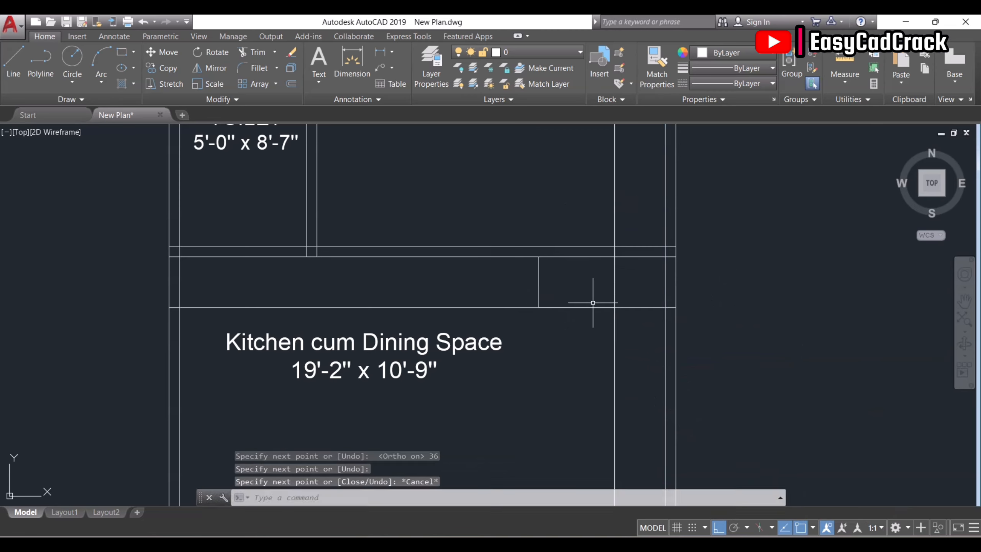
- Draw a line 36 inches down from the same offset intersection, then across to the kitchen's right inner wall line
key(Return)
click(615, 308)
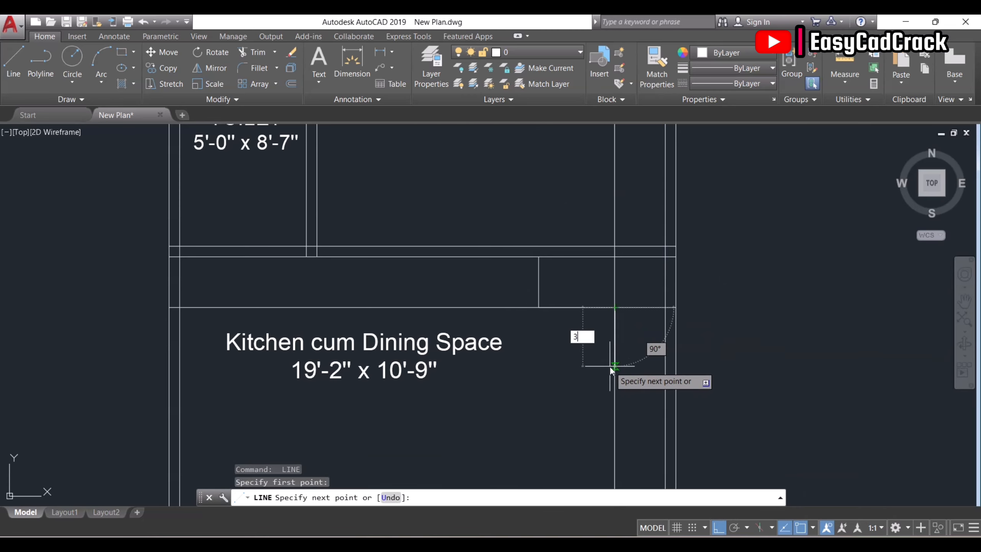
text(36)
key(Return)
click(664, 383)
key(Escape)
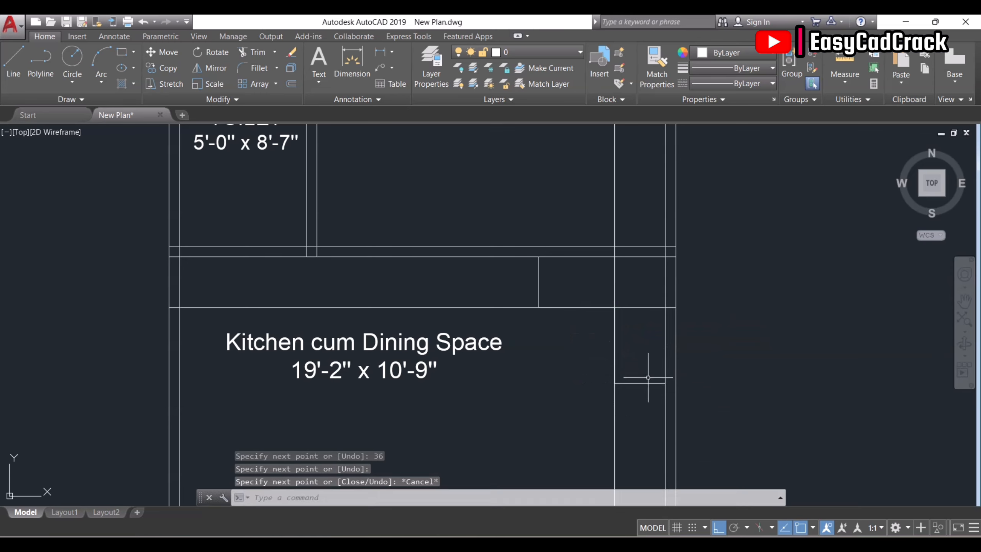
- Trim the horizontal kitchen offset line to the left of the counter's short vertical end line
text(tr)
key(Return)
key(Return)
click(536, 291)
click(526, 321)
key(Escape)
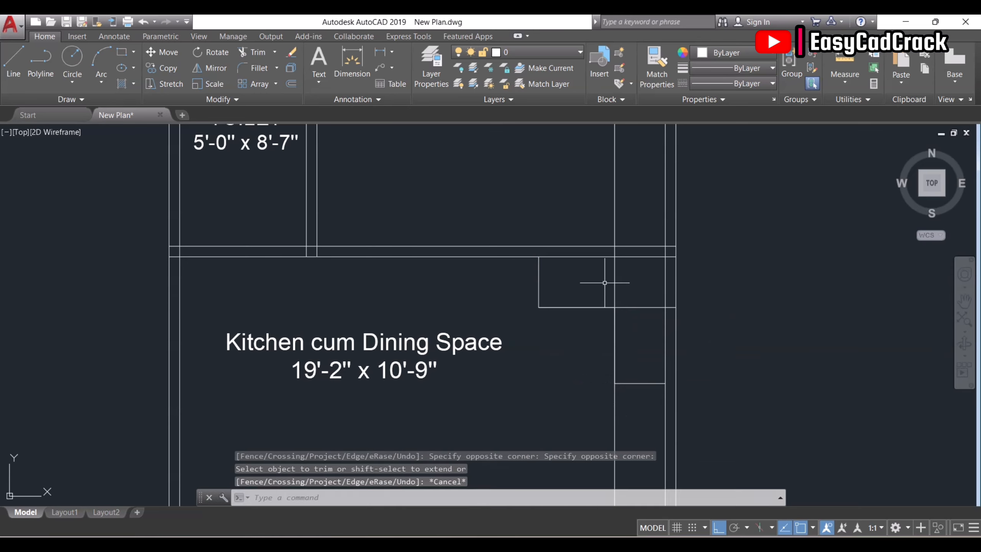
- Trim the vertical kitchen offset line above the kitchen's upper wall, using the wall line as cutting edge
key(Return)
click(626, 257)
key(Return)
click(626, 250)
click(592, 209)
key(Escape)
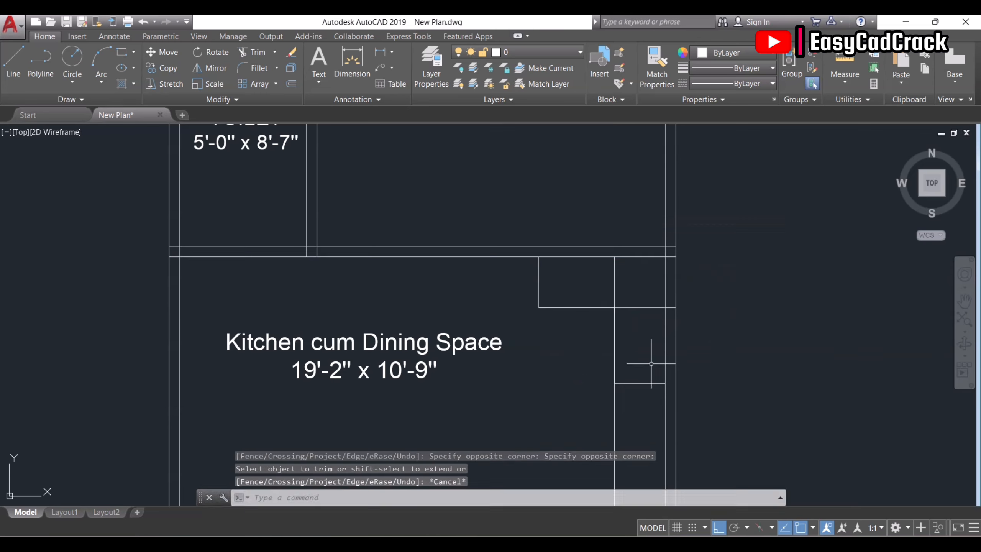
- Trim the vertical kitchen offset line below the counter's lower end line
key(Return)
click(652, 394)
click(632, 370)
click(608, 416)
key(Escape)
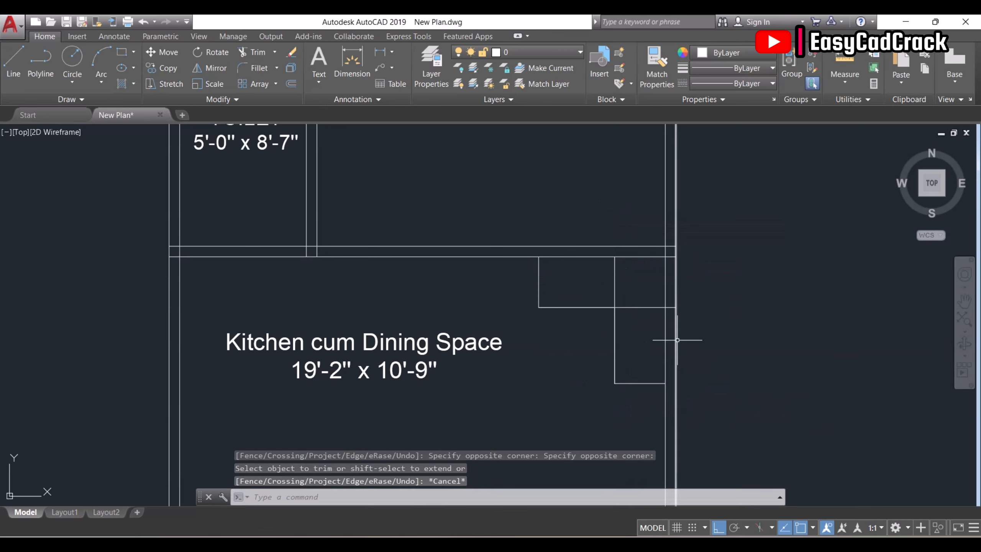
- Trim the offset line segments inside the counter's corner, leaving only the L-shaped counter edge
key(Return)
click(640, 329)
click(609, 294)
key(Return)
click(611, 289)
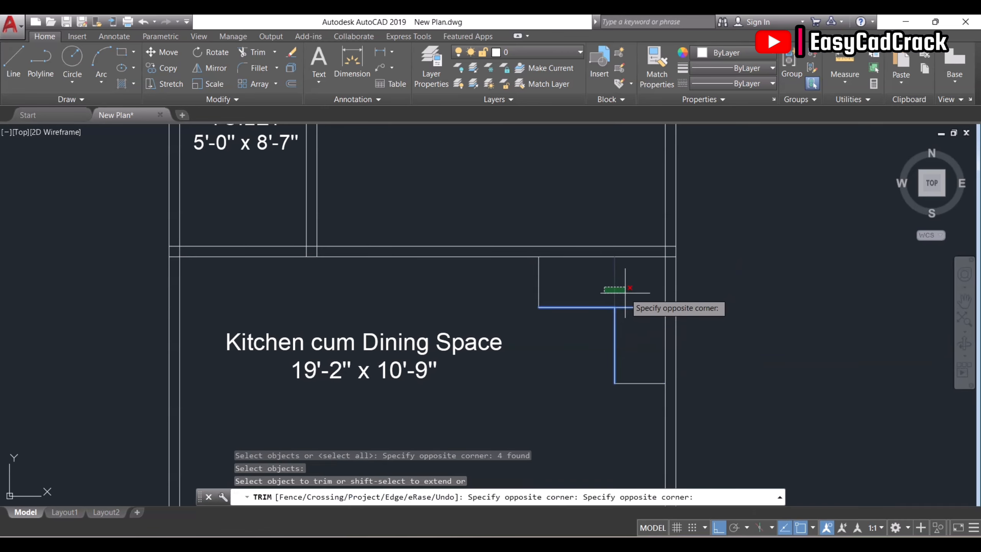
click(629, 296)
key(Escape)
- Save the floor plan drawing
scroll(653, 259, down, 4)
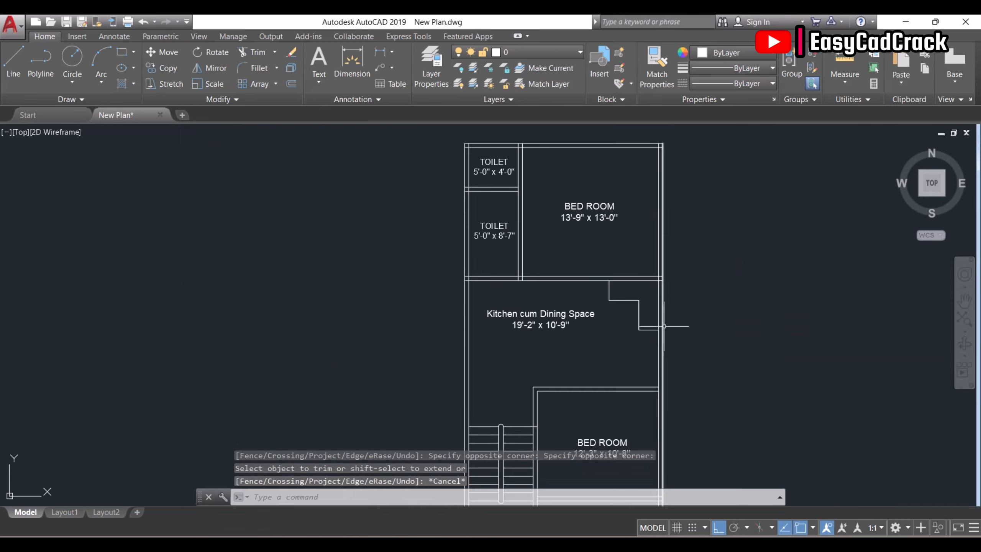
scroll(664, 324, down, 2)
mouse_move(665, 318)
middle_down()
mouse_move(667, 279)
mouse_move(644, 269)
middle_up()
key(ctrl+s)
scroll(661, 304, up, 2)
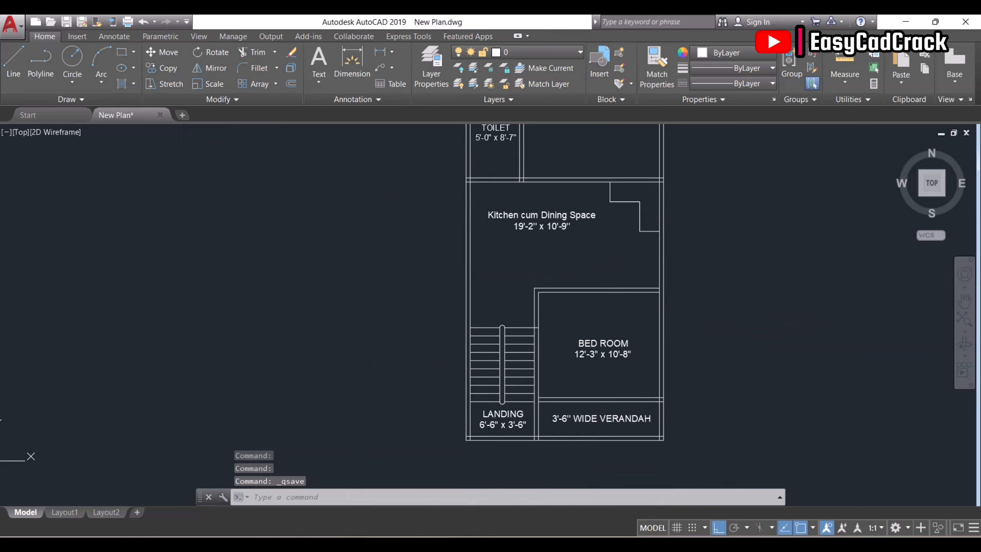
middle_drag(607, 310, 637, 398)
middle_drag(573, 335, 601, 372)
text(l)
key(Return)
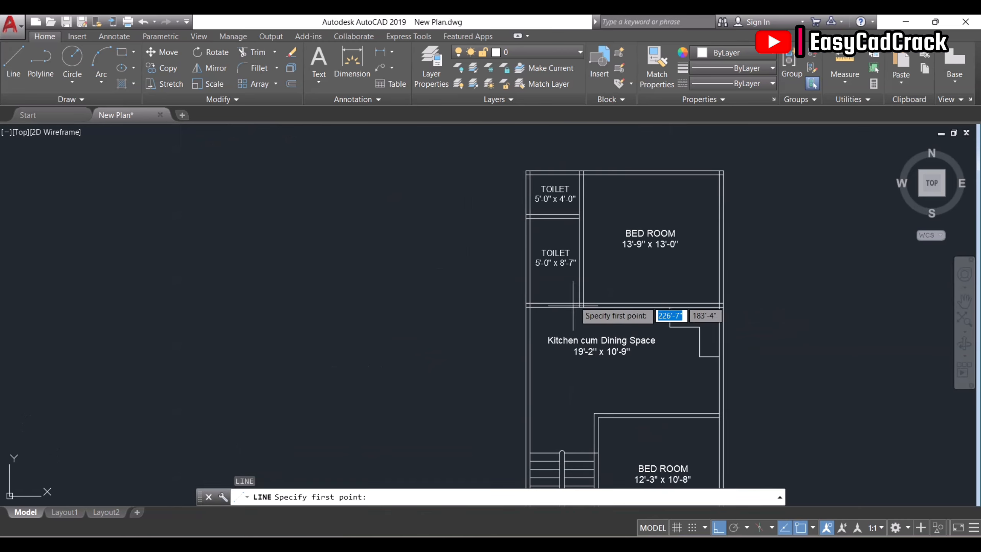
scroll(571, 199, up, 6)
scroll(577, 261, down, 4)
key(Escape)
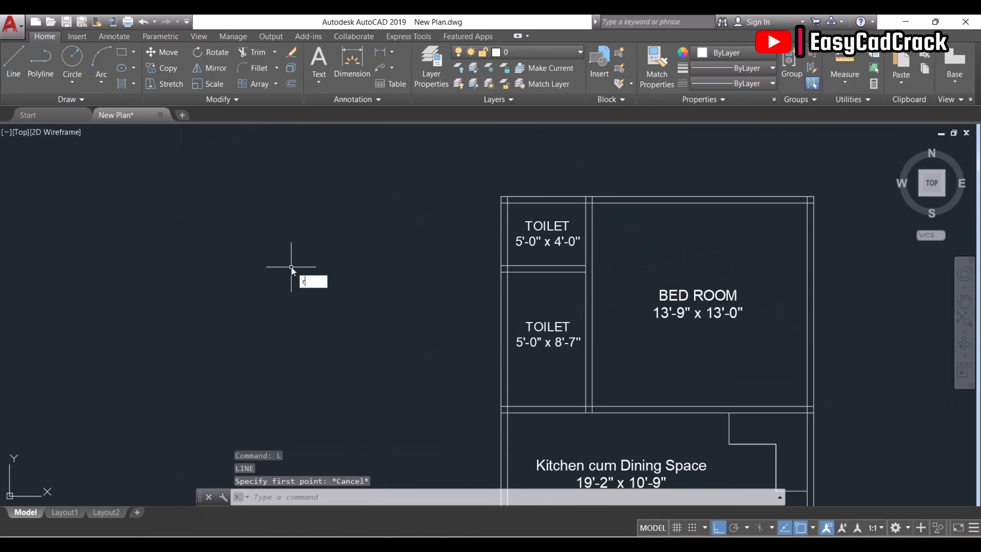
- Draw a 10" by 10" rectangle in the empty area beside the toilets, outside the plan
text(rec)
key(Return)
click(310, 252)
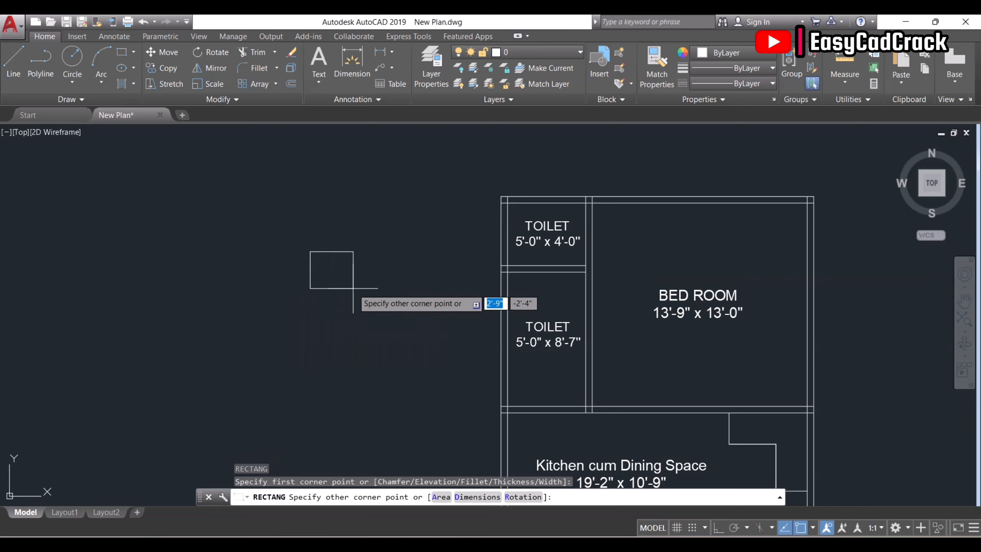
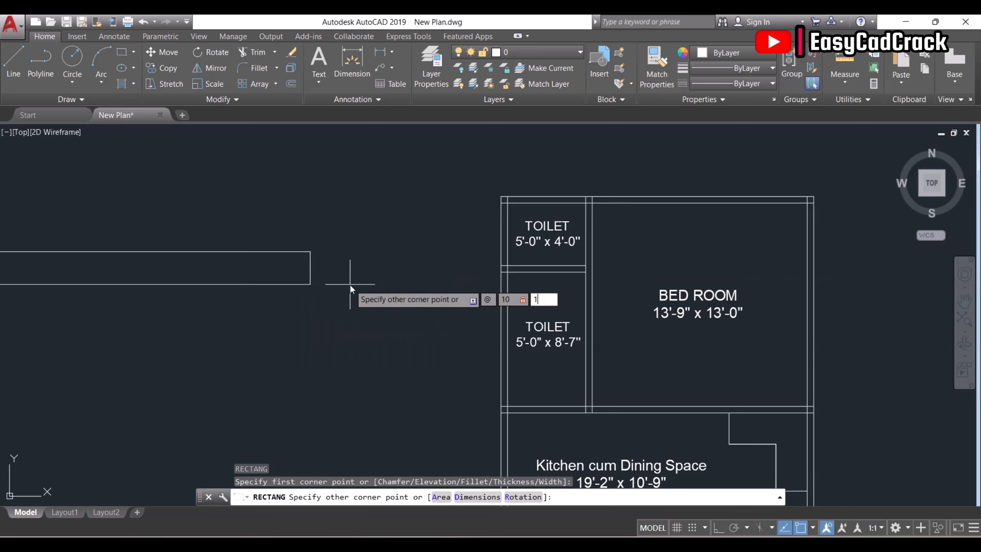
key(Return)
- Hatch the small square with the SOLID pattern
text(h)
key(Return)
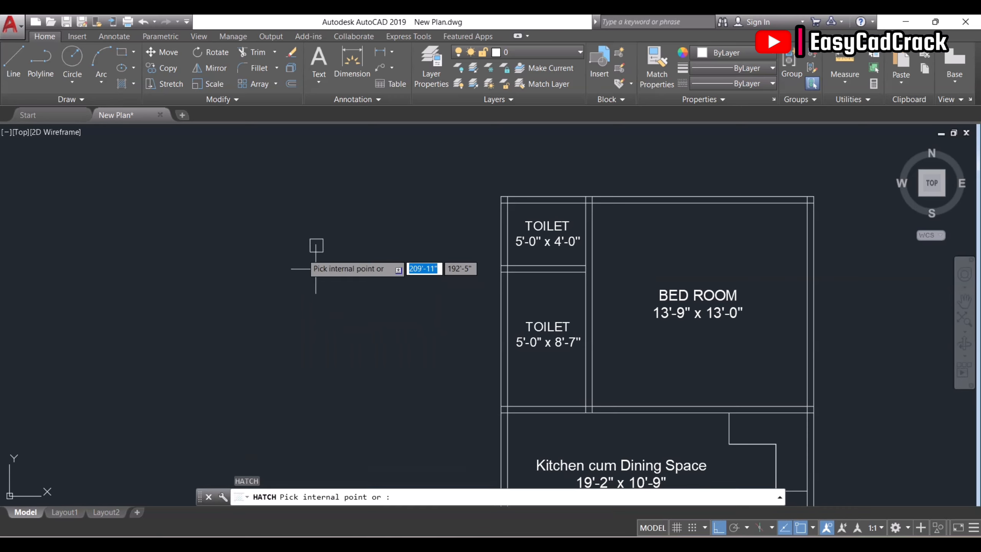
scroll(316, 245, up, 2)
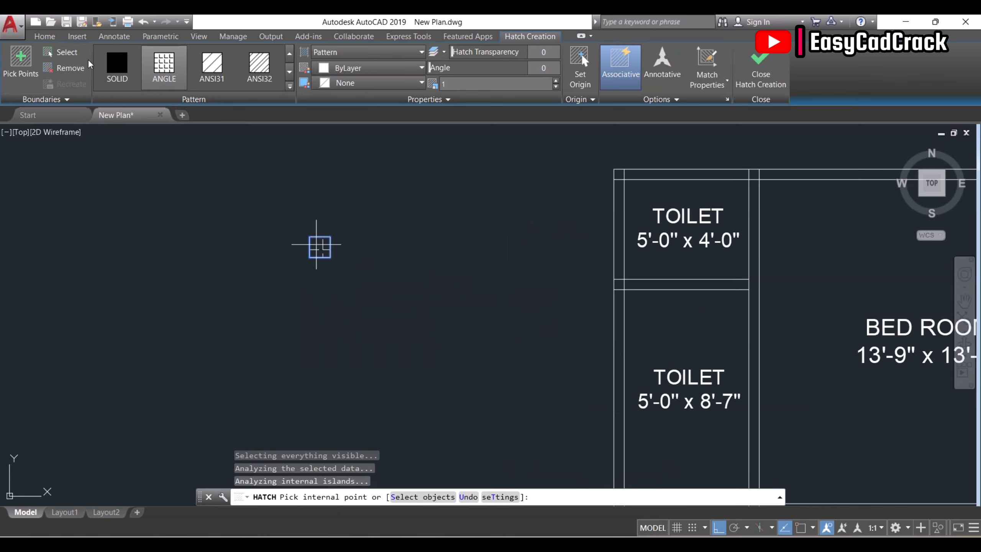
click(116, 65)
key(Escape)
key(Escape)
- Copy the filled square from its upper-left corner to the plan's outer upper-left corner at the small toilet
text(co)
key(Return)
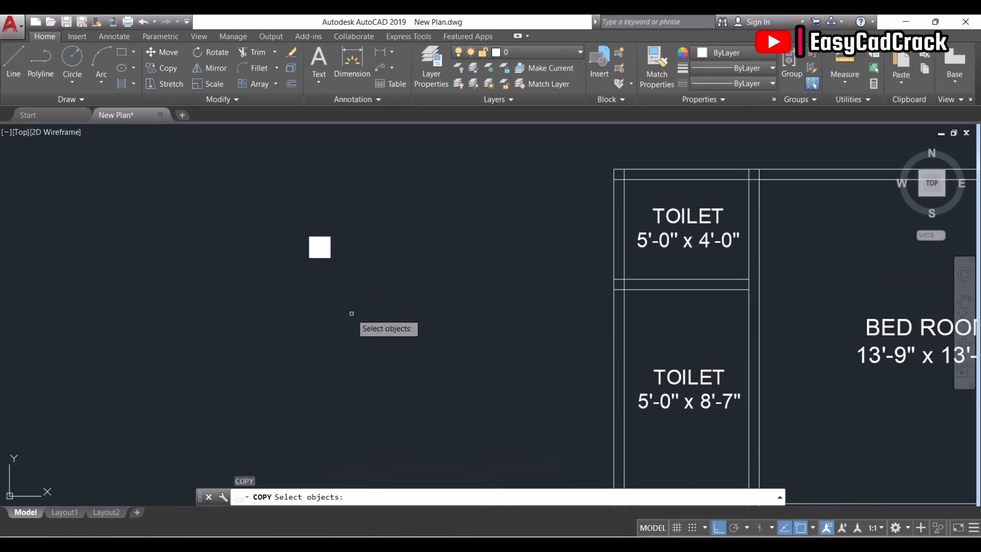
click(351, 313)
click(246, 203)
key(Return)
click(310, 236)
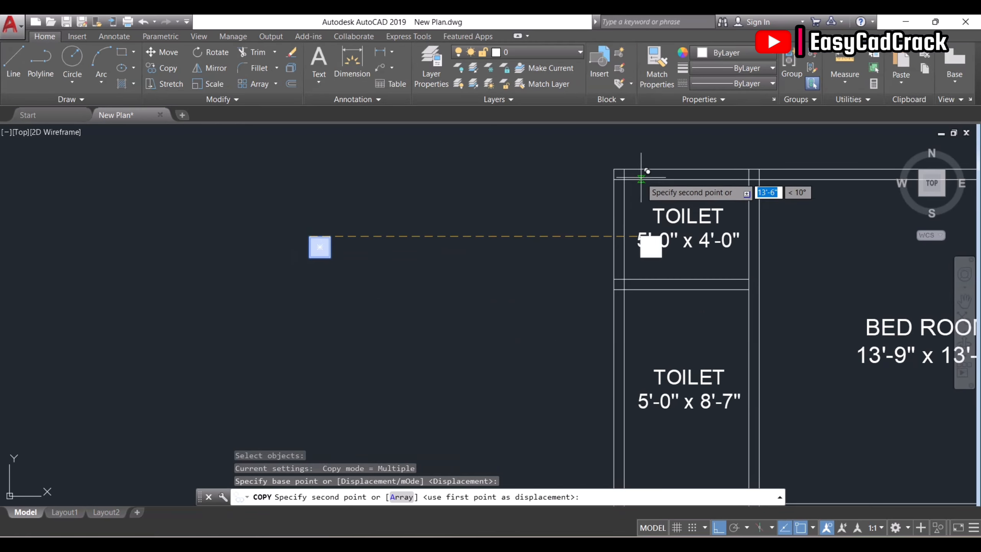
click(614, 169)
key(Escape)
- Copy the corner column along the top wall to the outer upper-right corner of the 13'-9" x 13'-0" bedroom
scroll(372, 302, down, 2)
key(Return)
scroll(531, 226, up, 2)
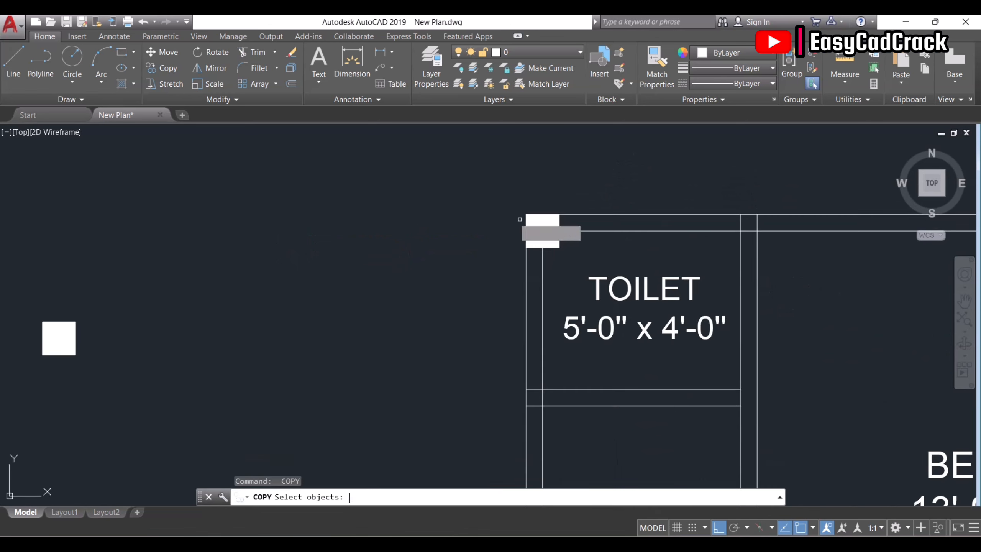
click(514, 200)
click(574, 253)
key(Return)
click(559, 246)
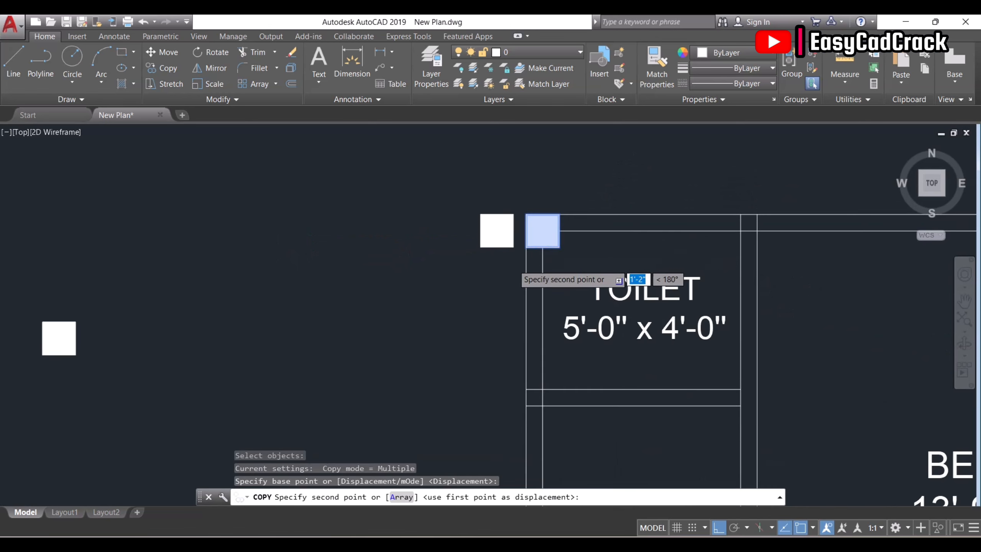
scroll(548, 251, down, 4)
scroll(830, 261, up, 4)
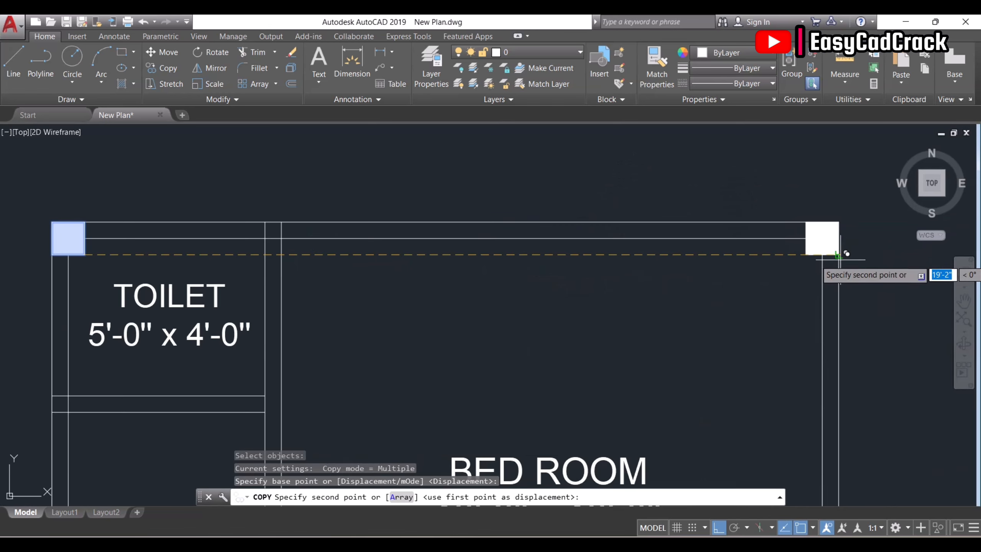
click(838, 255)
key(Escape)
- Copy both top columns straight down onto the wall between the upper bedroom and the kitchen, flush with its lower face
scroll(731, 265, down, 4)
middle_drag(720, 294, 642, 255)
key(Return)
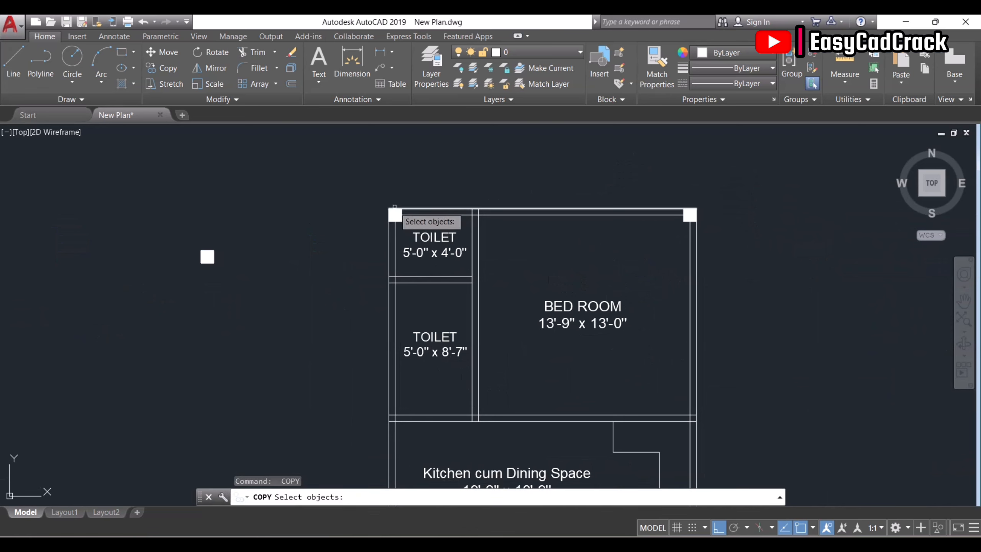
click(412, 219)
click(655, 193)
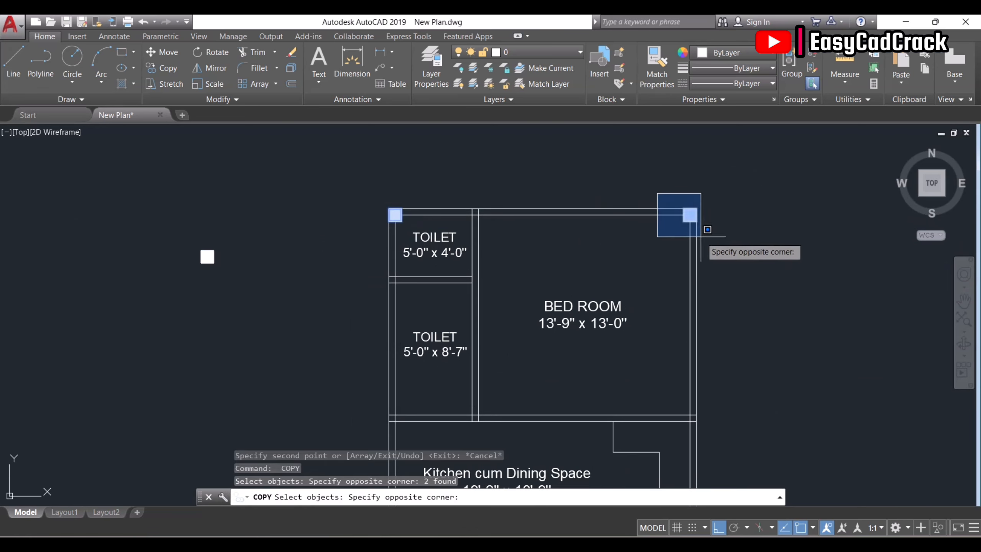
click(698, 226)
key(Return)
click(683, 221)
scroll(685, 410, up, 4)
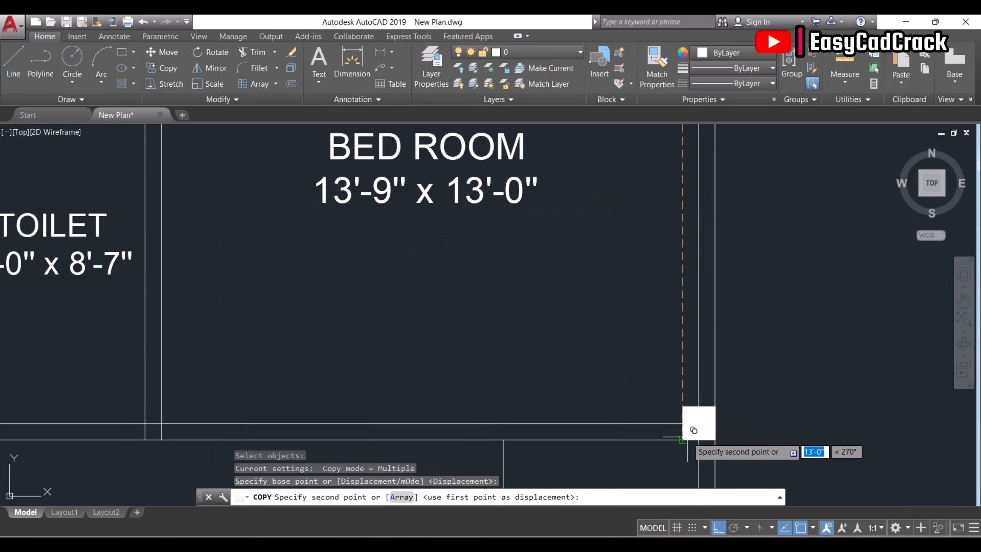
click(683, 440)
- Place another copy of the column pair at the plan's bottom corners, beside the landing and the verandah
scroll(683, 440, down, 5)
scroll(635, 236, up, 5)
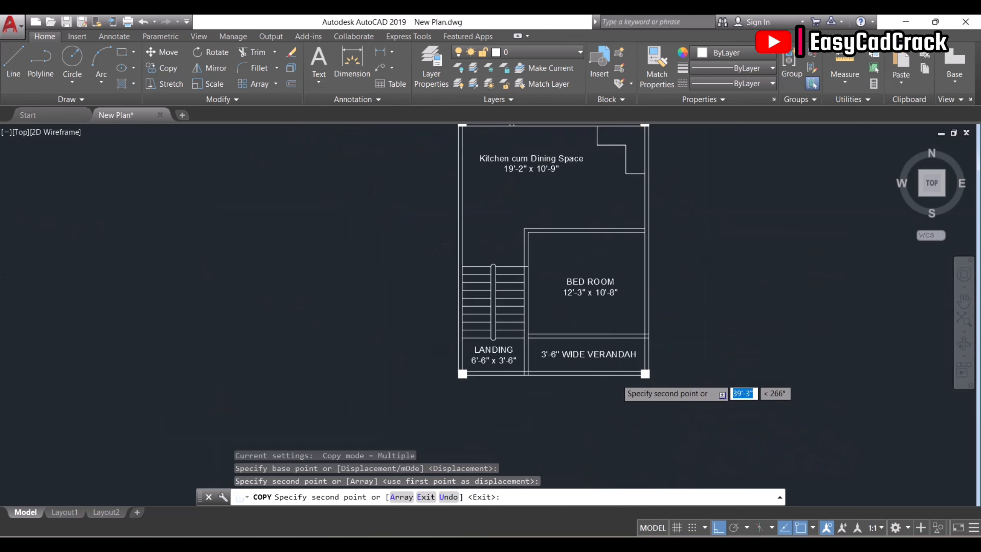
click(672, 374)
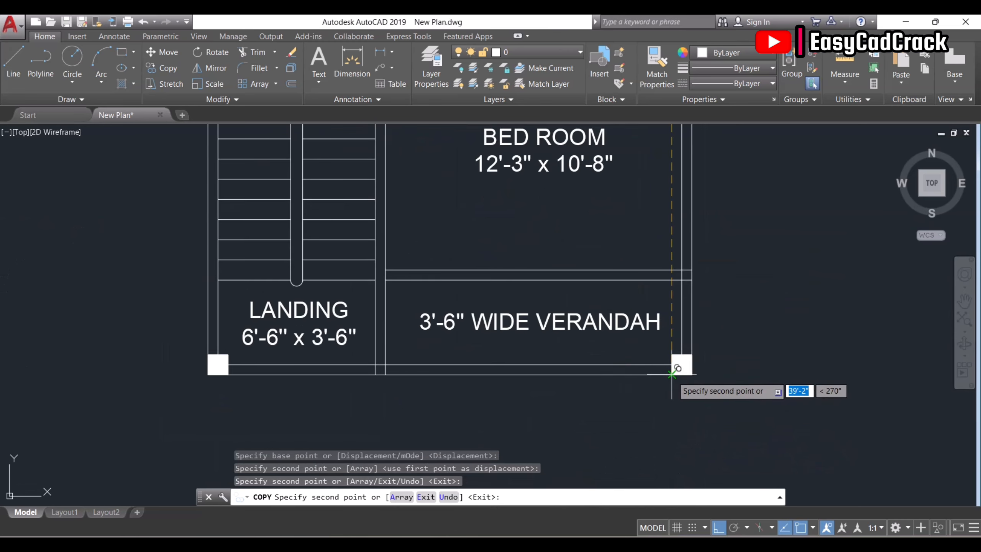
- Place one more copy of the column pair level with the wall between the kitchen and the lower bedroom
scroll(457, 417, down, 2)
middle_drag(540, 244, 556, 340)
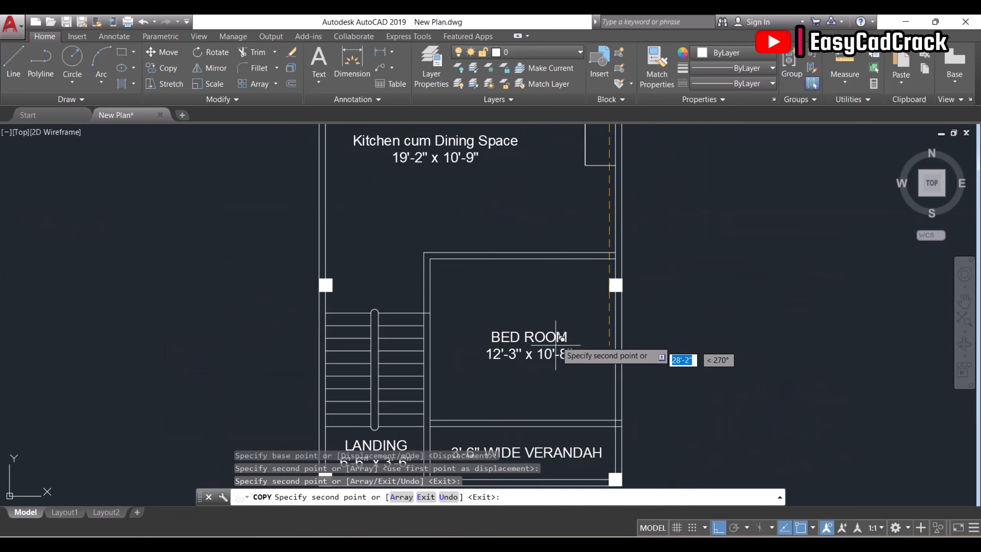
scroll(584, 262, up, 2)
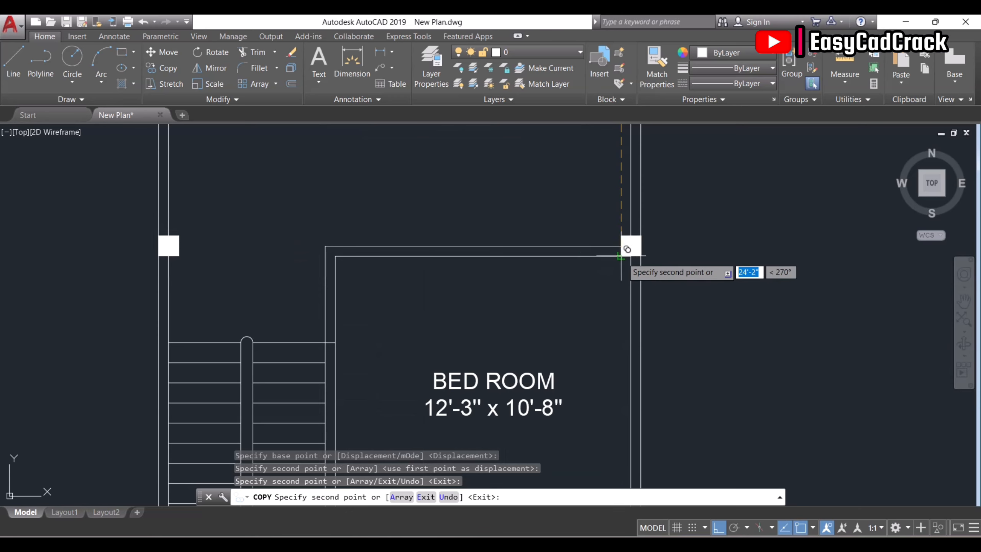
click(621, 255)
key(Escape)
- Move the two columns level with the lower bedroom's upper wall down by 5"
text(m)
key(Return)
click(134, 226)
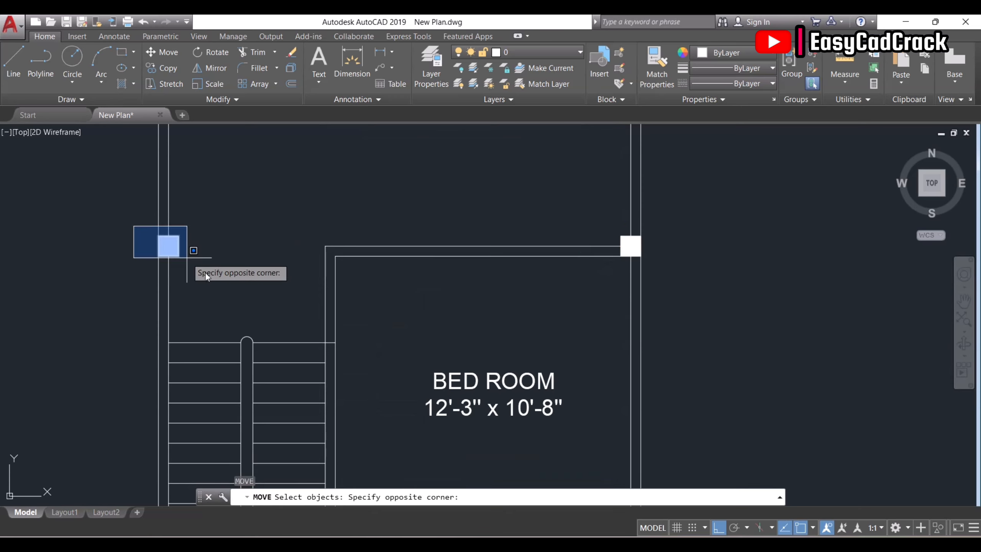
click(337, 299)
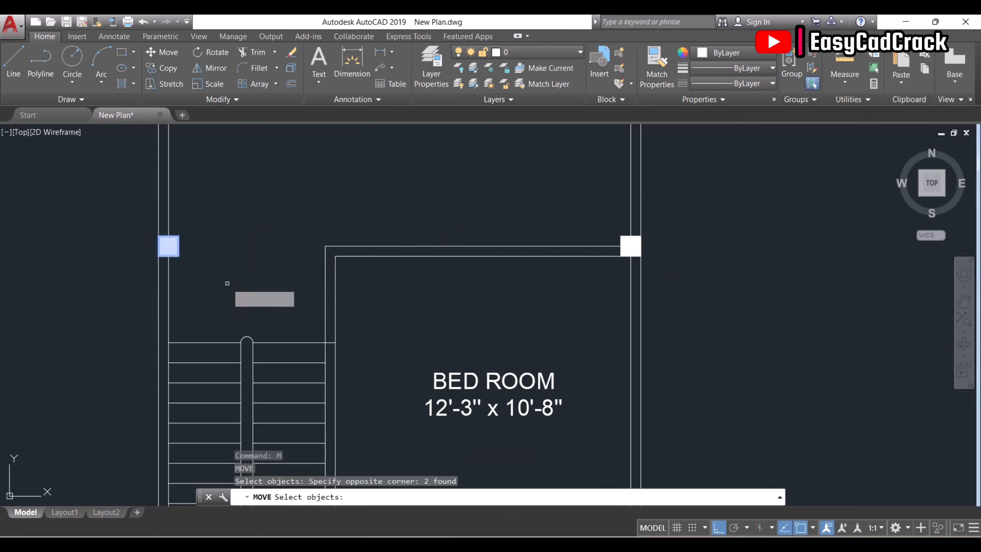
click(589, 231)
click(733, 292)
key(Return)
click(746, 279)
text(5)
key(Return)
scroll(631, 309, down, 7)
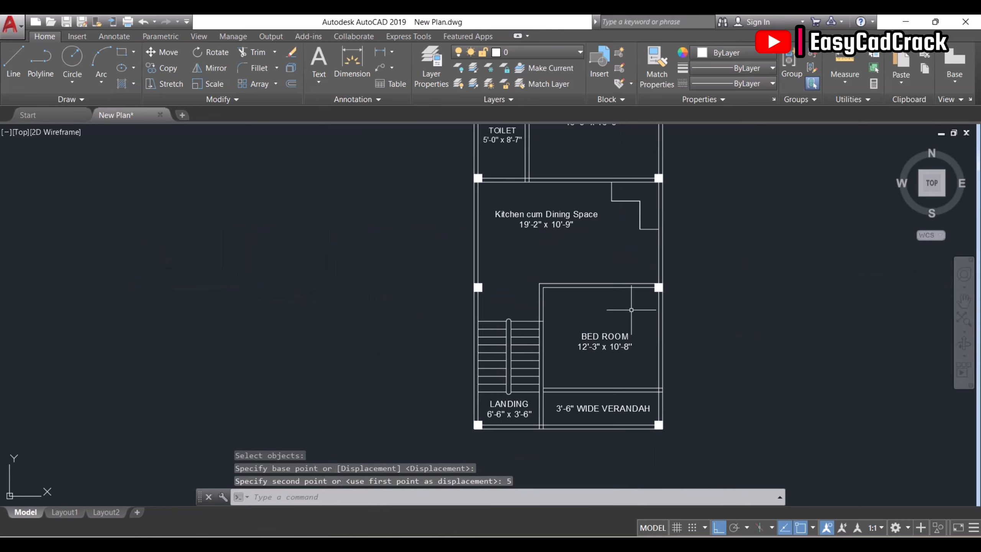
- Copy the two outer columns above the stairs and at the landing across onto the wall between the stairs and lower bedroom
key(Return)
scroll(509, 329, up, 4)
click(455, 268)
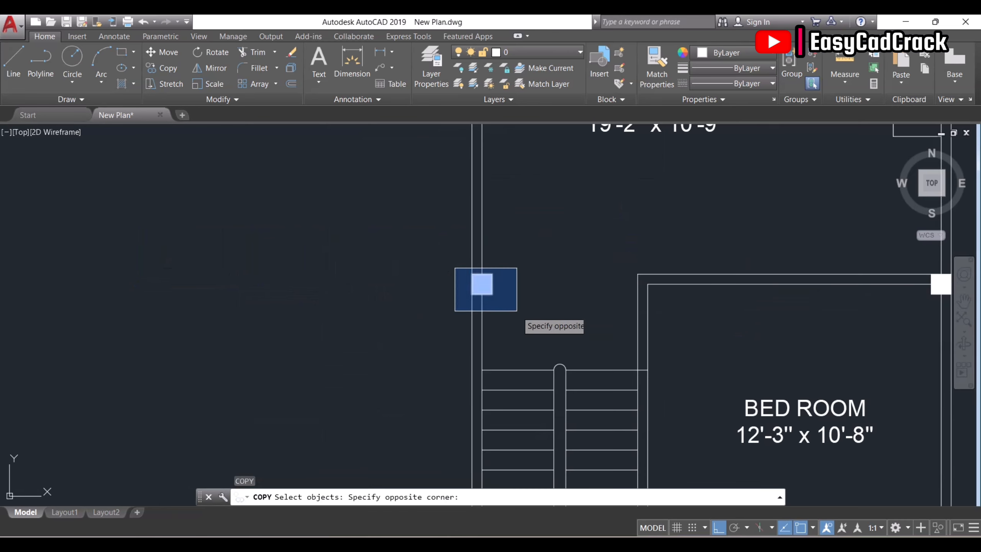
click(517, 312)
scroll(518, 312, down, 5)
scroll(502, 436, up, 4)
scroll(501, 425, up, 6)
click(510, 428)
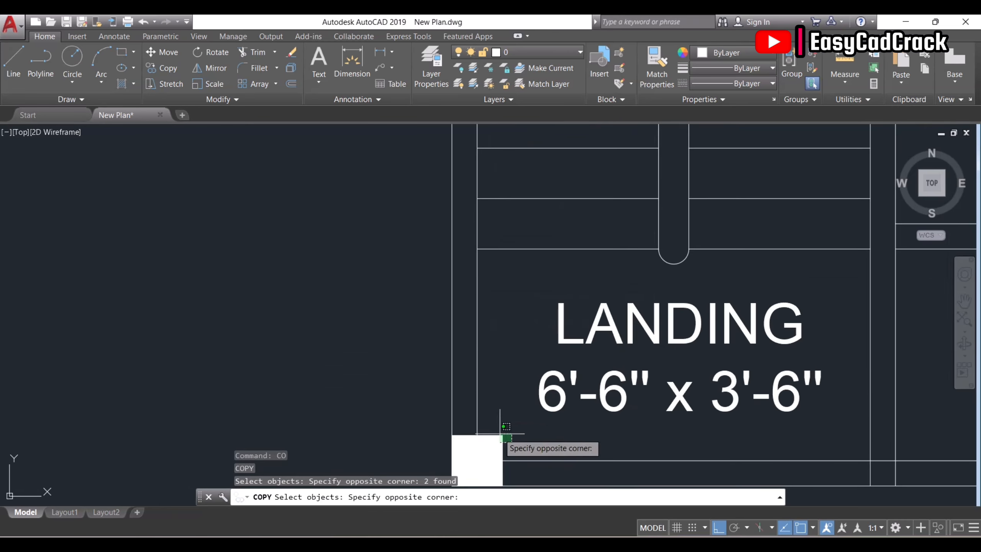
click(497, 434)
key(Return)
click(452, 435)
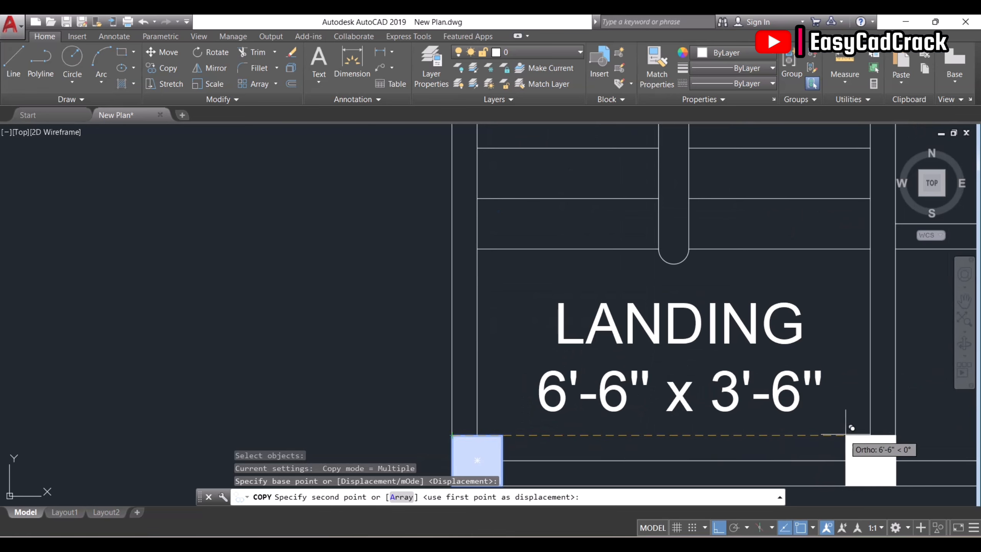
key(Escape)
- Save the drawing and delete the spare filled square outside the plan
scroll(598, 407, down, 10)
middle_drag(653, 328, 649, 402)
key(ctrl+s)
click(486, 185)
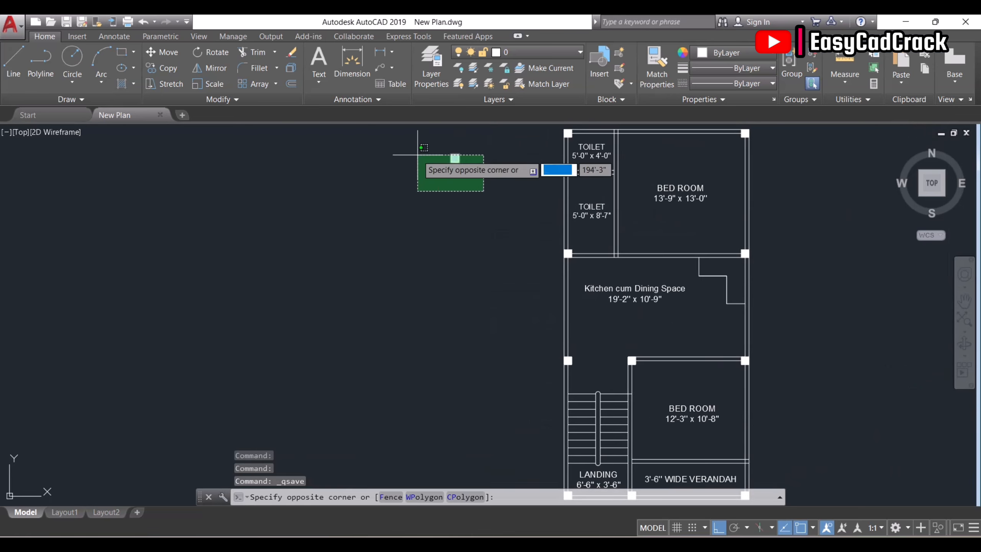
click(418, 154)
key(Delete)
- Draw a jamb line across the toilet–bedroom wall, starting 5" above the partition between the two toilets
middle_drag(509, 197, 501, 278)
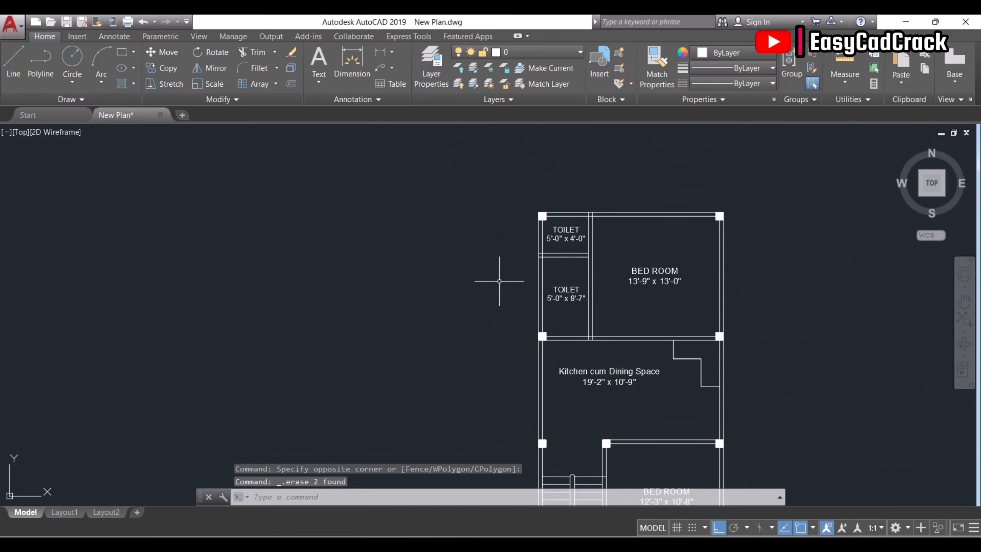
scroll(603, 248, up, 2)
text(l)
key(Return)
scroll(597, 254, up, 3)
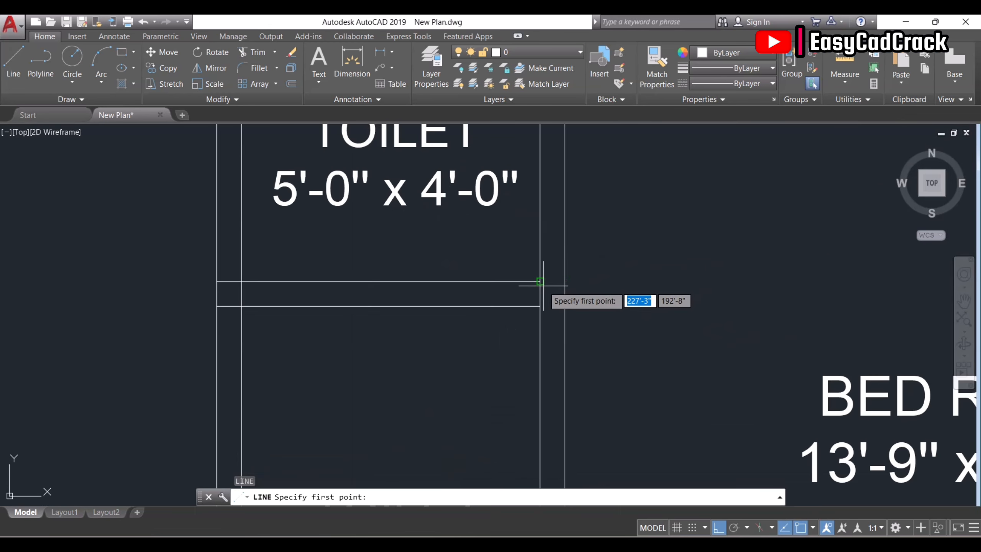
click(541, 280)
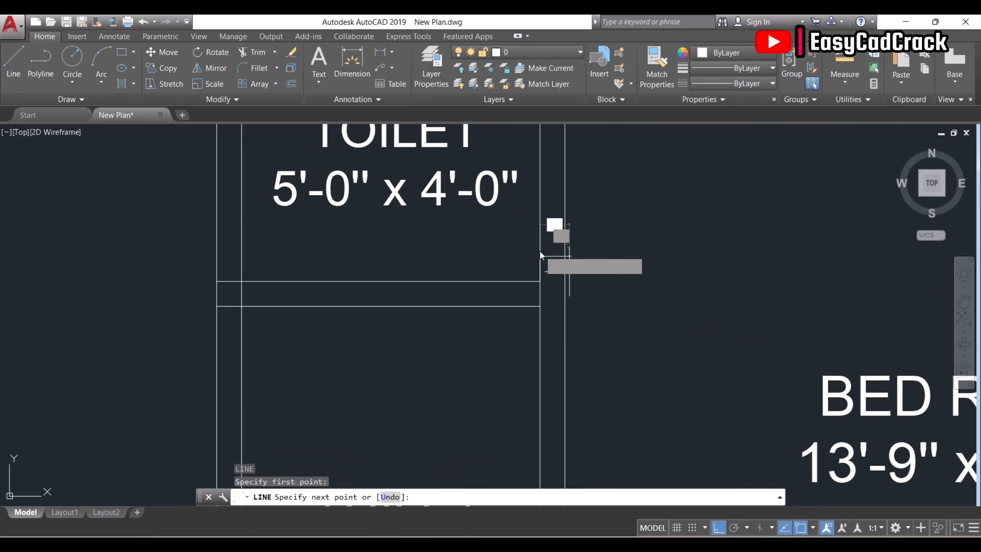
click(563, 256)
key(Escape)
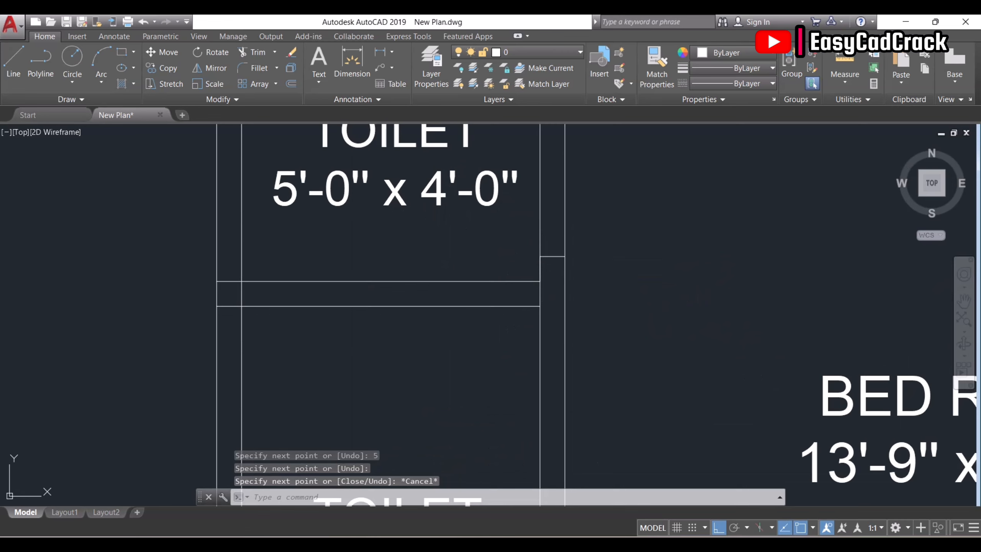
- Offset the upper toilet's jamb line upward by 30" to mark the other side of the door opening
text(o)
key(Return)
text(3)
key(Return)
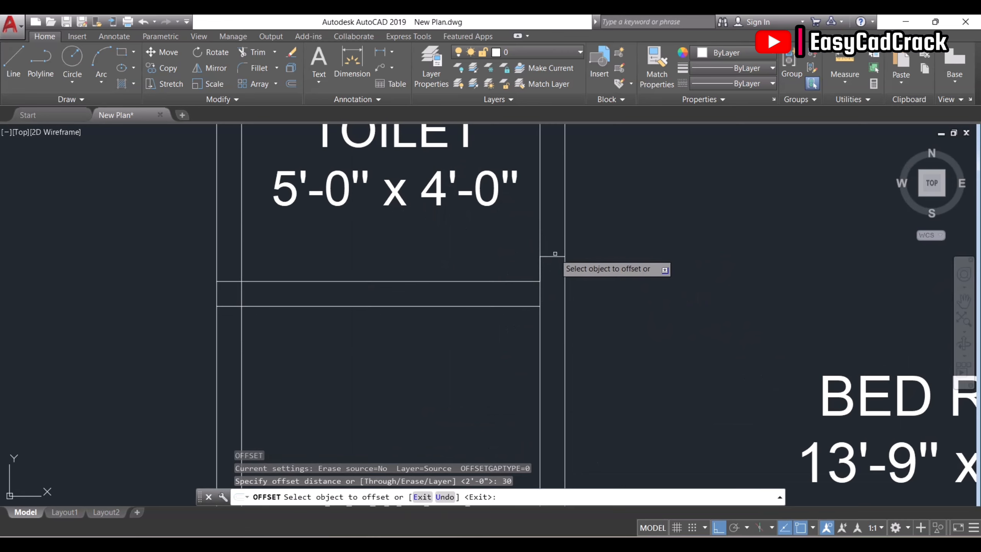
click(562, 224)
click(569, 232)
scroll(560, 237, down, 4)
key(Escape)
- Trim the wall lines between the two jamb lines to open the upper toilet's doorway
text(te cor)
key(Return)
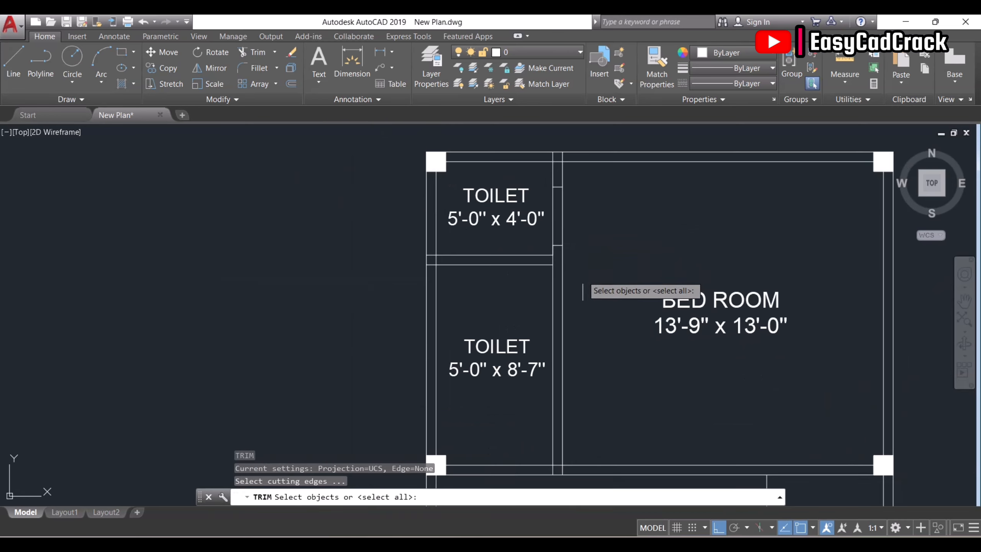
click(583, 276)
click(541, 178)
key(Return)
scroll(561, 209, up, 4)
click(546, 211)
click(530, 199)
scroll(567, 256, down, 4)
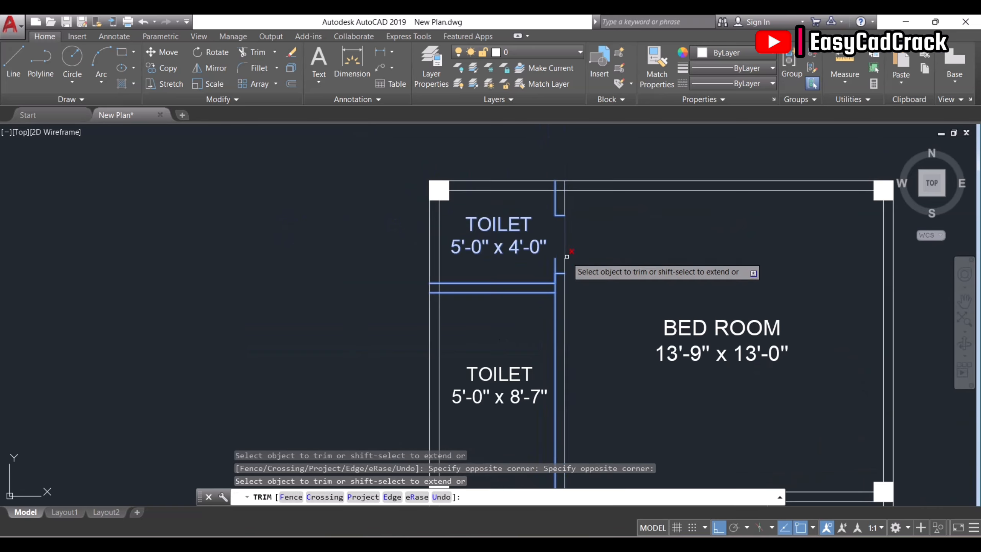
scroll(562, 266, up, 6)
click(558, 265)
click(518, 262)
scroll(539, 292, down, 4)
key(Escape)
scroll(540, 292, down, 6)
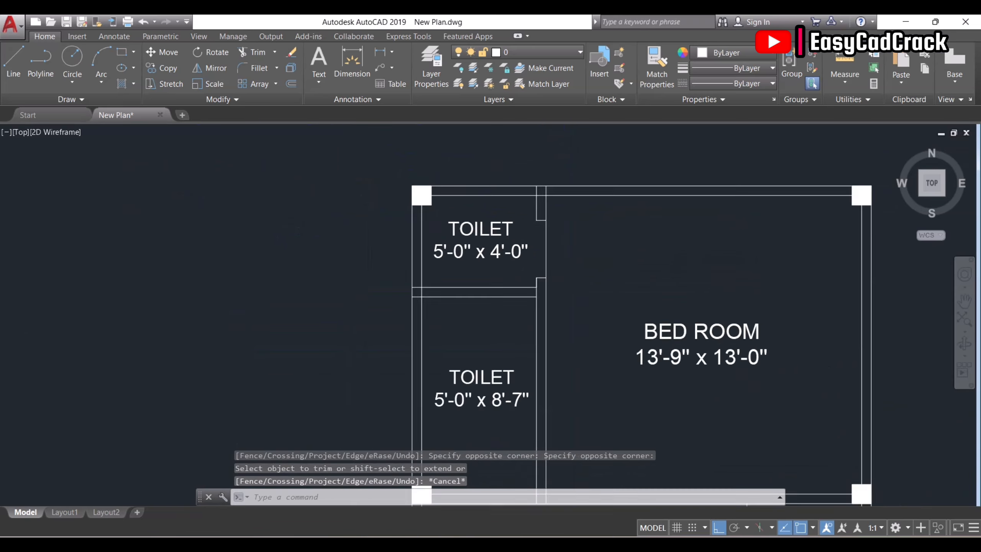
- Draw a jamb line across the wall between the lower toilet and the kitchen, 5" from the corner column
scroll(508, 302, up, 6)
text(l)
key(Return)
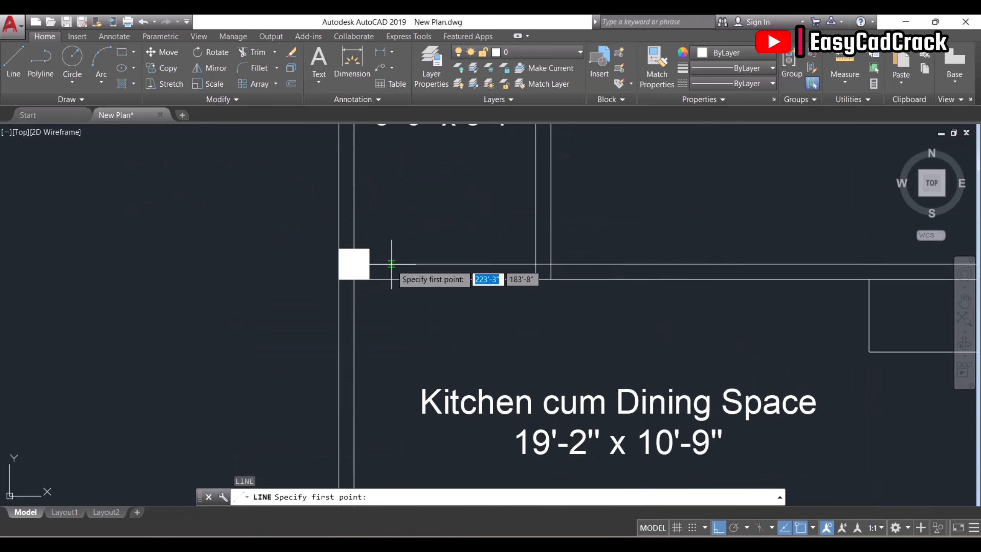
click(374, 265)
text(5)
key(Return)
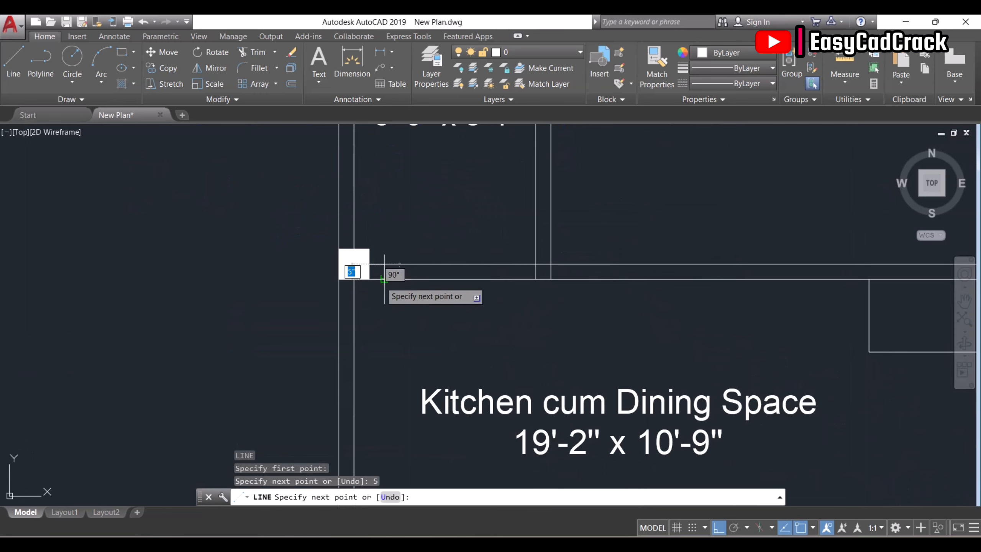
key(Escape)
- Offset the lower toilet's jamb line by 30" away from the column to mark the door opening's width
text(o)
key(Return)
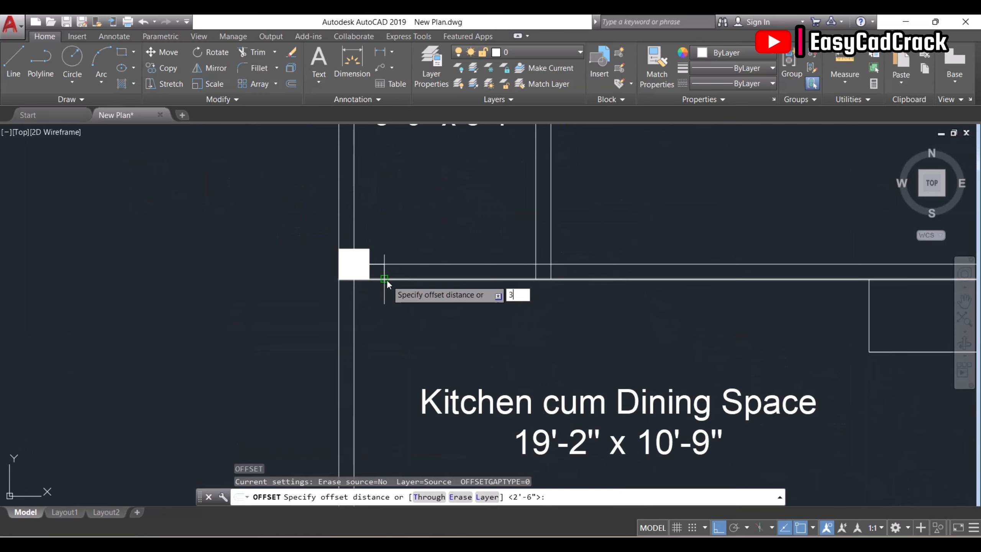
text(30)
key(Return)
click(384, 272)
click(449, 274)
key(Escape)
- Trim the wall lines between the two jamb lines to open the lower toilet's doorway
text(tr)
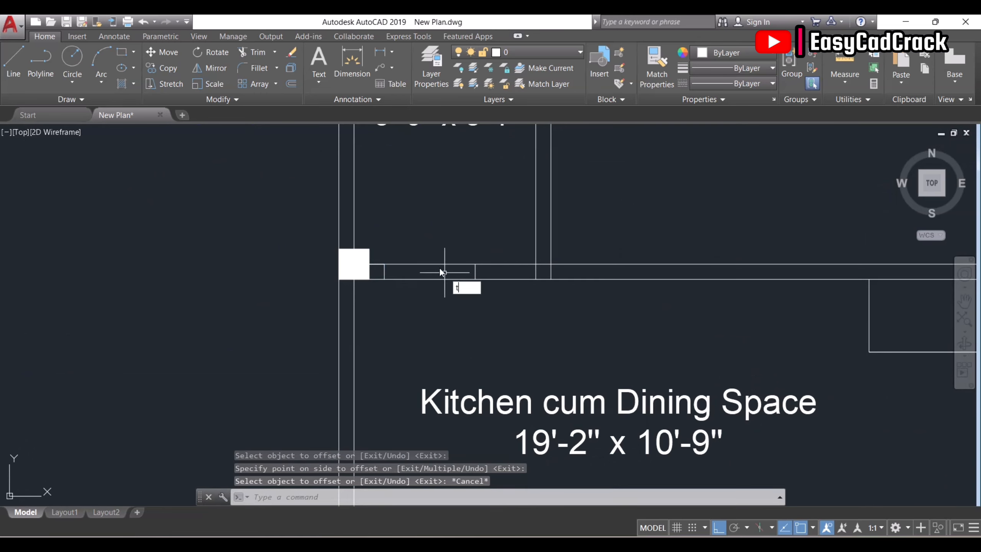
key(Return)
click(597, 311)
click(310, 236)
key(Return)
click(409, 255)
click(409, 266)
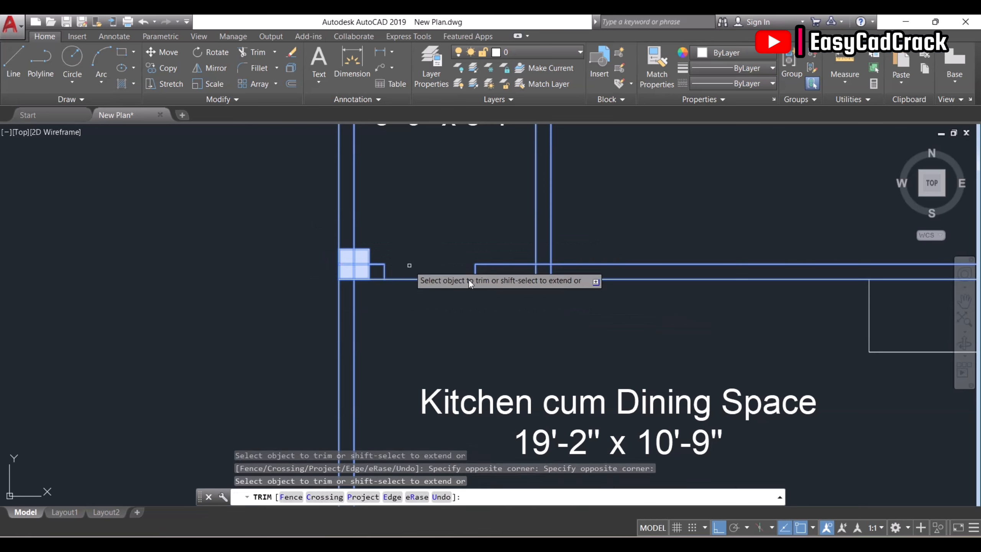
key(Return)
- Trim the overlapping lines where the toilet–bedroom partition meets the kitchen wall so the junction is open
key(Return)
click(579, 303)
click(521, 255)
key(Return)
scroll(537, 274, up, 4)
click(594, 269)
click(526, 270)
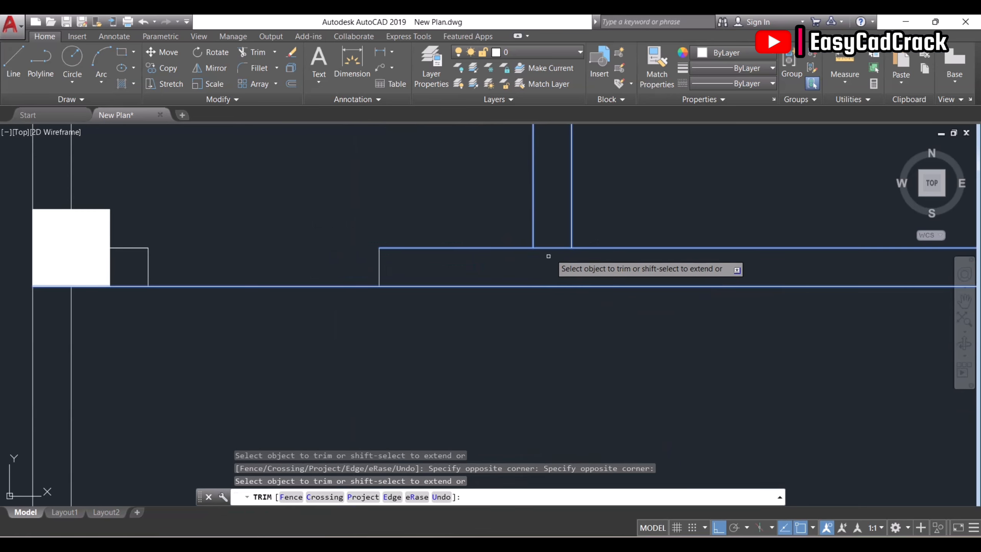
click(553, 255)
click(539, 236)
key(Escape)
- Trim the ends of the partition lines between the two toilets that run into the outer wall's thickness
scroll(537, 302, down, 8)
middle_drag(537, 301, 536, 375)
scroll(470, 241, up, 8)
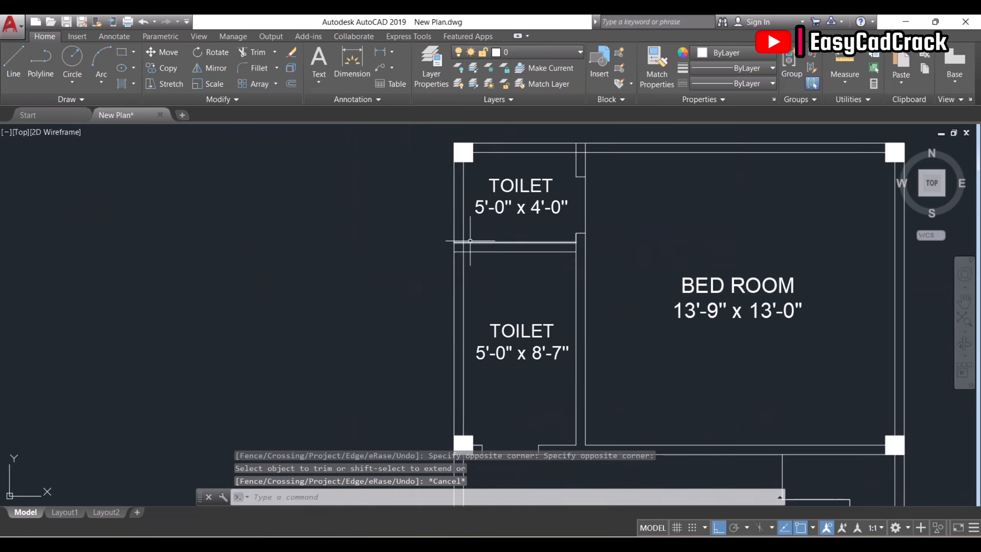
key(Return)
click(448, 250)
click(438, 261)
click(441, 256)
click(432, 266)
key(Return)
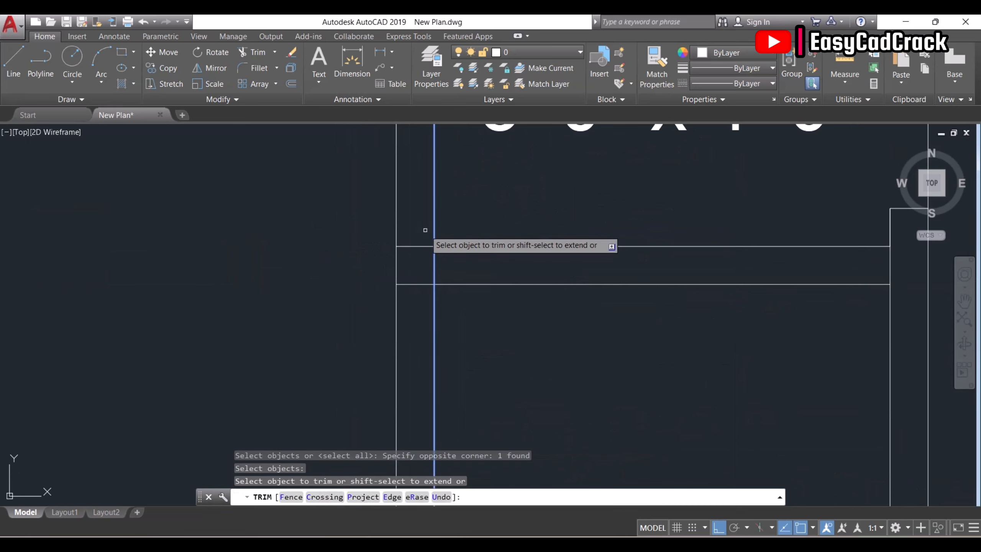
click(424, 231)
click(421, 305)
key(Escape)
- Trim the outer wall's inner line between the two toilet partition lines to open the junction
key(Return)
click(479, 304)
click(453, 234)
key(Return)
click(445, 273)
click(424, 260)
key(Escape)
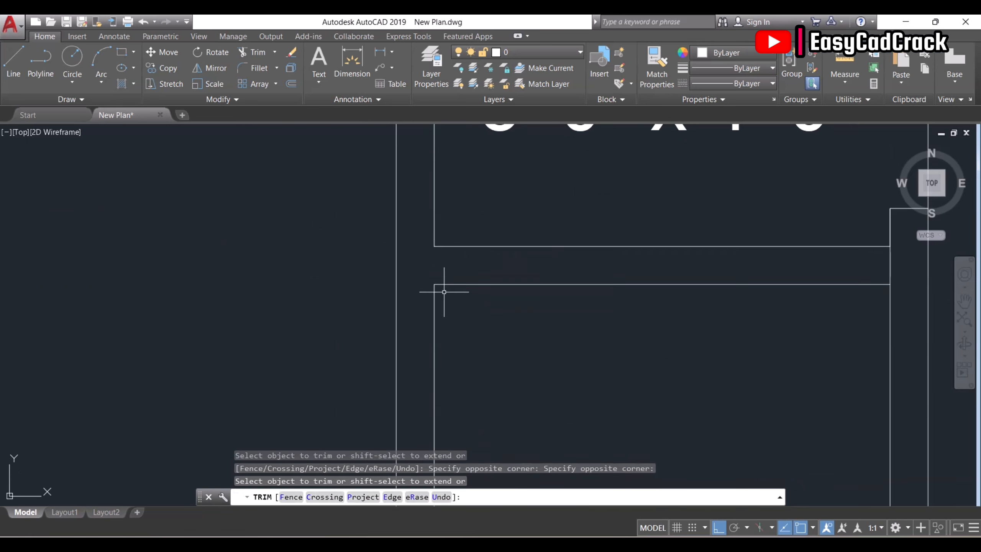
- Trim the toilet-side partition line and the inner wall line where the upper toilet's partition meets the plan's upper outer wall
scroll(461, 317, down, 6)
scroll(578, 203, up, 4)
key(Return)
click(590, 265)
click(526, 188)
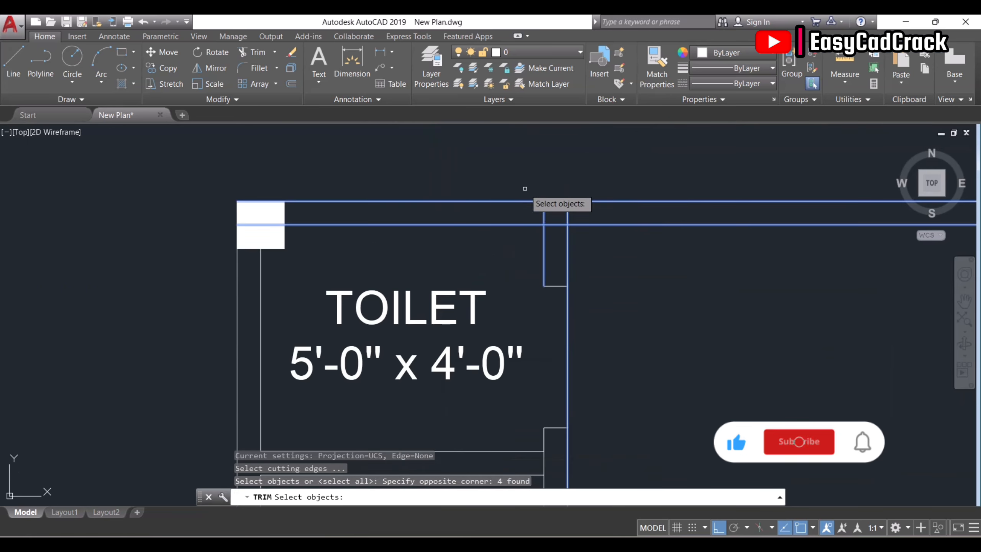
key(Return)
scroll(532, 210, up, 2)
click(534, 217)
click(566, 230)
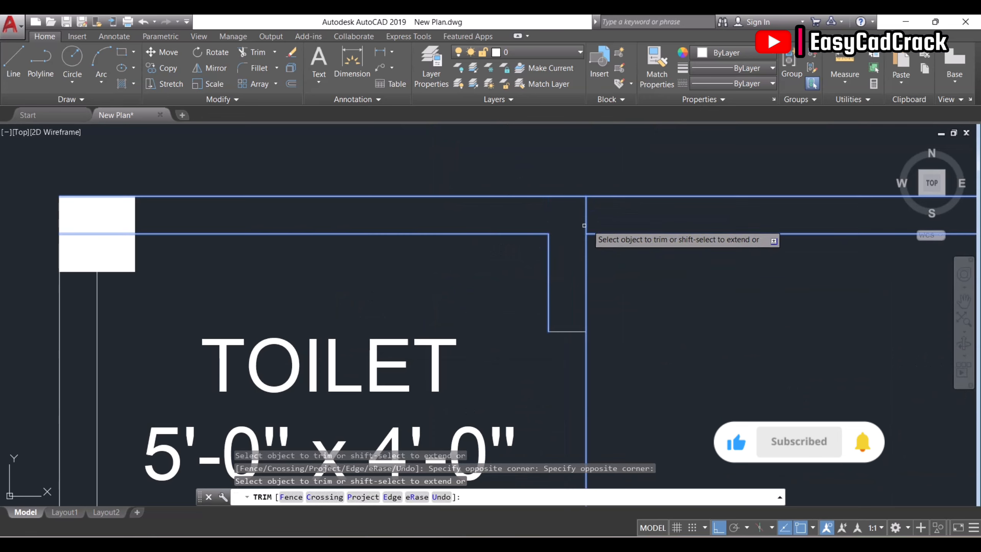
key(Escape)
- Trim the bedroom-side partition line's remaining end inside the upper outer wall
scroll(501, 248, down, 6)
scroll(501, 249, up, 6)
key(Return)
click(502, 246)
click(467, 217)
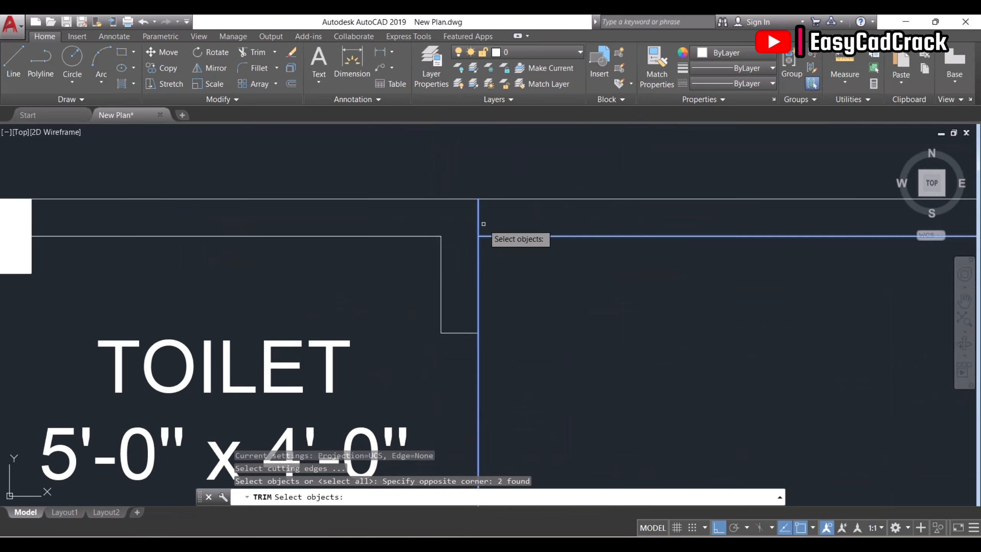
key(Return)
scroll(486, 221, up, 2)
click(494, 219)
click(457, 212)
scroll(478, 224, down, 8)
click(462, 243)
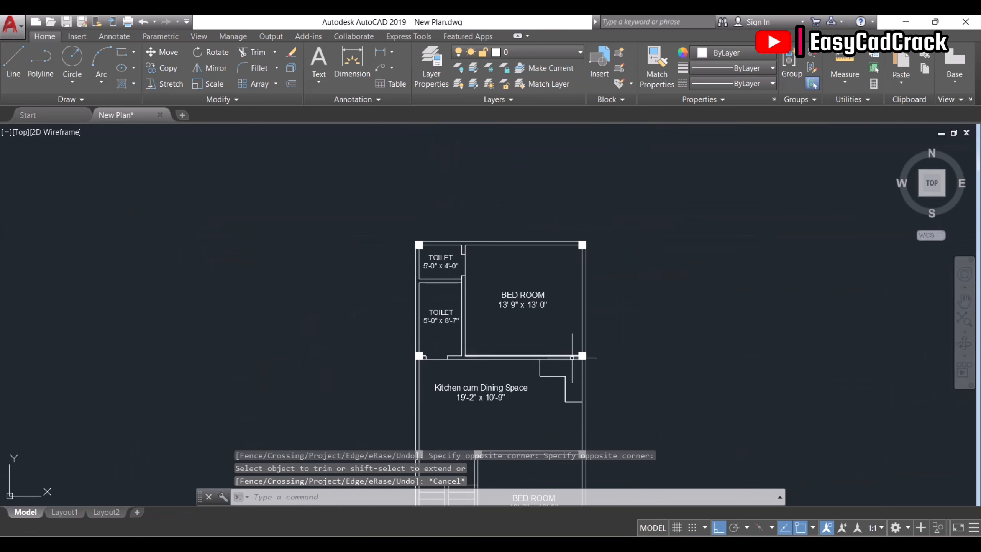
- Draw a jamb line across the wall between the upper bedroom and the kitchen, 5" from the bedroom's corner at the toilet partition
middle_drag(477, 364, 509, 305)
scroll(513, 308, up, 4)
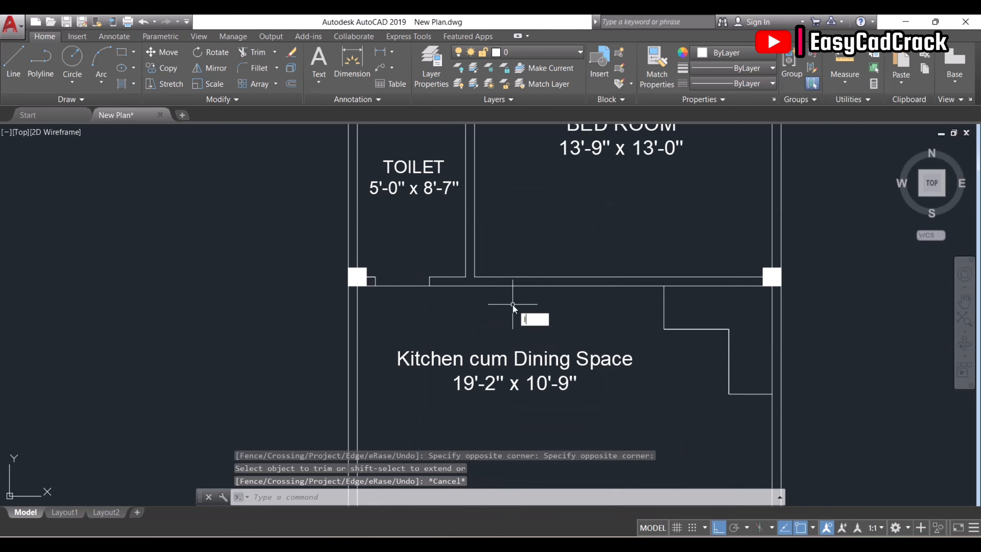
key(Return)
scroll(474, 286, up, 4)
click(474, 262)
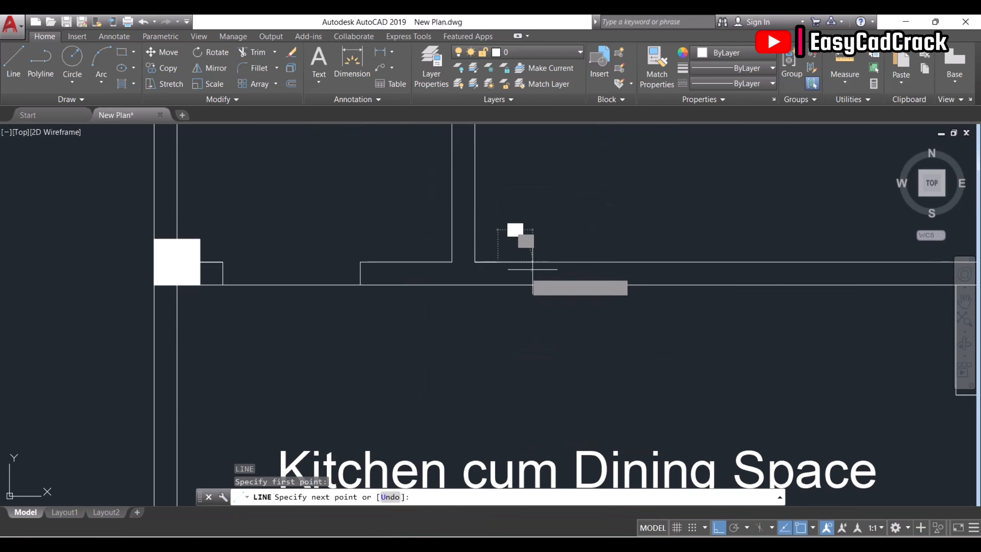
text(5)
key(Return)
click(498, 286)
key(Escape)
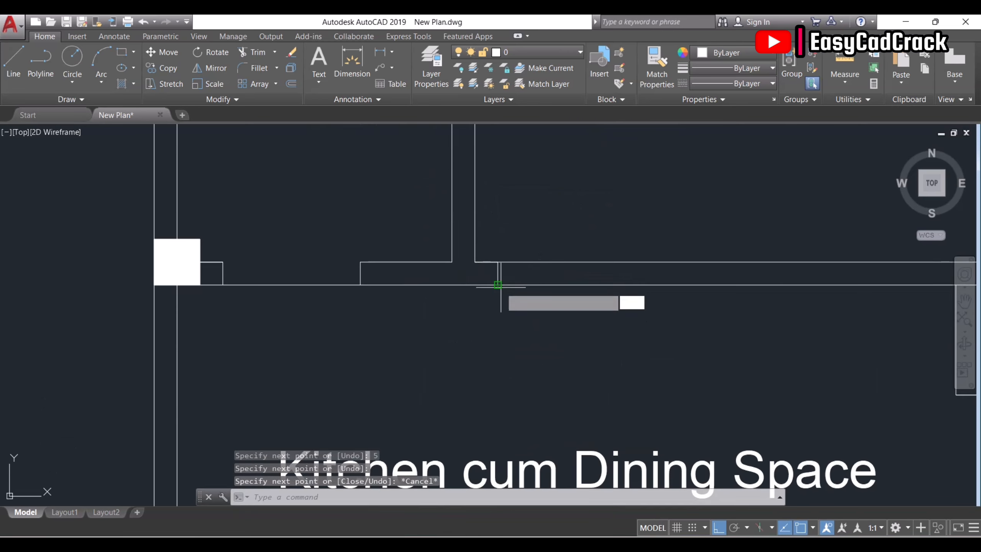
- Offset the upper bedroom's jamb line by 3' away from the toilet partition to mark the door opening's width
text(o)
key(Return)
text(3')
key(Return)
click(499, 277)
click(594, 275)
key(Escape)
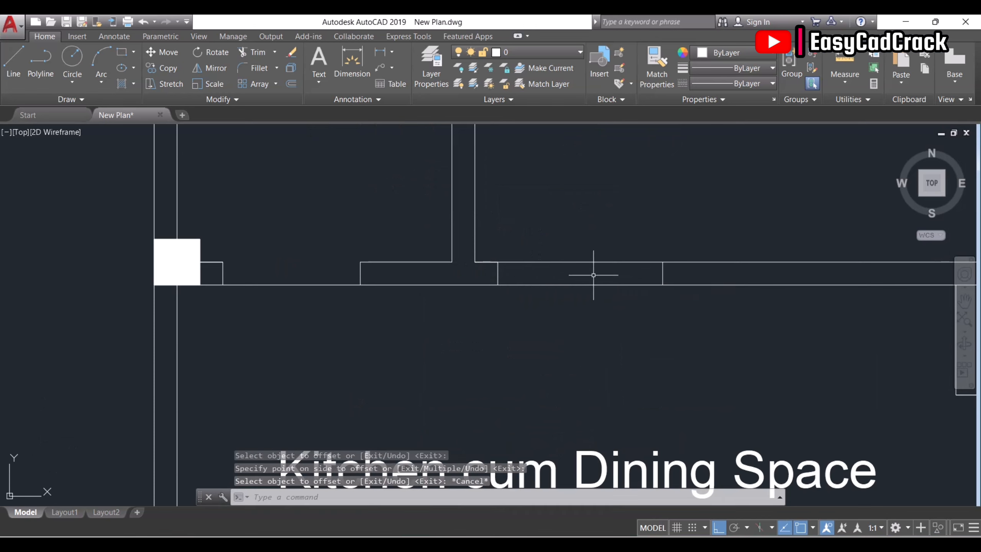
- Trim the wall lines between the two jamb lines to open the upper bedroom's doorway to the kitchen
text(tr)
key(Return)
click(719, 322)
click(487, 237)
key(Return)
click(560, 247)
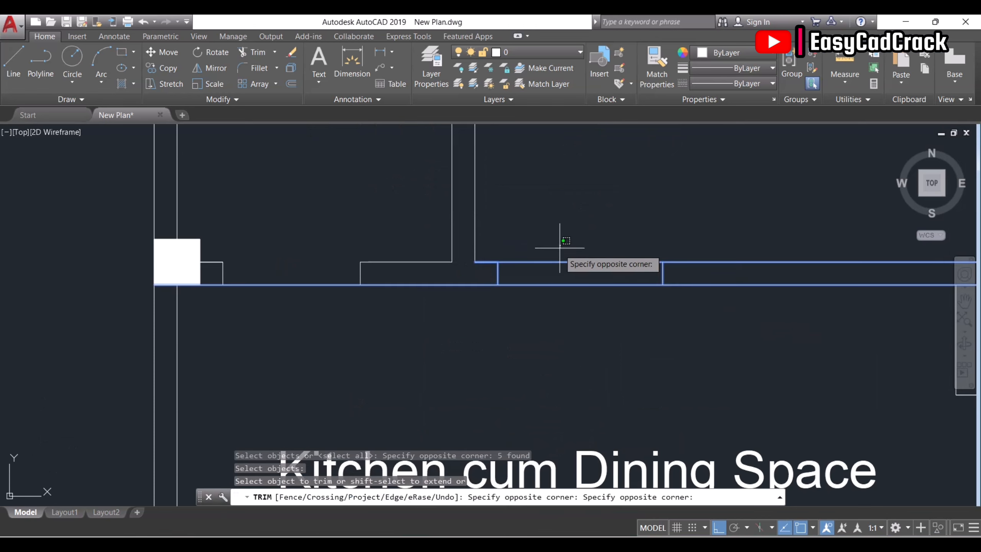
click(550, 267)
key(Escape)
- Draw a jamb line across the wall between the kitchen and the lower bedroom, 5" from the column beside the staircase
scroll(562, 301, down, 8)
middle_drag(583, 359, 567, 320)
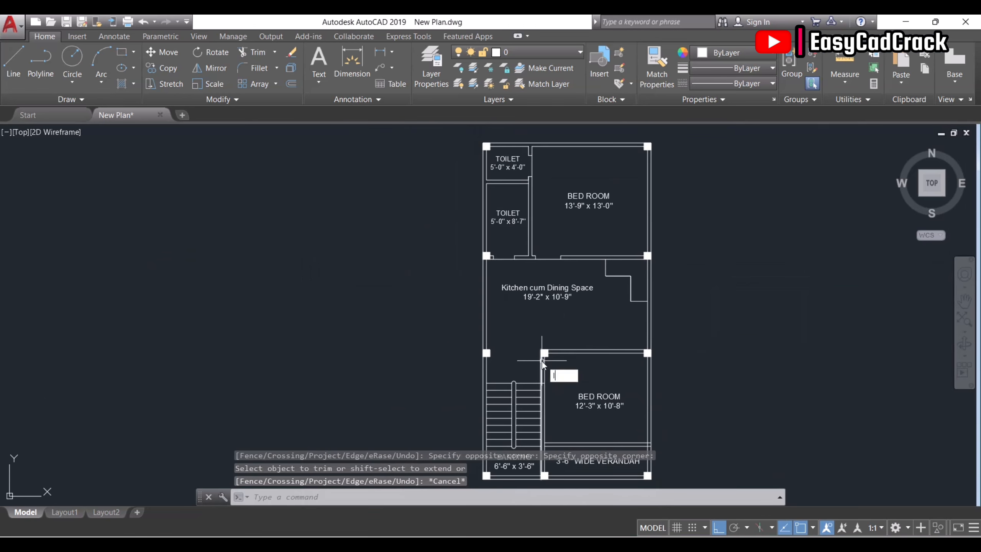
text(l)
key(Return)
scroll(544, 359, up, 6)
click(559, 301)
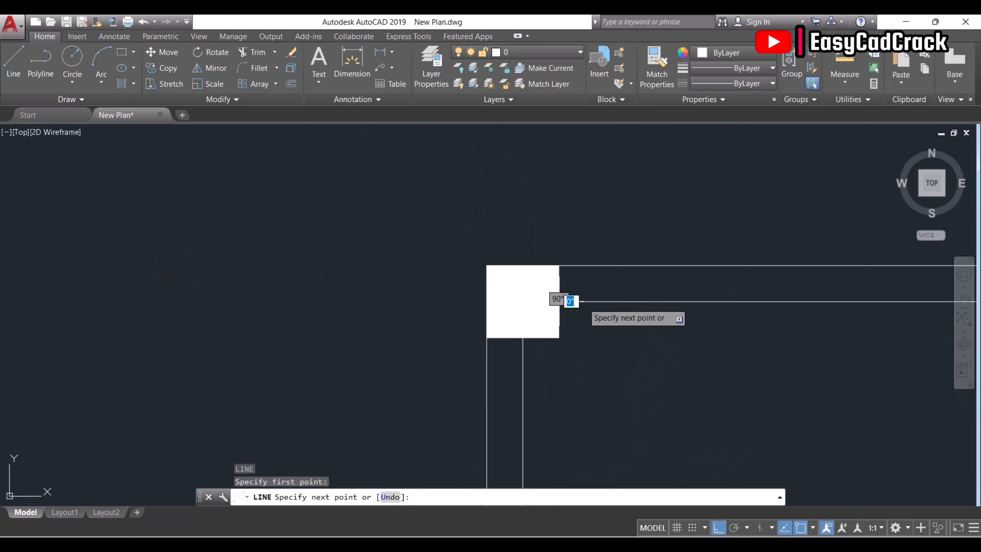
text(5)
key(Return)
key(Escape)
text(o)
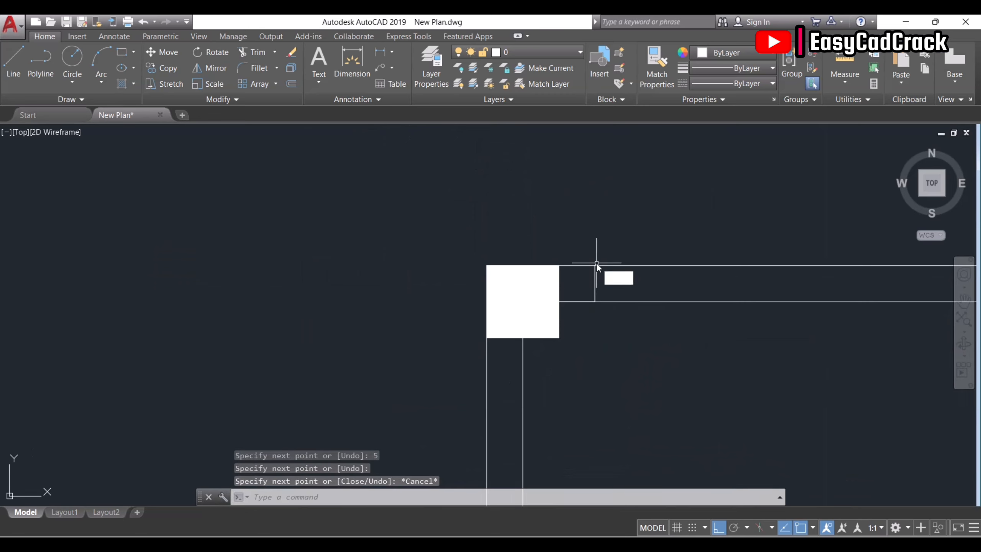
key(Return)
text(36)
key(Return)
click(723, 267)
key(Escape)
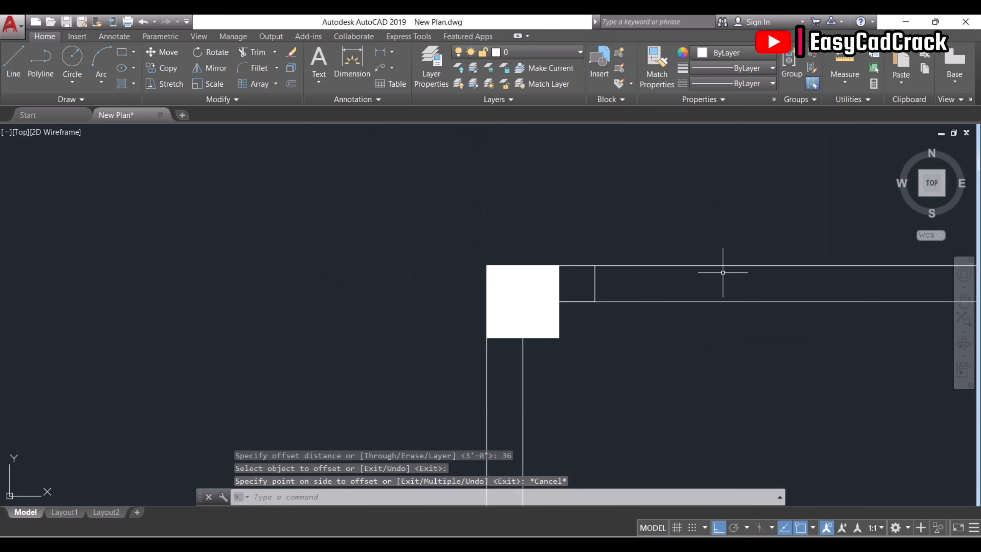
text(tr)
key(Return)
scroll(677, 295, down, 6)
key(Escape)
- Offset the lower bedroom's jamb line by 36" away from the column to mark the door opening's width
text(o)
key(Return)
text(3)
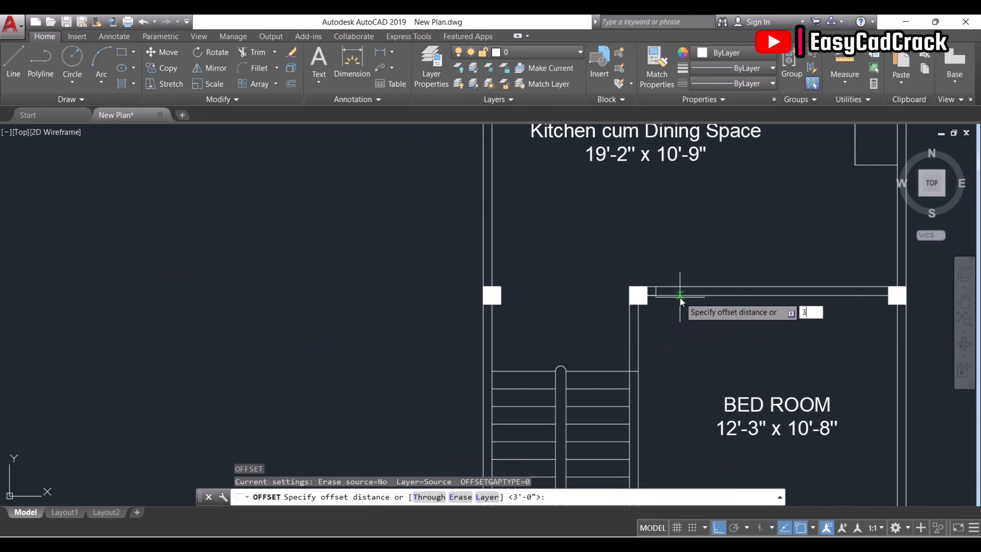
text(6)
key(Return)
scroll(660, 296, up, 4)
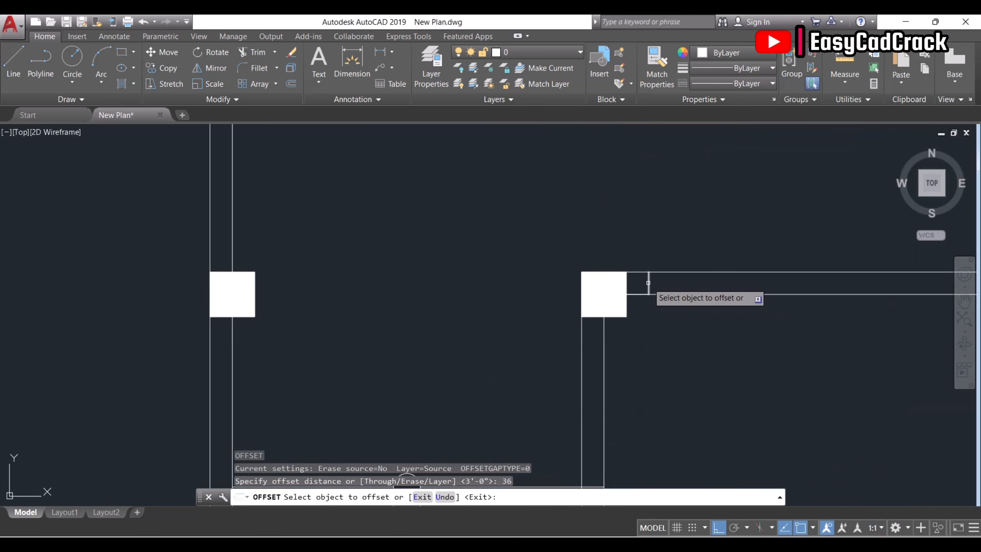
click(647, 283)
click(764, 282)
key(Escape)
- Trim the wall lines between the two jamb lines to open the lower bedroom's doorway to the kitchen
text(tr)
key(Return)
click(826, 320)
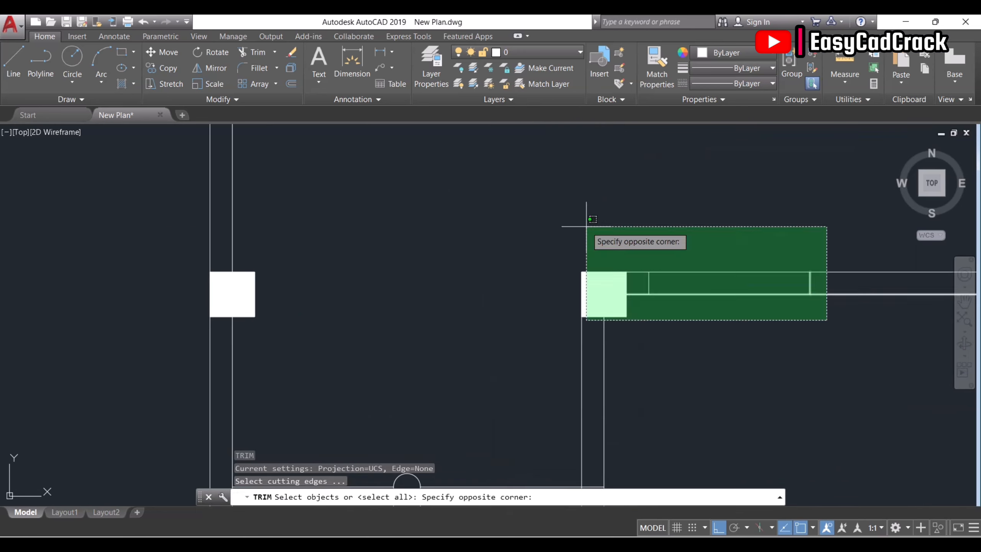
click(579, 226)
key(Return)
click(693, 289)
click(679, 315)
key(Escape)
- Draw a vertical line across the verandah 5" from the column, from the bedroom wall's far face to the outer wall's outer face
scroll(679, 315, down, 5)
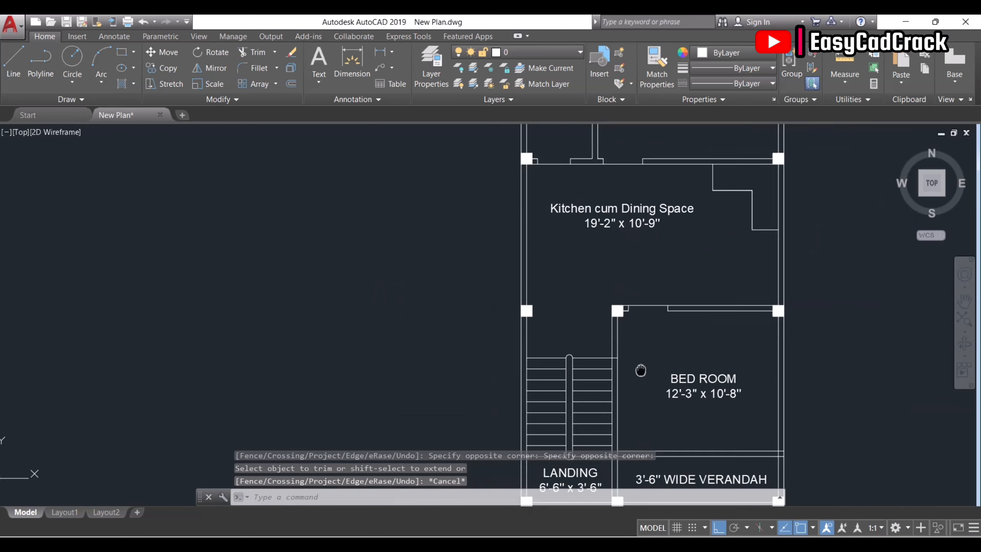
text(l)
key(Return)
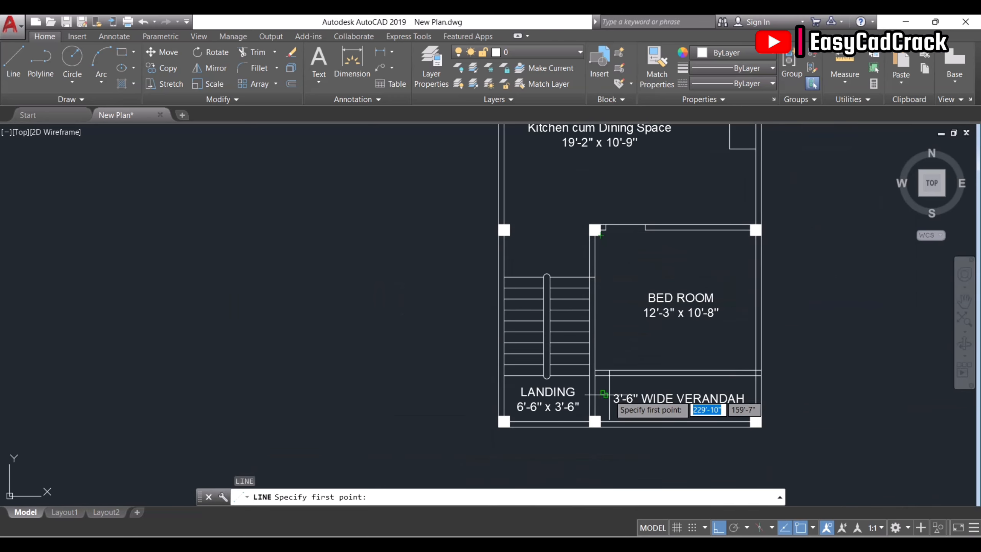
scroll(593, 372, up, 4)
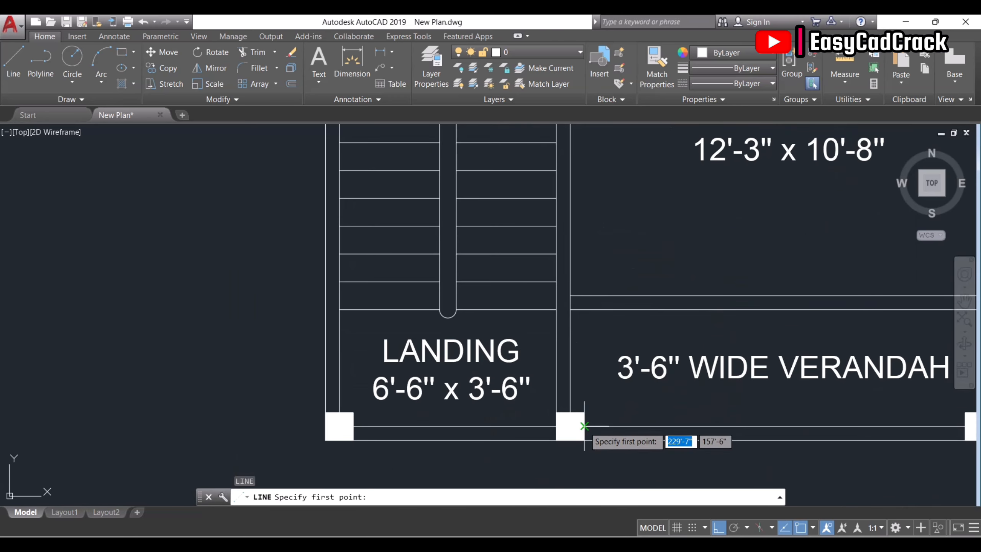
click(584, 426)
key(Return)
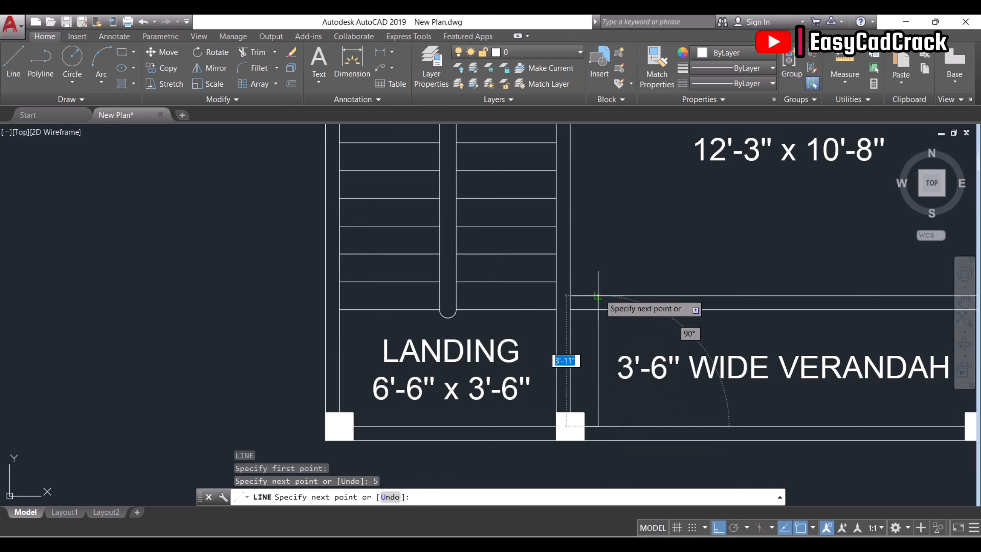
click(597, 295)
key(Escape)
click(602, 363)
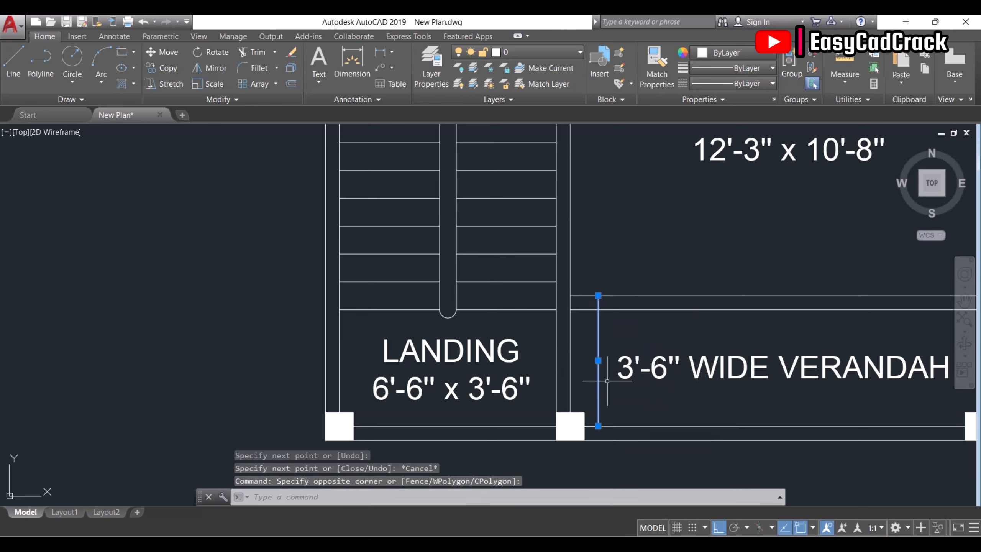
click(598, 425)
key(Escape)
- Offset the verandah's vertical line by 36" away from the column to mark the width of both door openings
text(o)
key(Return)
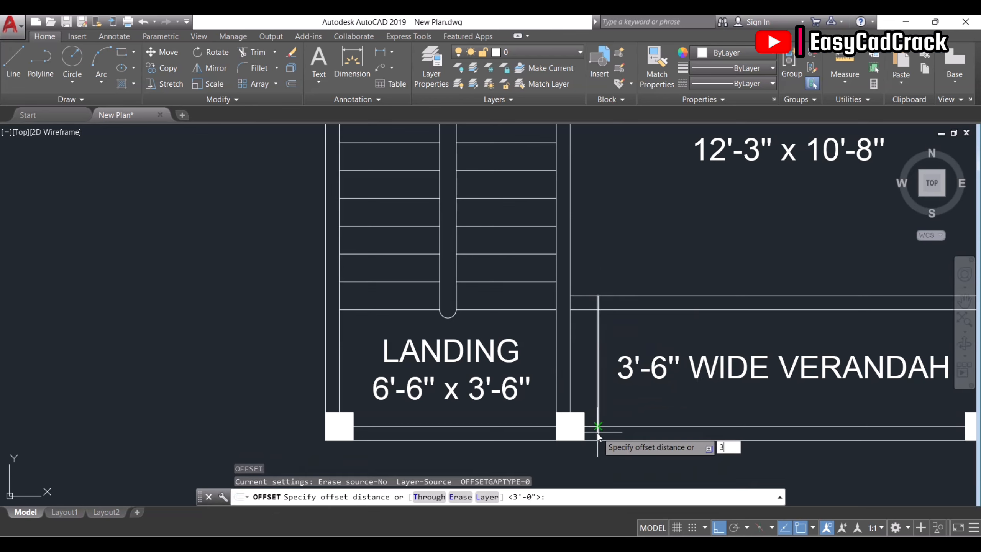
text(36)
key(Return)
click(598, 413)
click(703, 406)
key(Escape)
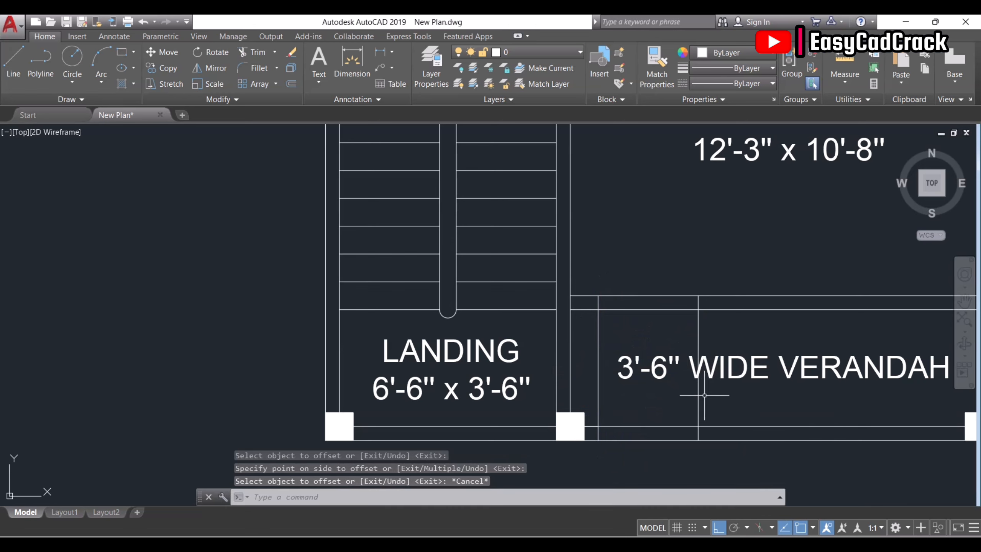
- Trim the bedroom and outer wall lines between the two vertical lines, and cut those verticals back to the wall thicknesses
text(tr)
key(Return)
click(737, 460)
click(626, 327)
key(Return)
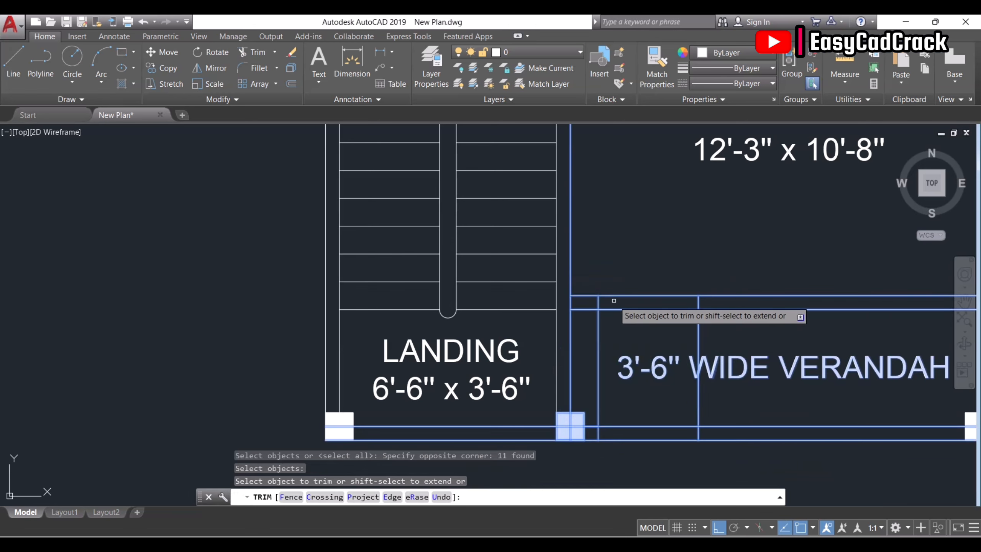
click(617, 297)
click(598, 326)
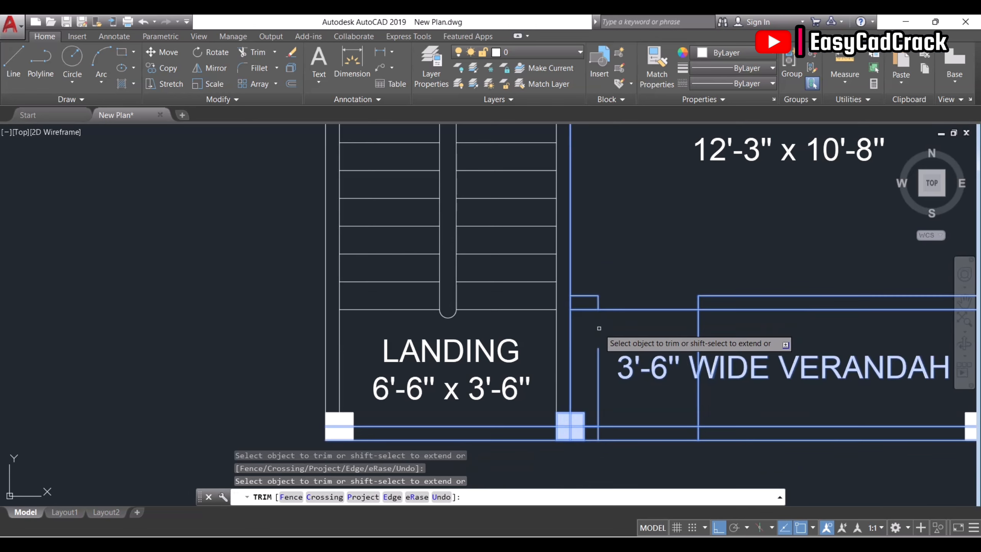
click(697, 323)
click(697, 400)
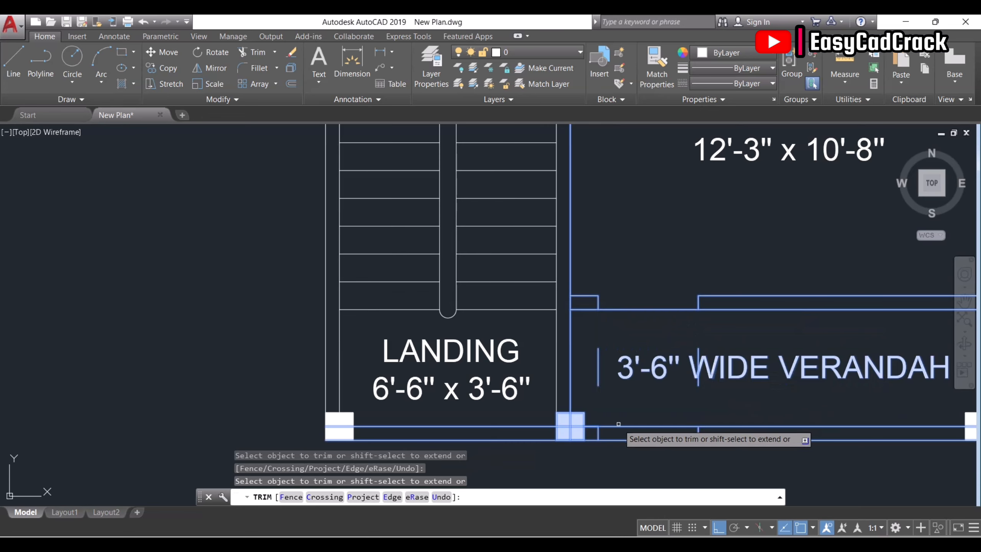
key(Escape)
- Delete the two leftover vertical line pieces in the verandah
click(601, 380)
click(594, 372)
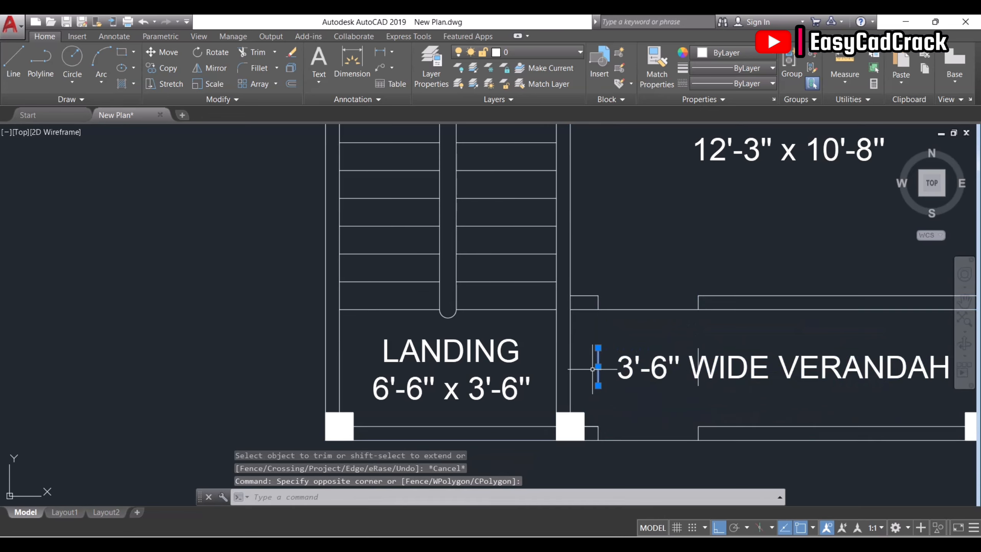
key(Delete)
click(697, 350)
key(Delete)
scroll(565, 348, down, 4)
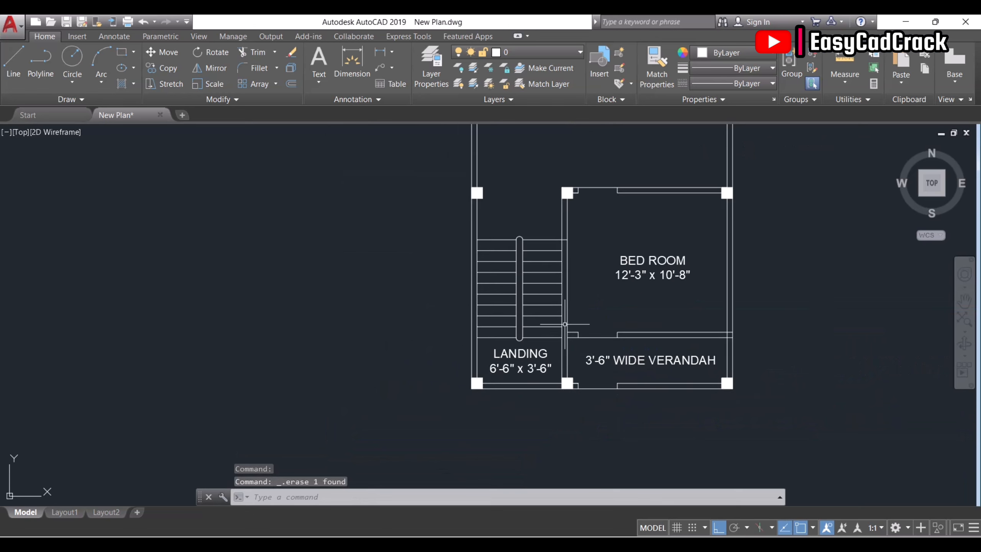
- Trim the overlapping wall lines where the bedroom's verandah-side wall meets the right outer wall, and save the drawing
text(te cor)
key(Return)
scroll(735, 336, up, 3)
click(749, 354)
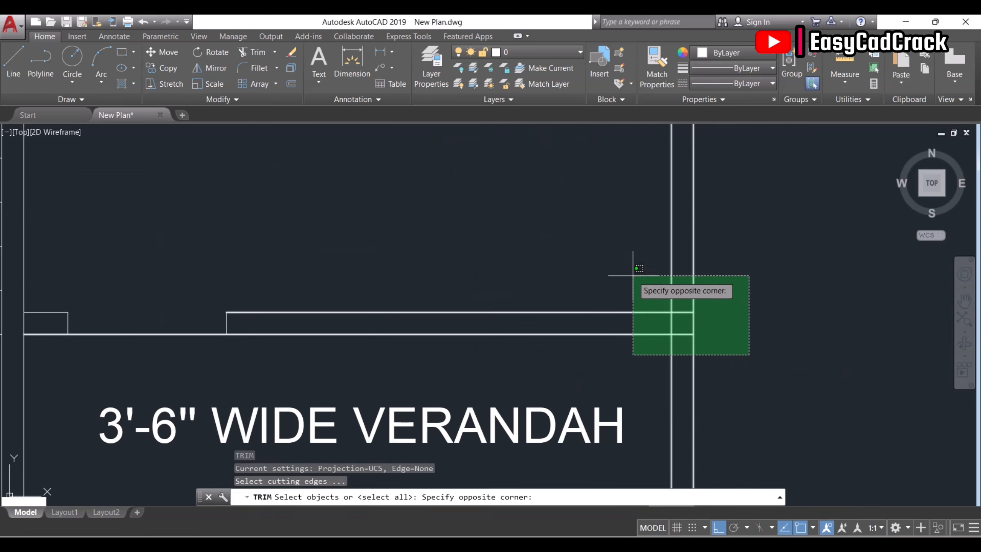
click(633, 267)
key(Return)
click(693, 340)
click(680, 313)
click(686, 352)
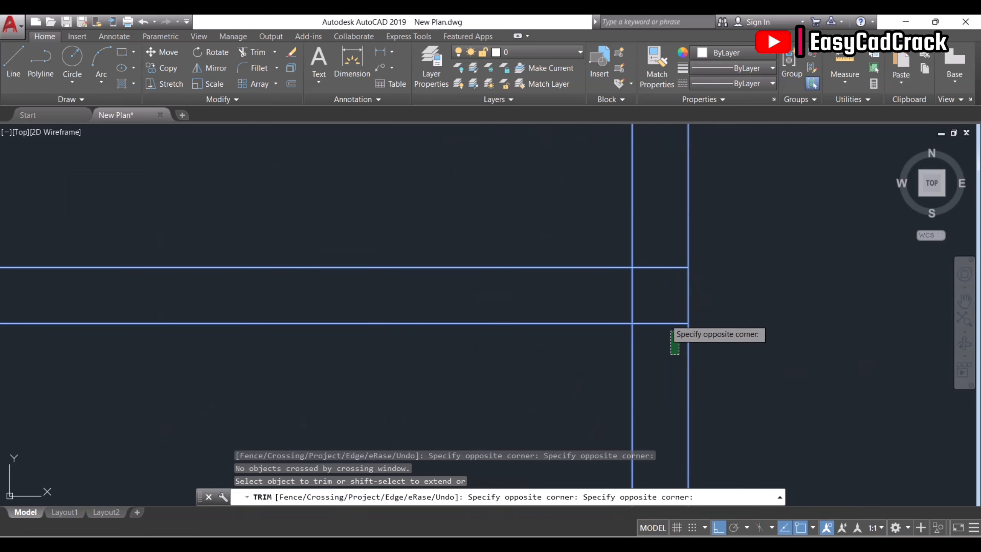
click(668, 321)
key(Escape)
scroll(616, 313, down, 4)
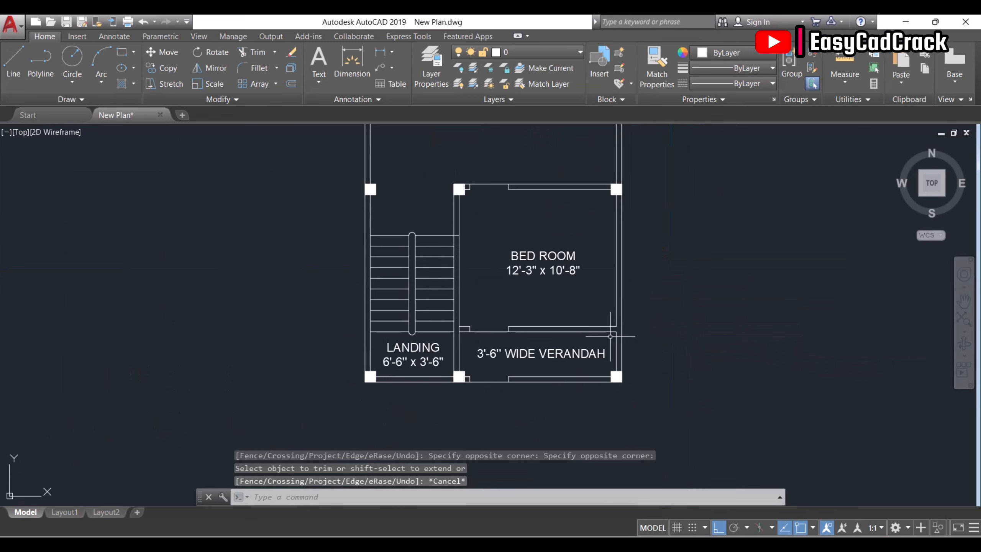
key(ctrl+s)
- Draw a vertical line across the landing's outer wall, 5" from the column shared with the verandah
middle_drag(512, 291, 633, 285)
text(l)
key(Return)
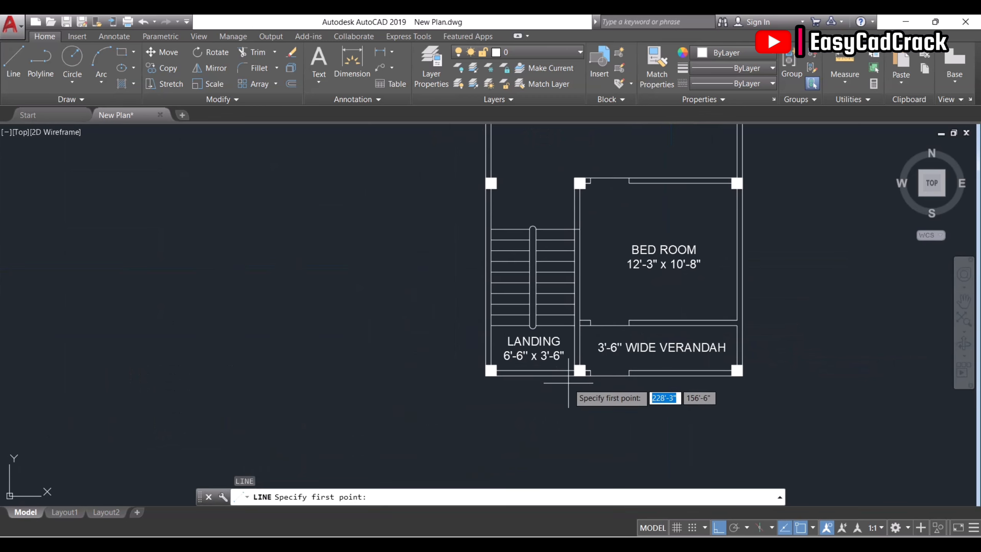
scroll(566, 382, up, 3)
click(575, 351)
text(5)
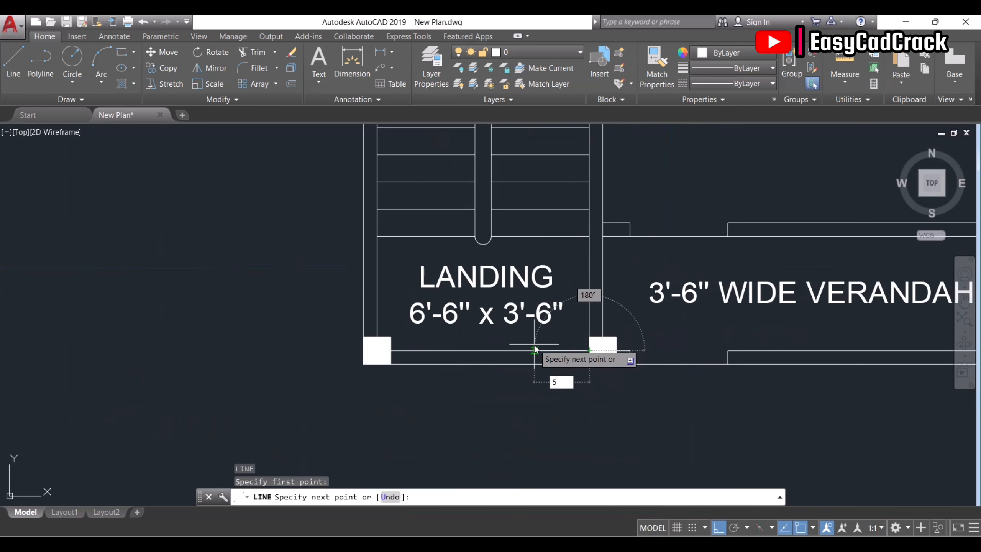
key(Return)
scroll(581, 379, up, 3)
key(Escape)
- Offset the vertical line in the landing's outer wall by 42" away from the column to mark the opening width
text(o)
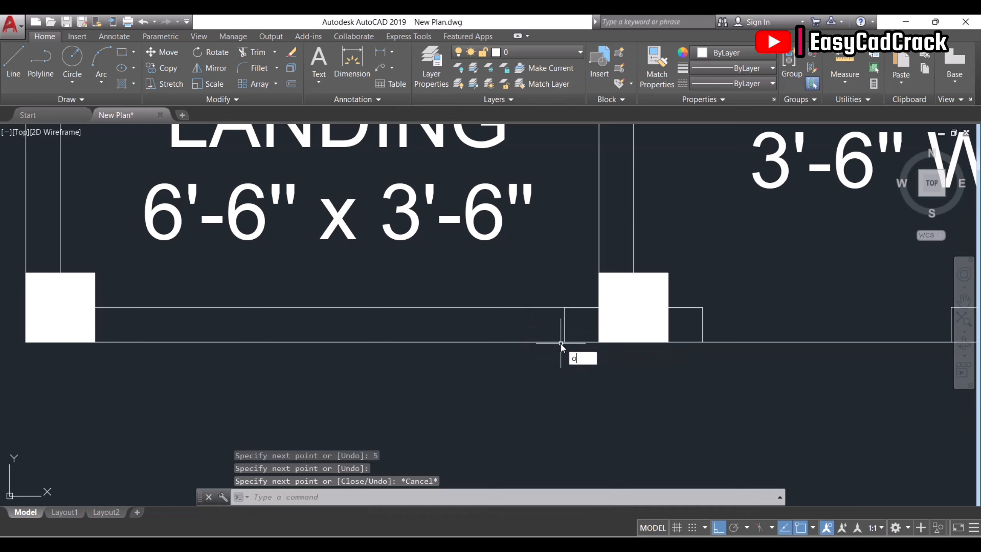
key(Return)
key(Return)
click(565, 328)
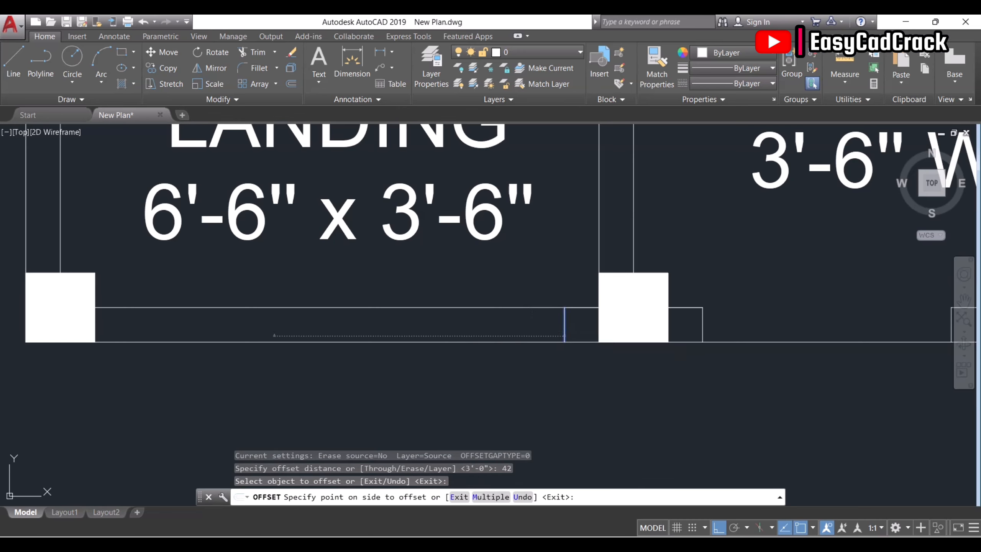
click(443, 339)
key(Escape)
- Trim the landing wall's inner line between the two vertical lines to form the opening, and save the drawing
text(tr)
key(Return)
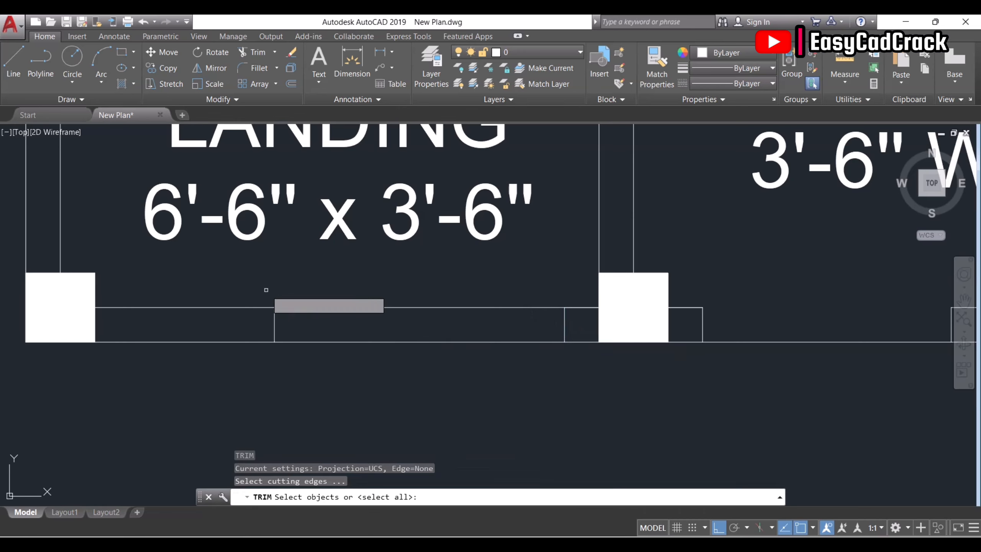
click(256, 287)
click(611, 449)
key(Return)
click(455, 336)
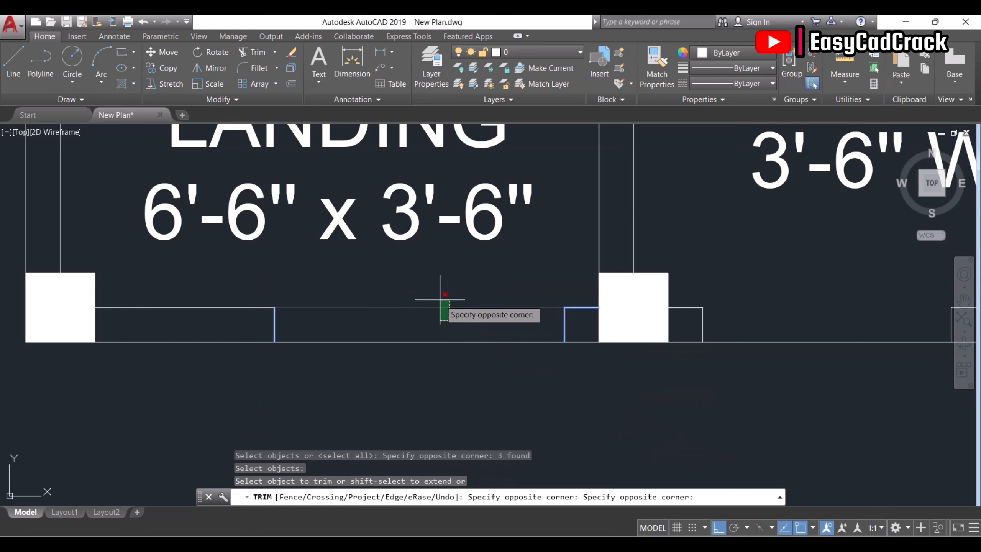
click(448, 302)
key(Escape)
scroll(446, 339, down, 8)
key(ctrl+s)
- Shorten the topmost right-hand stair tread line so it ends at the inner face of the bedroom wall
middle_drag(462, 364, 518, 475)
scroll(530, 342, up, 8)
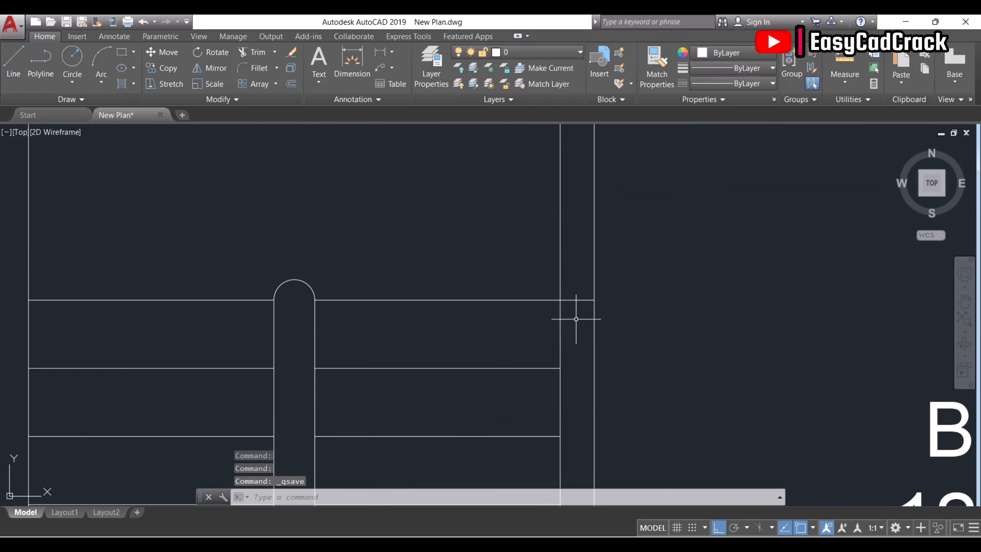
click(580, 316)
click(575, 292)
click(595, 299)
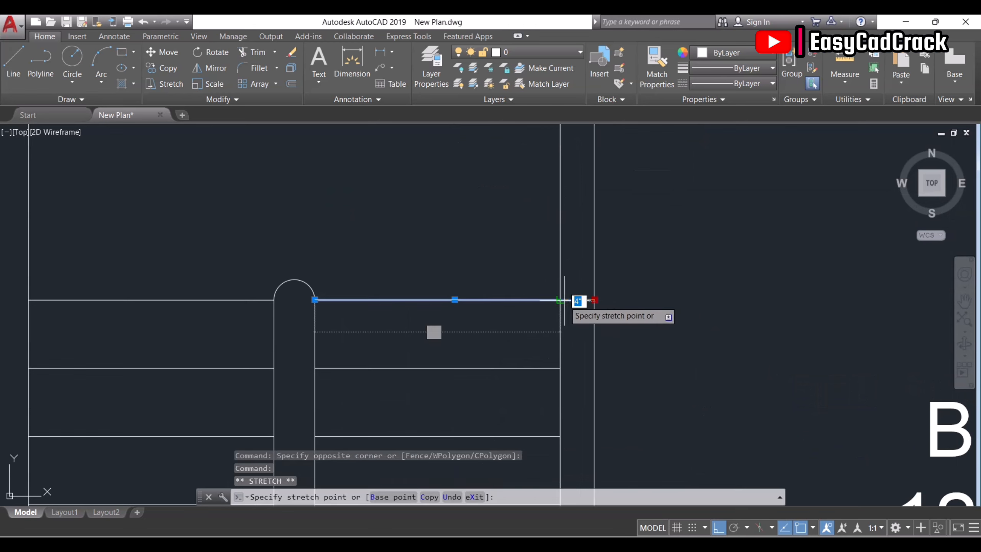
key(Escape)
- Add a multiline text label "D2" with a height of 8" at the door opening of the 5'-0" x 8'-7" toilet
scroll(525, 321, down, 10)
scroll(504, 336, up, 5)
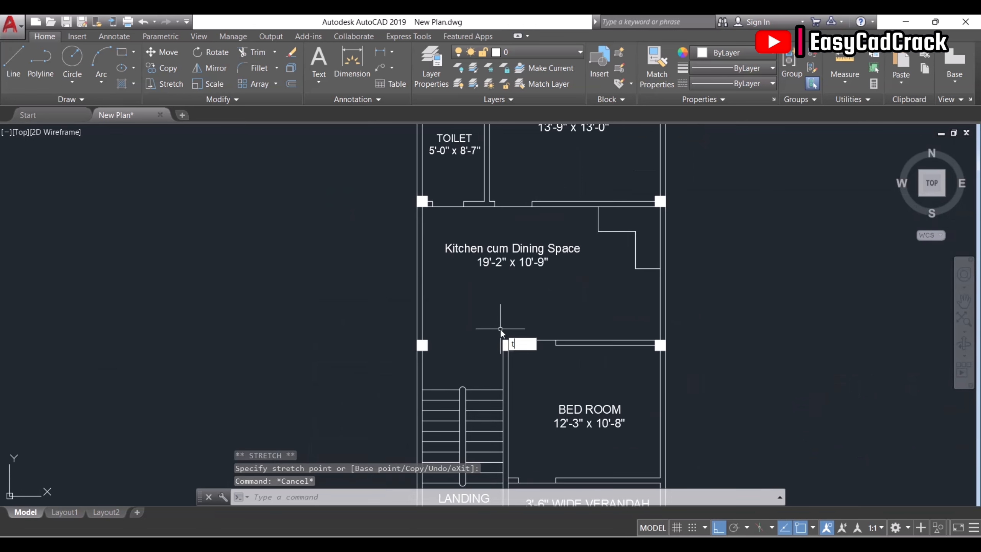
text(t)
key(Return)
scroll(440, 201, up, 8)
click(437, 266)
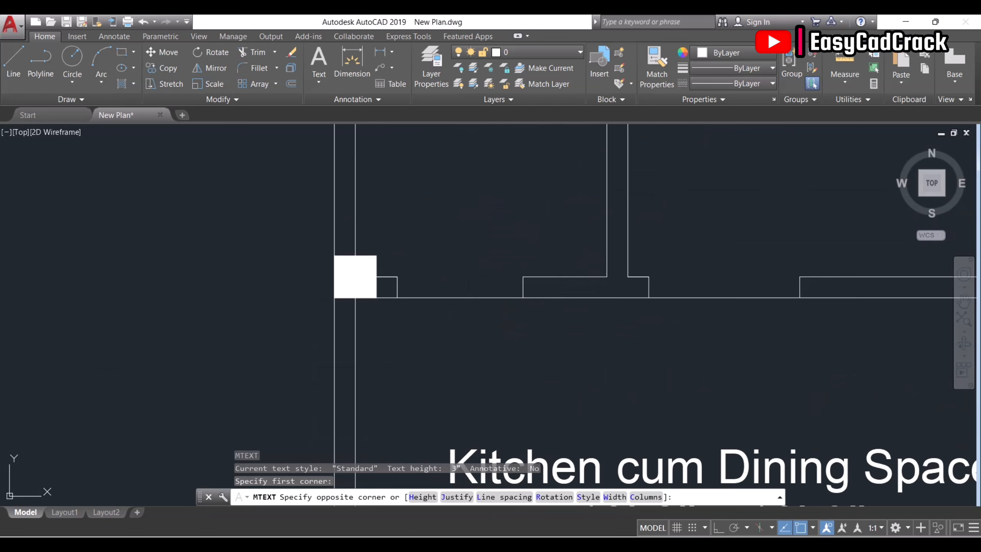
click(469, 323)
text(D2)
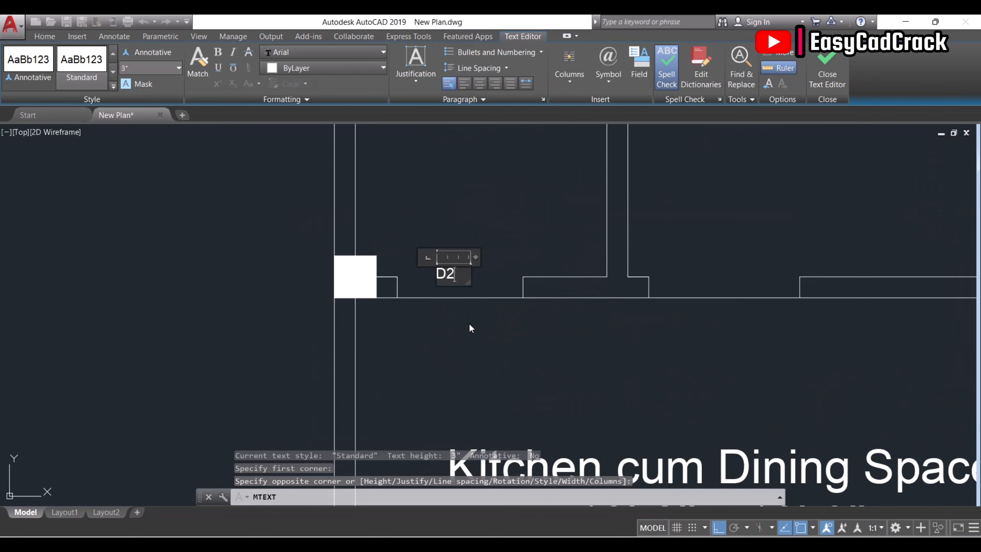
key(ctrl+a)
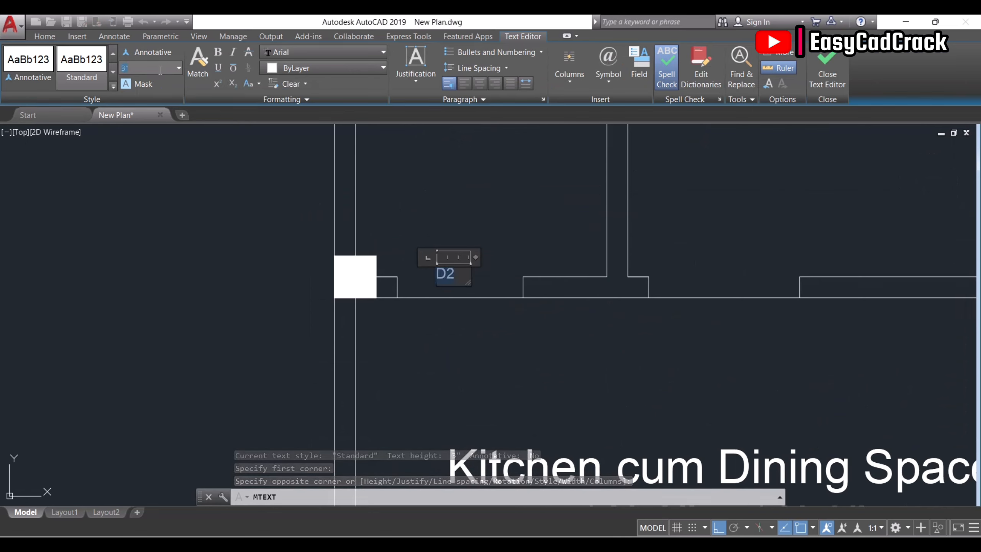
key(Return)
click(314, 238)
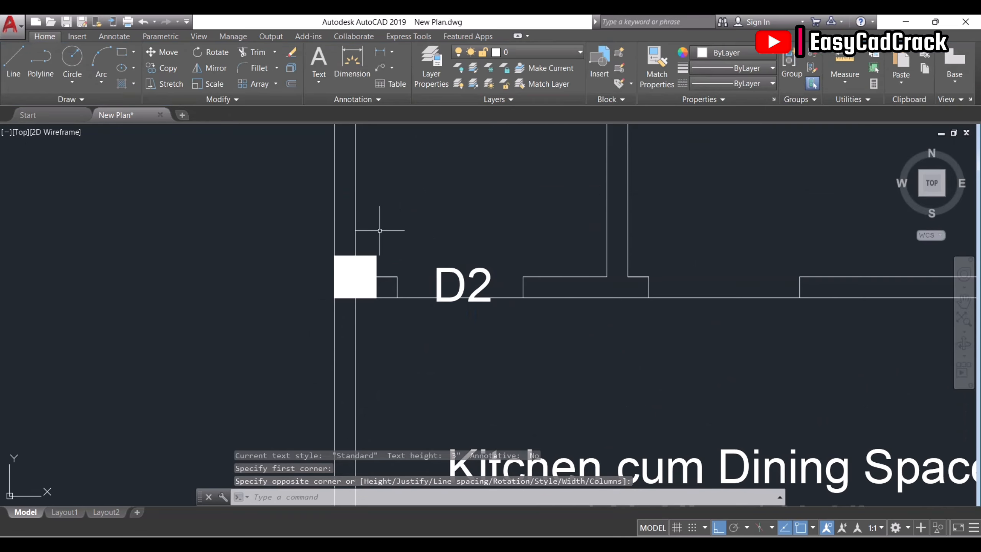
- Move the D2 label about 5" straight up, clear of the wall line
key(space)
click(460, 279)
key(space)
click(447, 215)
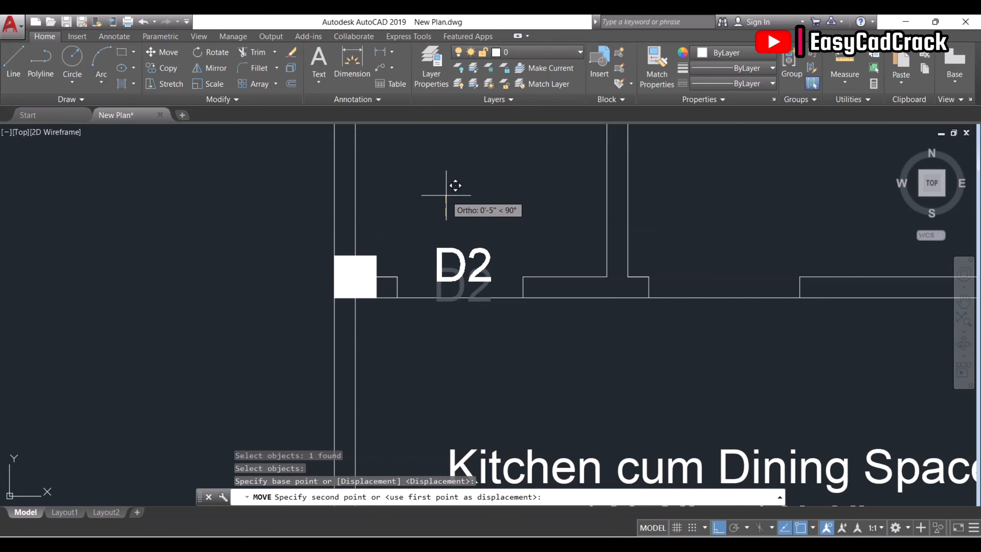
click(446, 195)
key(Escape)
- Copy the D2 label to the door opening of the 5'-0" x 4'-0" toilet
text(CO)
key(space)
click(449, 261)
click(451, 262)
key(space)
click(454, 264)
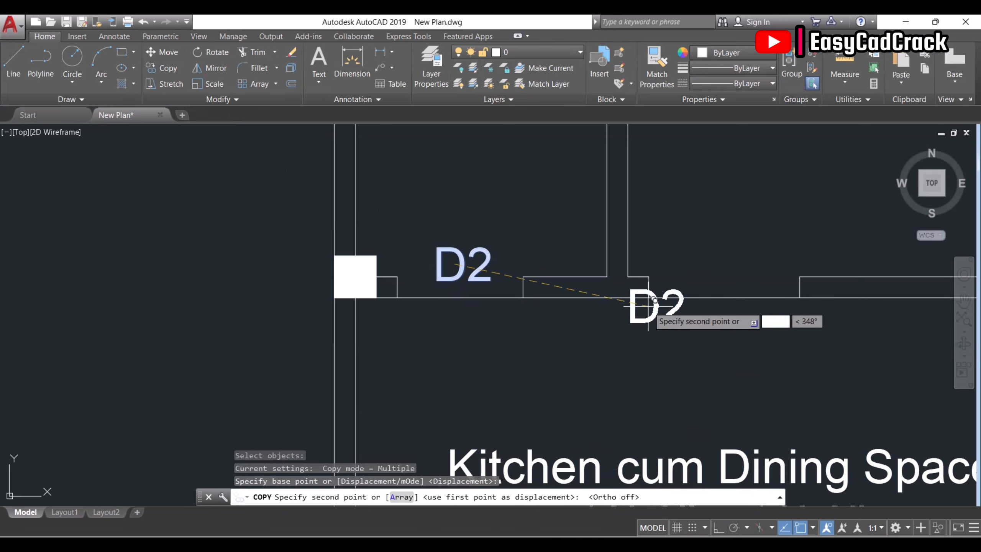
scroll(644, 301, down, 2)
middle_drag(639, 268, 623, 473)
scroll(616, 203, up, 5)
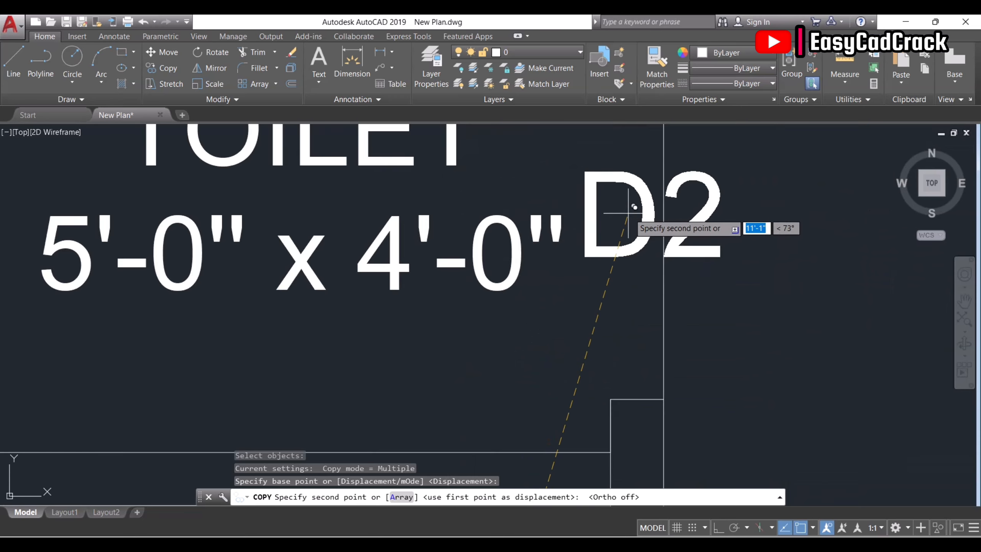
click(618, 287)
- Place another copy of the D2 label at the door opening of the 13'-9" x 13'-0" bedroom
scroll(617, 282, down, 8)
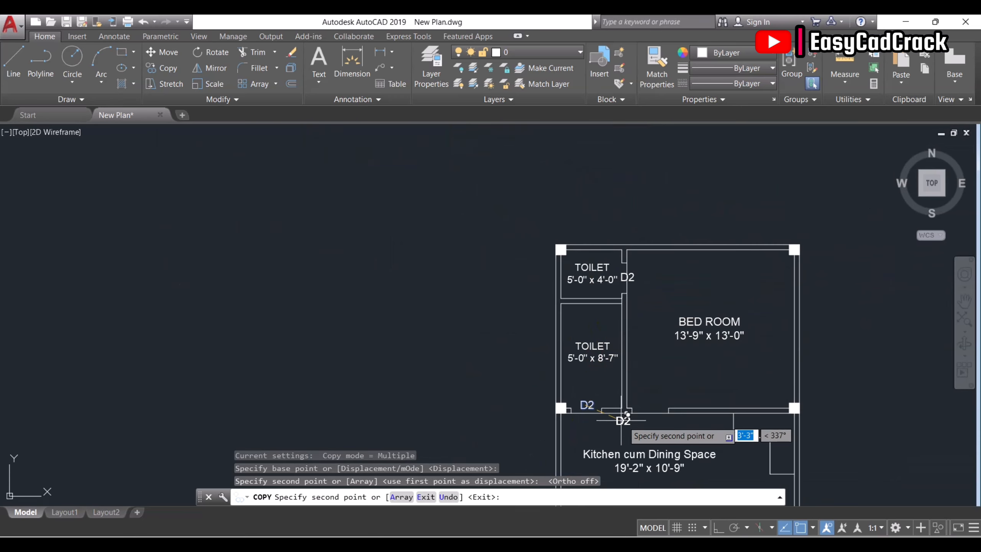
scroll(622, 416, up, 6)
key(Escape)
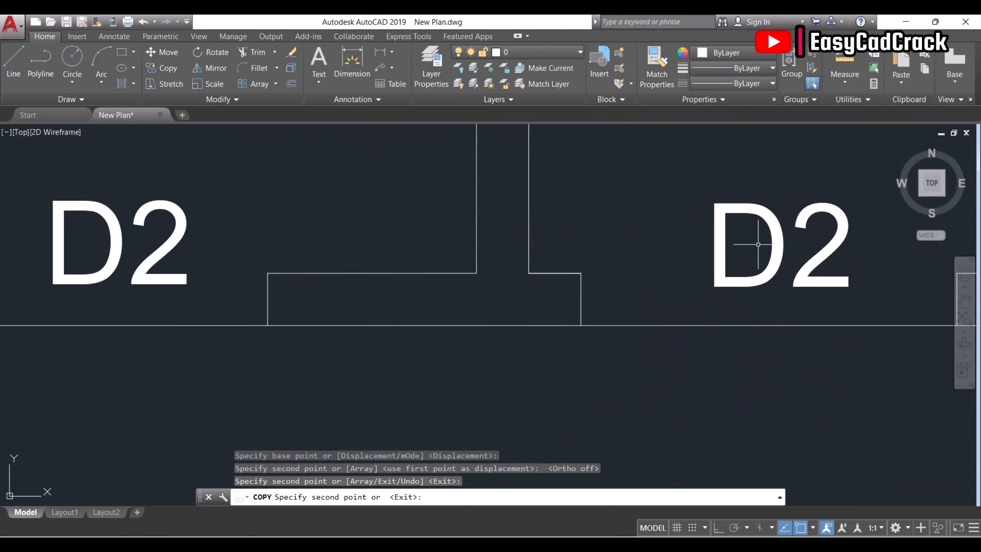
click(807, 210)
key(Escape)
scroll(688, 263, down, 4)
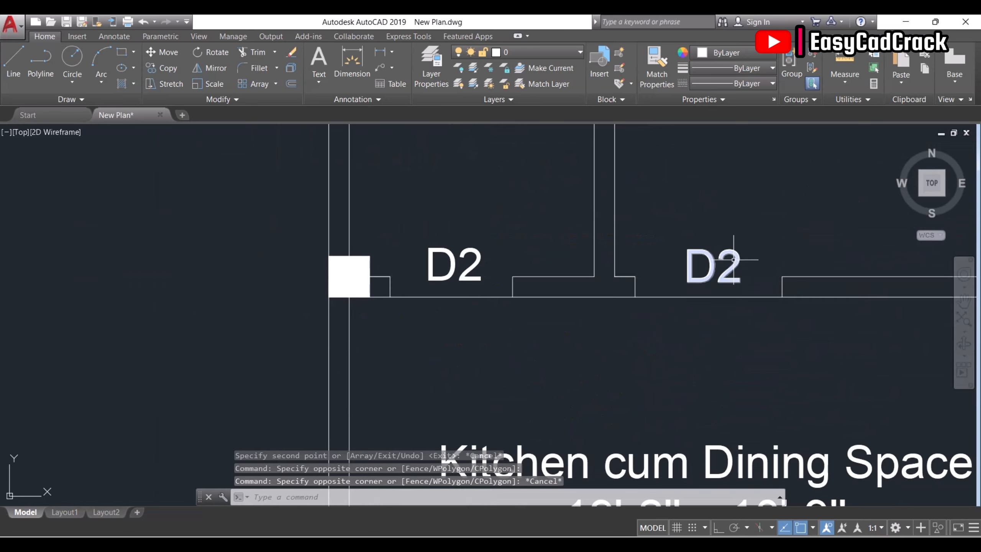
- Change the label at the 13'-9" x 13'-0" bedroom's door to D1
double_click(712, 266)
drag(716, 267, 743, 260)
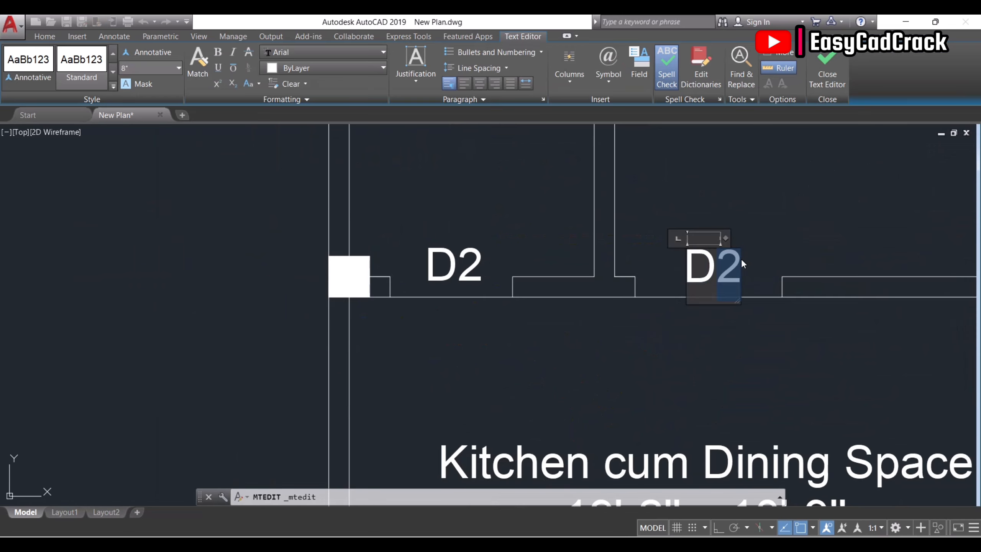
text(1)
click(725, 347)
- Copy the D1 label to the kitchen-side door opening of the 12'-3" x 10'-8" bedroom
text(co)
key(Return)
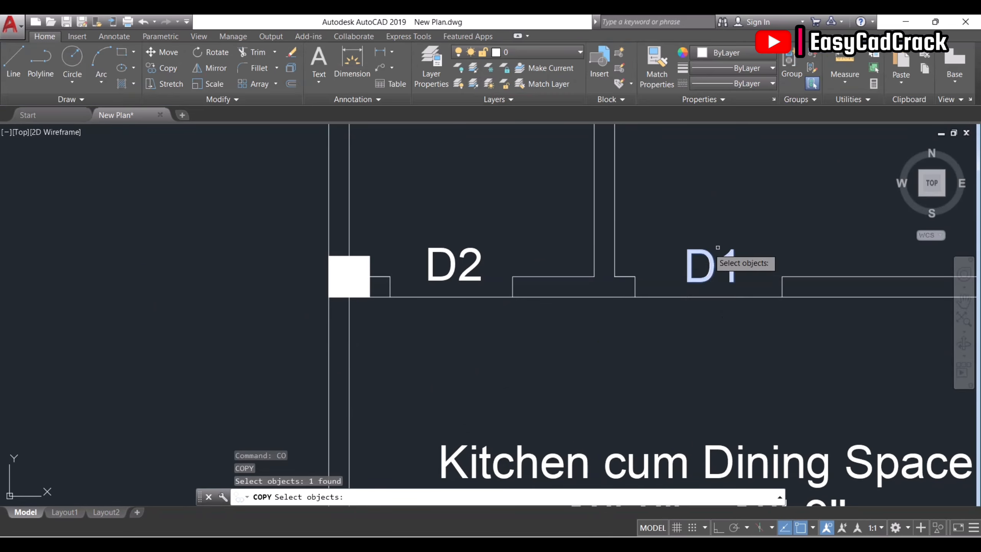
click(722, 263)
key(Return)
click(691, 252)
scroll(666, 276, down, 3)
middle_drag(679, 380, 646, 251)
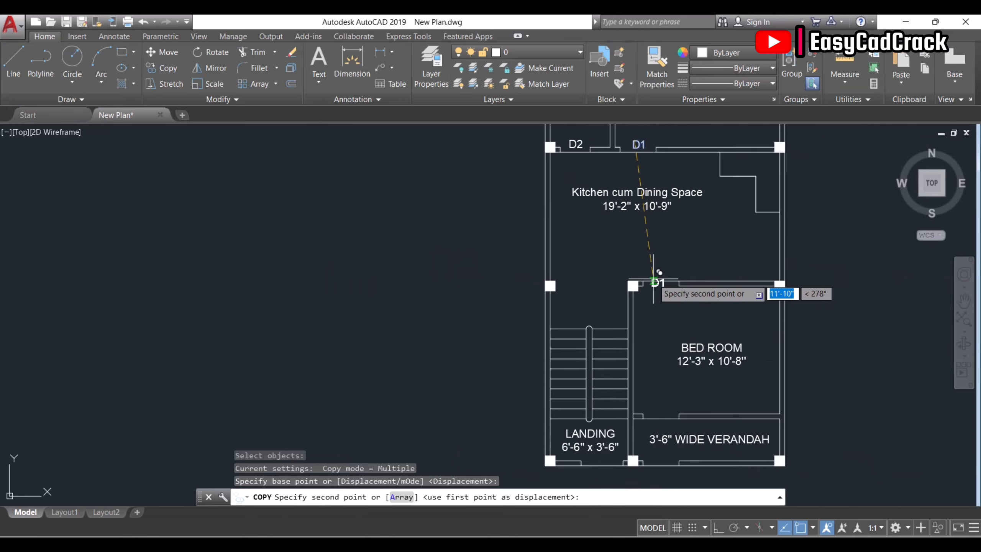
scroll(651, 278, up, 4)
click(652, 294)
- Place further D1 copies at the bedroom's verandah-side door, the verandah's outer door and the landing's outer opening
scroll(650, 293, down, 3)
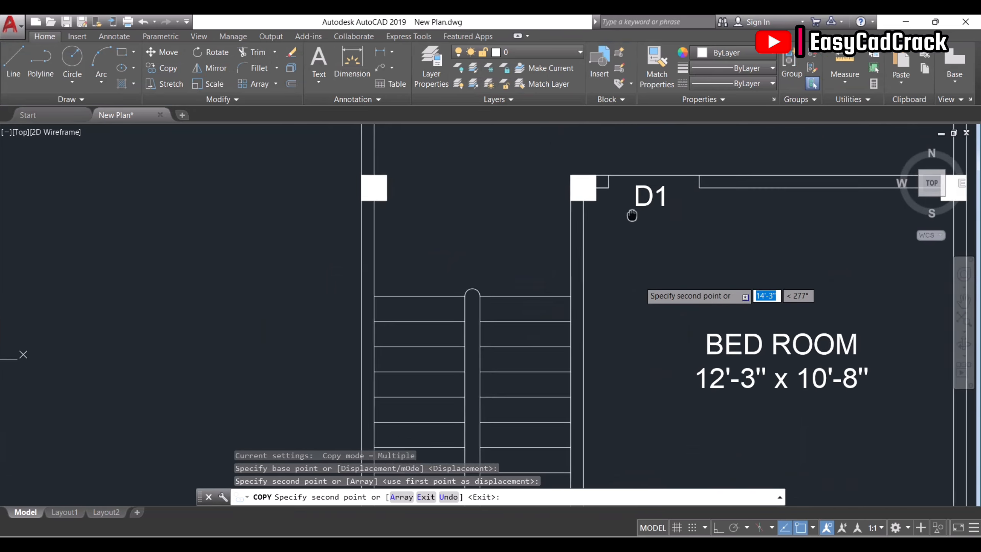
scroll(652, 382, up, 2)
click(641, 398)
middle_drag(642, 427, 622, 180)
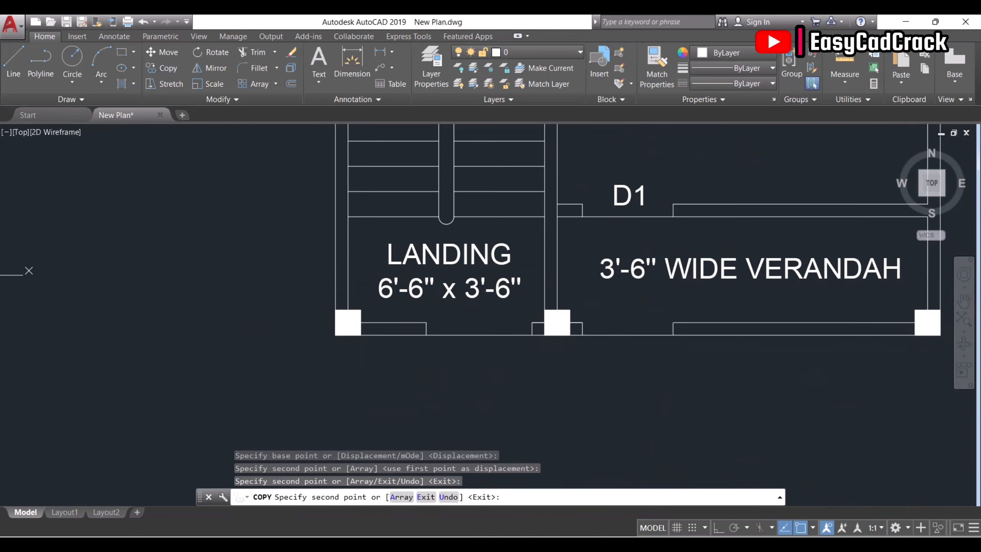
scroll(623, 307, up, 5)
click(625, 280)
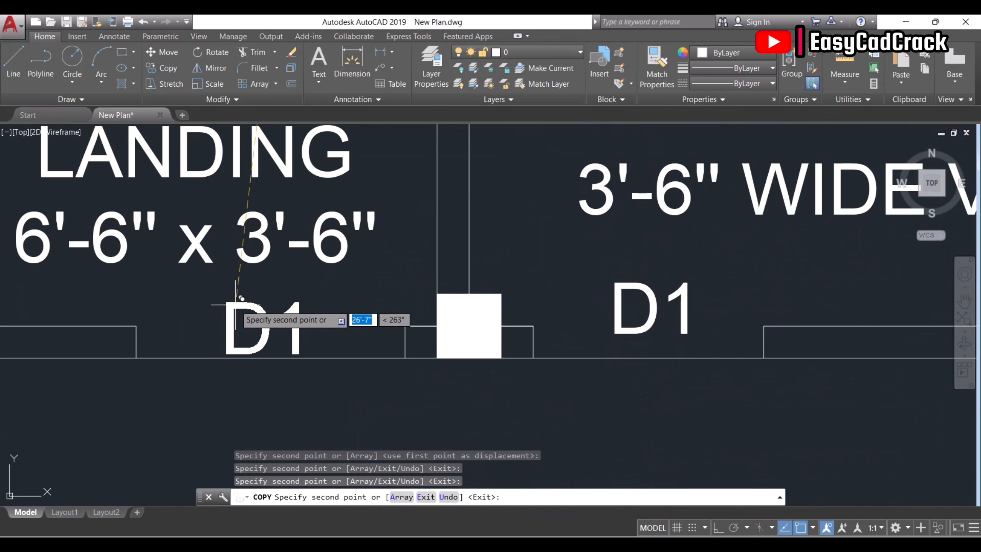
click(243, 315)
key(Escape)
- Change the label at the landing's outer opening to D3
double_click(283, 339)
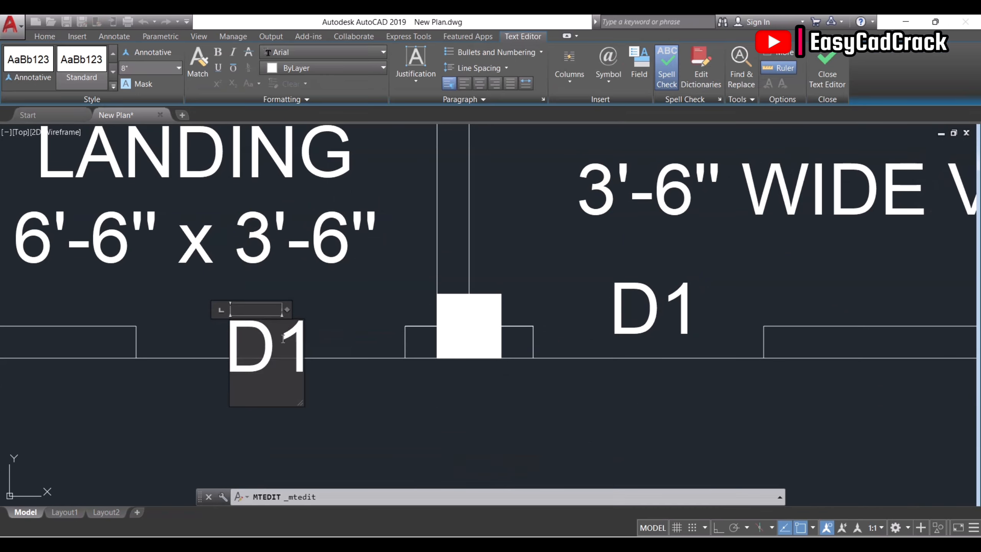
click(380, 404)
scroll(383, 406, down, 8)
text(c)
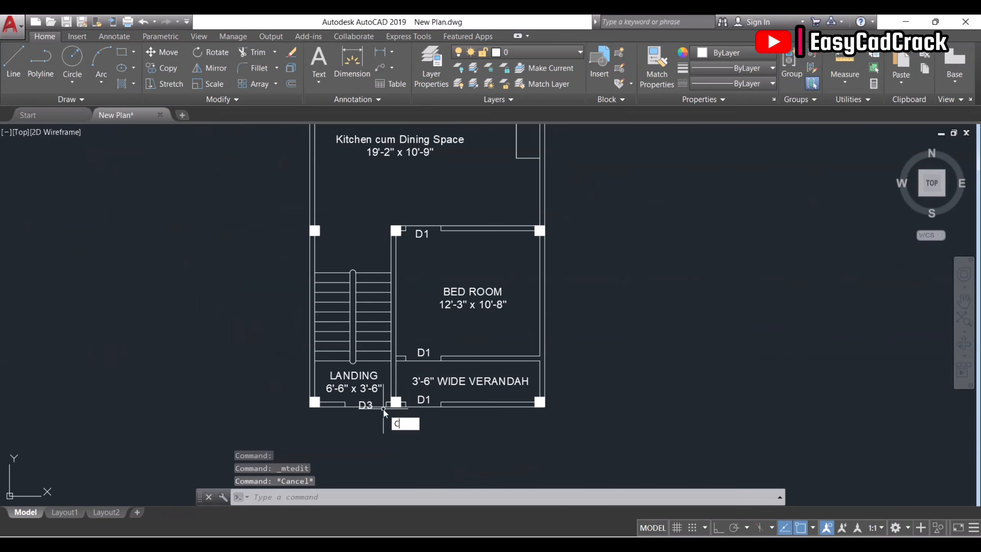
text(co)
key(Return)
- Add a horizontal linear dimension between the two walls just above the staircase, and save the drawing
middle_drag(359, 337, 403, 409)
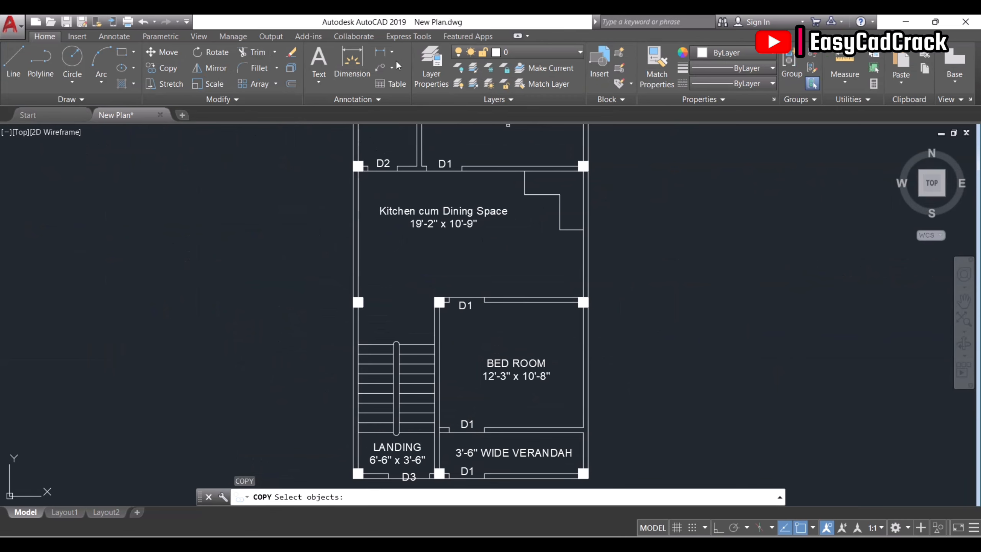
scroll(367, 322, up, 4)
click(343, 319)
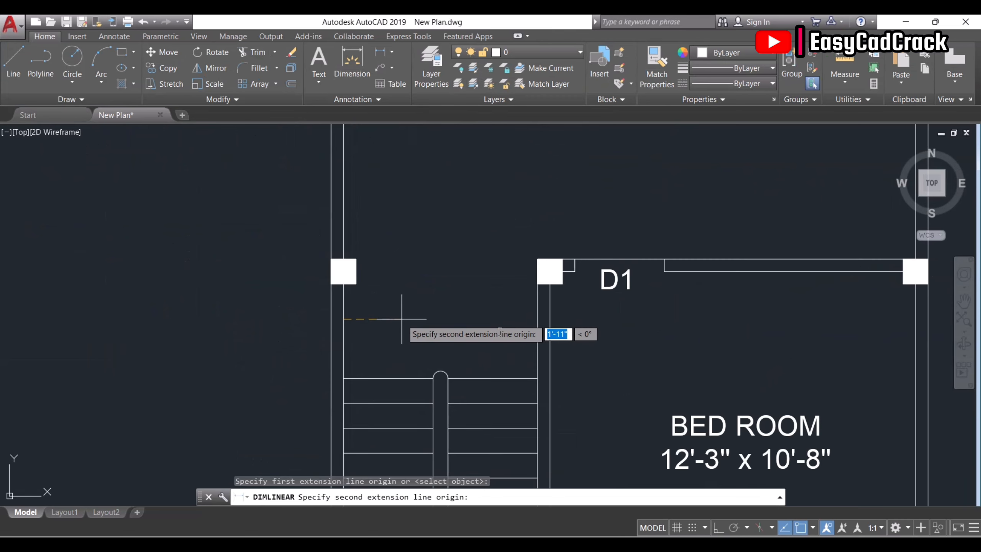
click(535, 319)
click(535, 311)
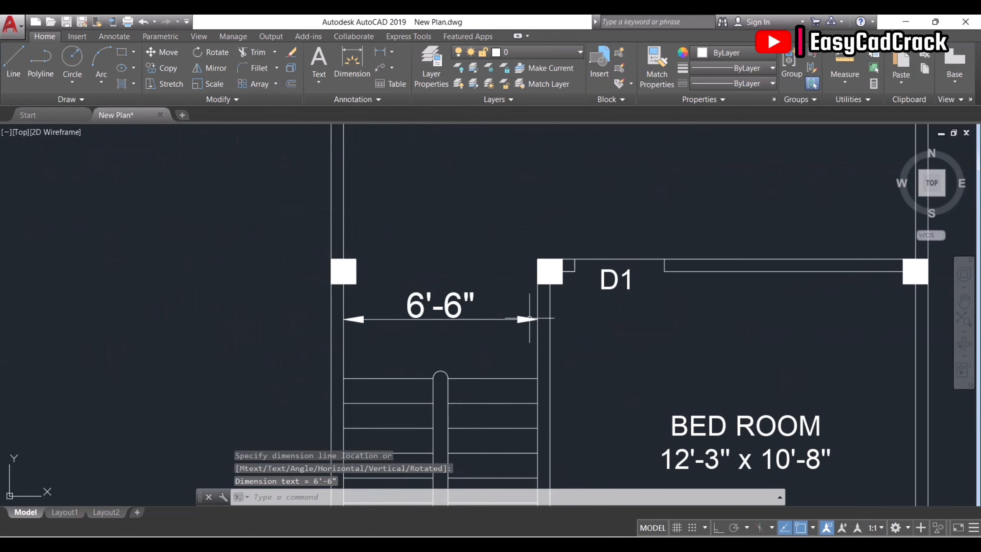
scroll(528, 338, down, 6)
key(ctrl+s)
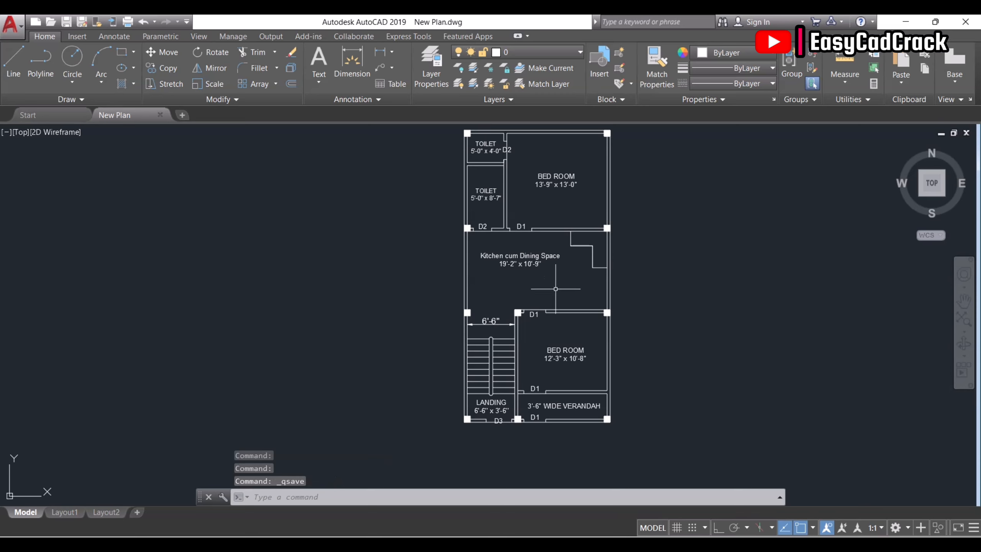
- Add a horizontal linear dimension below the kitchen's upper wall, from the stepped corner outline to the outer wall on the stair side
click(380, 52)
scroll(570, 243, up, 4)
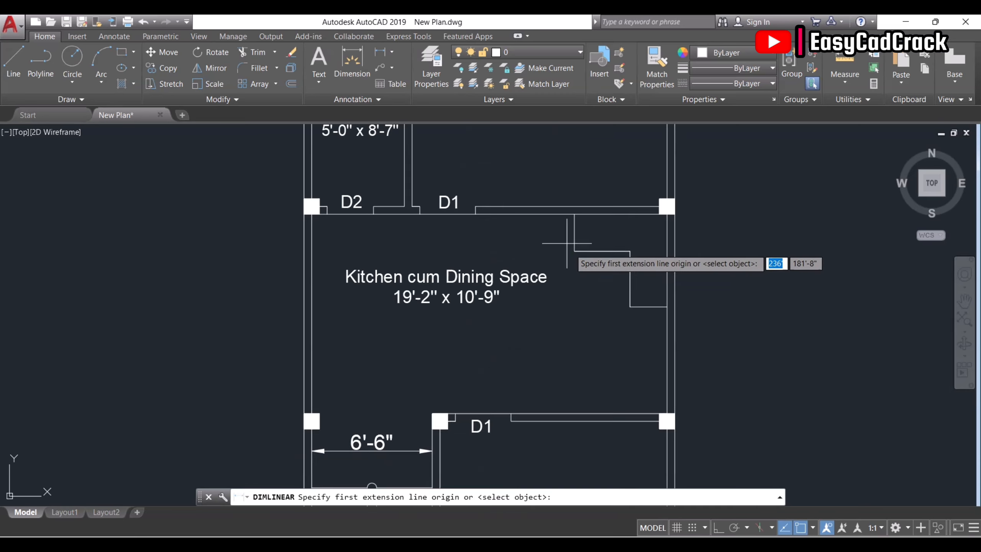
click(574, 241)
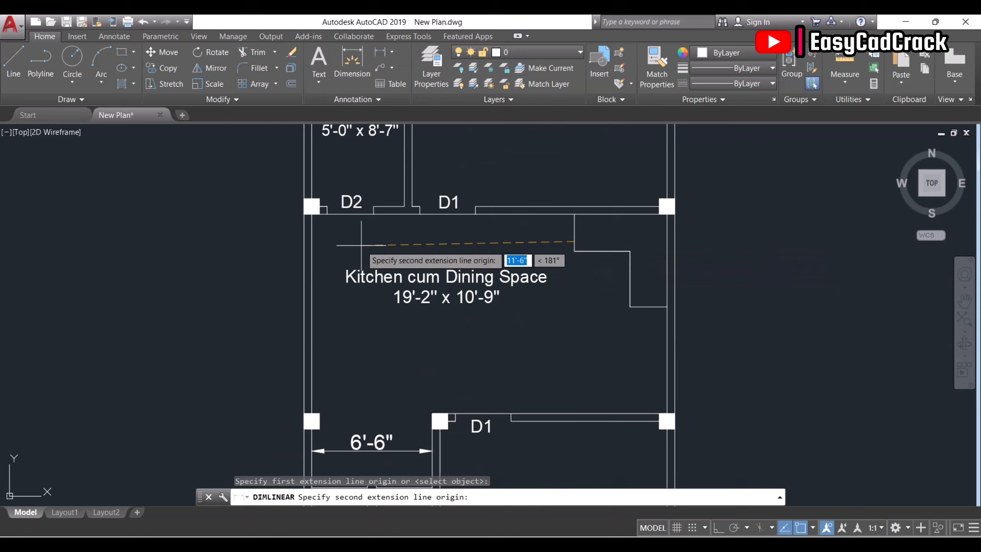
click(309, 241)
click(310, 241)
- Add a vertical linear dimension from the kitchen's stepped corner outline down to the lower bedroom wall, and save the drawing
key(Return)
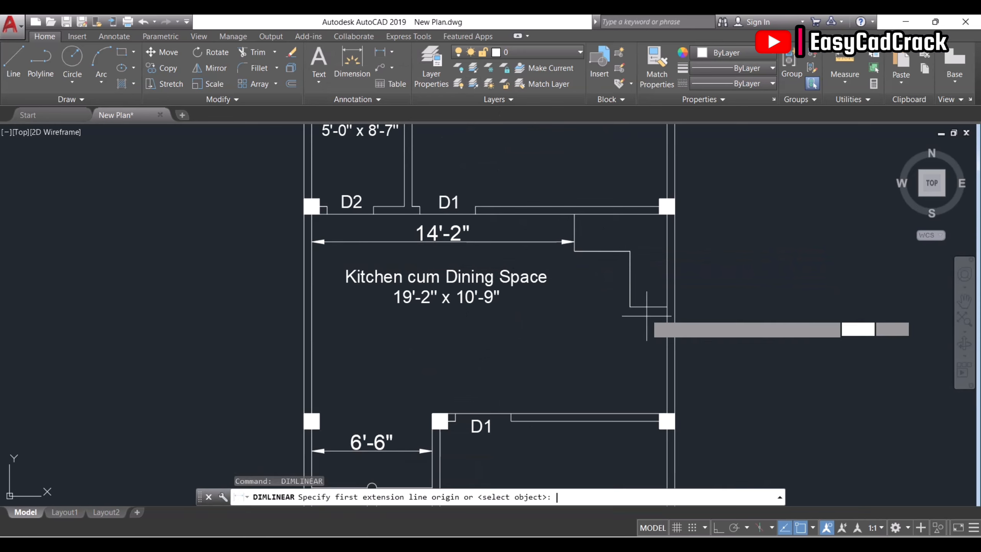
click(648, 306)
click(648, 413)
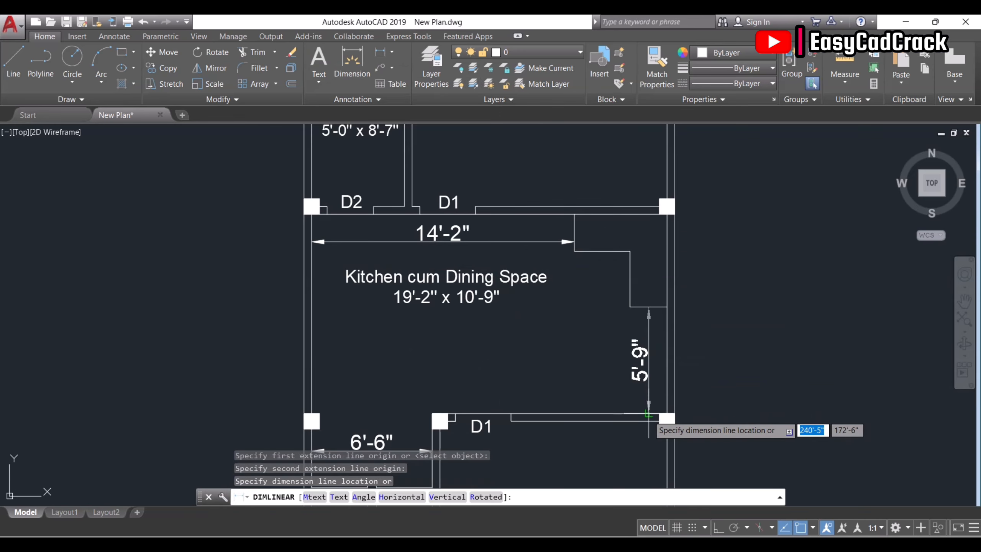
click(648, 414)
scroll(534, 402, down, 2)
key(ctrl+s)
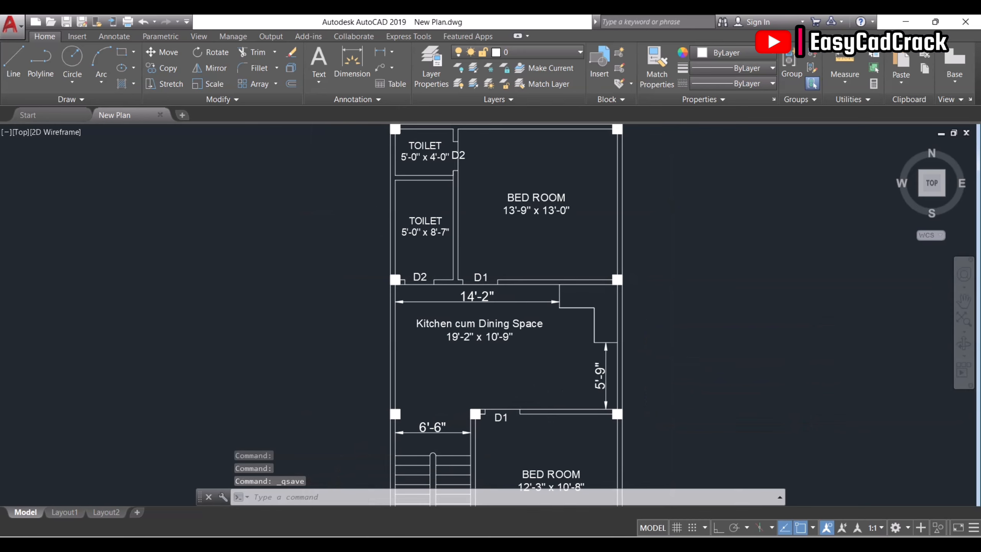
- Draw an entrance step outline 10" deep and 36" wide outside the verandah's outer D1 door with ortho on
scroll(549, 305, down, 3)
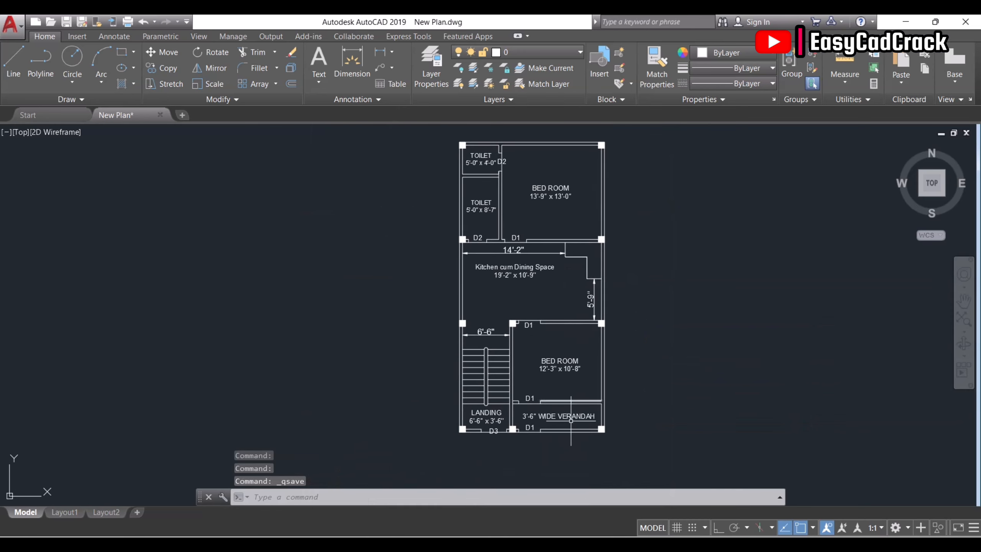
middle_drag(571, 420, 571, 329)
key(l)
key(Return)
scroll(501, 317, up, 6)
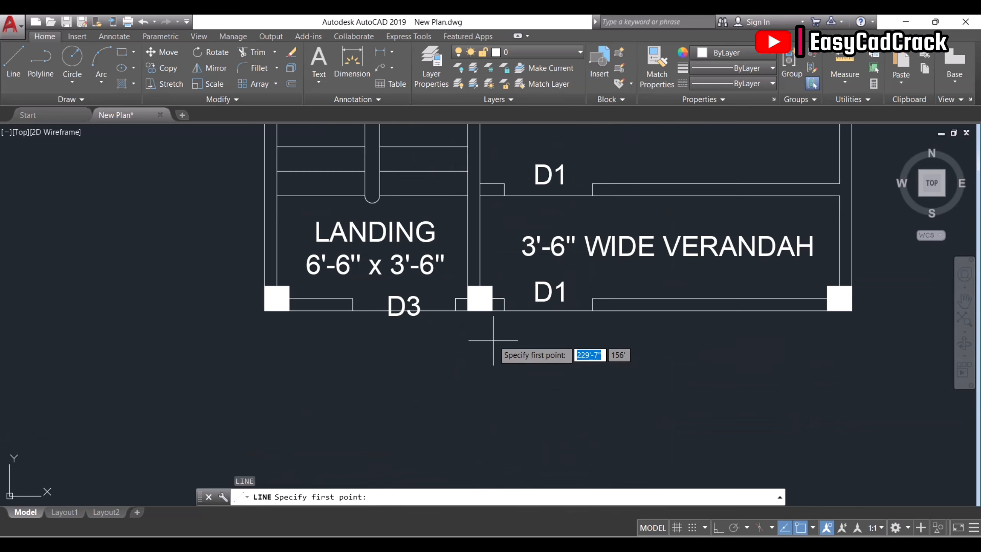
click(501, 316)
key(F8)
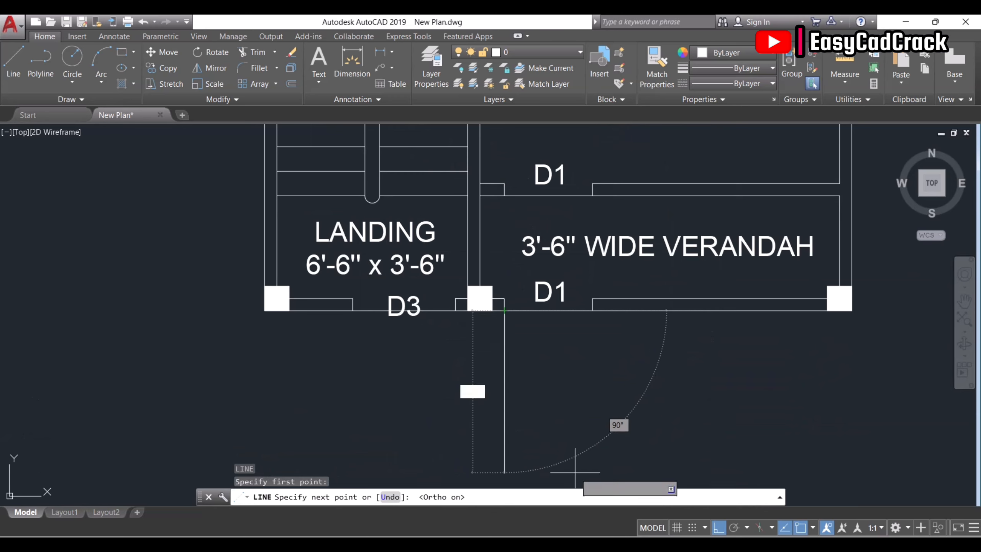
text(10)
key(Return)
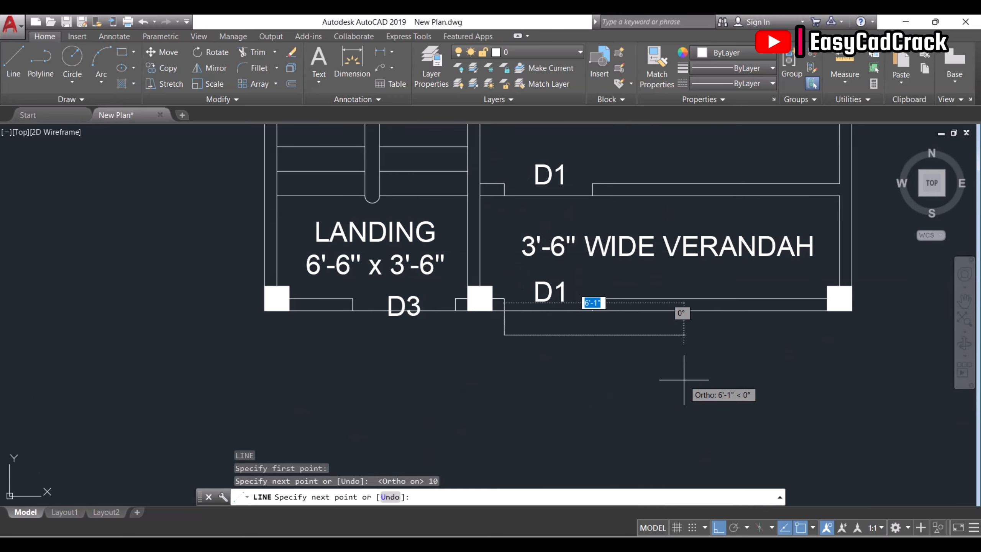
text(36)
key(Return)
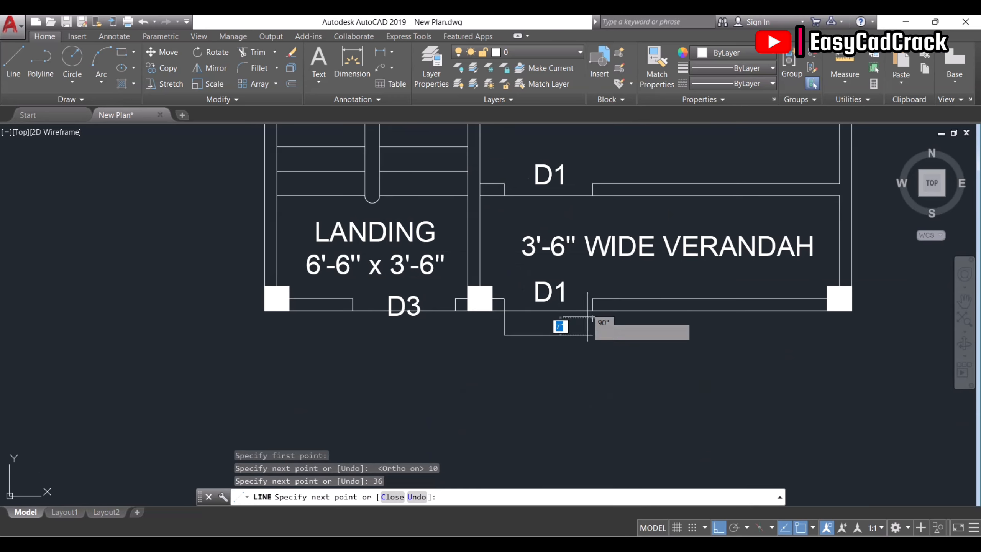
click(592, 310)
key(Escape)
- Copy the entrance step outline twice outward, each copy one step depth further from the verandah wall
text(c)
scroll(602, 347, up, 4)
click(613, 348)
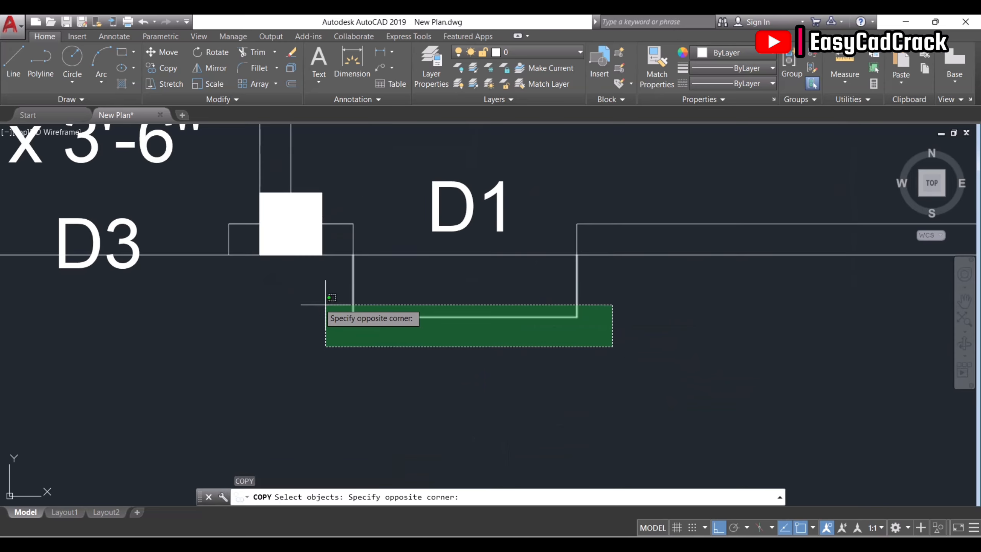
click(330, 302)
key(Return)
click(353, 254)
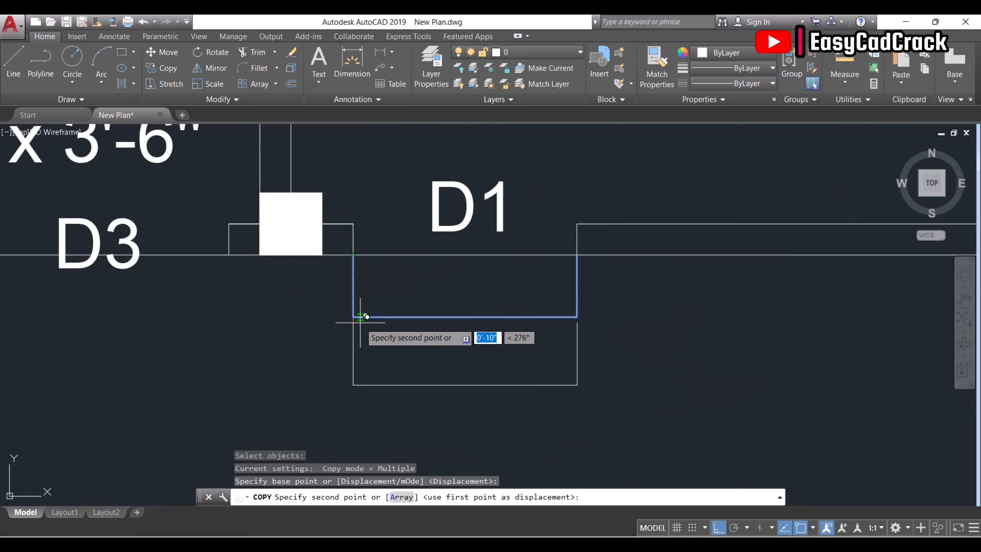
click(353, 317)
click(353, 379)
key(Escape)
- Draw a single step 10" deep across the landing's outer D3 opening, and save the drawing
scroll(352, 378, down, 4)
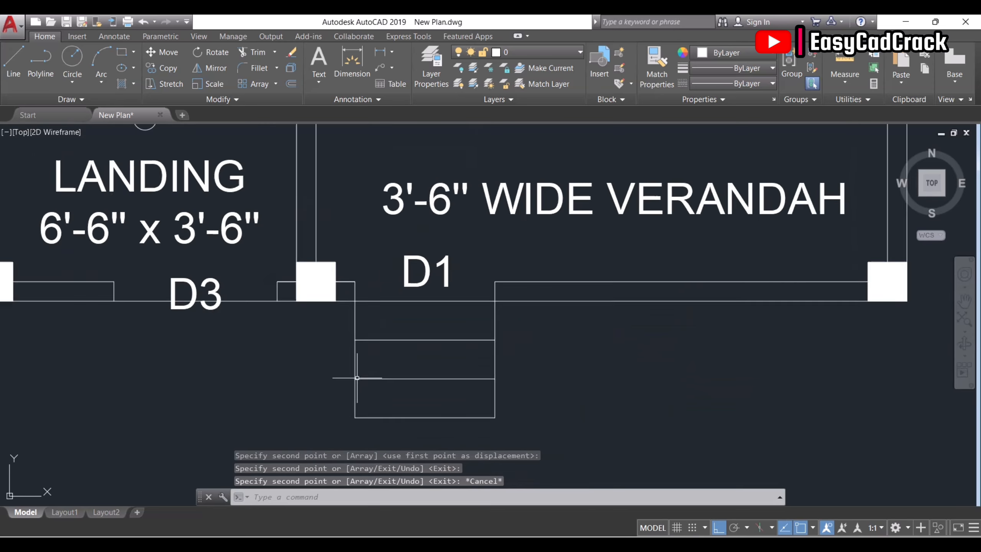
middle_drag(353, 377, 481, 359)
text(l)
key(Return)
click(329, 315)
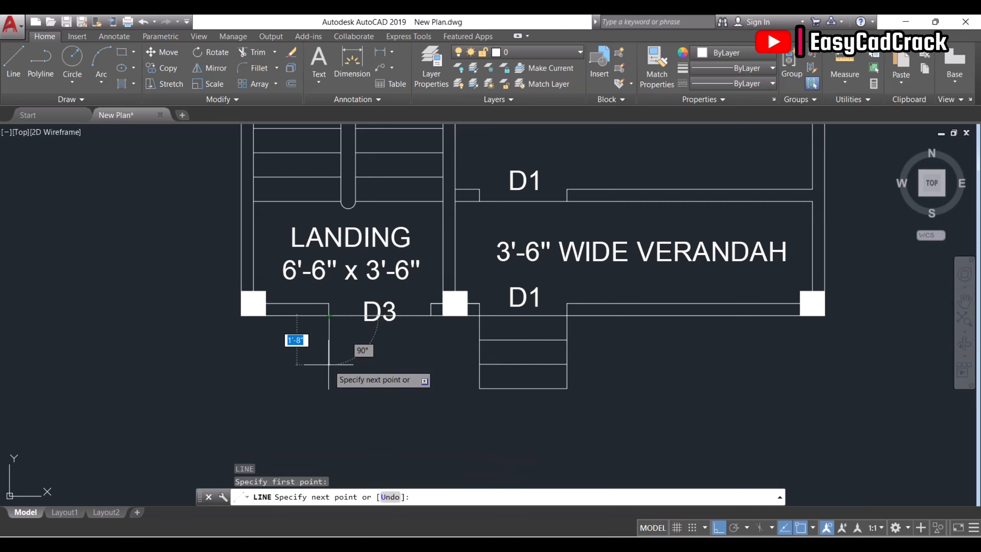
text(10)
key(Return)
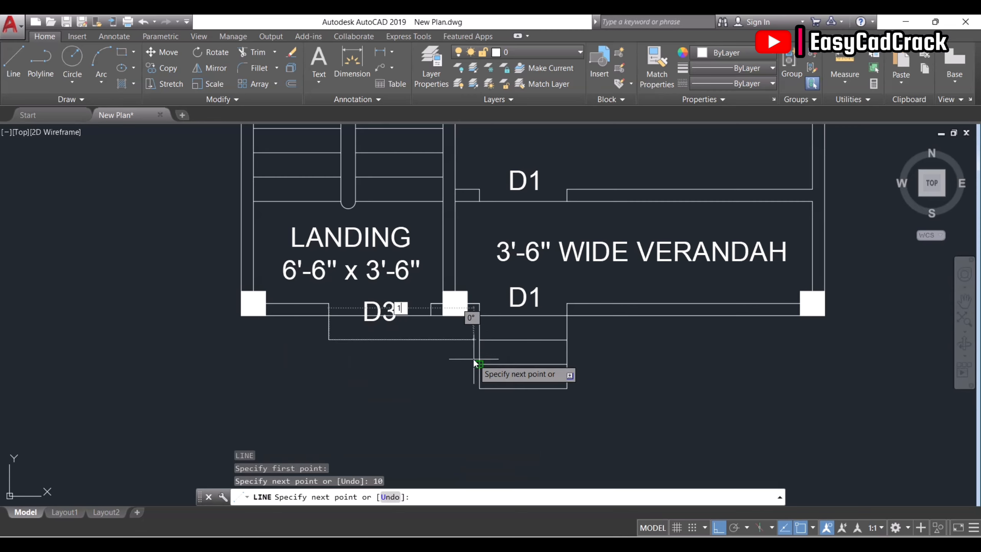
key(Return)
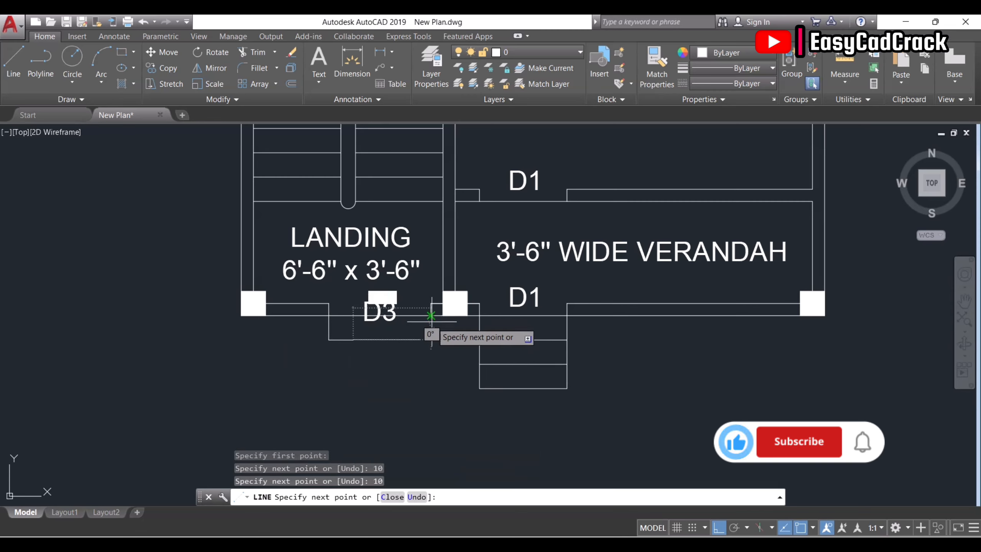
scroll(439, 332, up, 2)
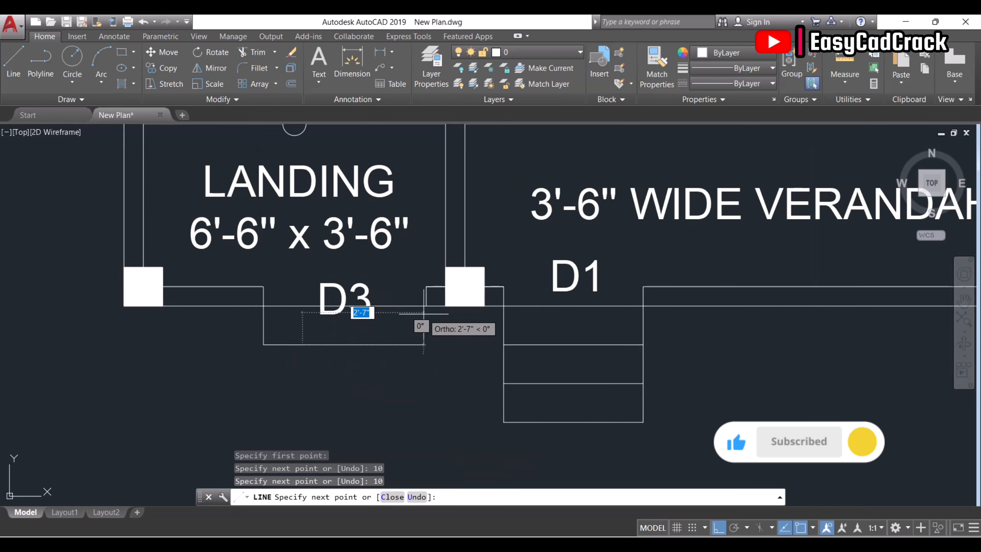
key(Escape)
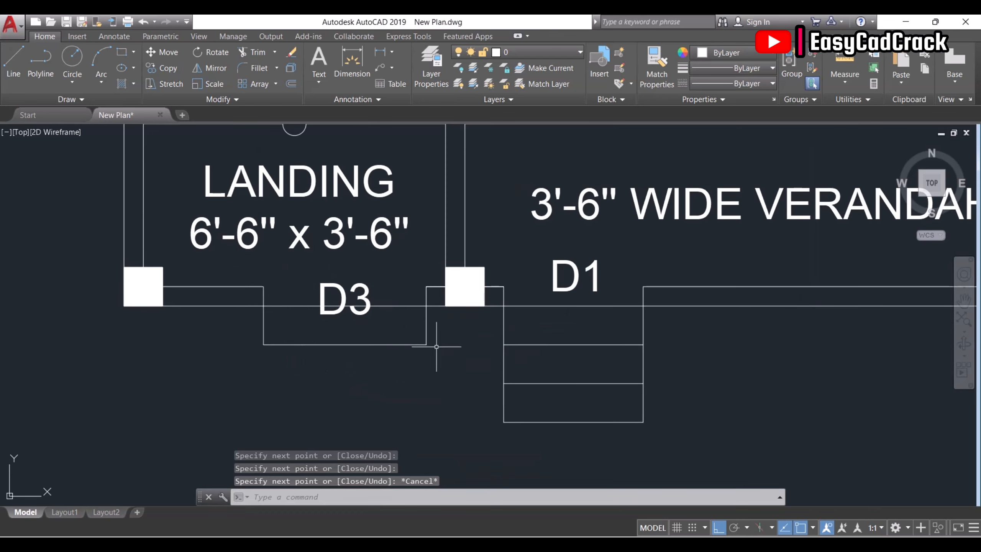
scroll(438, 339, down, 3)
key(ctrl+s)
- Draw a 48" x 5" rectangle in the empty area above the upper bedroom
scroll(489, 316, down, 1)
middle_drag(490, 316, 508, 387)
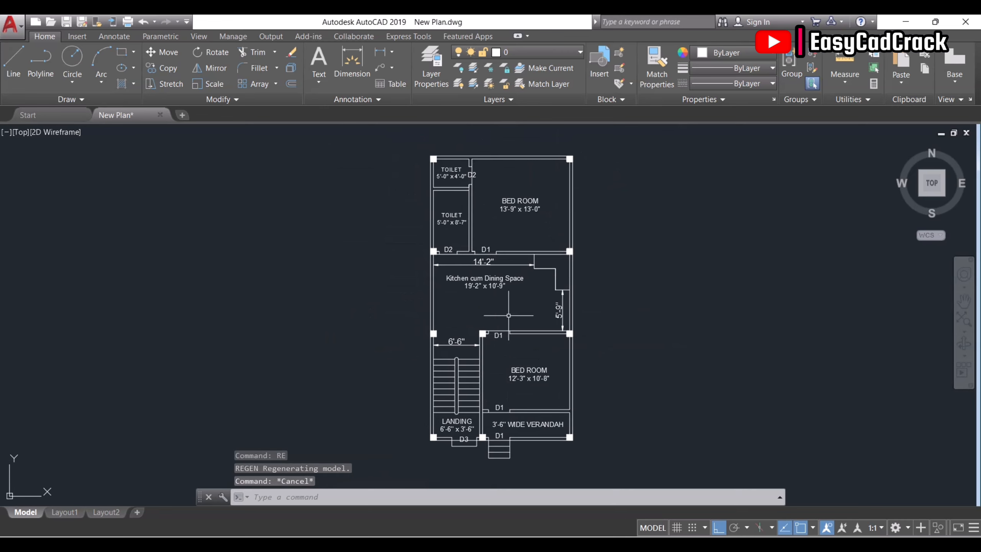
middle_drag(508, 316, 509, 375)
click(130, 53)
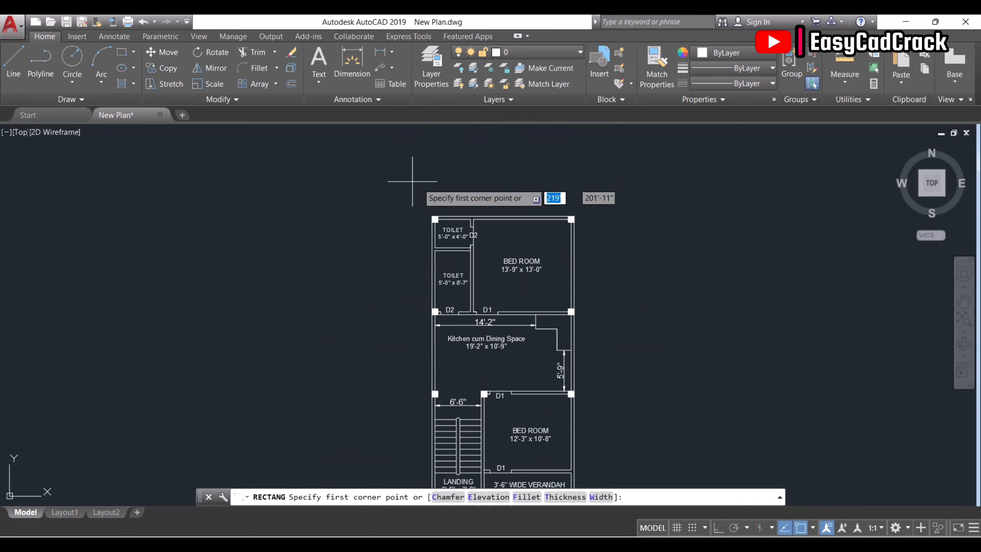
scroll(532, 208, up, 4)
middle_drag(499, 175, 510, 234)
click(454, 225)
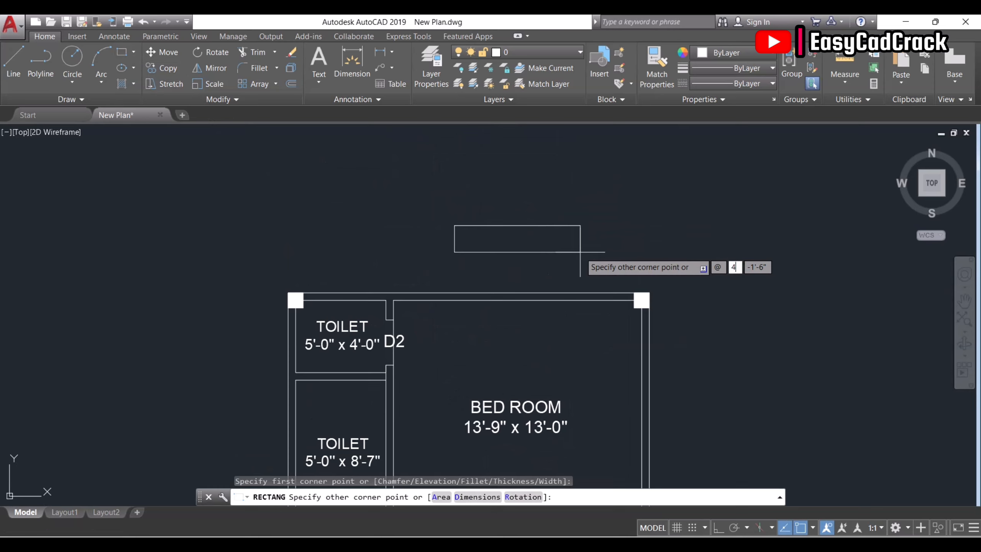
text(@48,5)
key(Return)
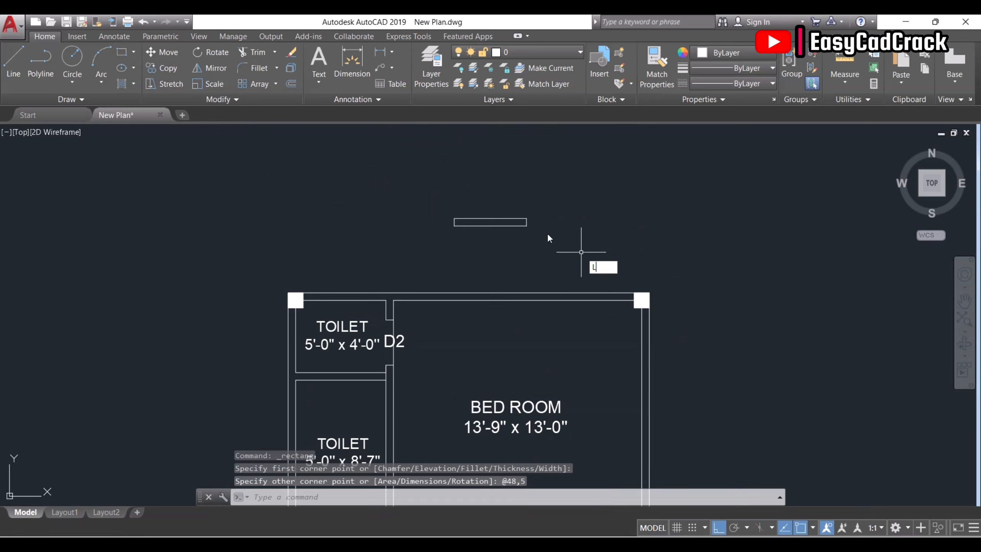
- Draw a horizontal line from the midpoint of the new rectangle's short side through it and past the opposite end
key(Return)
scroll(491, 212, up, 5)
click(341, 254)
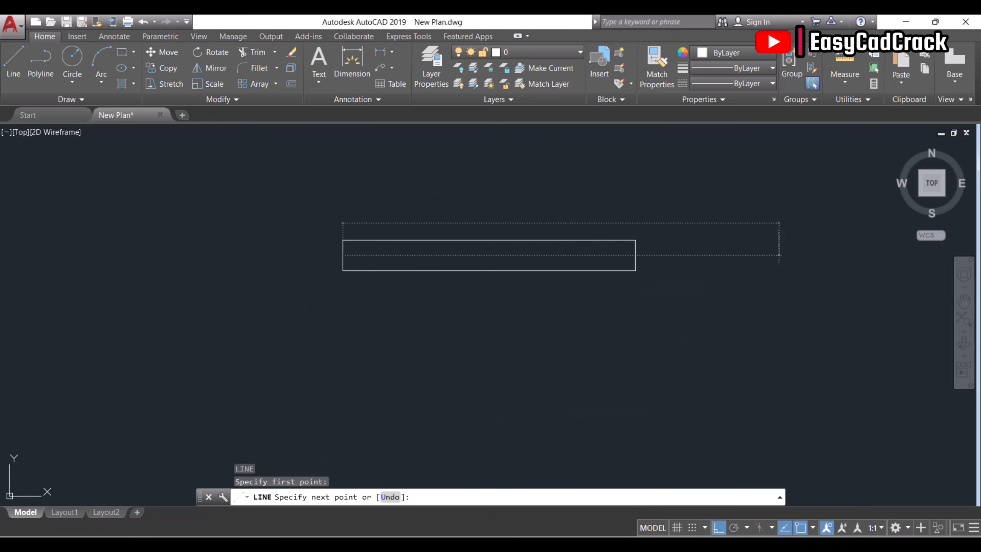
click(778, 255)
key(Escape)
- Offset the rectangle's centre line 1" to both sides, and erase the original line
text(o)
key(Return)
text(1)
key(Return)
scroll(696, 258, up, 6)
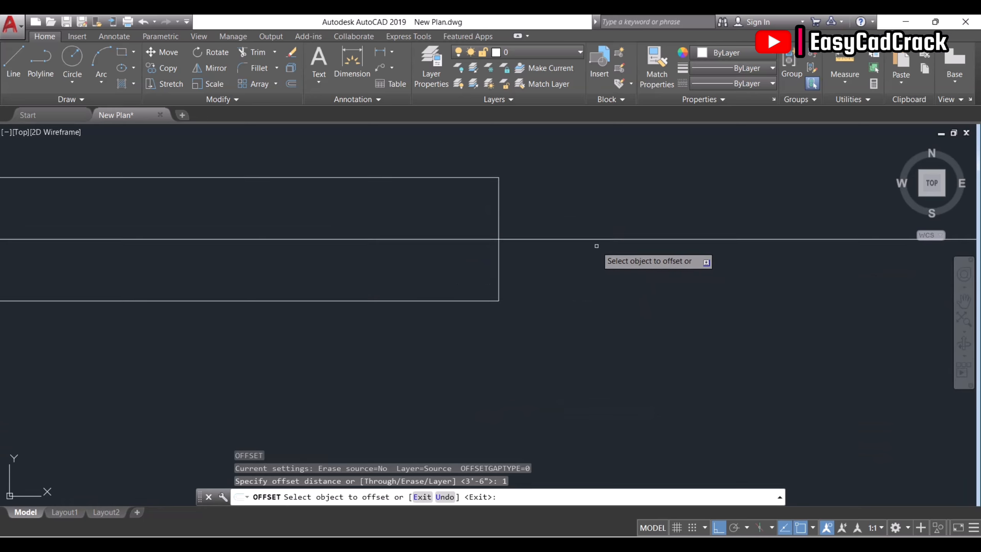
click(575, 238)
click(560, 257)
click(562, 238)
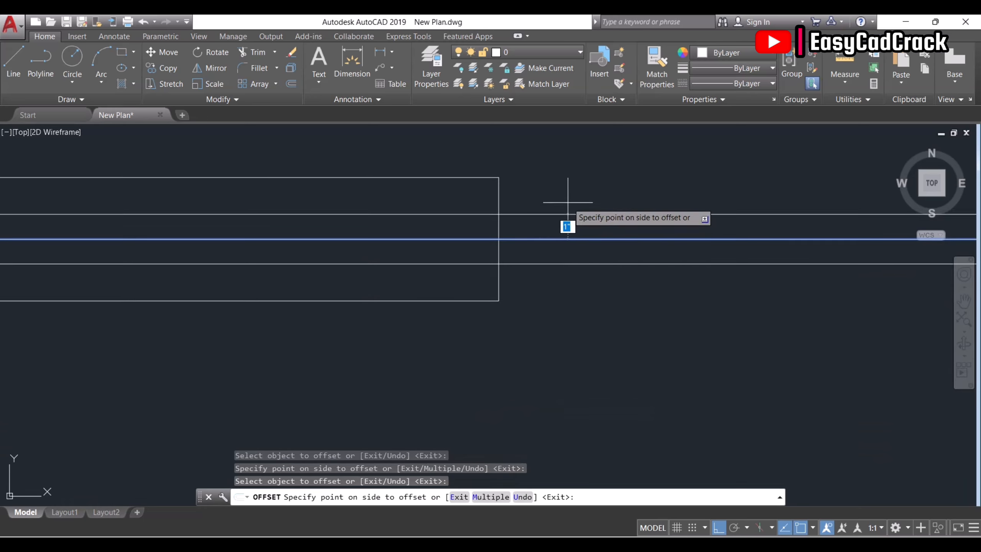
click(567, 220)
key(Escape)
click(564, 239)
key(Delete)
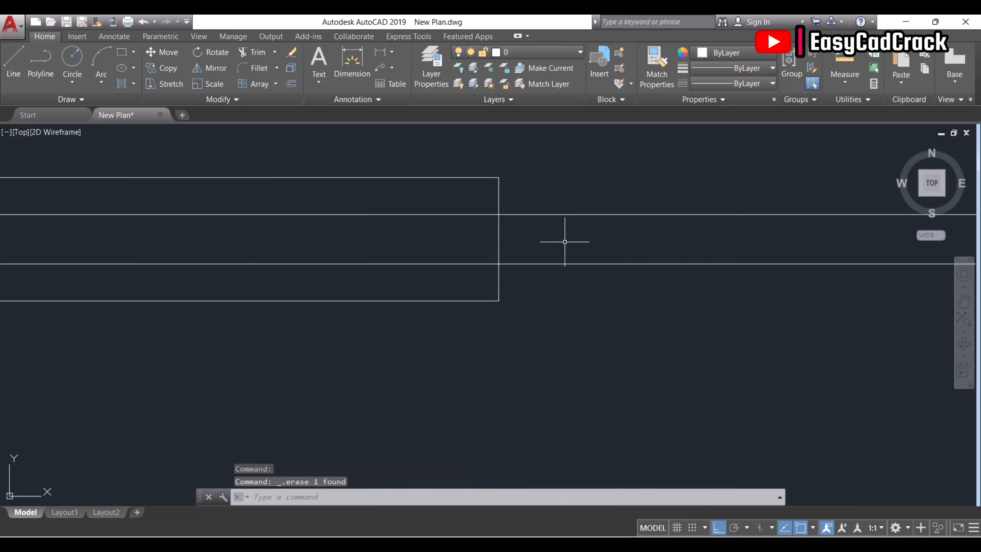
- Trim the two offset lines where they extend beyond the rectangle's end
key(t)
key(r)
key(Return)
click(534, 228)
click(482, 222)
key(Return)
click(560, 188)
click(533, 297)
key(Escape)
- Draw a short cross line between the two inner lines, 3" in from the rectangle's left end
scroll(539, 296, down, 4)
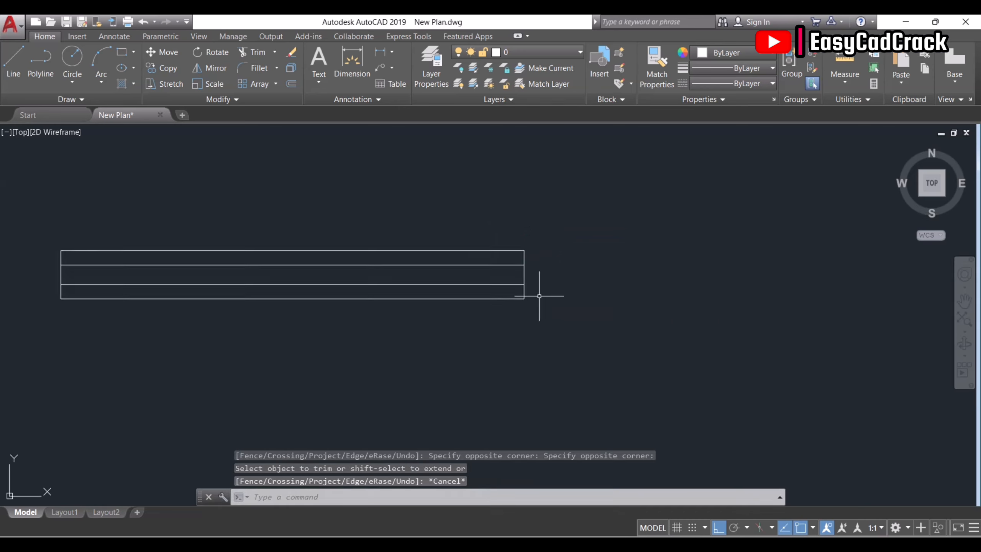
middle_drag(463, 308, 619, 317)
text(l)
key(Return)
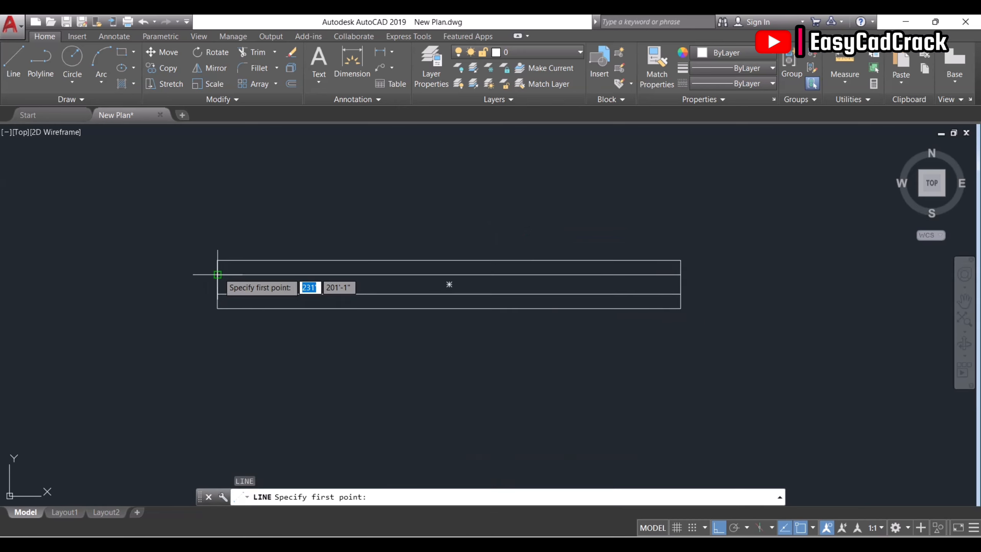
click(217, 274)
text(3)
key(Return)
click(244, 291)
key(Escape)
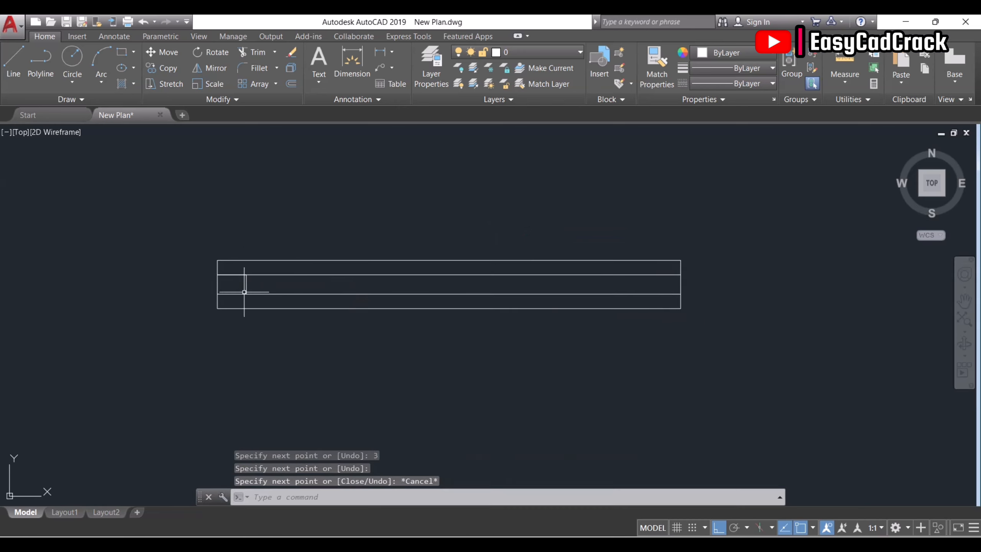
- Mirror the short cross line about the rectangle's vertical centre line, keeping the source object
text(MI)
key(Return)
click(252, 281)
click(231, 283)
key(Return)
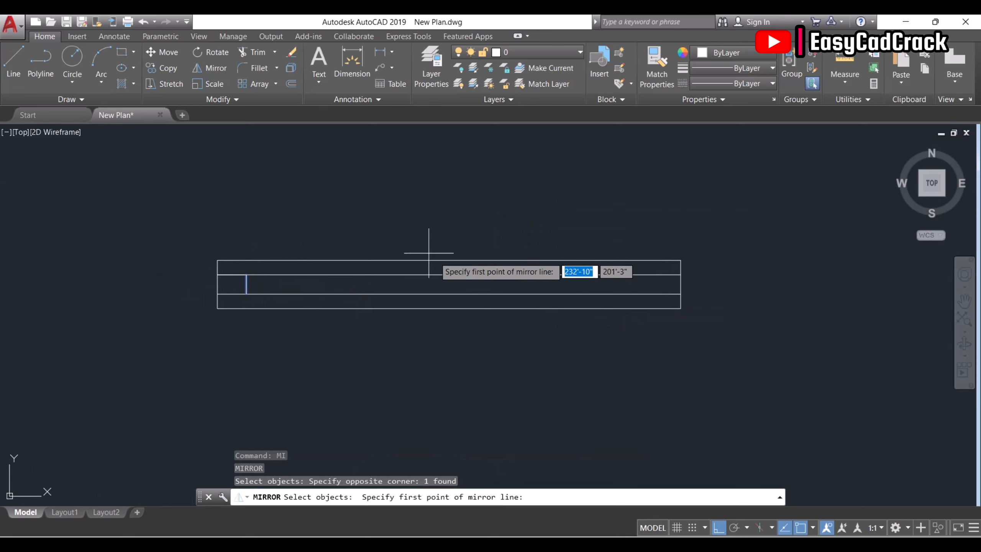
click(449, 259)
click(459, 191)
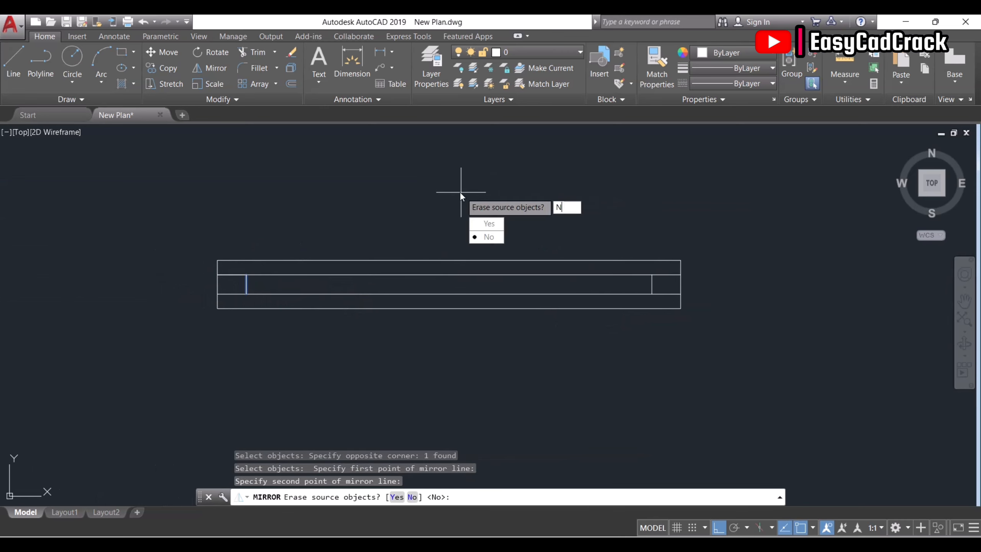
text(N)
key(Return)
- Fill the central strip between the two cross lines with a solid hatch
text(H)
key(Return)
click(450, 284)
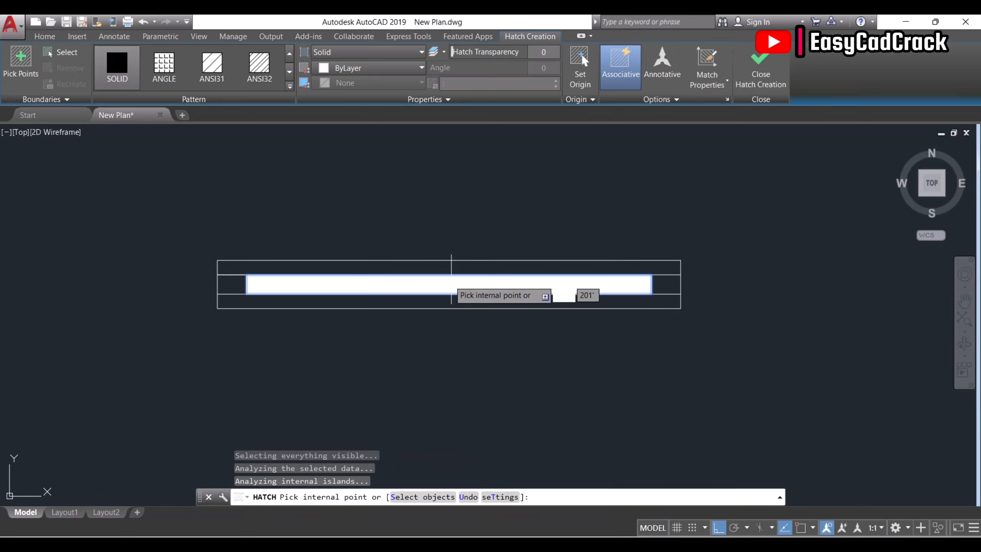
key(Escape)
key(Escape)
- Draw connected lines from the rectangle's upper left corner: 6" left, 18" up, and horizontally right past the rectangle's far end
text(L)
key(Return)
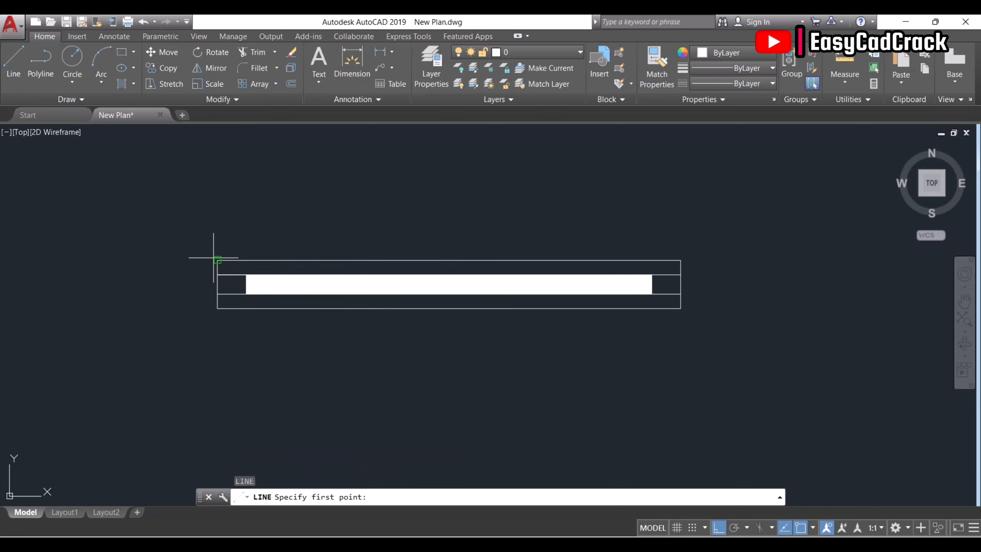
click(213, 257)
text(6)
key(Return)
text(1)
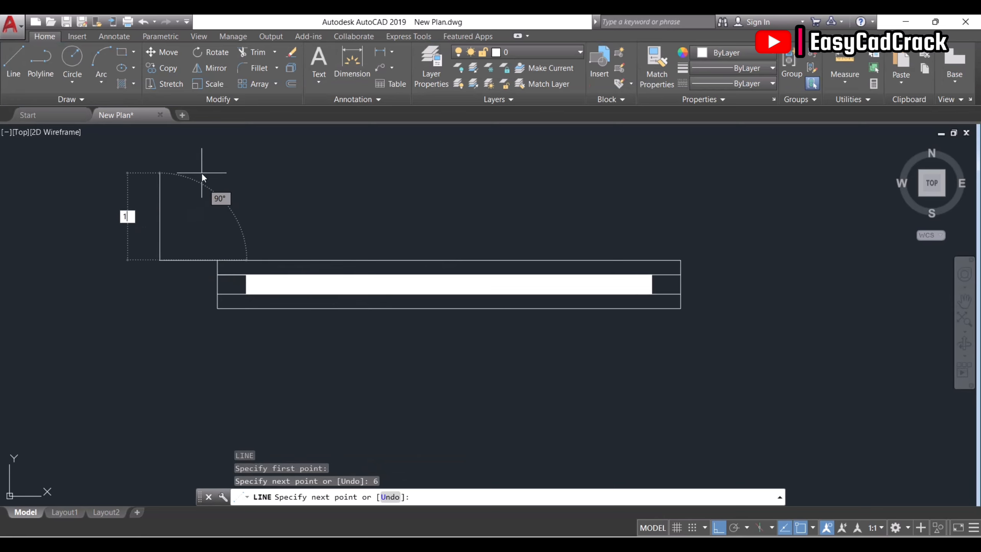
text(8)
key(Return)
scroll(784, 222, down, 4)
click(806, 171)
key(Escape)
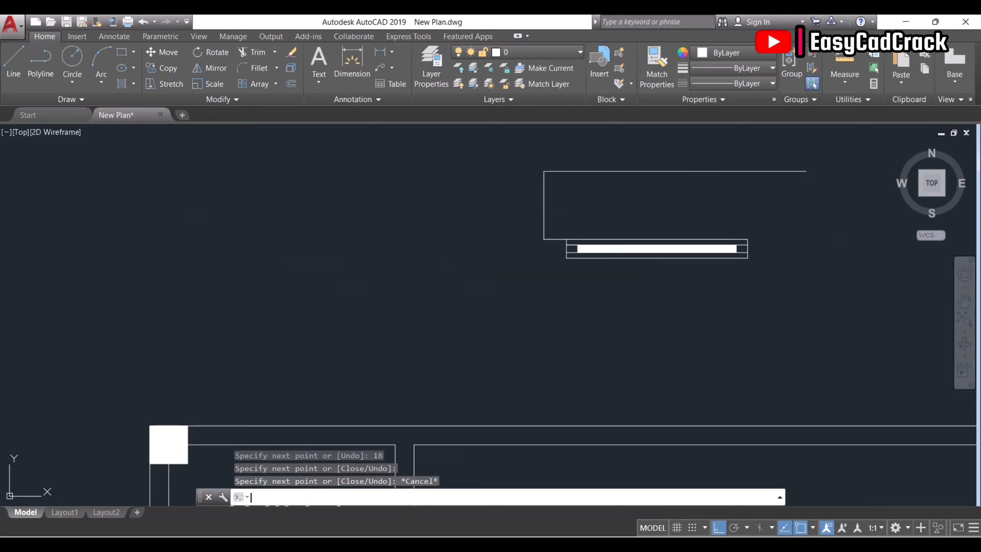
- Draw connected lines from the rectangle's upper right corner: 6" right, and vertically up past the long horizontal line
key(Return)
click(747, 239)
text(6)
key(Return)
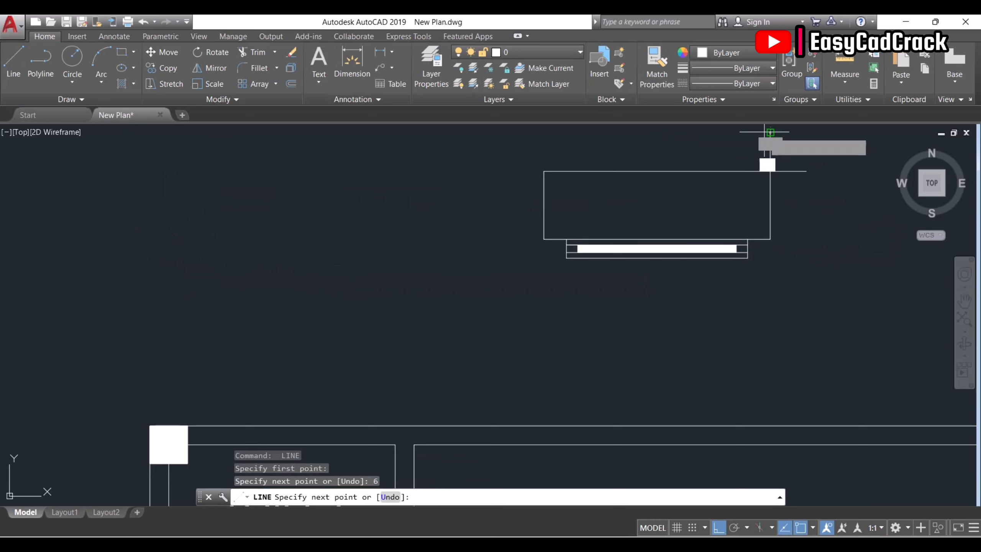
click(765, 132)
key(Escape)
- Trim the overshooting ends of the horizontal and vertical lines at the outline's upper right corner
text(tr)
key(Return)
click(789, 192)
click(763, 162)
key(Return)
click(782, 163)
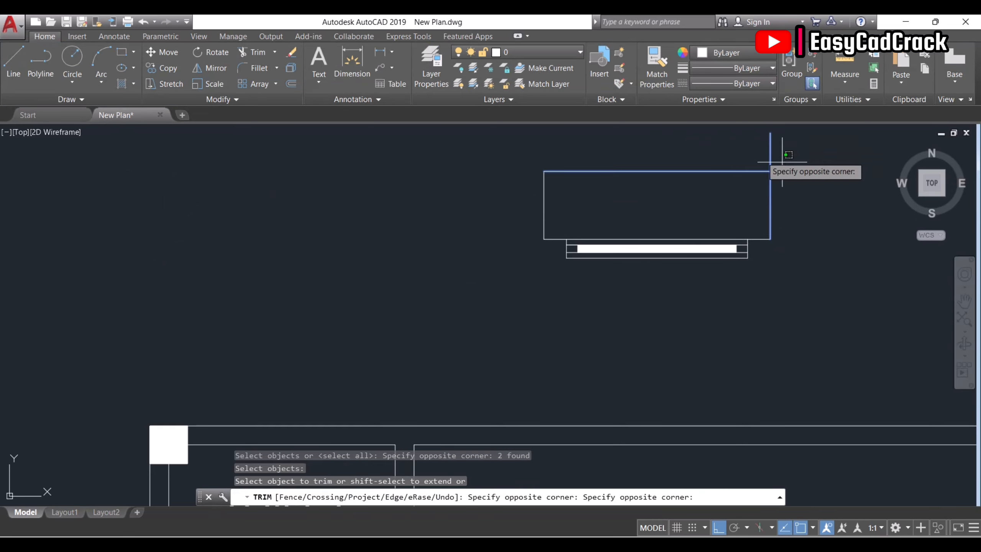
click(781, 162)
key(Escape)
- Join the five lines of the outline around the window rectangle into one polyline
text(j)
key(Return)
click(773, 211)
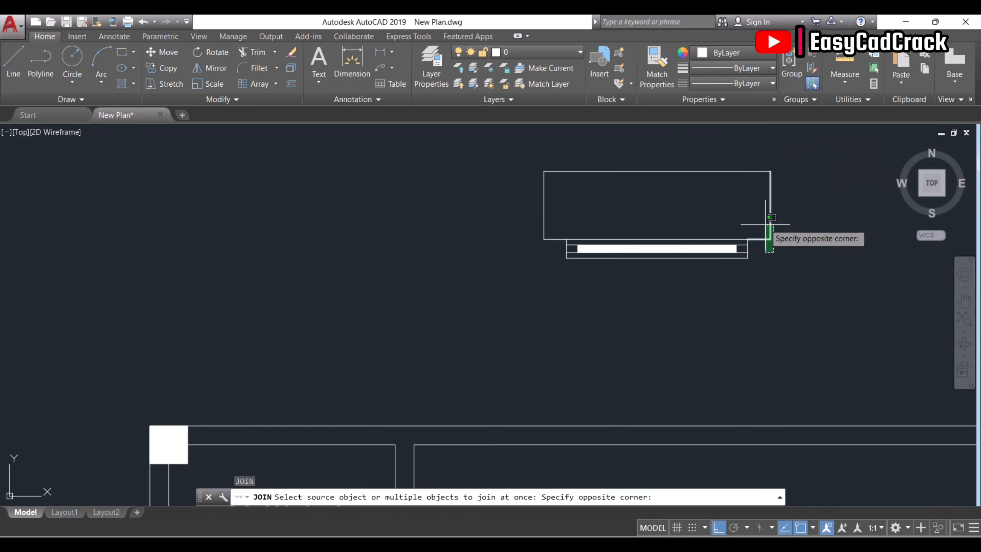
click(762, 253)
click(547, 245)
click(527, 157)
key(Return)
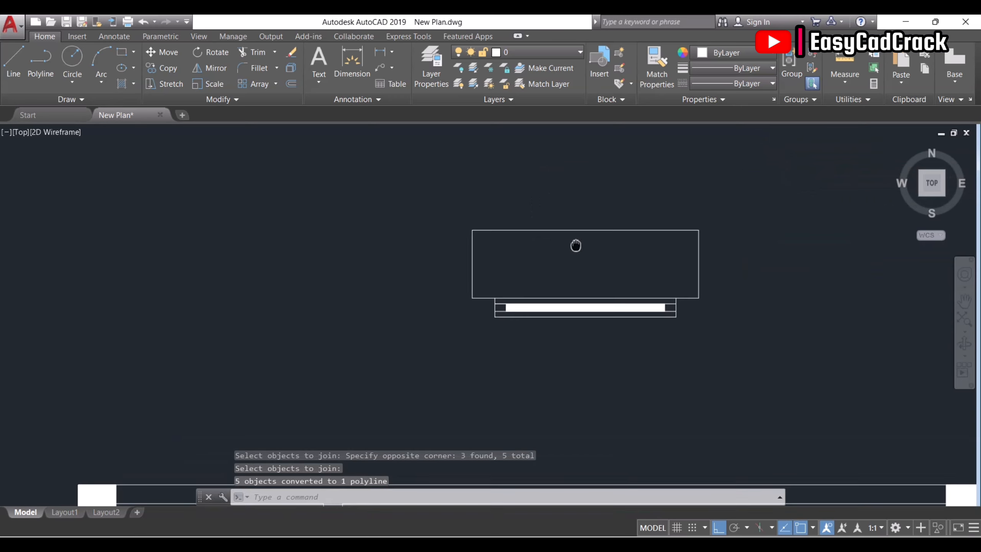
key(Escape)
- Load the ACAD_ISO03W100 linetype and apply it to the joined outline above the window rectangle
click(741, 84)
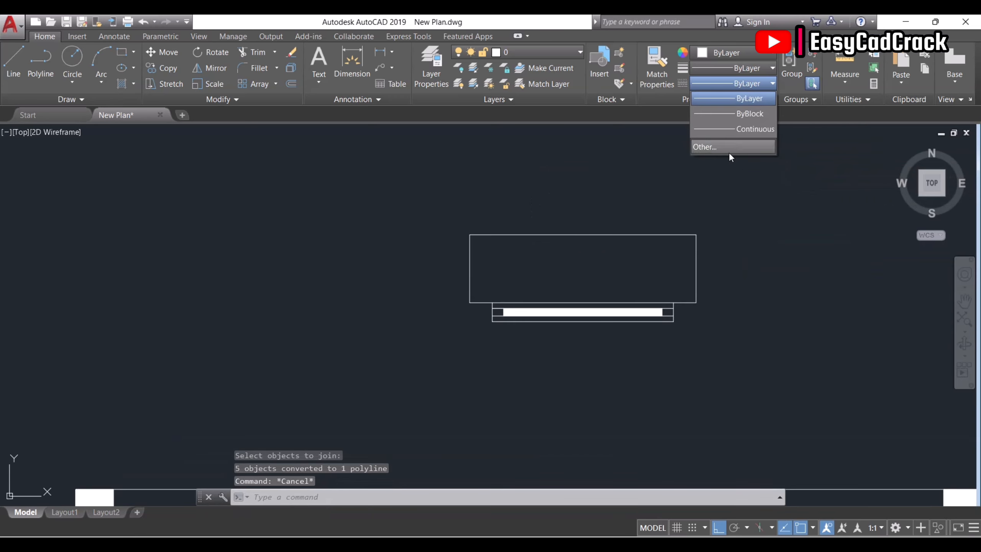
click(729, 149)
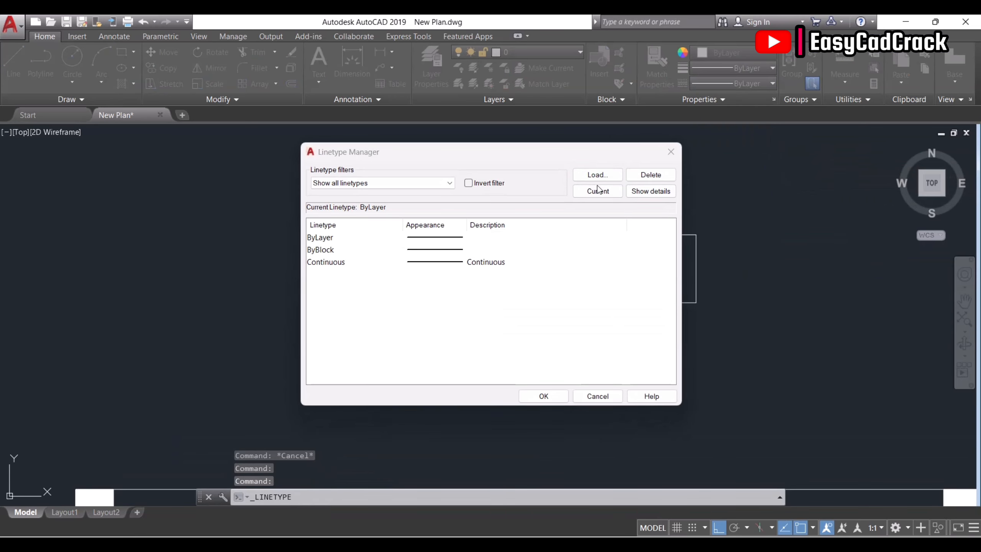
click(598, 176)
click(515, 261)
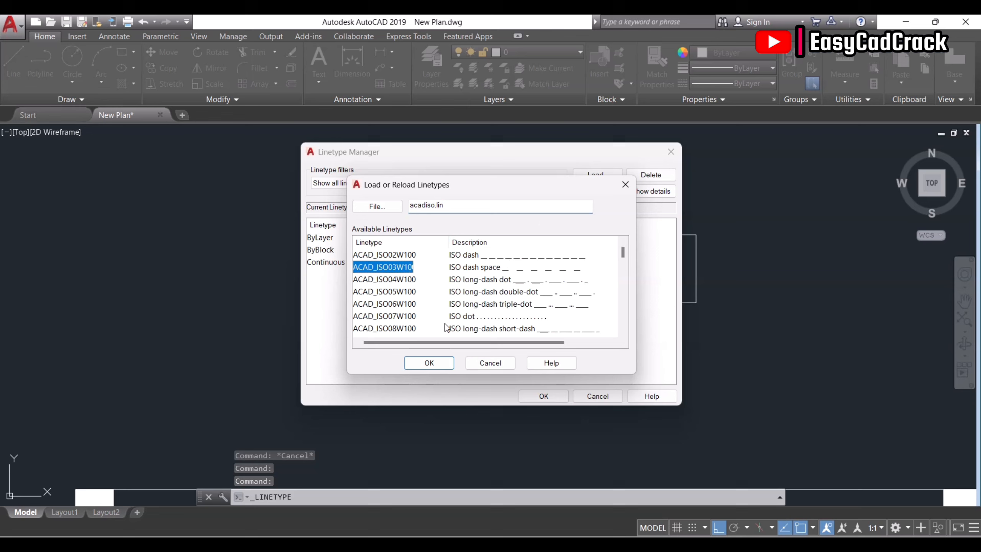
click(435, 365)
click(540, 392)
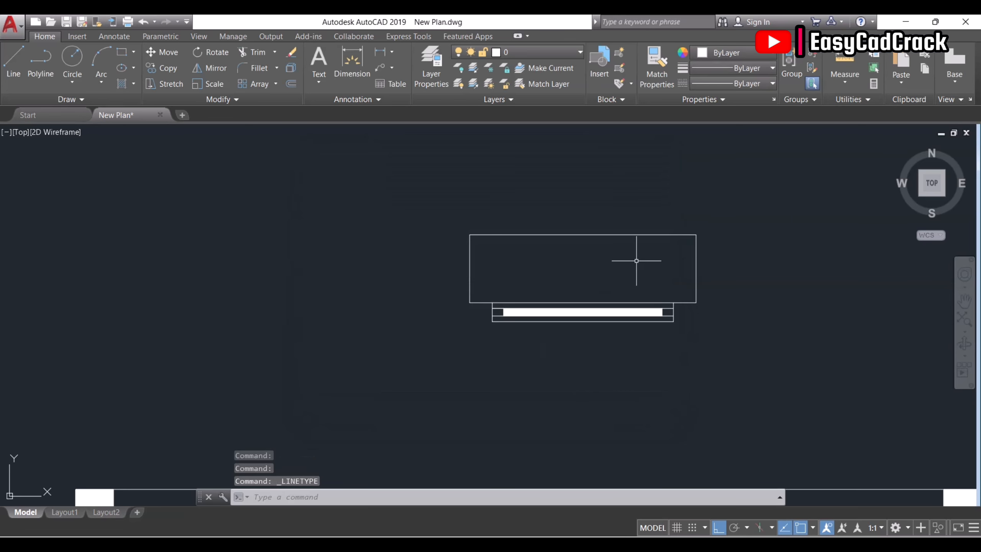
click(696, 267)
click(739, 83)
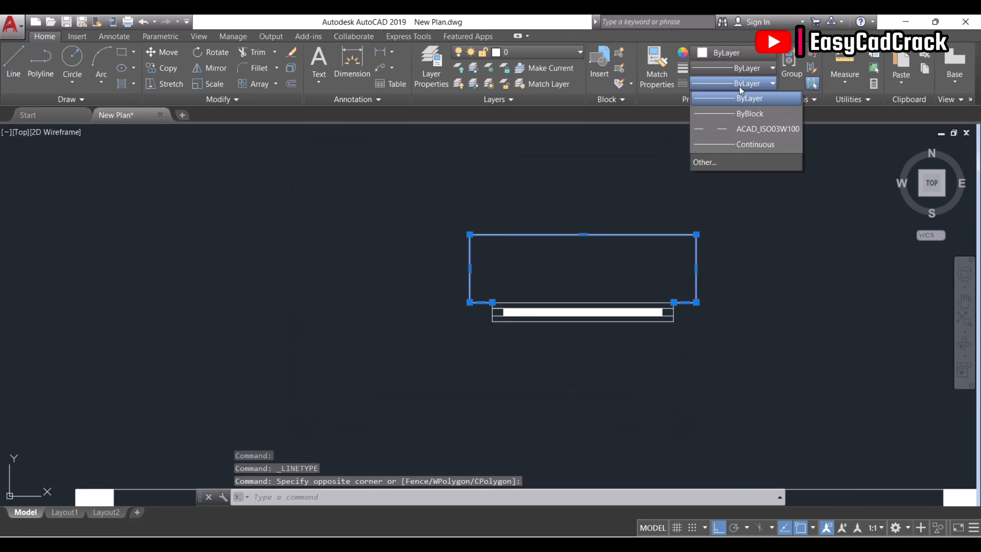
click(737, 129)
key(Escape)
key(Escape)
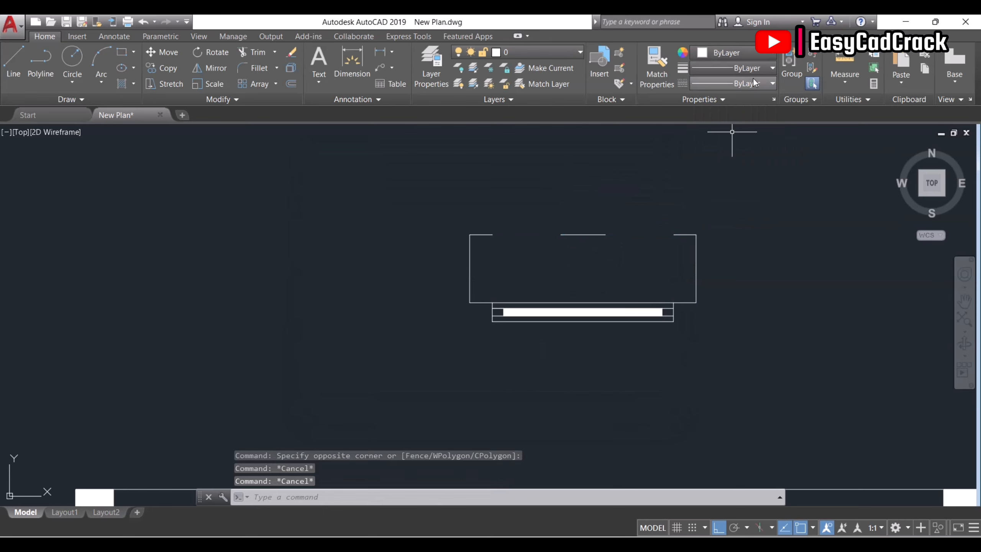
- Load the ACAD_ISO02W100 linetype and apply it to the joined outline above the window rectangle
click(751, 82)
click(737, 163)
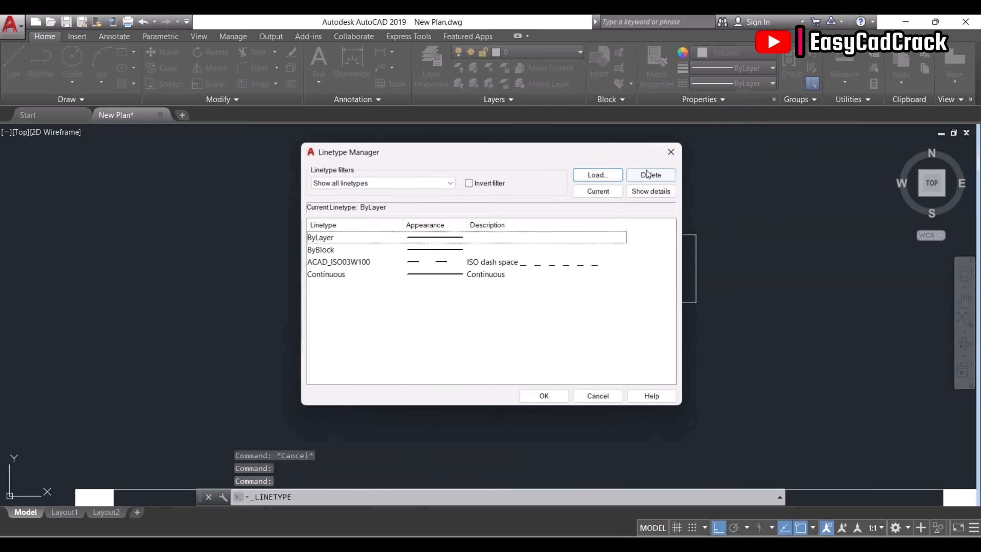
click(596, 176)
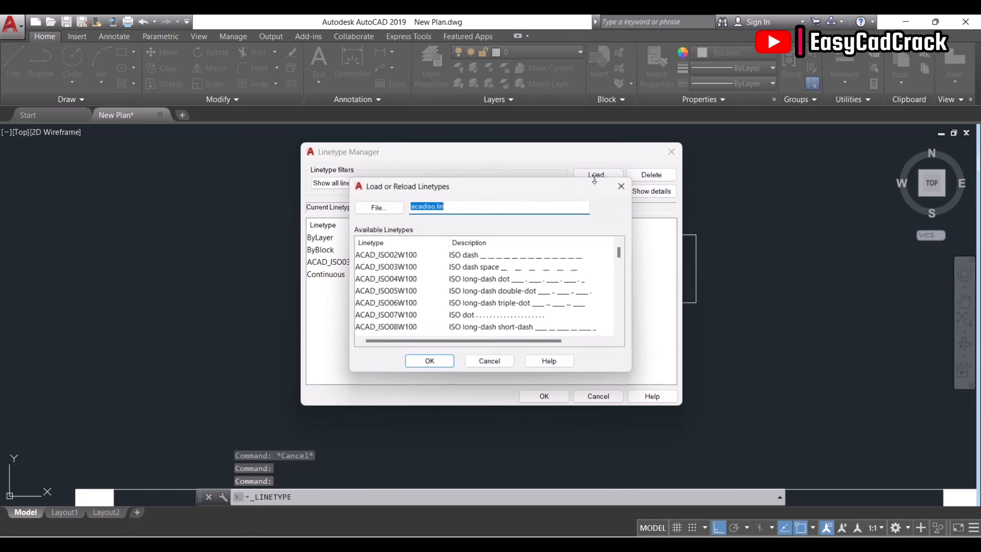
double_click(519, 256)
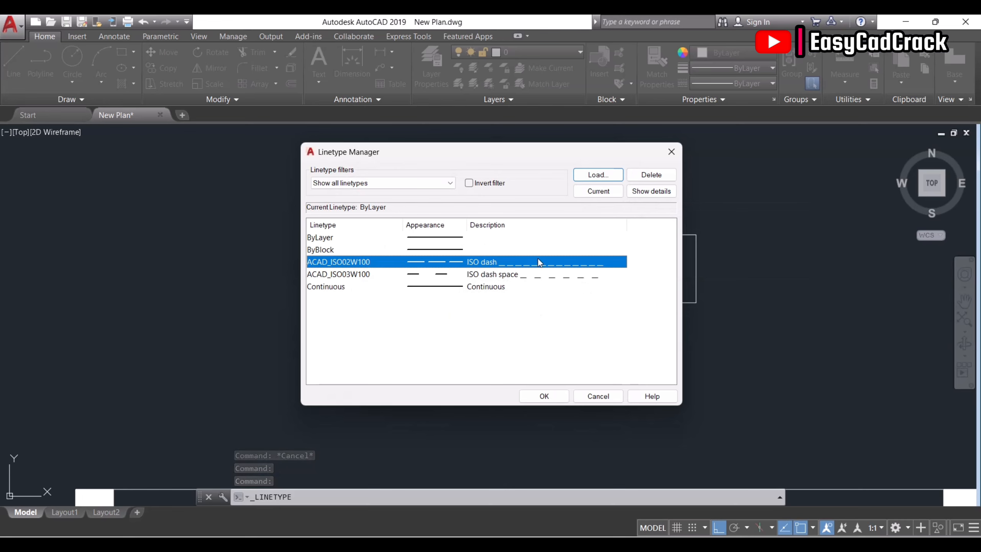
click(671, 152)
click(636, 249)
click(578, 212)
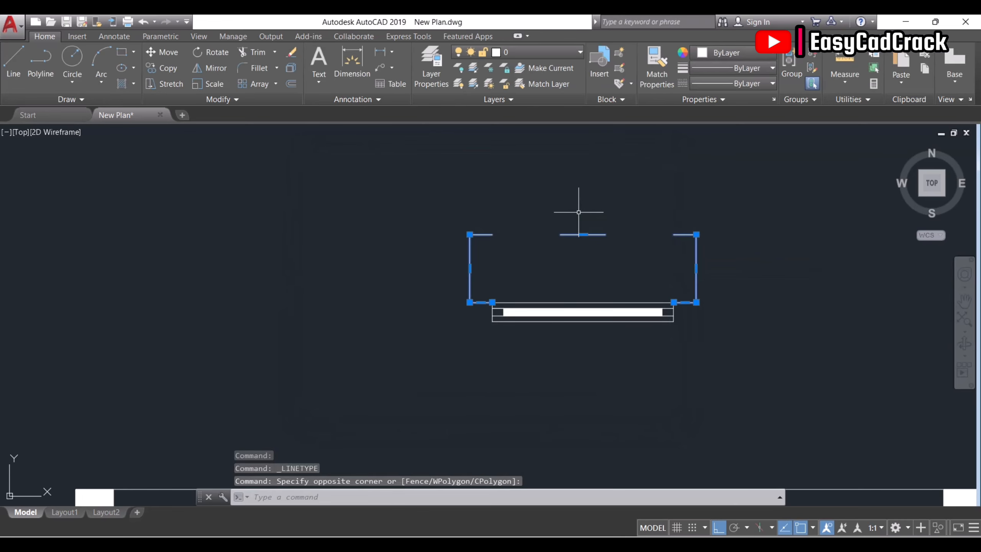
click(737, 84)
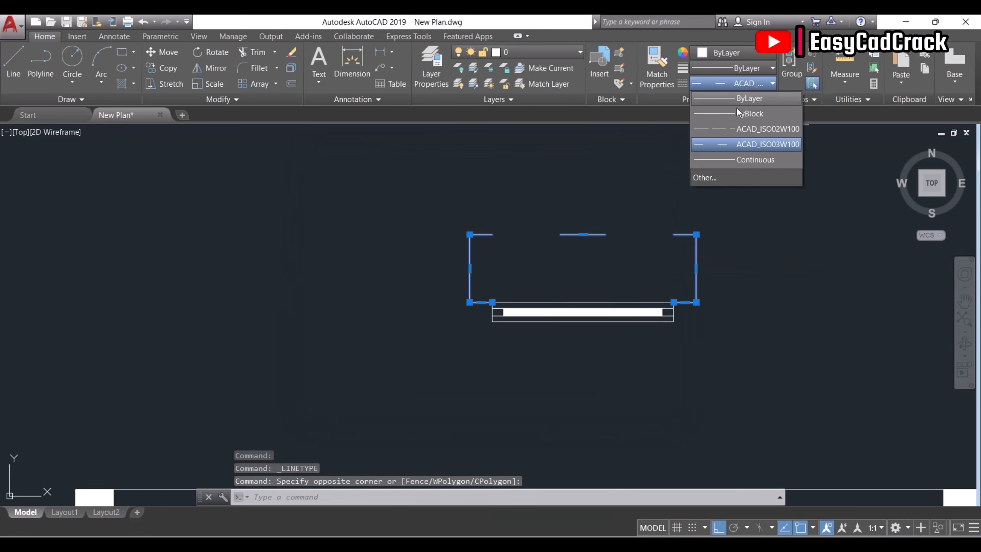
click(741, 128)
key(Escape)
- Add the multiline text "W1" inside the dashed outline with a text height of 8"
text(mt)
key(Return)
click(568, 257)
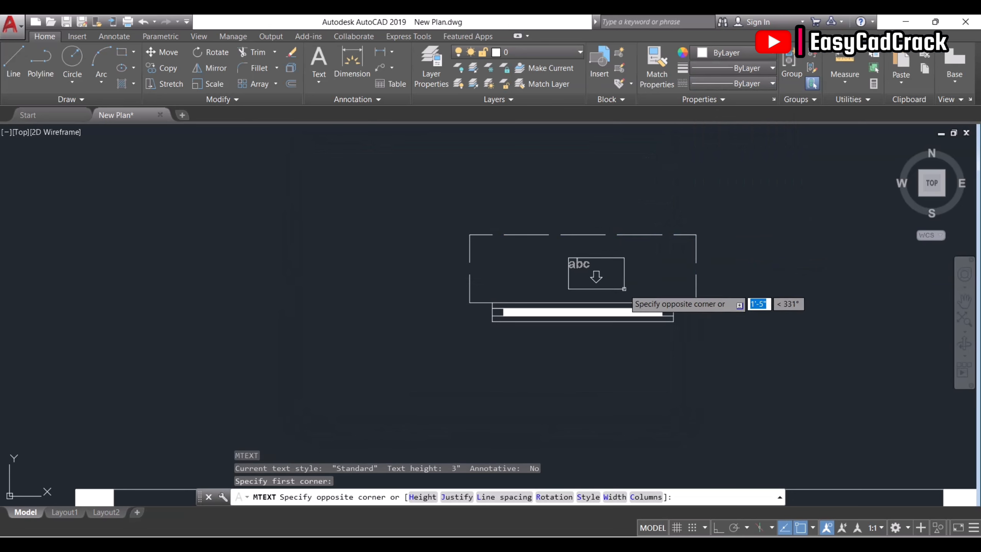
click(624, 291)
text(W1)
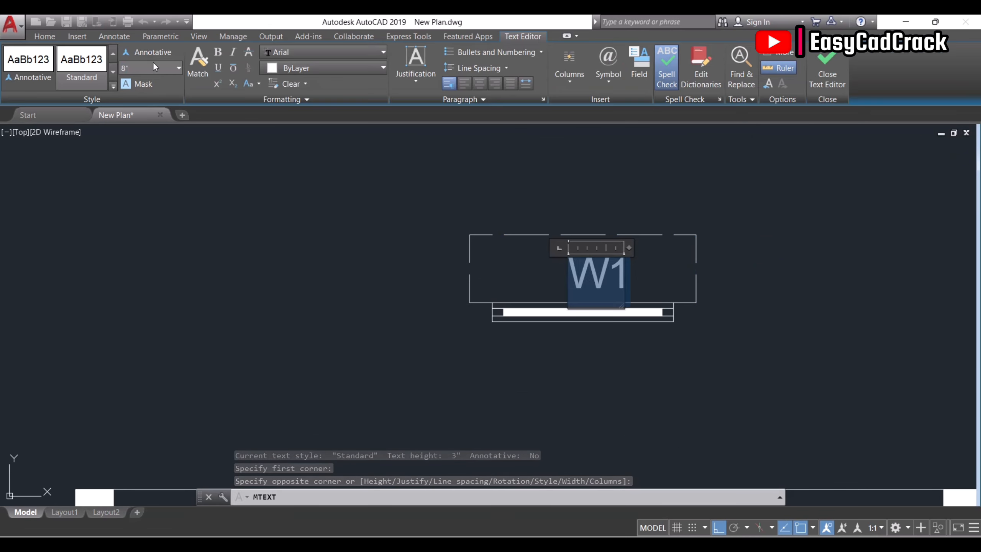
click(568, 288)
- Move the W1 text horizontally left to centre it within the dashed outline
key(Return)
click(639, 279)
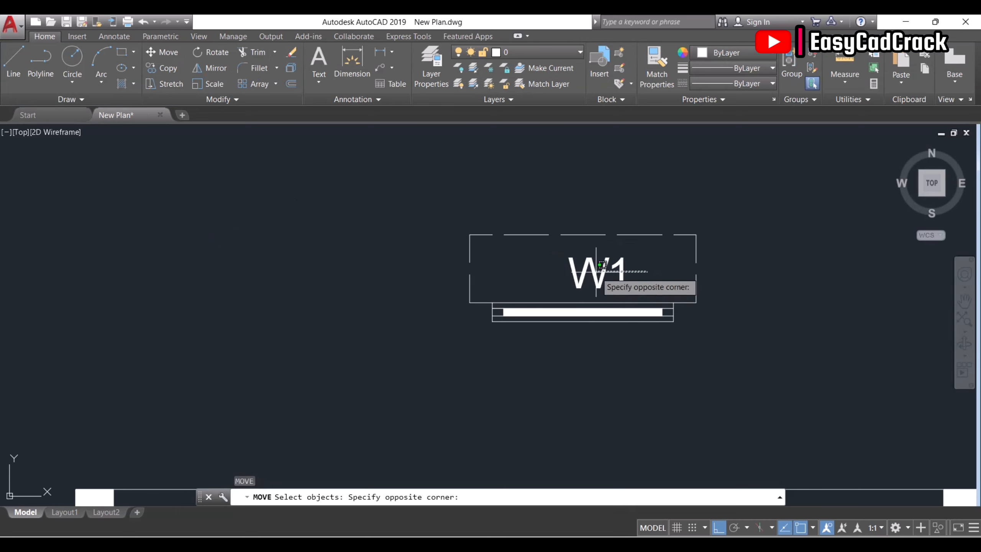
click(594, 271)
key(Return)
click(601, 204)
click(580, 203)
key(Escape)
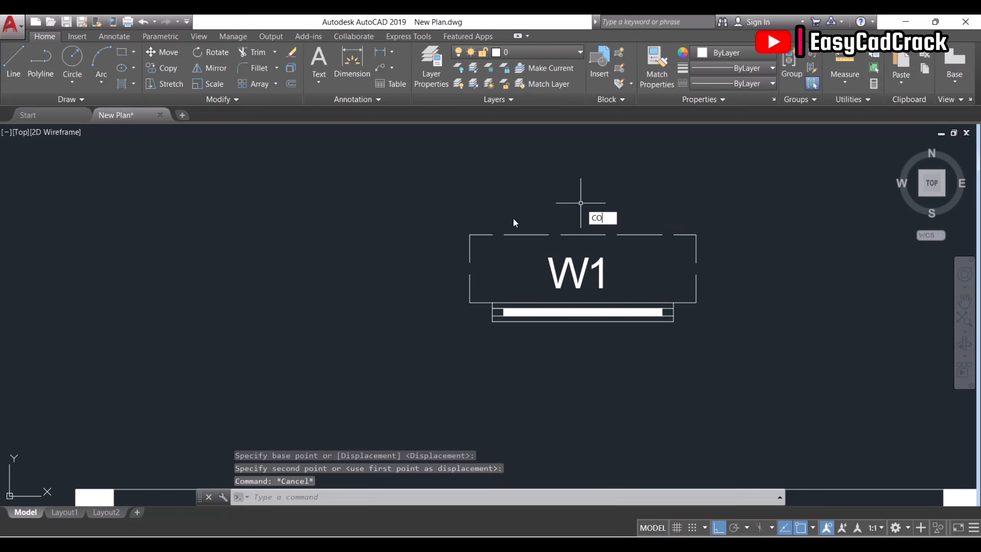
- Copy the W1 window symbol into the upper bedroom's top wall and place a spare copy to the right of the original
text(co)
key(Return)
click(417, 222)
click(759, 365)
key(Return)
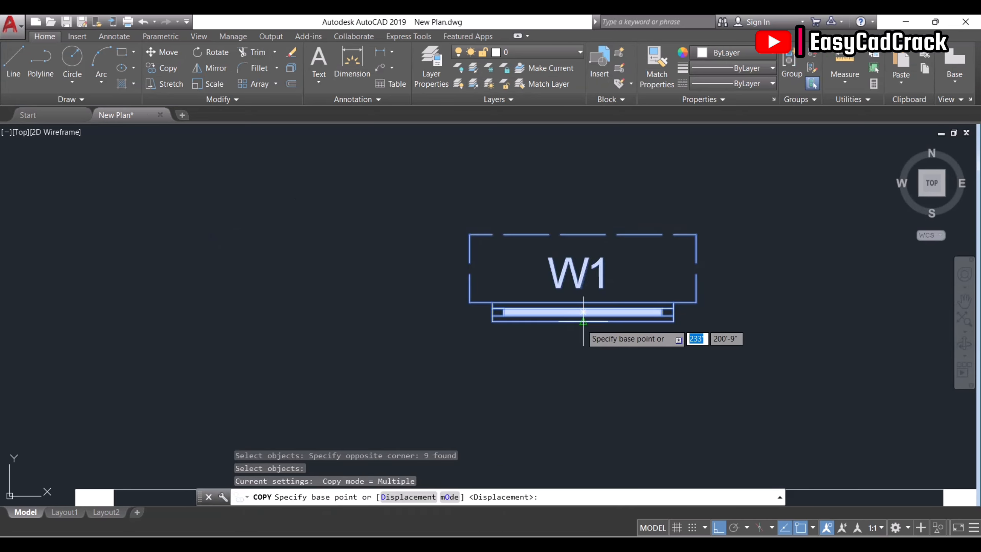
click(583, 312)
scroll(575, 328, down, 5)
scroll(562, 315, up, 4)
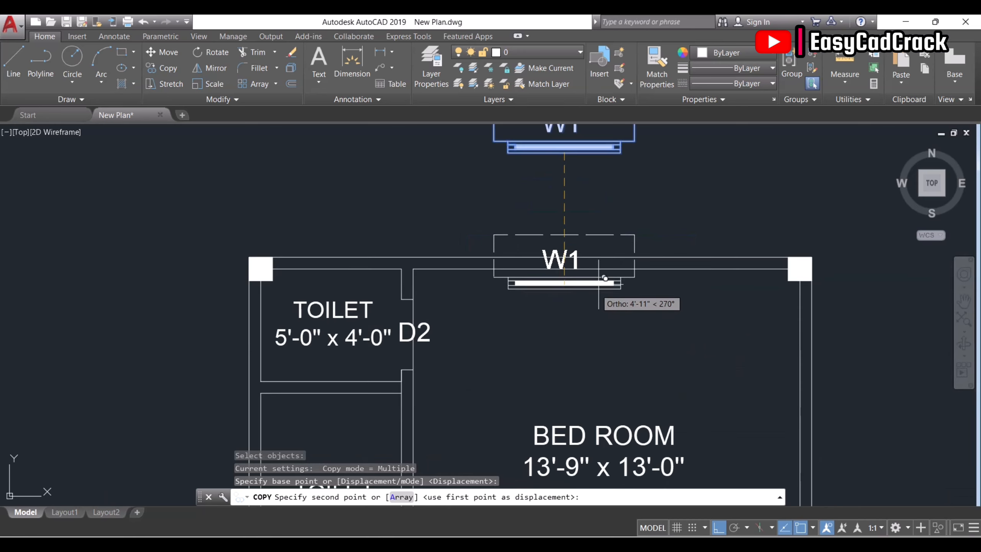
scroll(382, 359, down, 4)
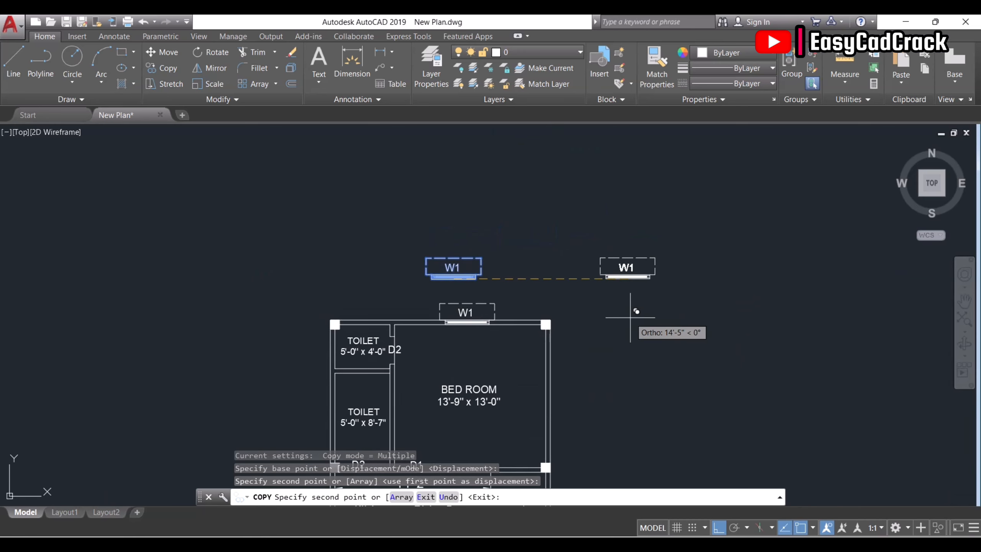
click(645, 310)
key(Escape)
- Rotate the spare window symbol 90° clockwise so its dashed outline faces right
text(ro)
key(Return)
click(714, 326)
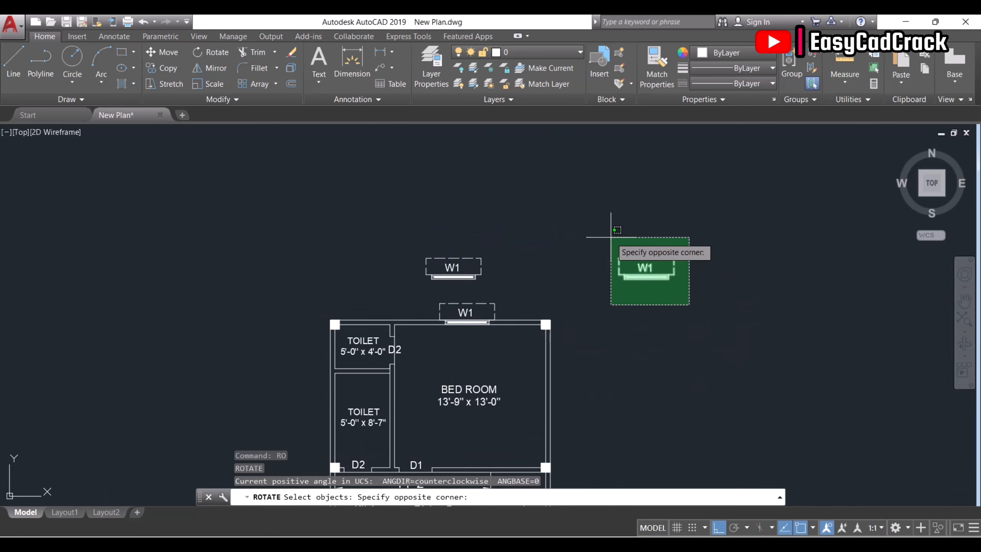
click(587, 213)
key(Return)
click(659, 278)
- Copy the clockwise-rotated window symbol into the right outer wall of the upper bedroom
text(co)
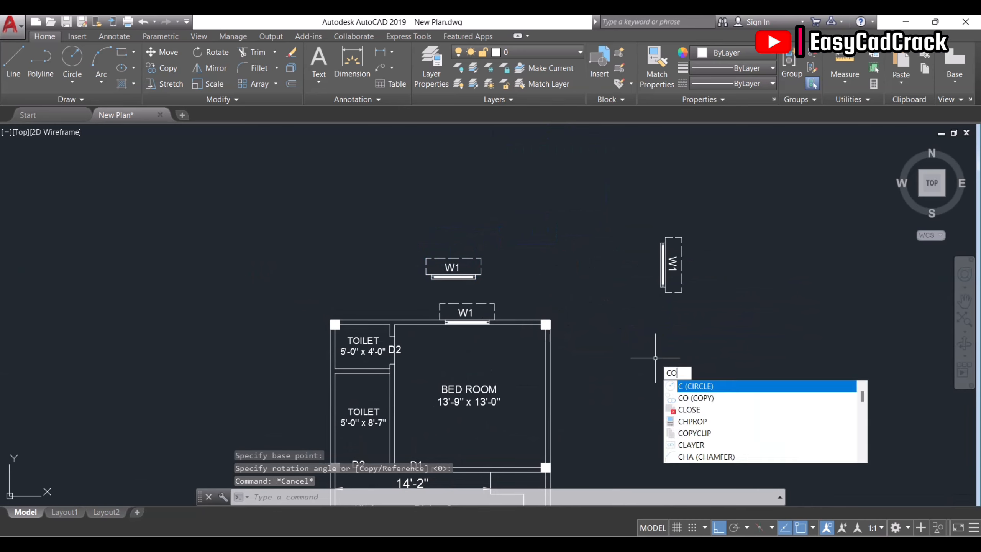
key(Return)
click(723, 317)
click(657, 204)
scroll(656, 259, up, 4)
key(Return)
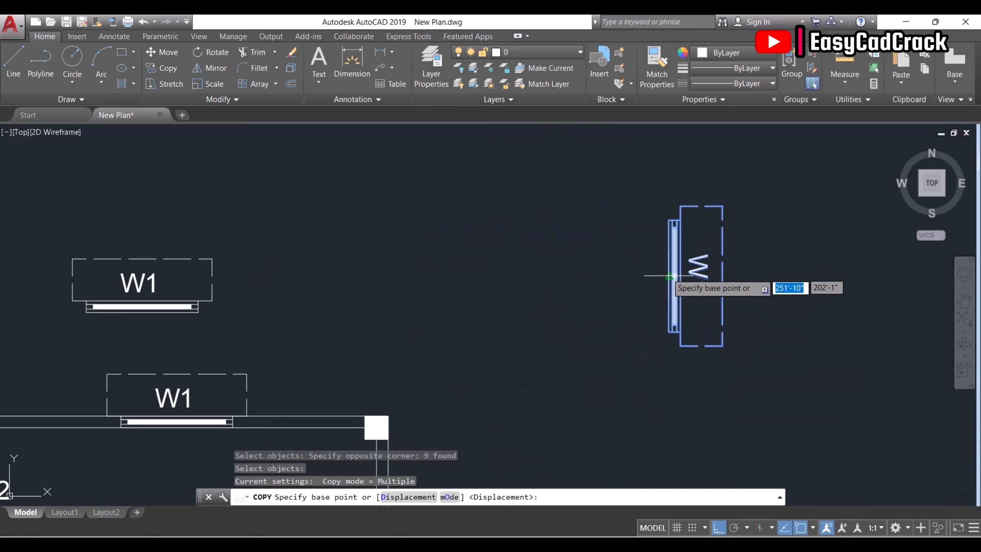
click(656, 272)
scroll(631, 268, down, 6)
scroll(575, 287, up, 4)
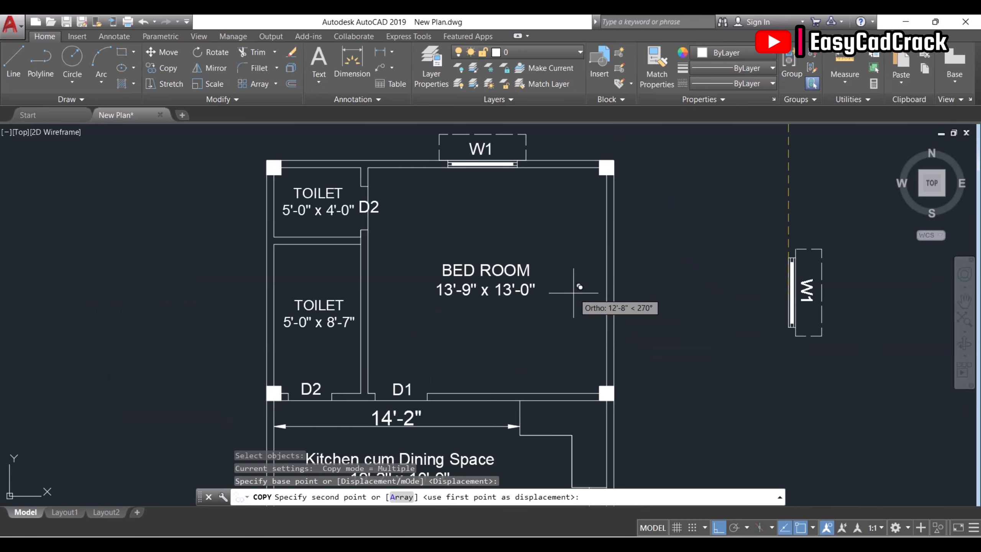
click(613, 265)
- Place further copies of the rotated window symbol in the right outer wall beside the kitchen and the lower bedroom
scroll(606, 301, down, 4)
scroll(602, 297, up, 6)
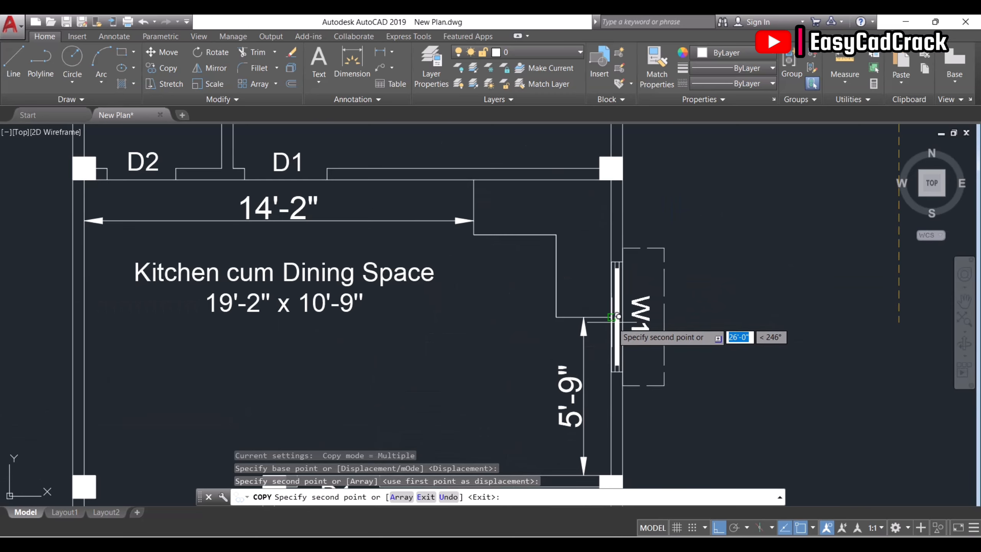
click(614, 318)
scroll(614, 309, down, 5)
scroll(604, 297, up, 4)
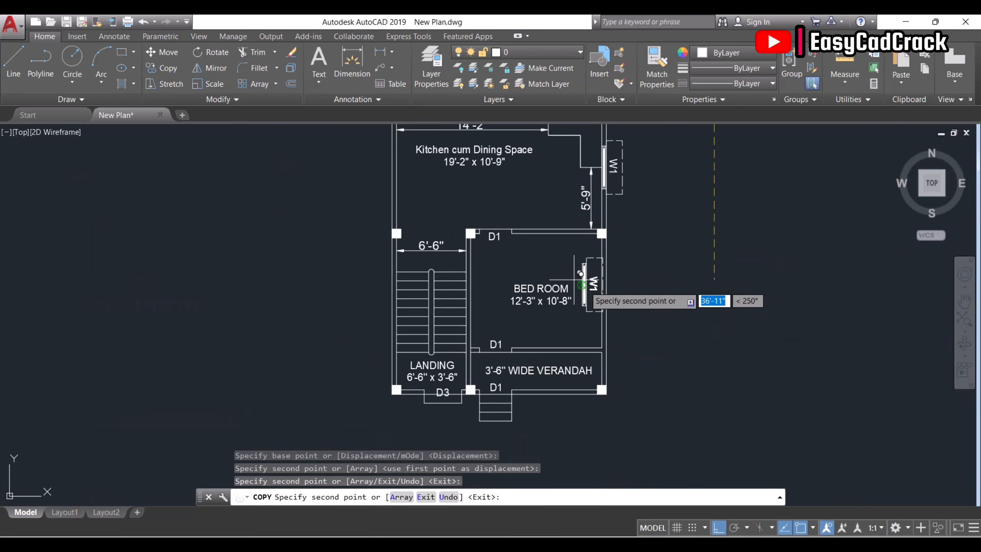
click(607, 289)
scroll(649, 175, down, 5)
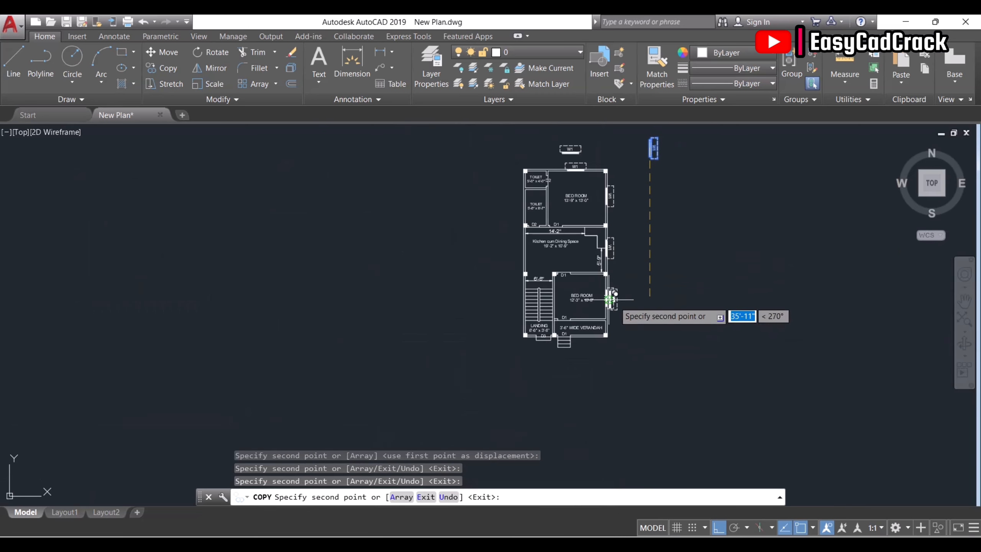
scroll(617, 240, up, 3)
scroll(625, 267, up, 2)
key(Escape)
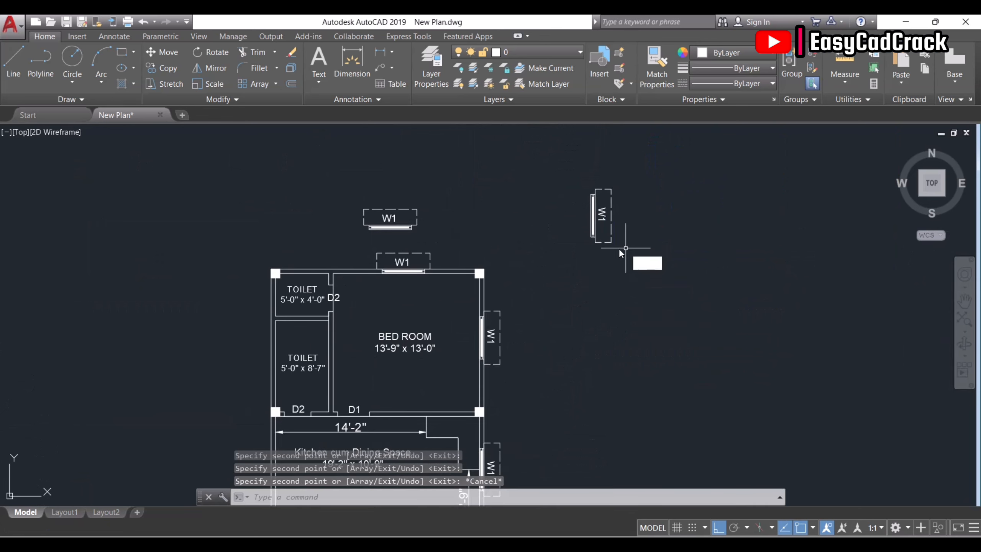
- Rotate the original window symbol above the plan 90° counterclockwise so its dashed outline faces left
text(ro)
key(Return)
scroll(430, 249, up, 3)
click(434, 266)
click(253, 164)
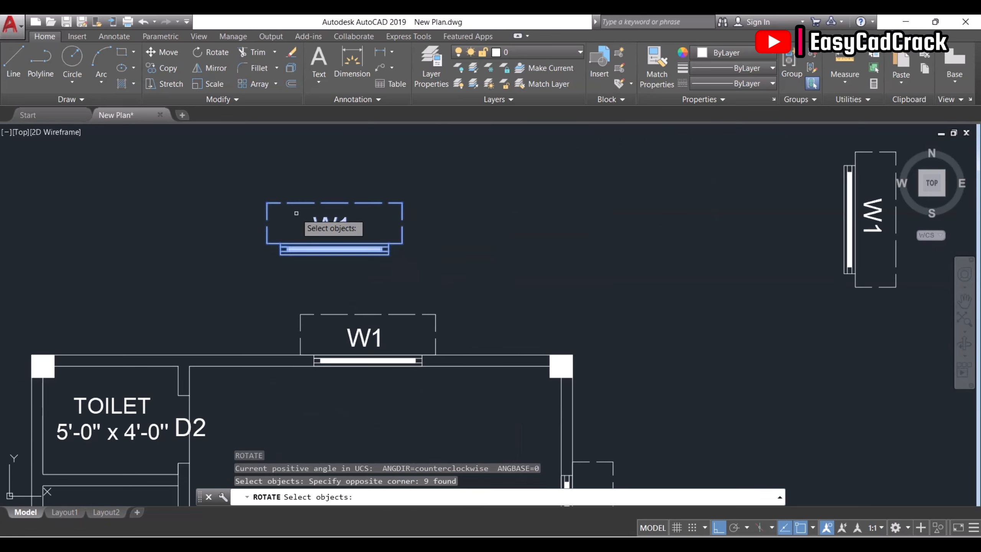
key(Return)
click(304, 225)
click(321, 193)
key(Escape)
- Copy the counterclockwise-rotated W1 window symbol from above the plan into the left outer wall beside the kitchen cum dining space
text(co)
key(Return)
scroll(359, 261, down, 3)
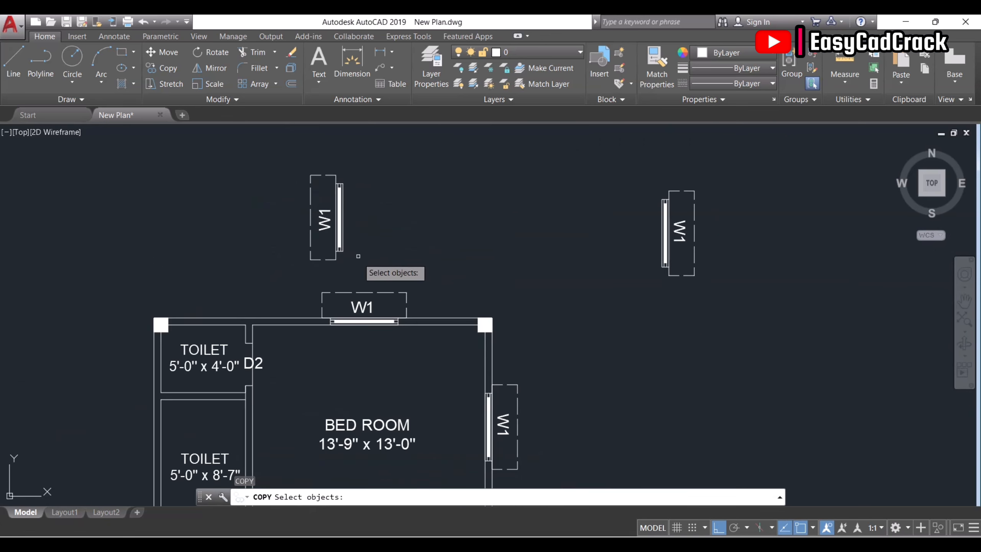
click(401, 269)
click(279, 148)
key(Return)
scroll(340, 214, up, 3)
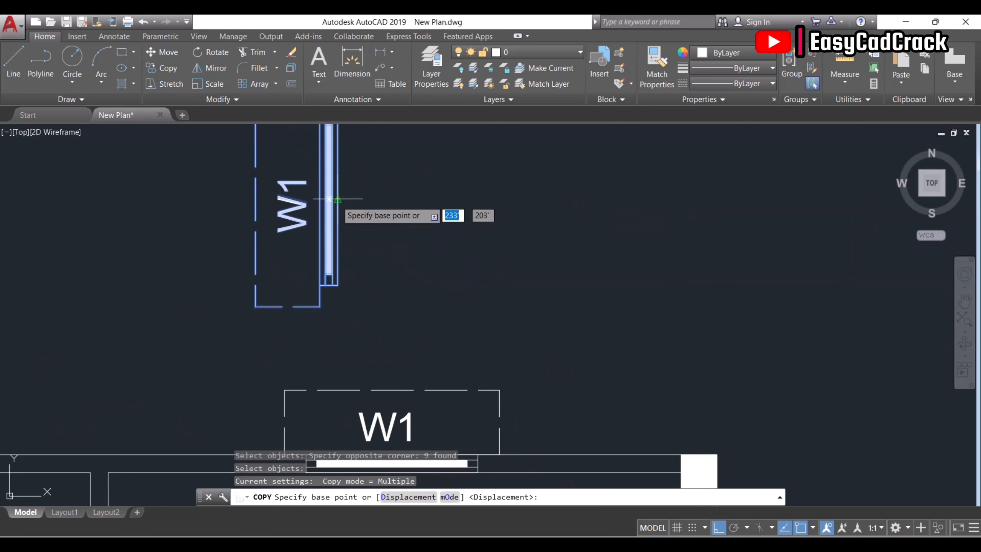
click(329, 199)
scroll(347, 220, down, 5)
scroll(366, 255, up, 4)
scroll(285, 307, up, 3)
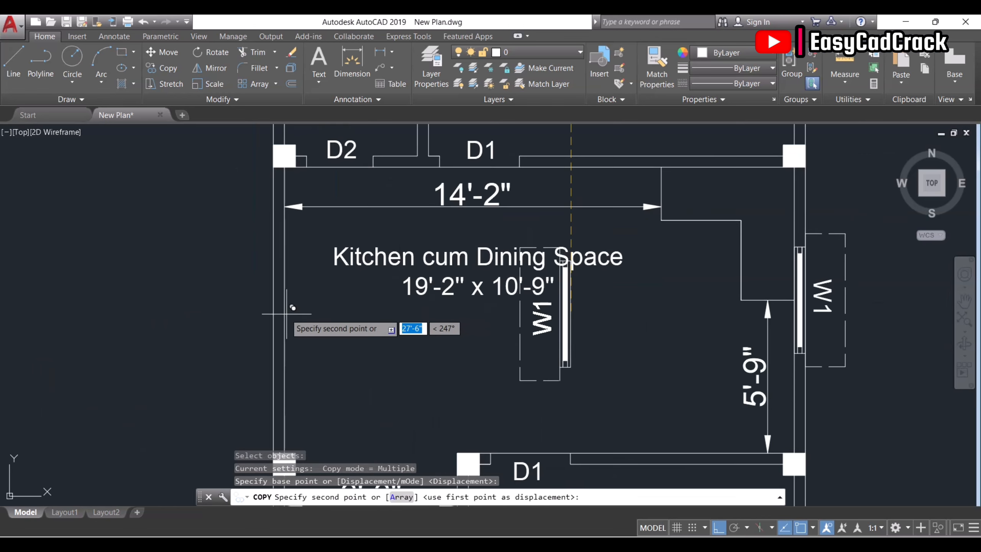
click(285, 307)
- Place another copy of the left-facing window symbol in the empty space below the entrance steps
scroll(284, 306, down, 3)
middle_drag(414, 330, 411, 160)
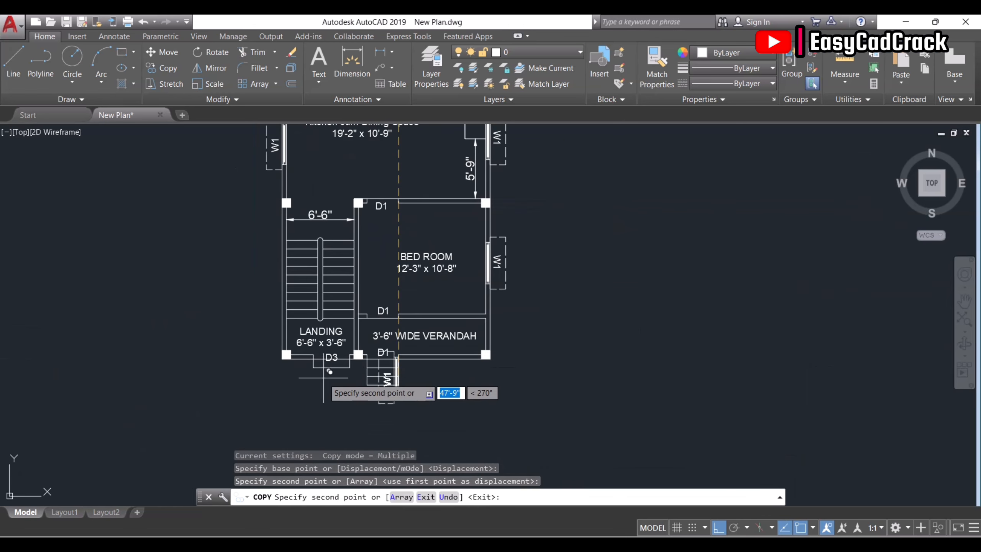
middle_drag(324, 377, 396, 297)
key(Escape)
- Rotate the window symbol below the plan 90° counterclockwise so its dashed outline faces down
scroll(448, 384, up, 3)
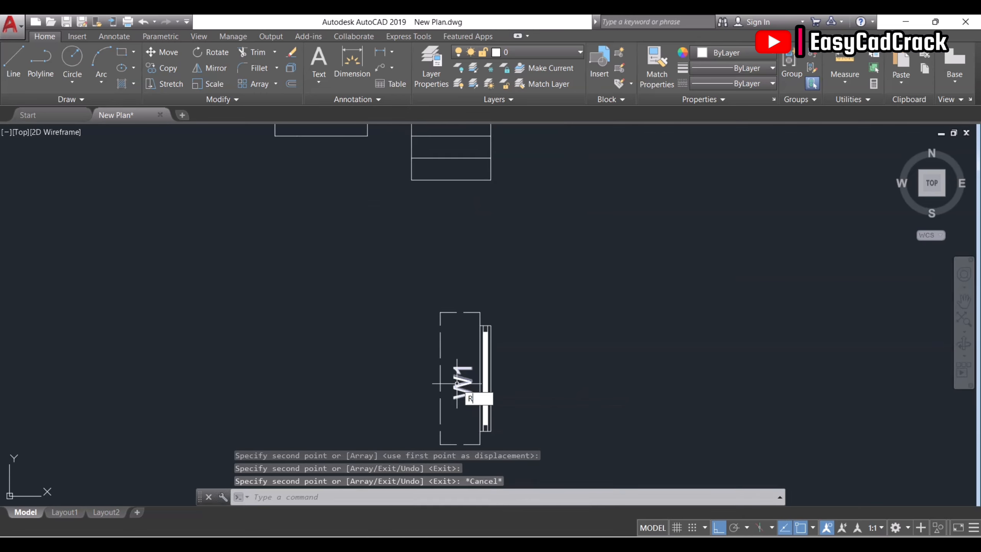
text(o)
key(Return)
middle_drag(502, 434, 498, 349)
click(529, 405)
click(394, 179)
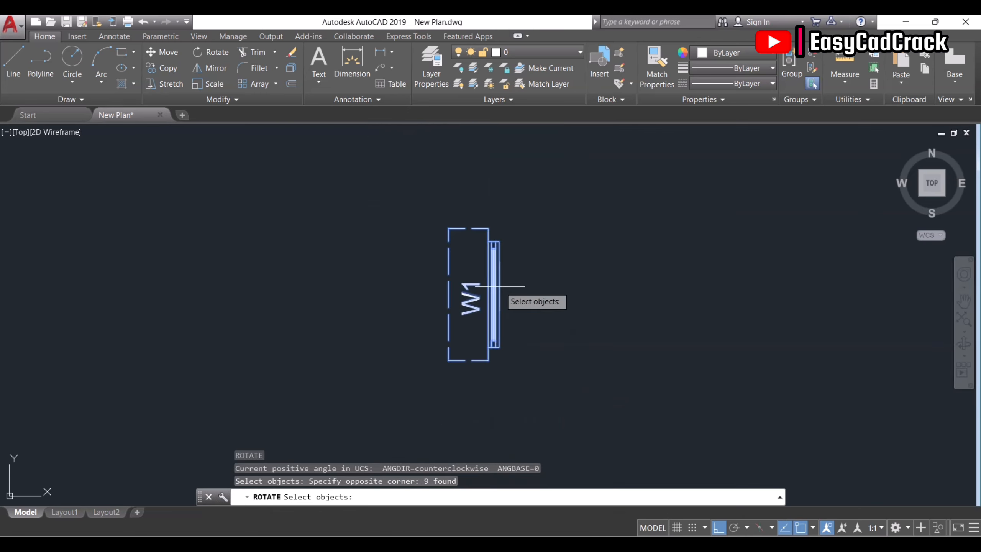
key(Return)
click(513, 314)
click(539, 227)
middle_drag(505, 351, 514, 307)
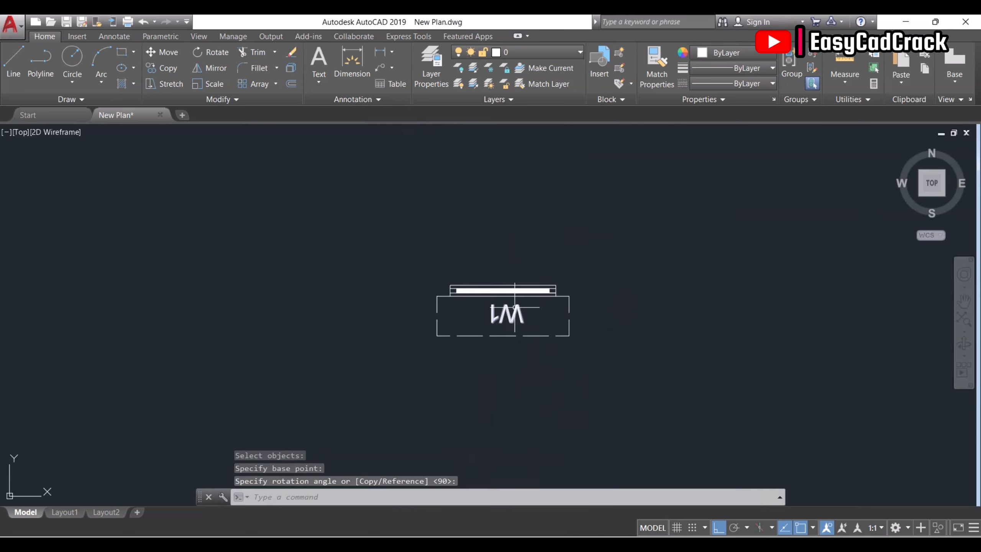
text(o)
key(Return)
scroll(527, 321, up, 2)
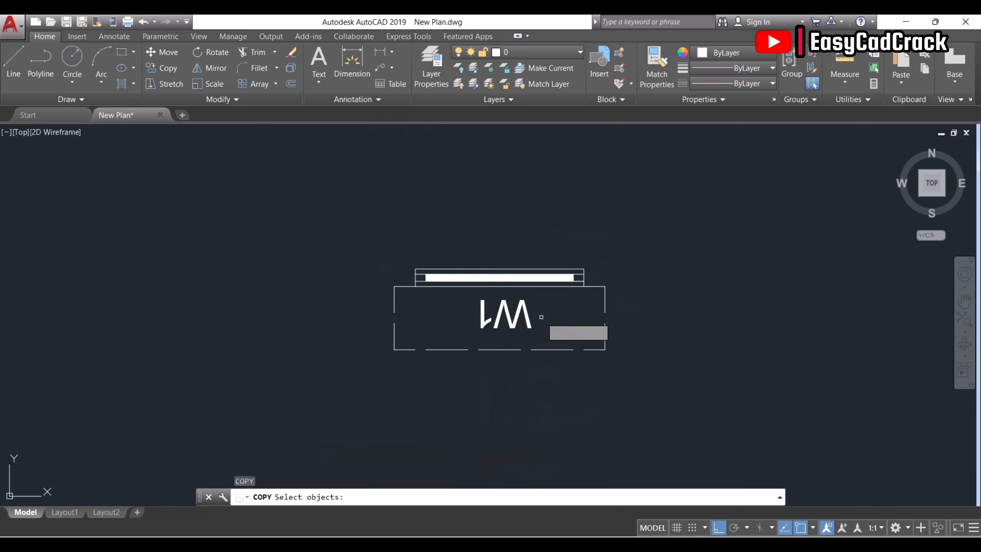
key(Escape)
- Rotate the upside-down W1 label of the window symbol below the plan by 180° so it reads upright
key(Return)
scroll(532, 323, up, 2)
click(538, 324)
click(498, 325)
key(Return)
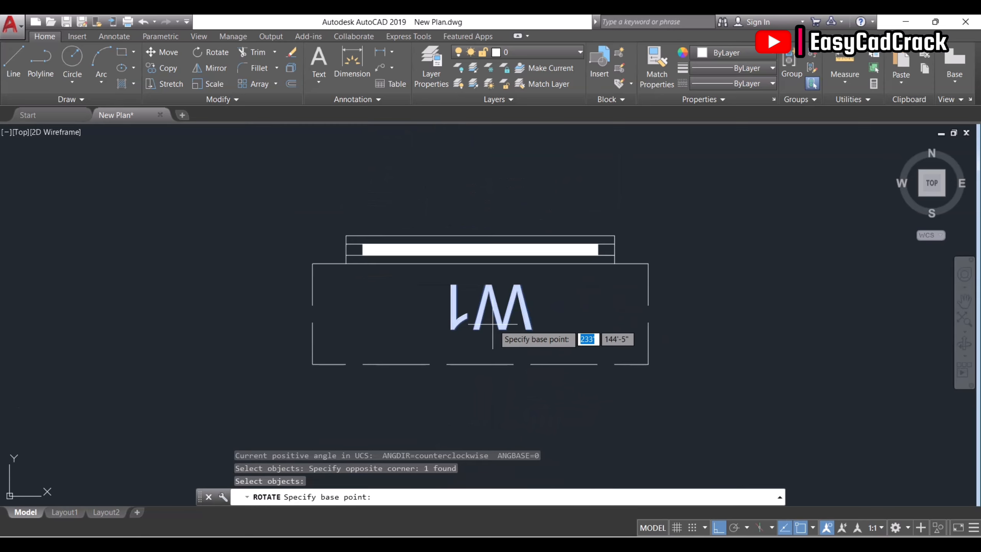
click(494, 312)
click(358, 340)
- Move the upright W1 label slightly left to centre it within its dashed outline
key(Escape)
key(Return)
click(527, 323)
click(505, 297)
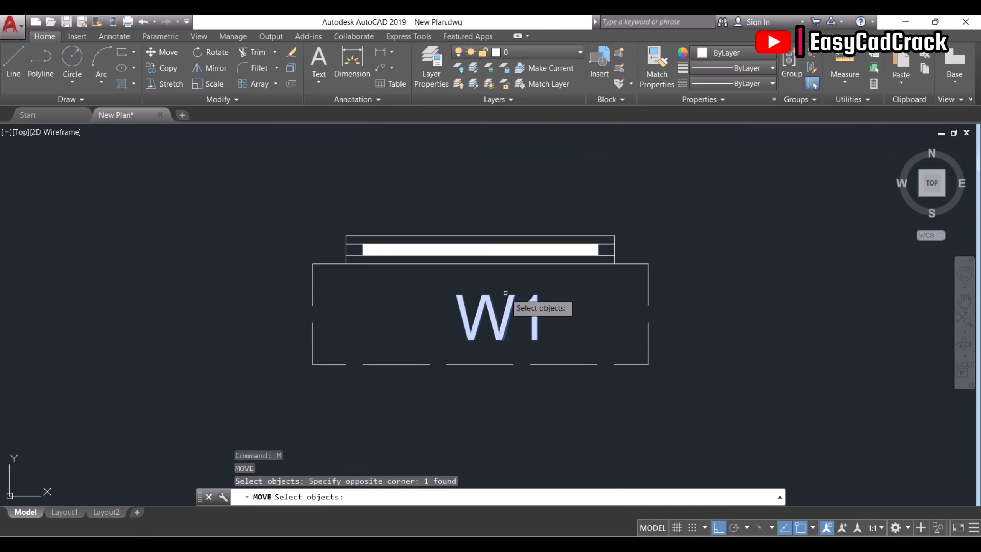
key(Return)
click(509, 167)
click(489, 167)
key(Escape)
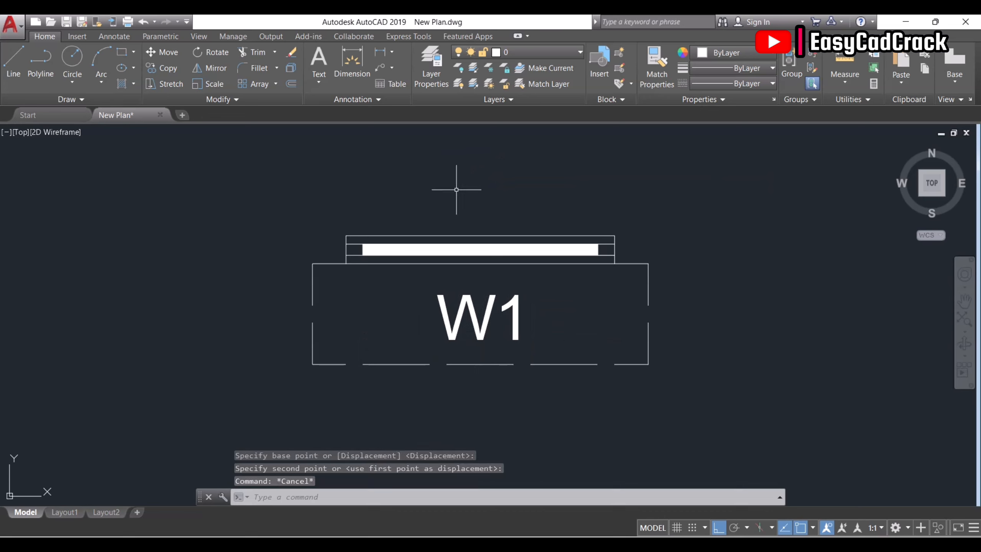
- Move the window and its W1 label, without the dashed outline, into the wall between the lower bedroom and the verandah
text(m)
key(Return)
click(339, 214)
click(641, 276)
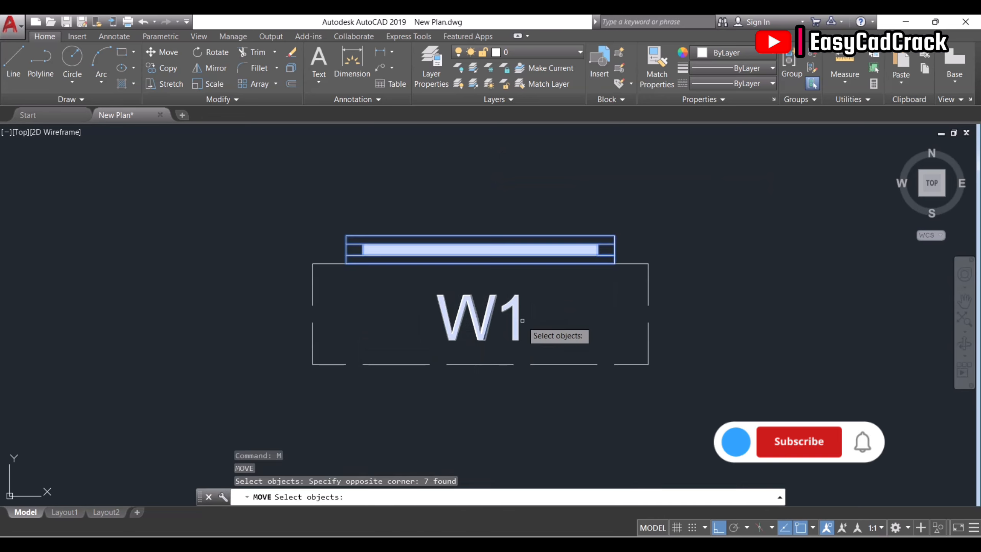
click(523, 321)
click(470, 292)
key(Return)
click(482, 236)
scroll(491, 316, down, 3)
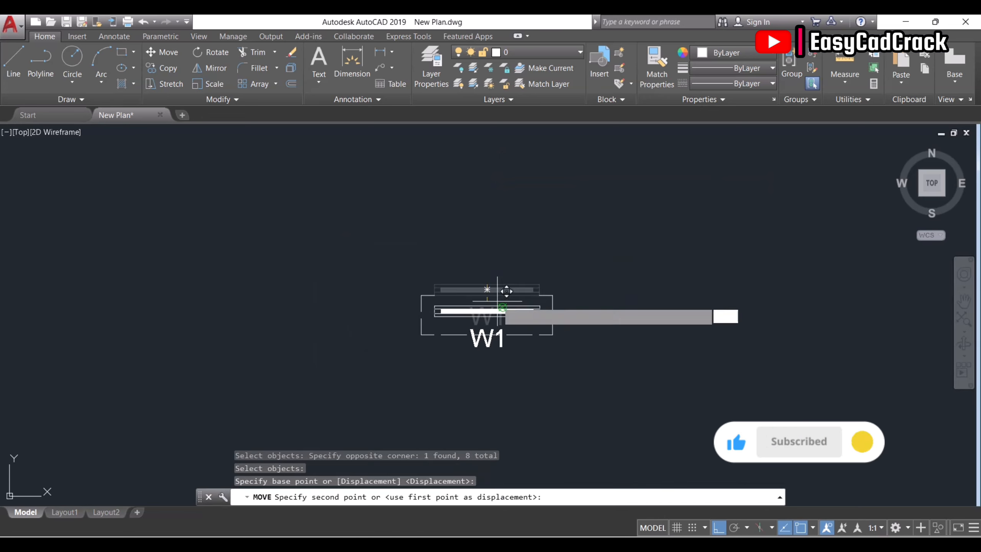
scroll(541, 167, up, 5)
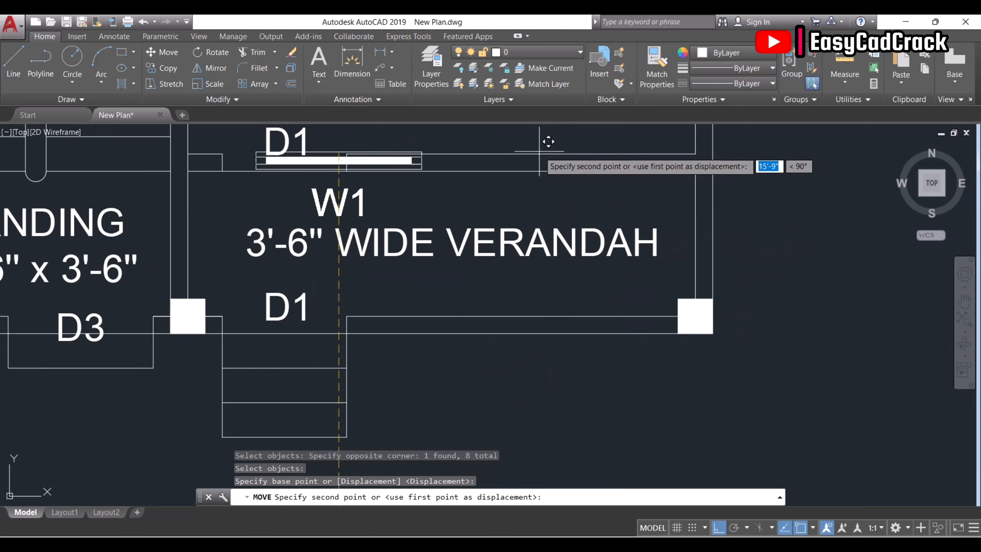
click(540, 153)
key(Escape)
- Move the W1 label from the verandah straight up to the bedroom side of its window
text(m)
key(Return)
click(573, 213)
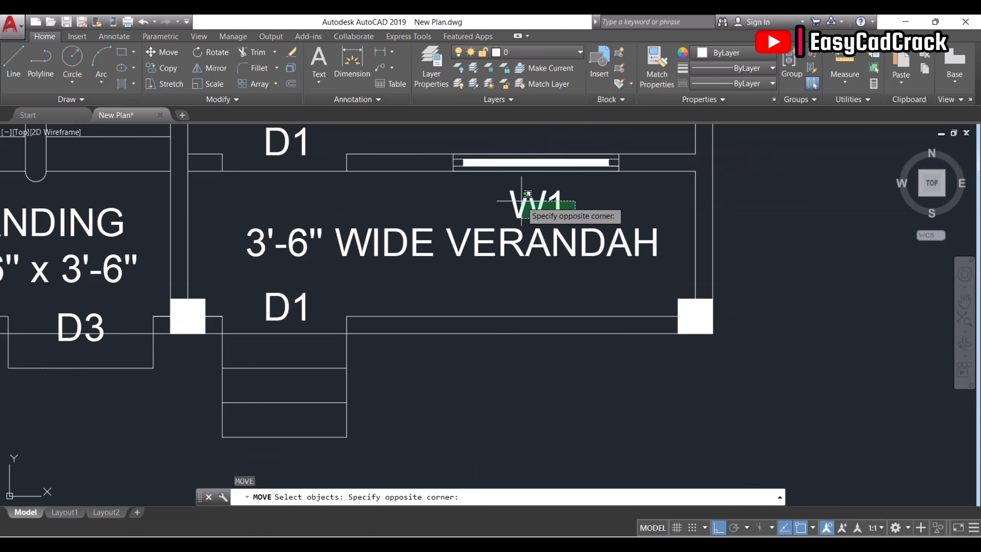
click(522, 203)
scroll(532, 223, down, 4)
key(Return)
click(765, 246)
click(765, 210)
- Erase the leftover dashed outline below the plan and save the drawing
scroll(756, 218, down, 4)
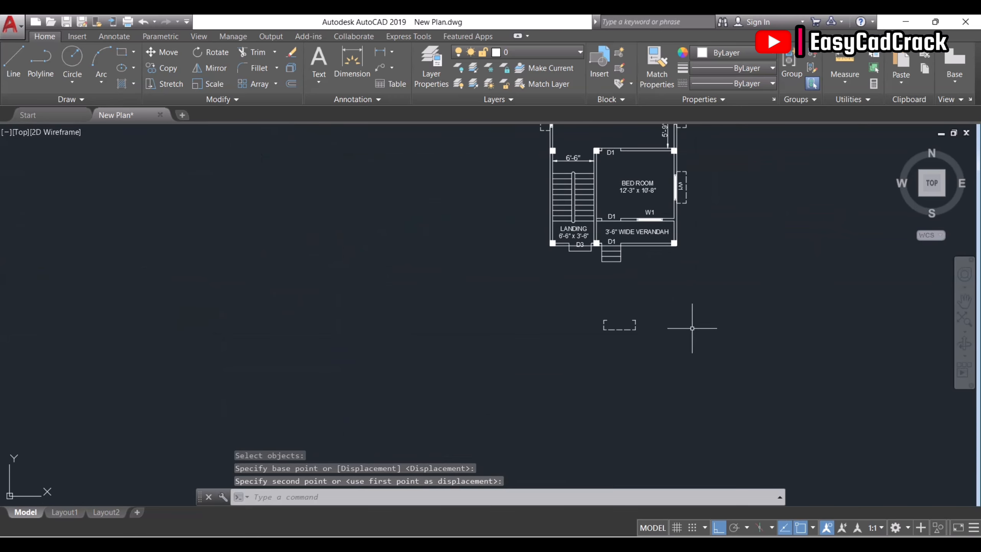
key(Escape)
key(ctrl+s)
scroll(618, 238, up, 2)
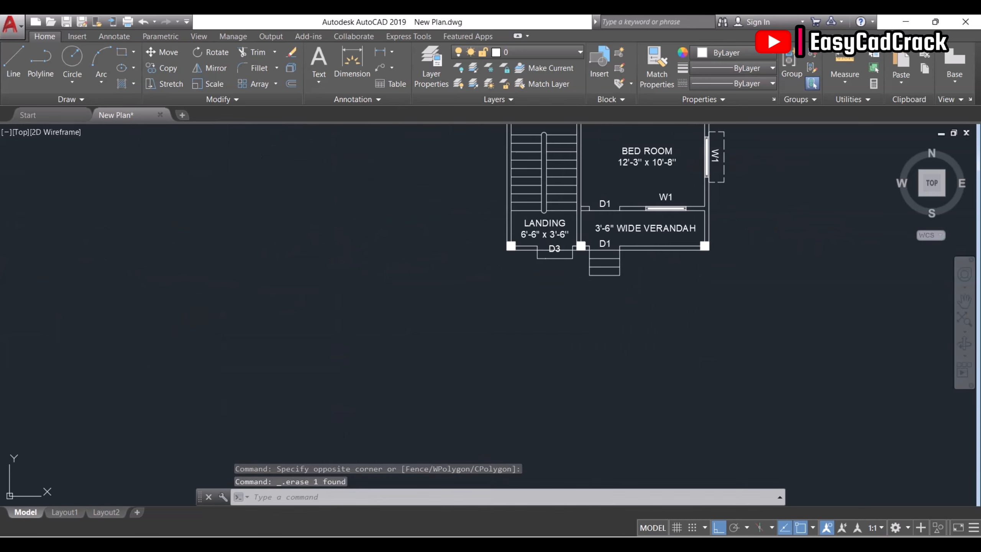
- Erase the two spare W1 window symbols above the plan
scroll(592, 186, down, 3)
scroll(558, 209, up, 6)
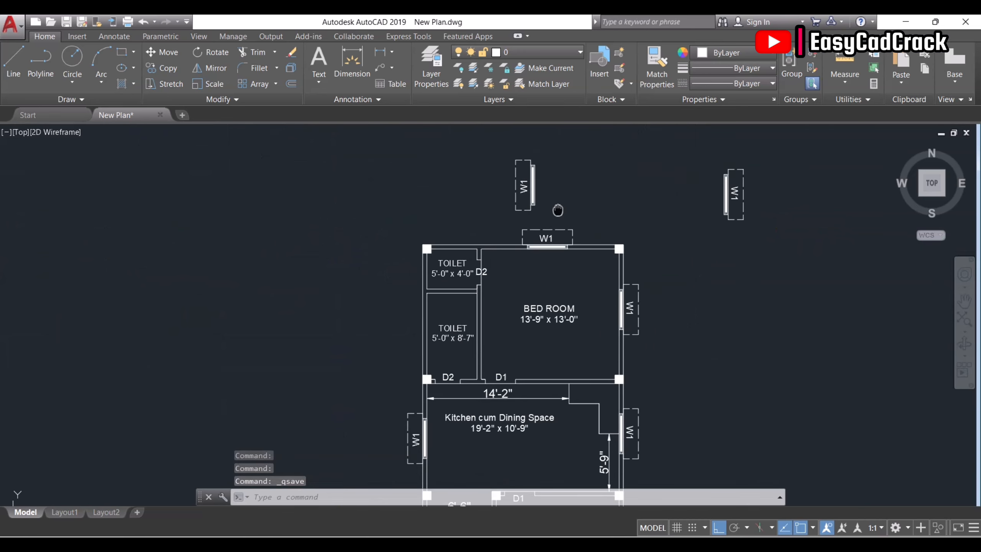
click(550, 283)
click(468, 210)
key(Delete)
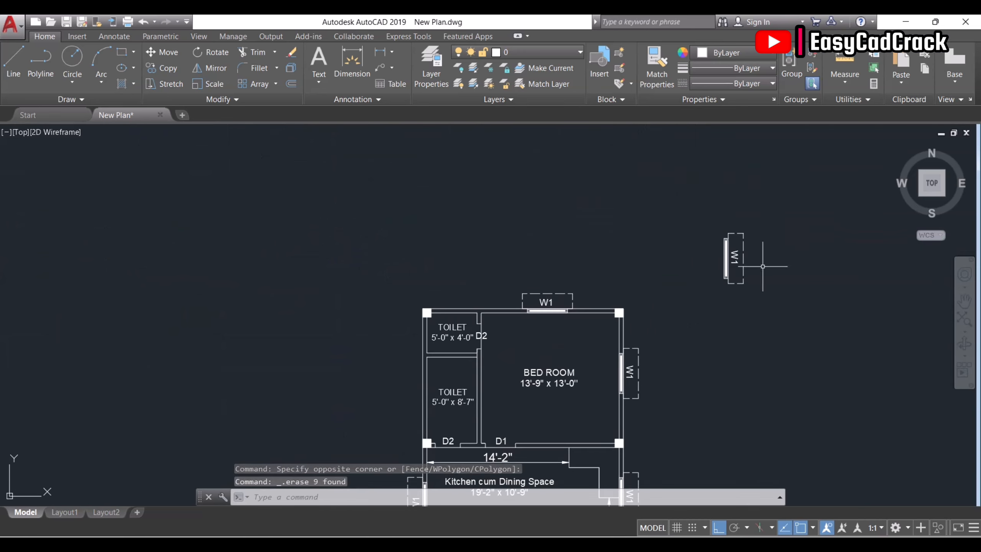
click(769, 319)
click(710, 238)
key(Delete)
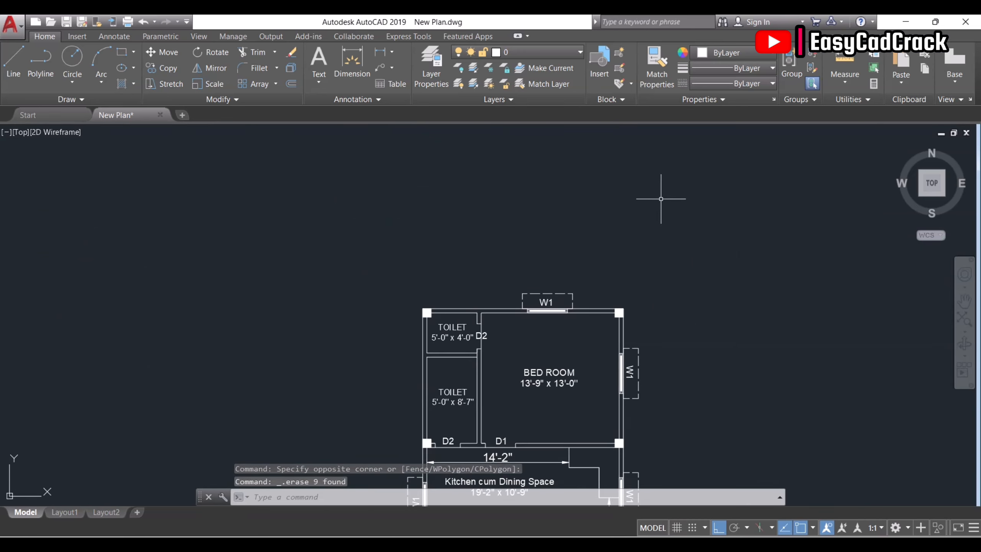
- Add a linear dimension for the plan's overall width between the outer corners of the top wall, placed above the W1 window
click(380, 52)
scroll(431, 327, up, 2)
click(431, 328)
middle_drag(675, 299, 475, 288)
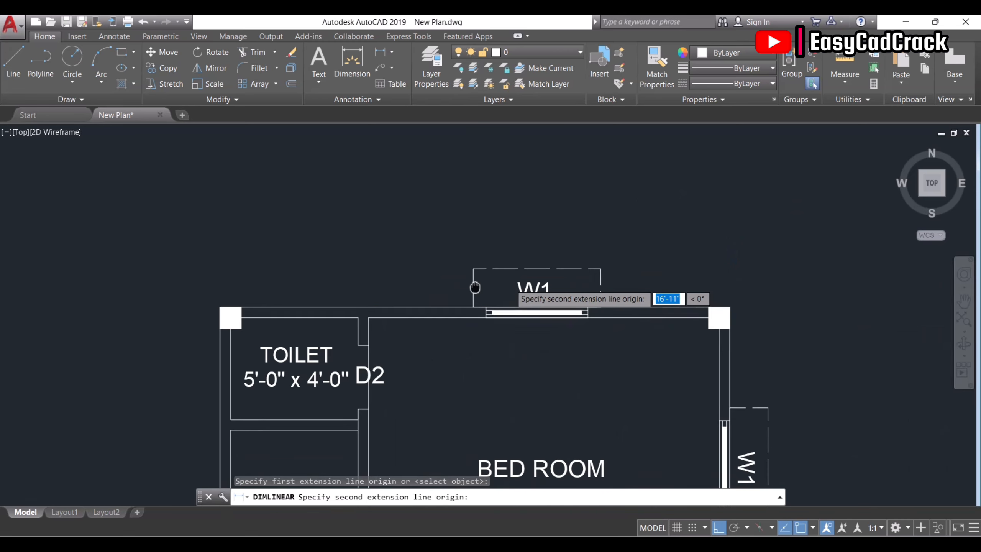
click(730, 307)
click(729, 247)
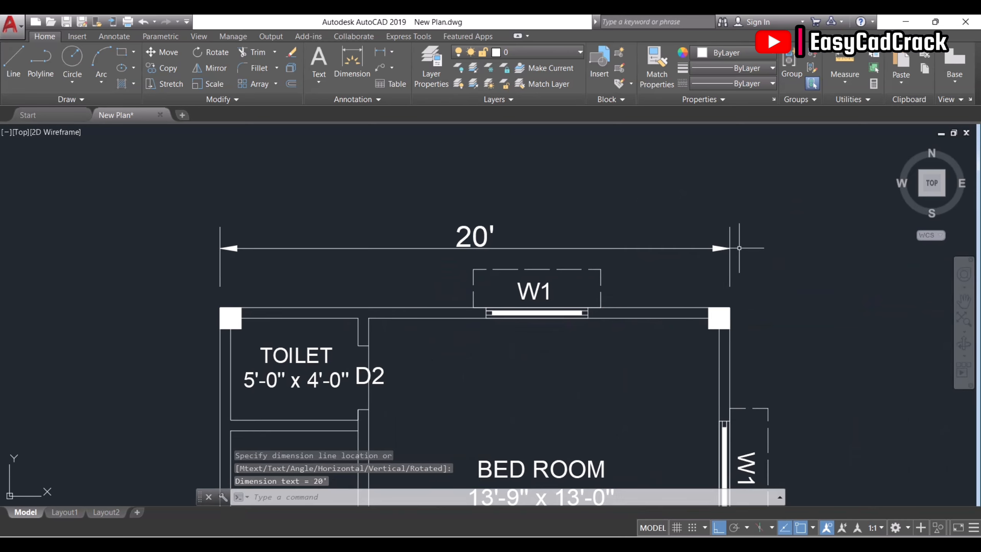
- Add a linear dimension for the plan's overall length between the outer right corners, placed right of the windows
key(Return)
click(729, 307)
scroll(734, 321, down, 6)
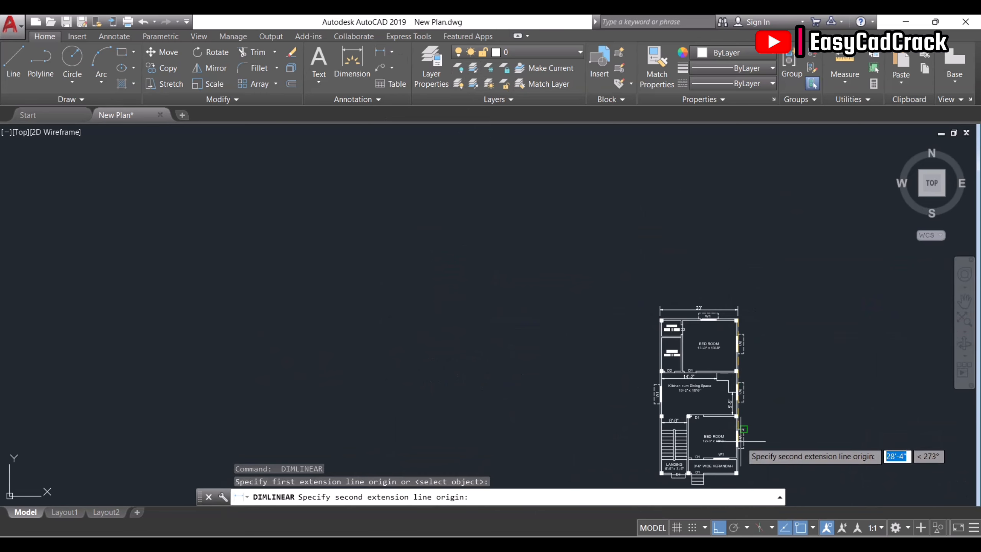
scroll(719, 452, up, 6)
scroll(719, 452, up, 5)
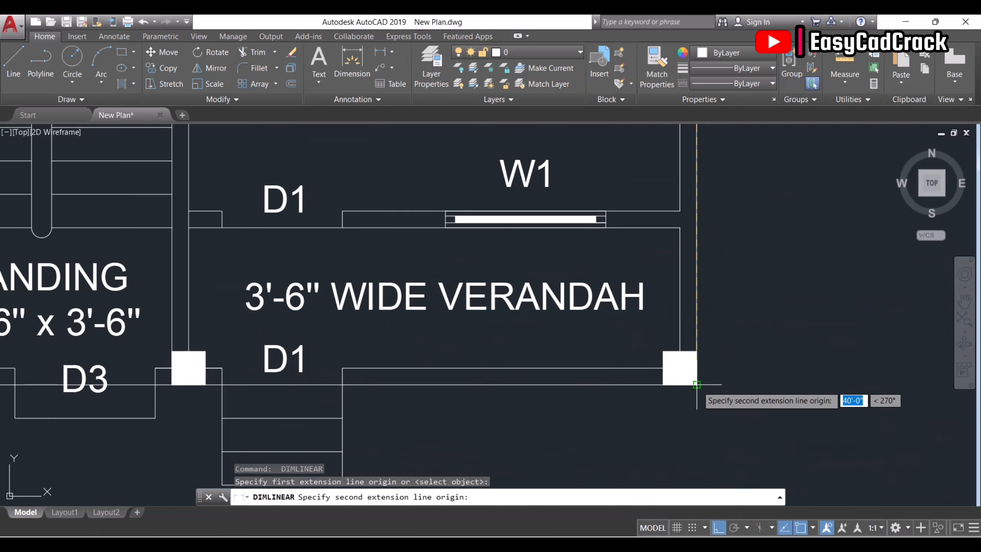
click(694, 384)
scroll(691, 386, down, 7)
click(683, 374)
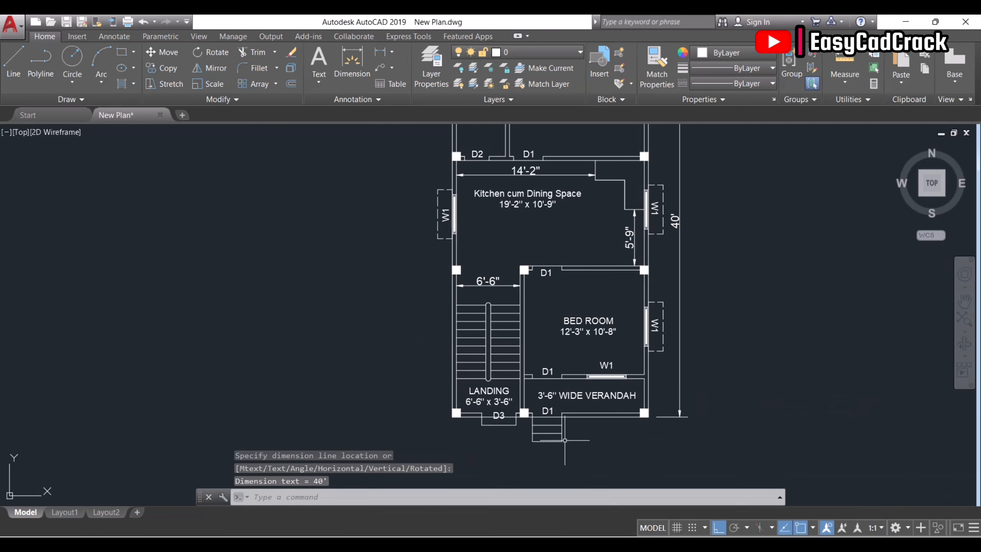
- Add a linear dimension for the overall width between the bottom outer corners, placed below the entrance steps
scroll(451, 419, up, 6)
key(Return)
click(406, 378)
scroll(400, 392, down, 4)
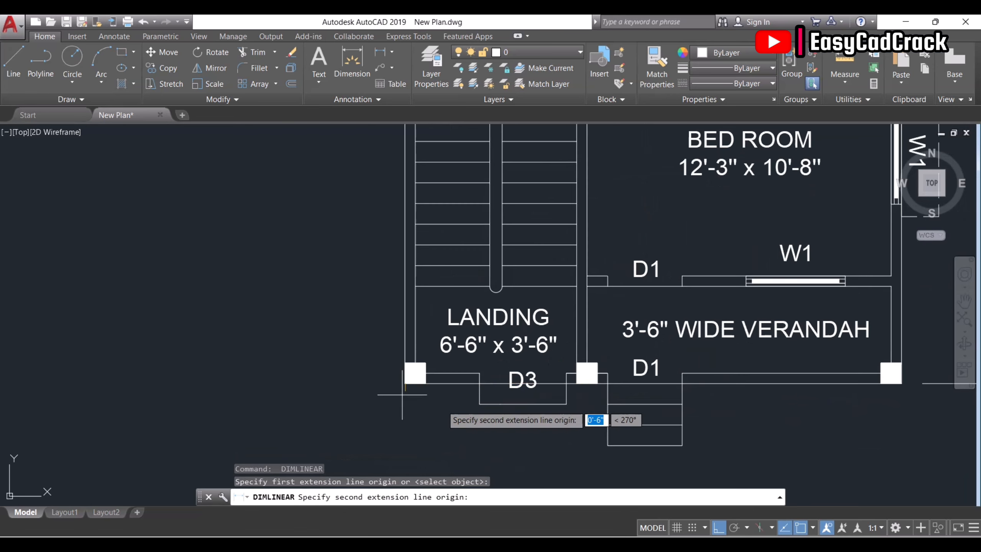
click(901, 383)
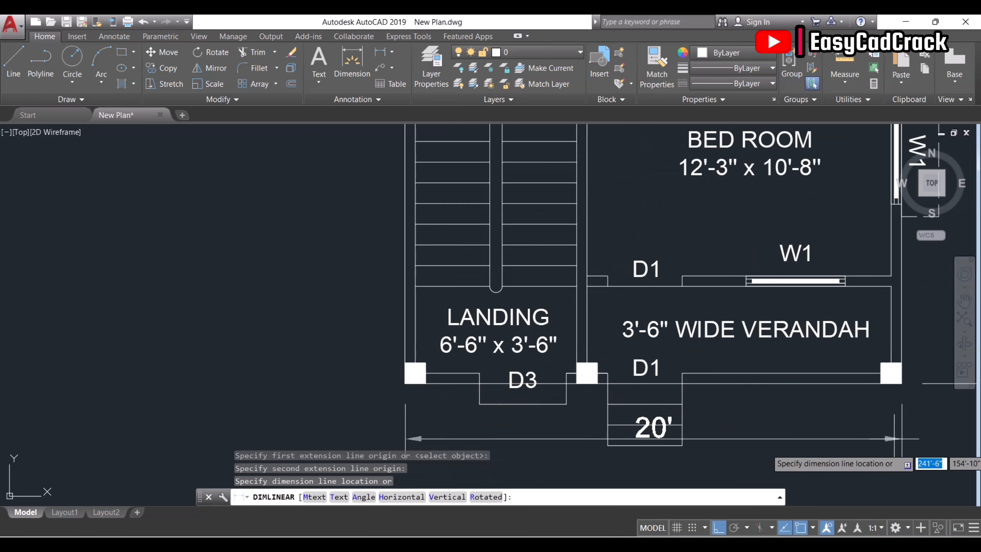
middle_drag(877, 443, 834, 357)
click(888, 399)
- Add a linear dimension for the overall length between the outer left corners, placed left of the kitchen window
key(Return)
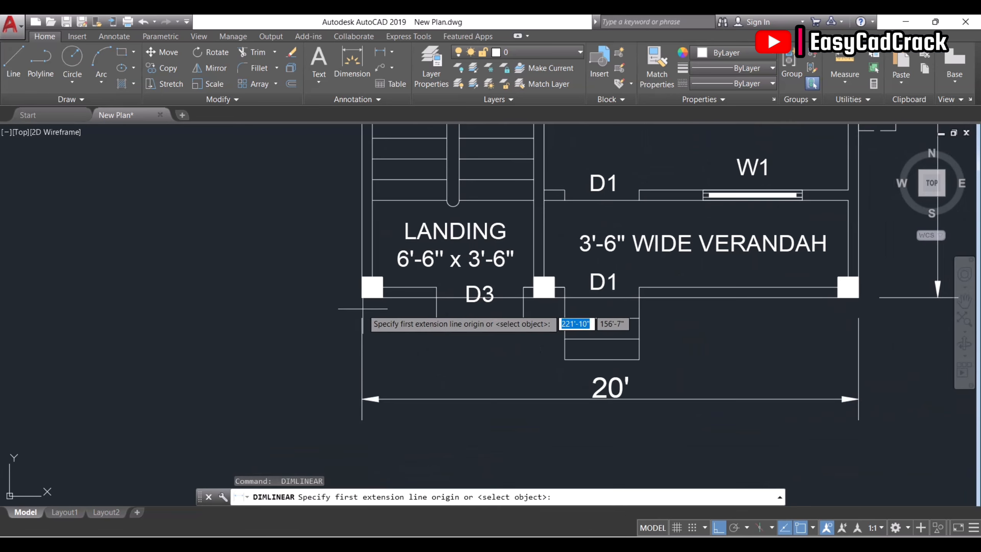
click(361, 297)
scroll(380, 399, down, 5)
middle_drag(370, 232, 389, 299)
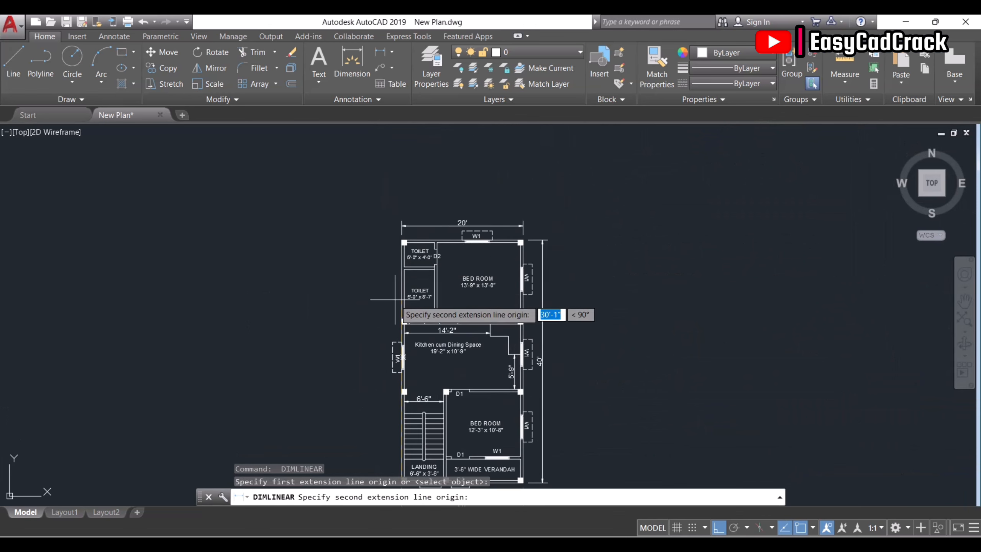
scroll(405, 236, up, 5)
click(407, 237)
scroll(405, 270, down, 3)
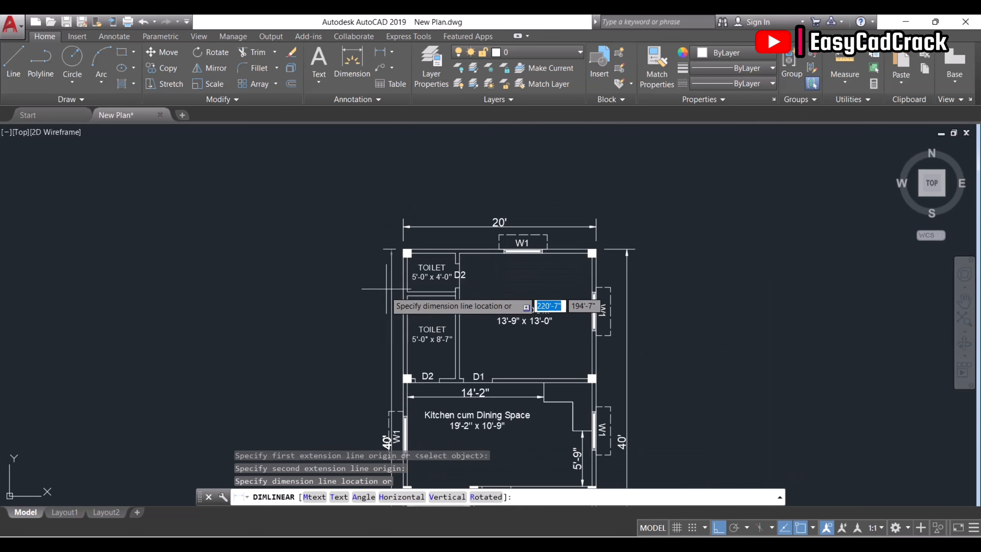
click(374, 395)
- Copy the lower bedroom's text label to the space below the bottom width dimension
middle_drag(455, 416, 457, 234)
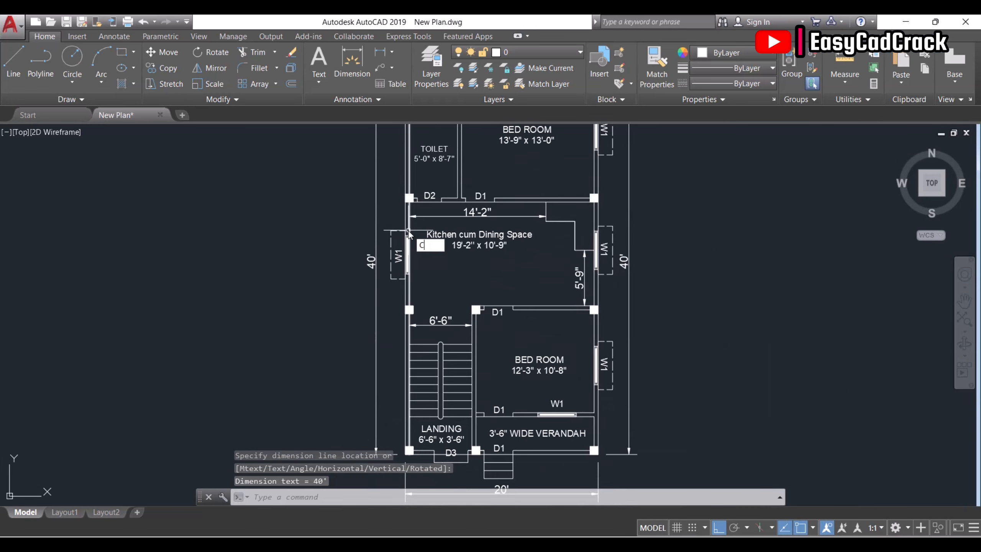
text(co)
key(Return)
middle_drag(540, 352, 500, 254)
click(499, 267)
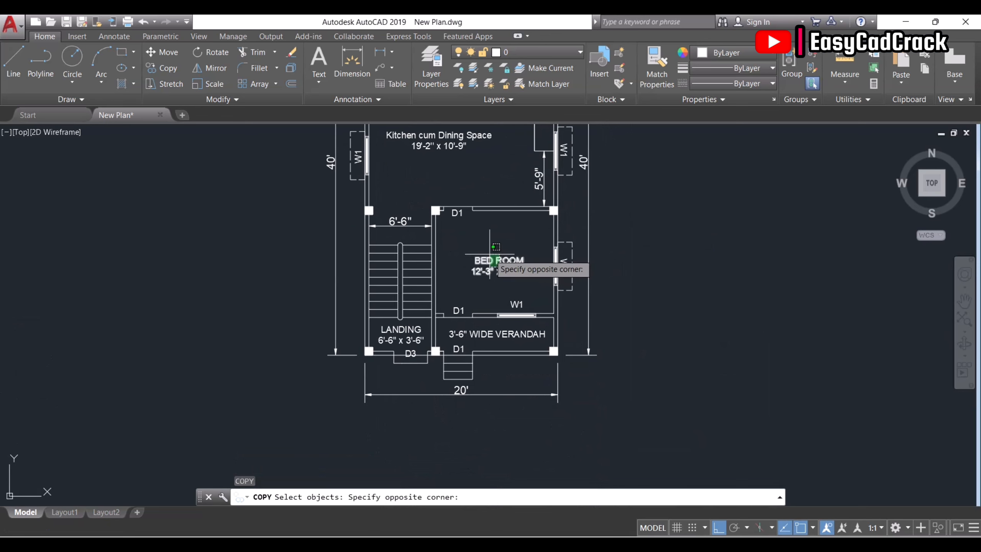
click(488, 253)
key(Return)
click(462, 274)
click(492, 434)
key(Return)
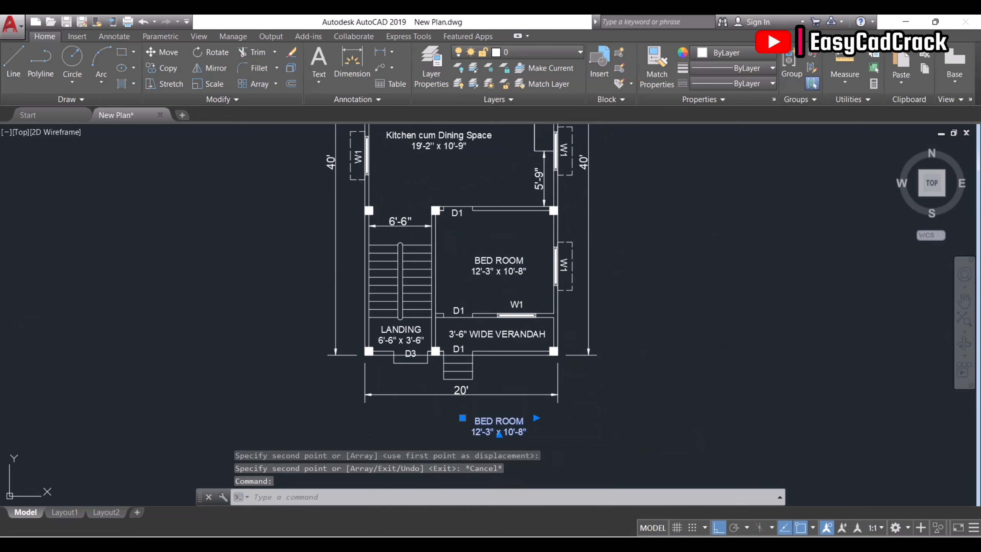
- Replace the copied label's text with PROPOSED GROUND FLOOR PLAN, bold, underlined and 10" high, and widen its text frame to fit one line
double_click(503, 418)
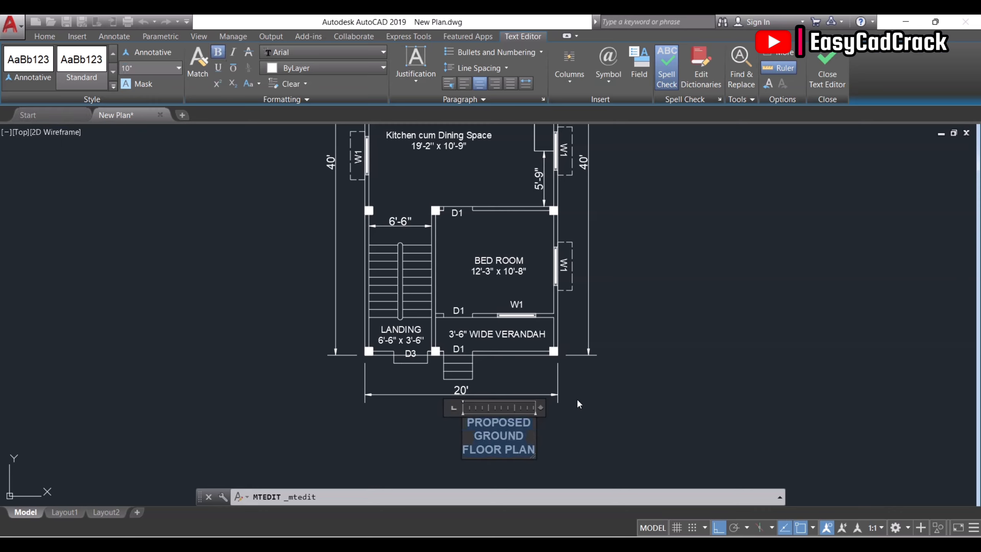
drag(543, 407, 781, 416)
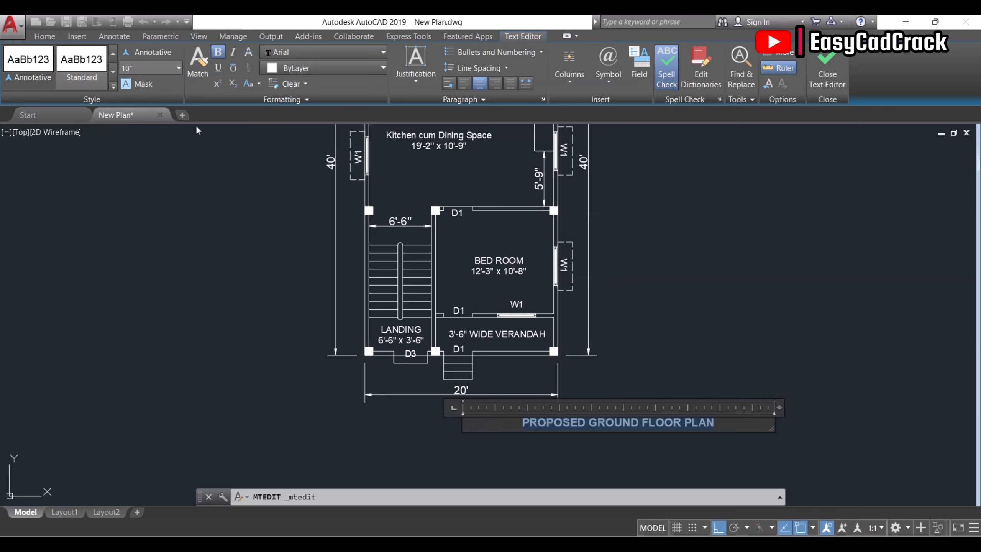
click(386, 417)
- Move the title so it sits centred beneath the plan's bottom width dimension, and save the drawing
middle_drag(451, 426, 477, 372)
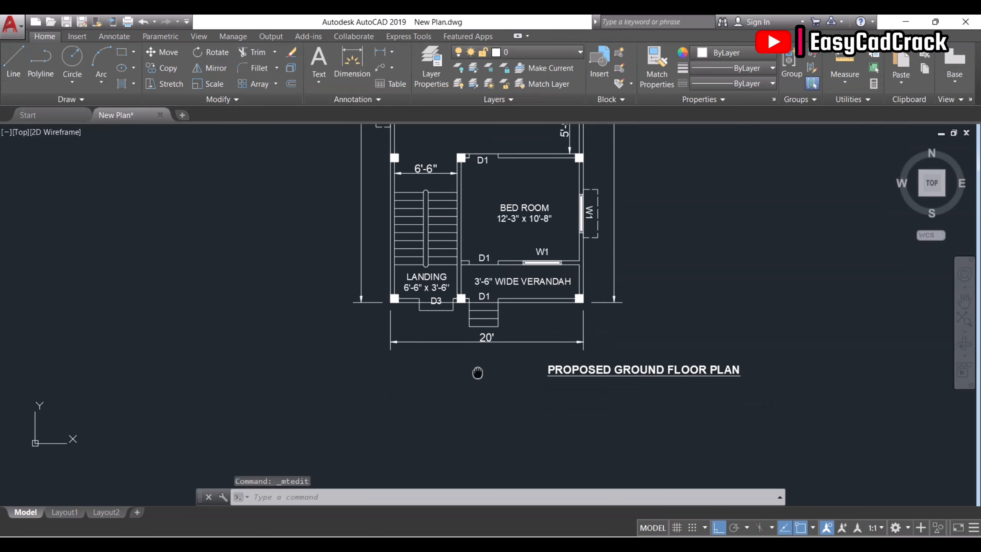
text(m)
key(Return)
click(544, 370)
click(555, 366)
key(Return)
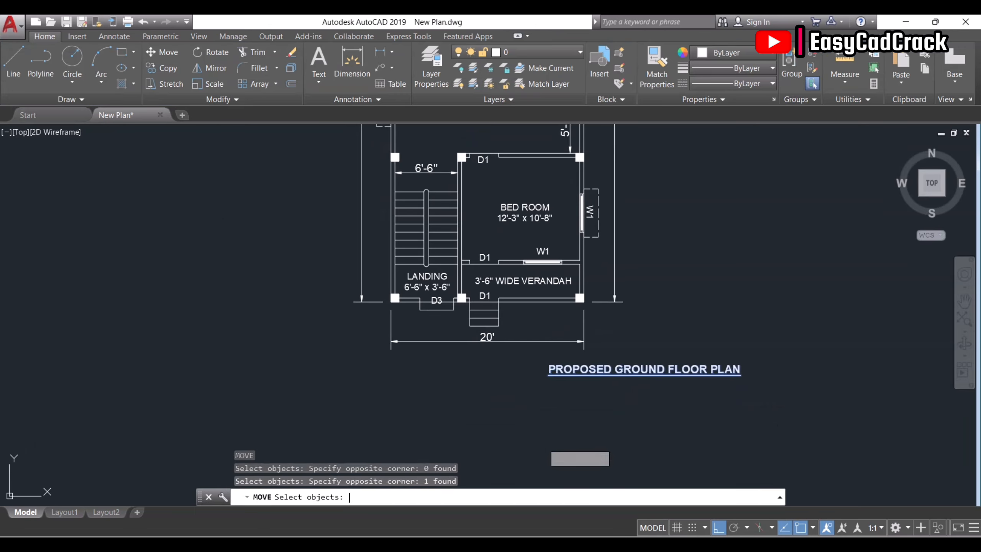
click(543, 440)
click(394, 433)
scroll(556, 386, down, 5)
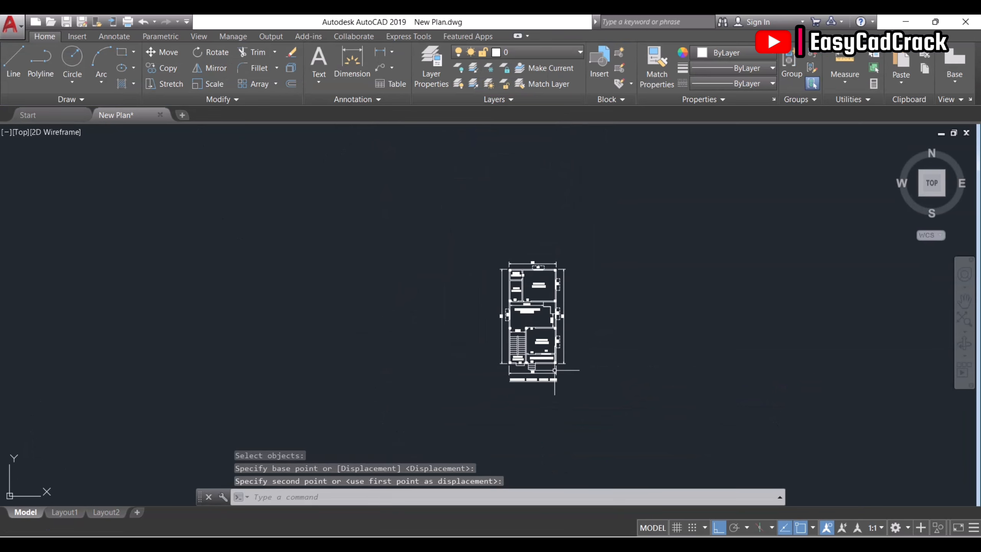
scroll(556, 328, up, 3)
middle_drag(556, 328, 607, 312)
key(ctrl+s)
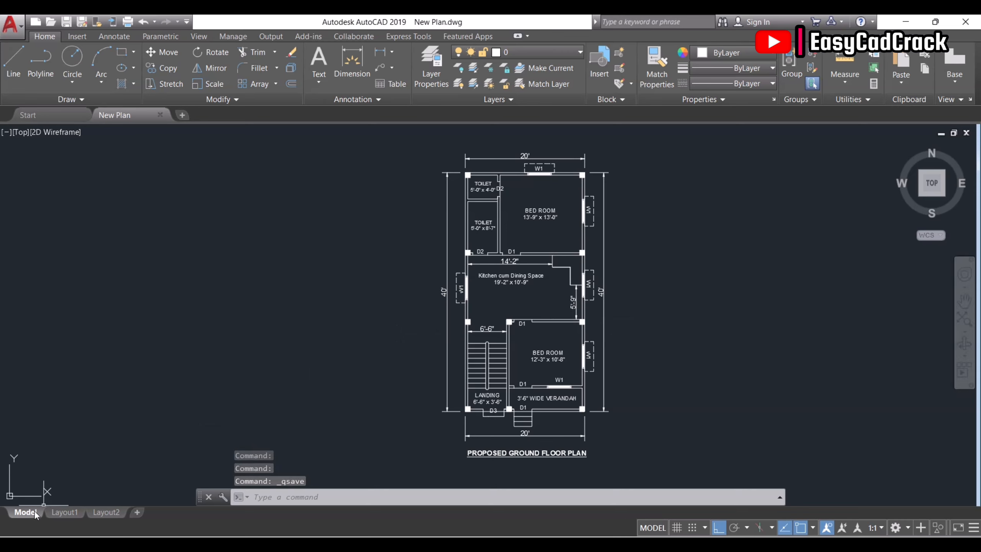
- Start a plot of the model and apply the <Previous plot> page setup
right_click(35, 513)
click(62, 467)
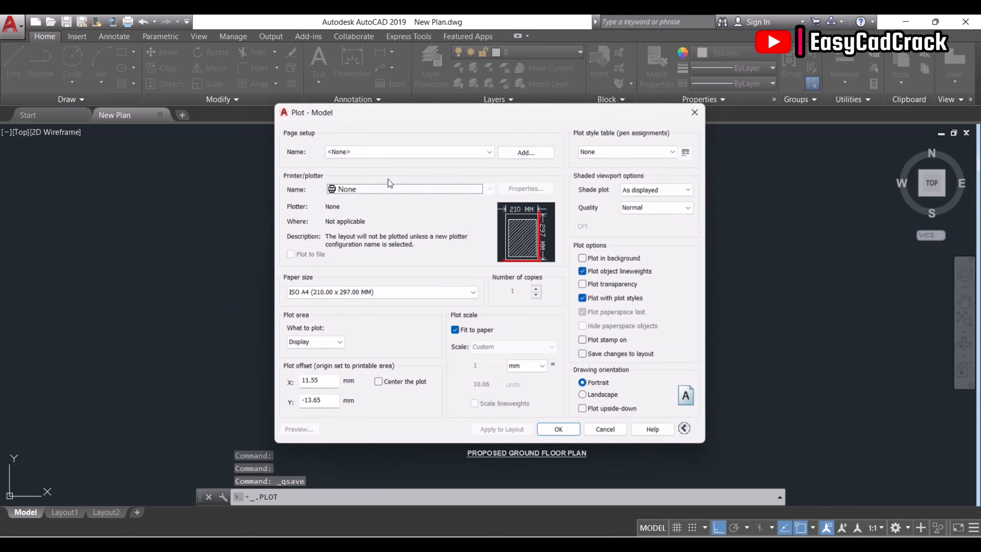
click(380, 149)
click(380, 149)
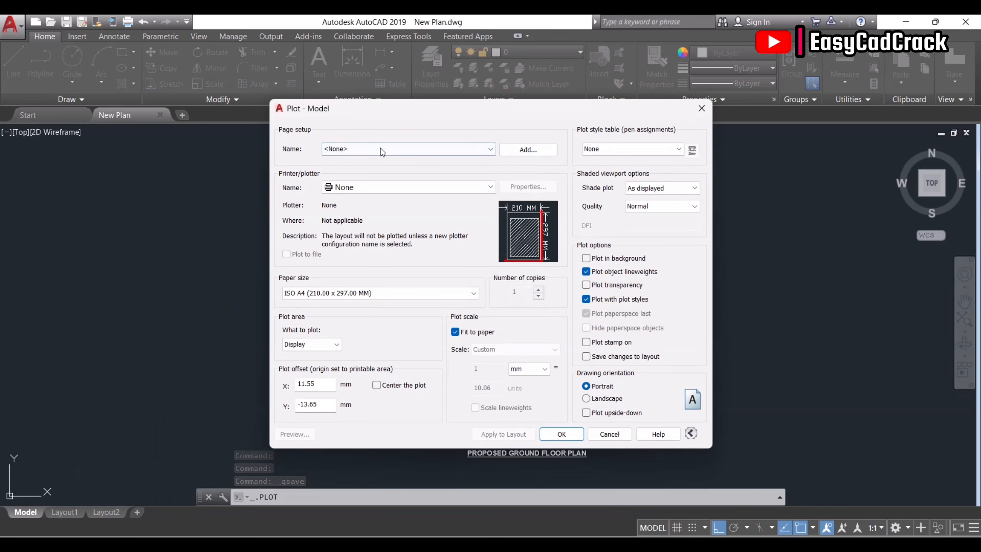
click(380, 149)
click(376, 174)
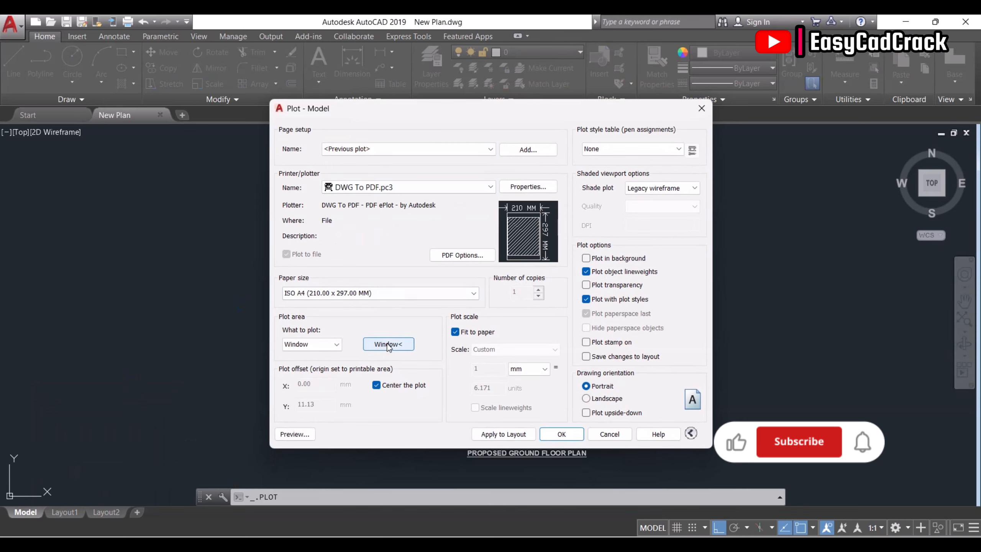
- Define the plot area as a window enclosing the whole floor plan with its dimensions and title
click(388, 343)
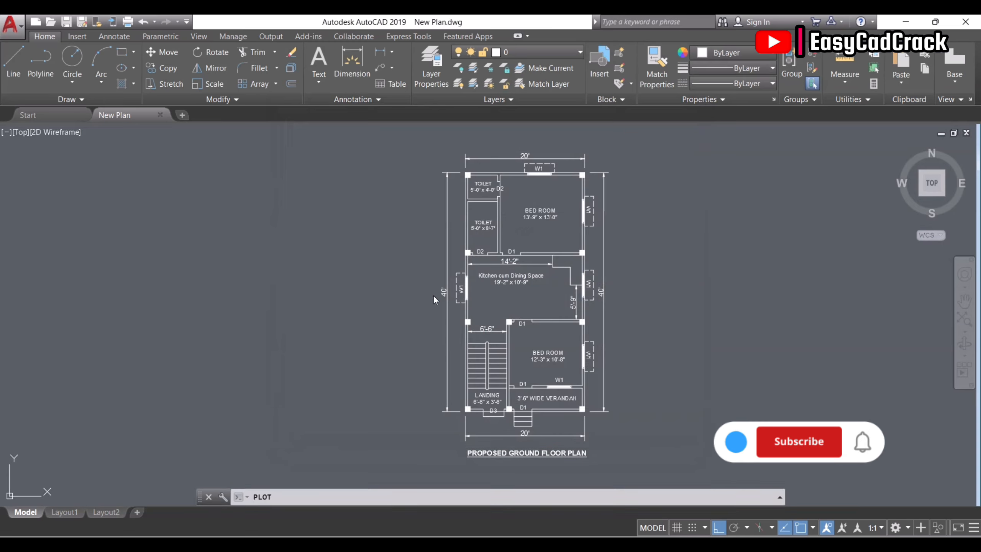
click(421, 140)
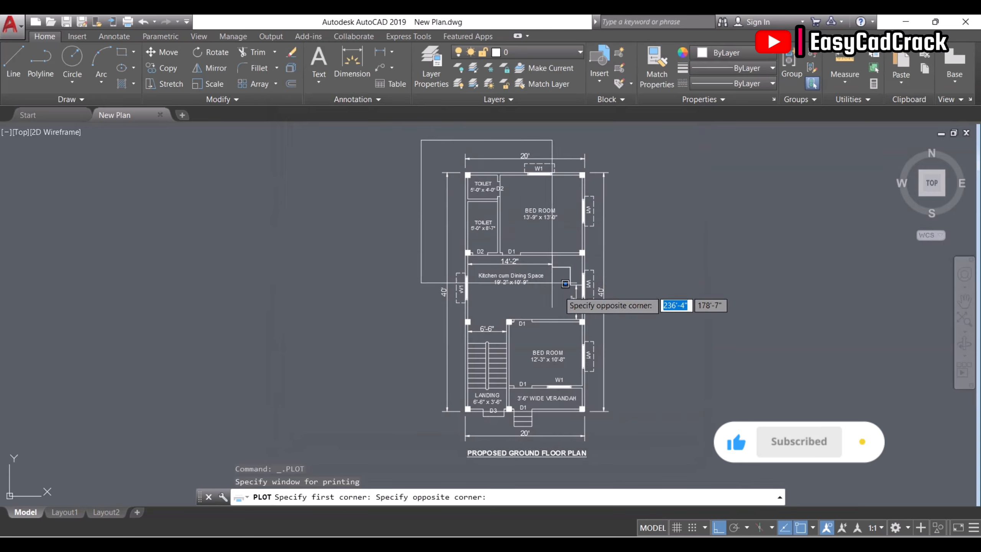
click(636, 469)
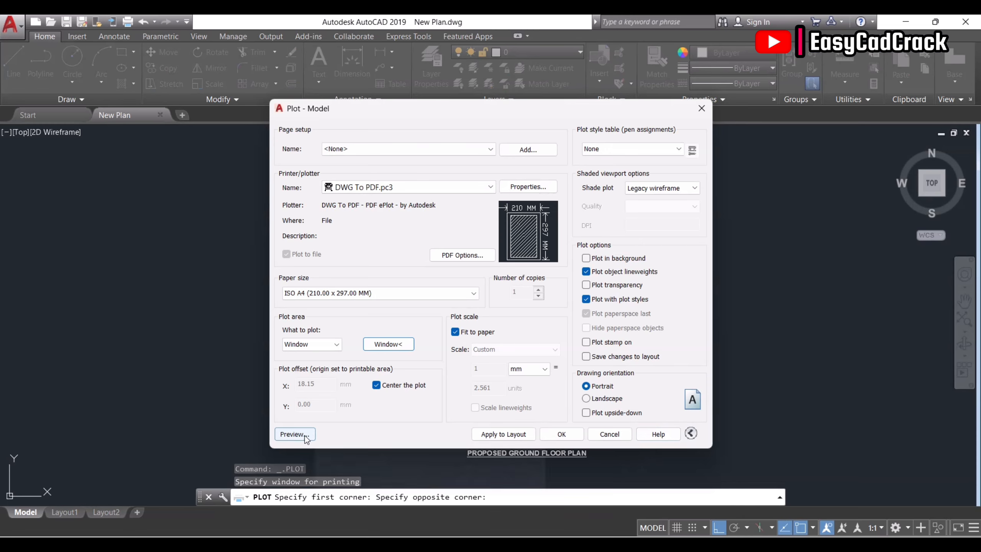
- Preview the plot, then plot it from the preview to New Plan-Model.pdf on the Desktop
click(303, 433)
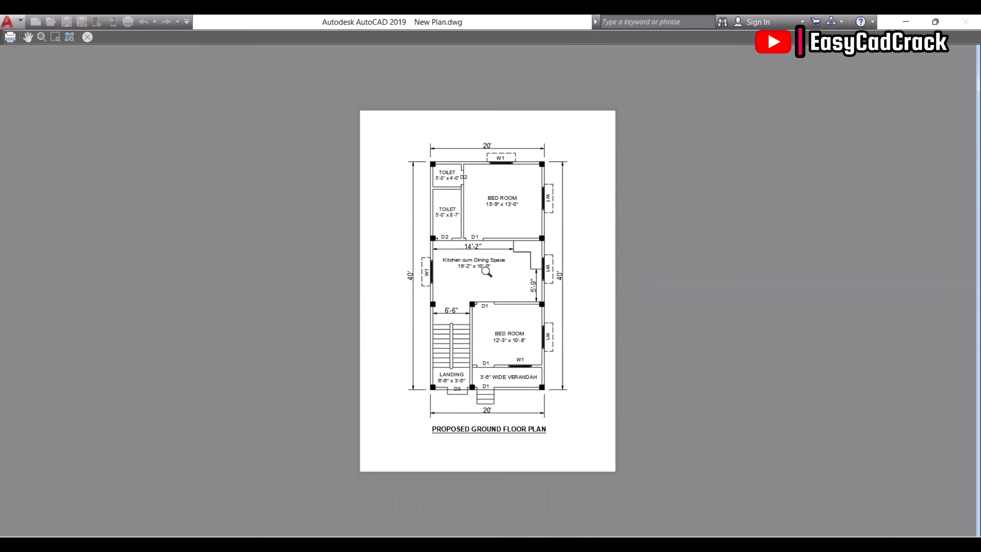
scroll(488, 254, up, 2)
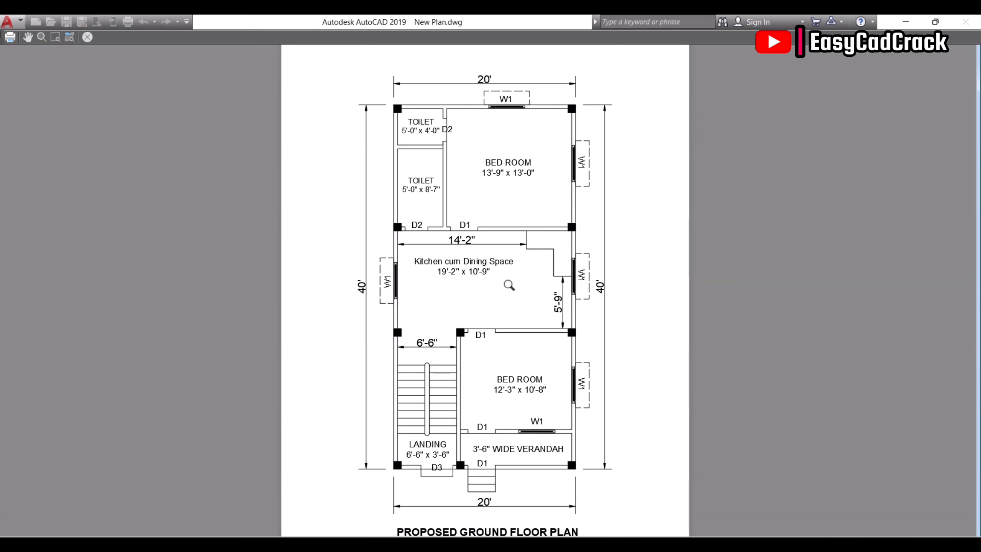
middle_drag(508, 285, 506, 269)
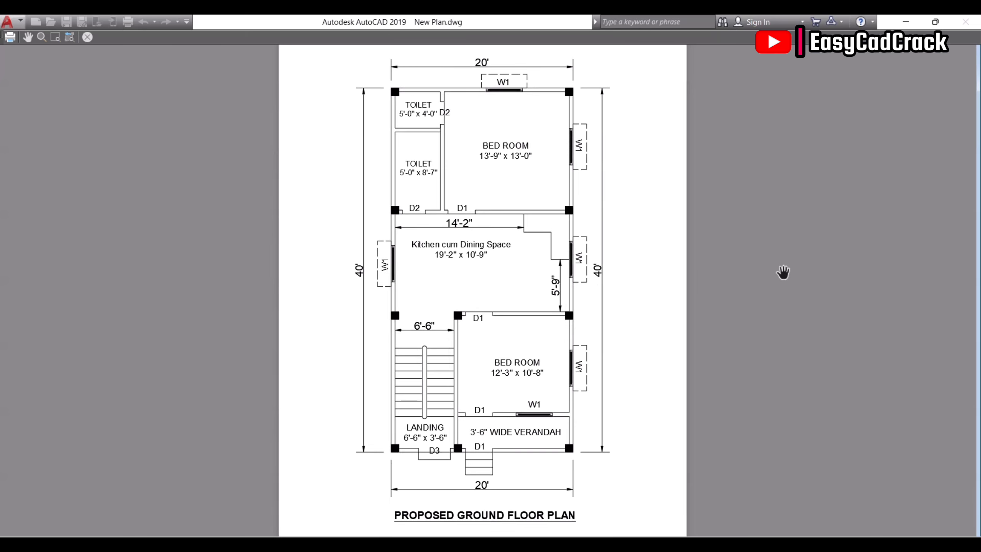
right_click(681, 269)
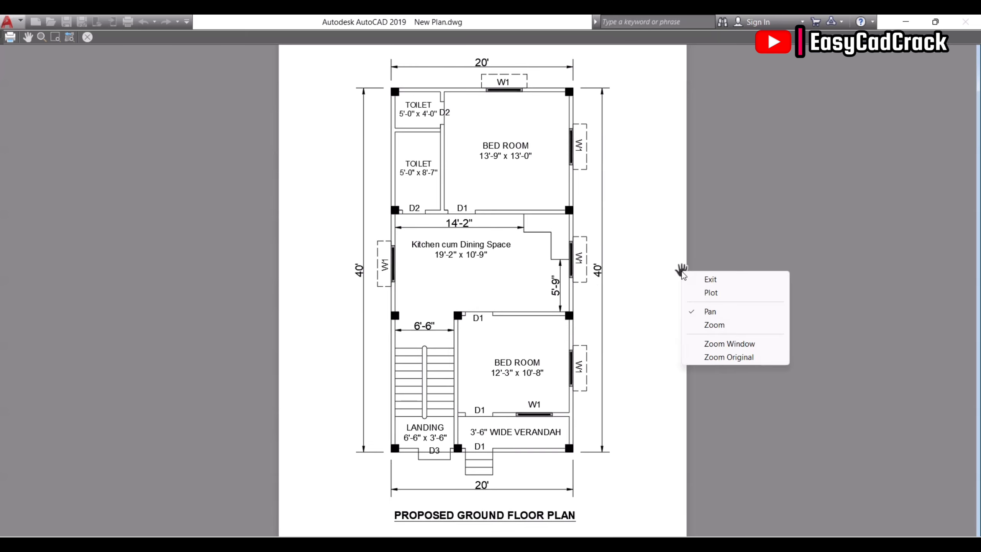
click(730, 294)
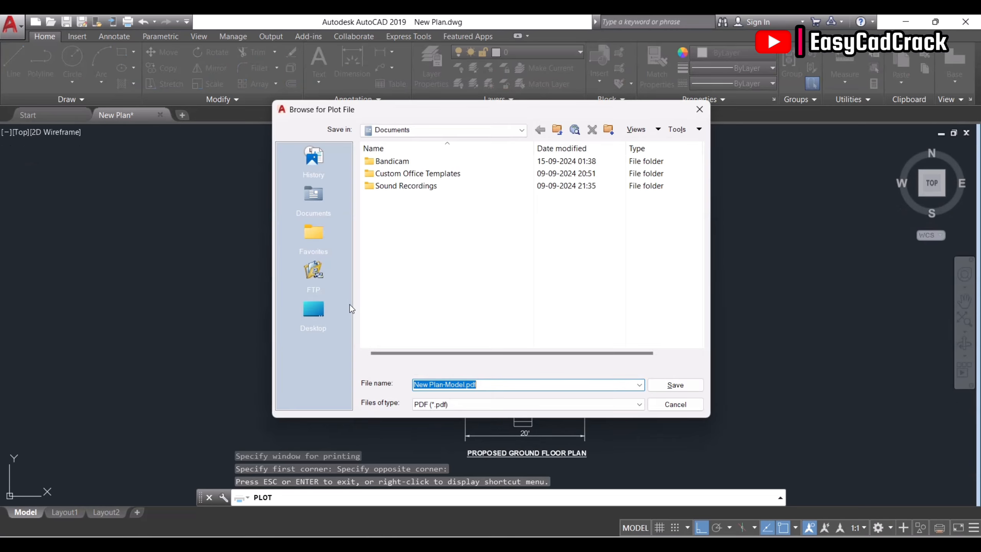
click(313, 309)
click(675, 385)
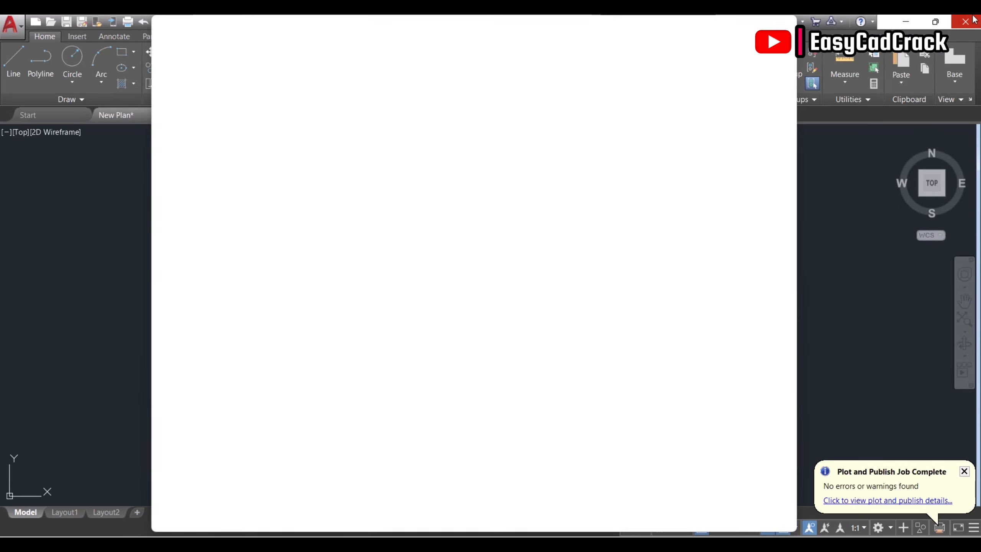
- Close AutoCAD and save the changes to New Plan.dwg
click(975, 19)
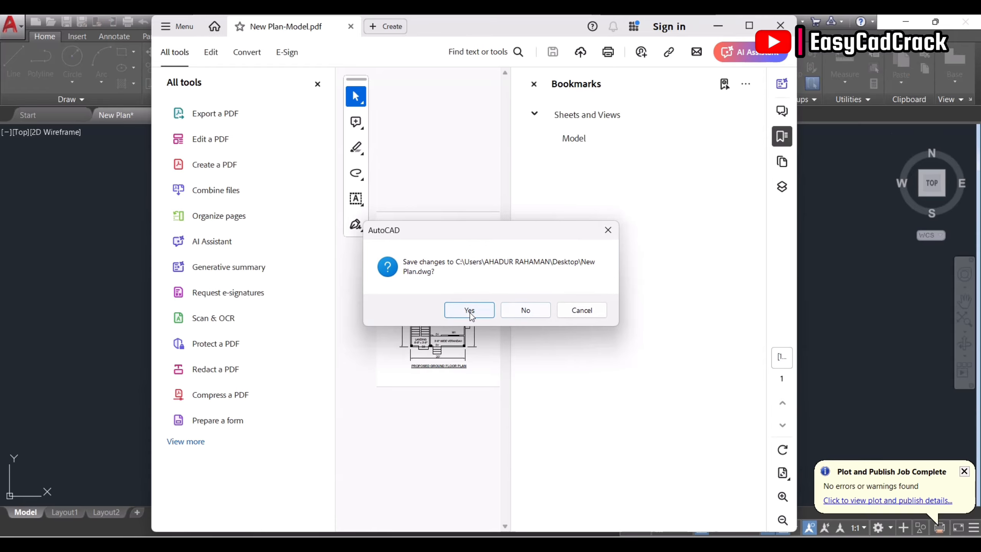
click(469, 310)
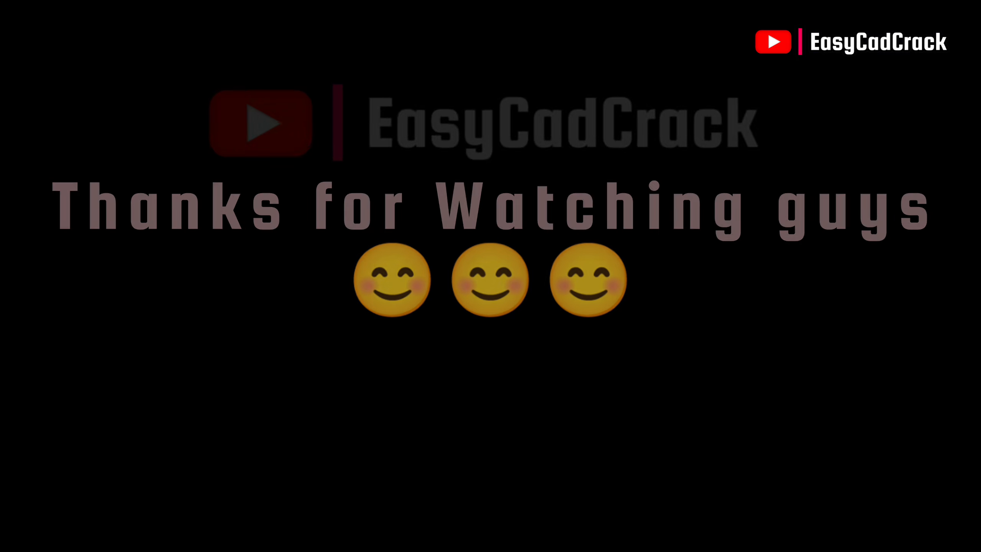